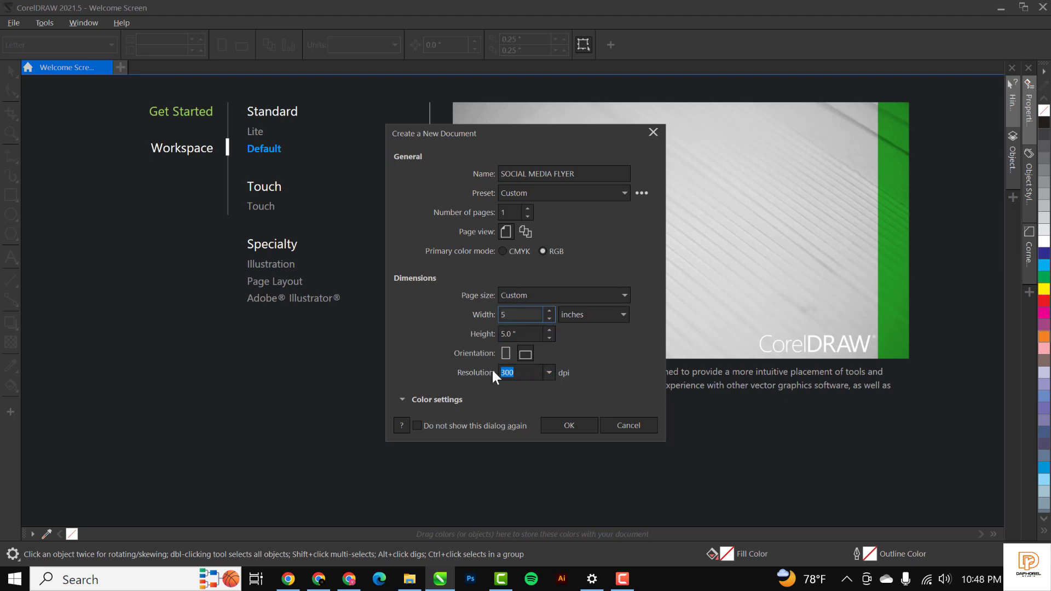
Step: Create the 5 × 5 inch, 300 dpi RGB document SOCIAL MEDIA FLYER and add a page-sized rectangle filled with white
left_click(566, 426)
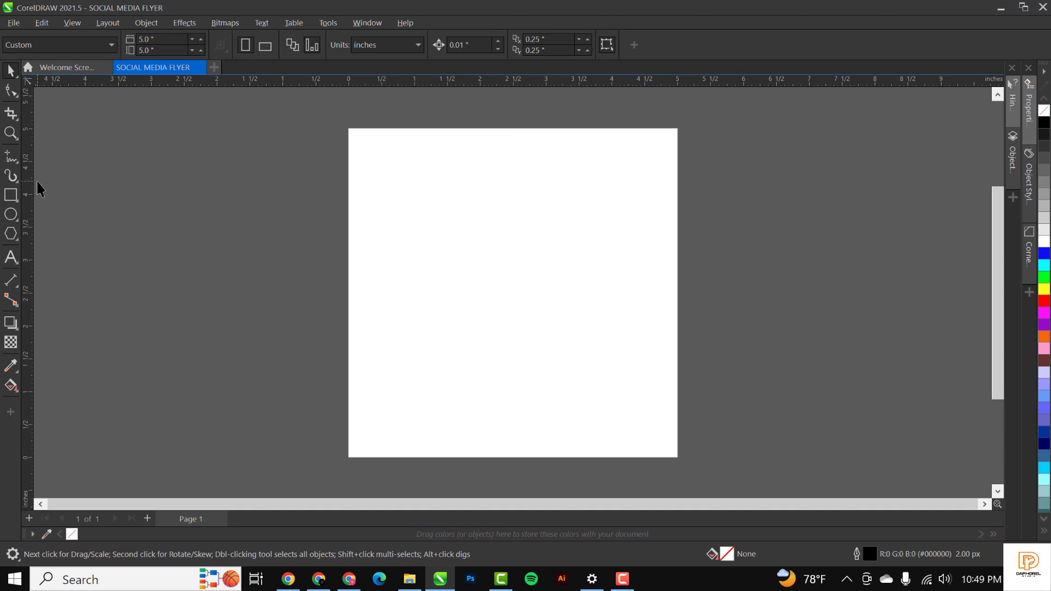
double_click(11, 196)
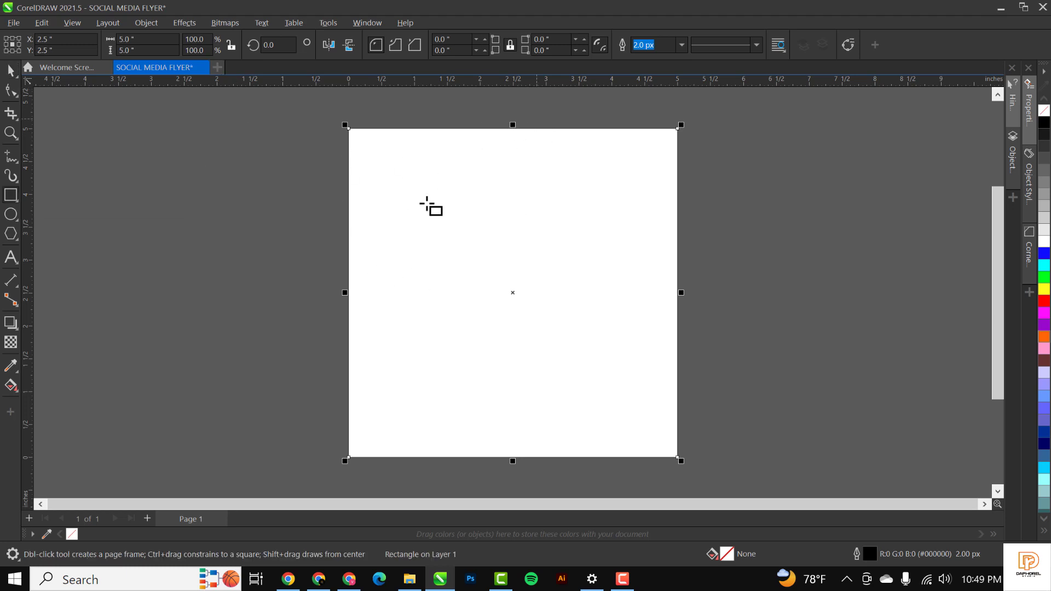
left_click(1045, 245)
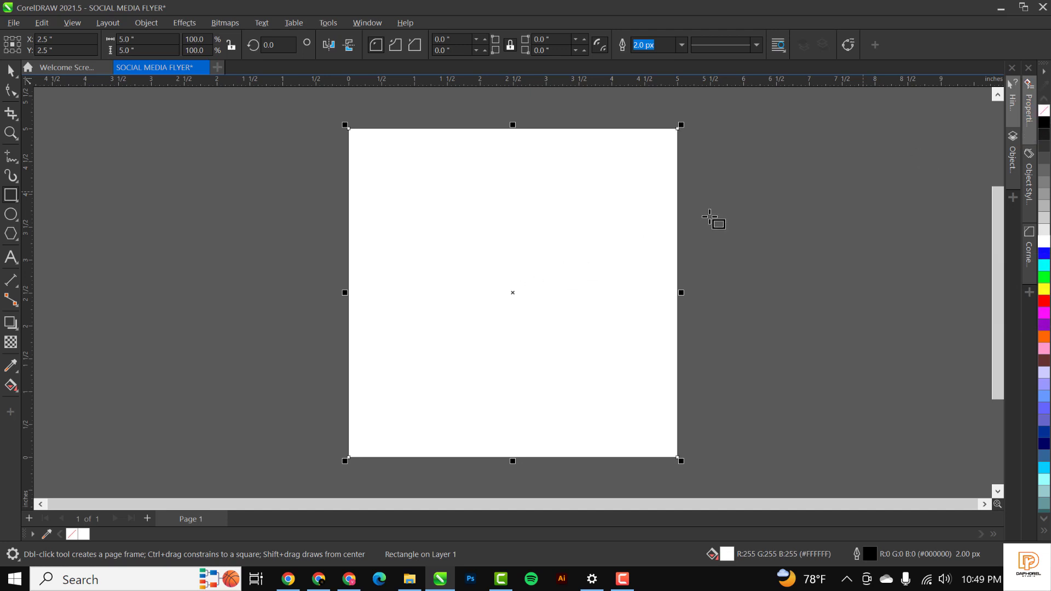
Step: Remove the outline from the page-sized rectangle
scroll(712, 219, "up", 2)
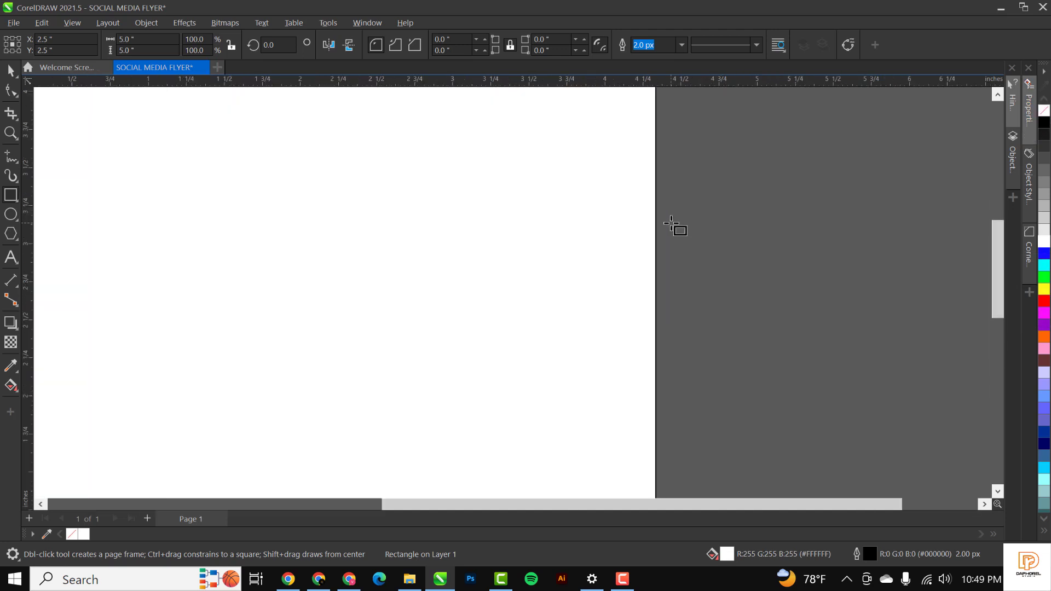
right_click(1046, 111)
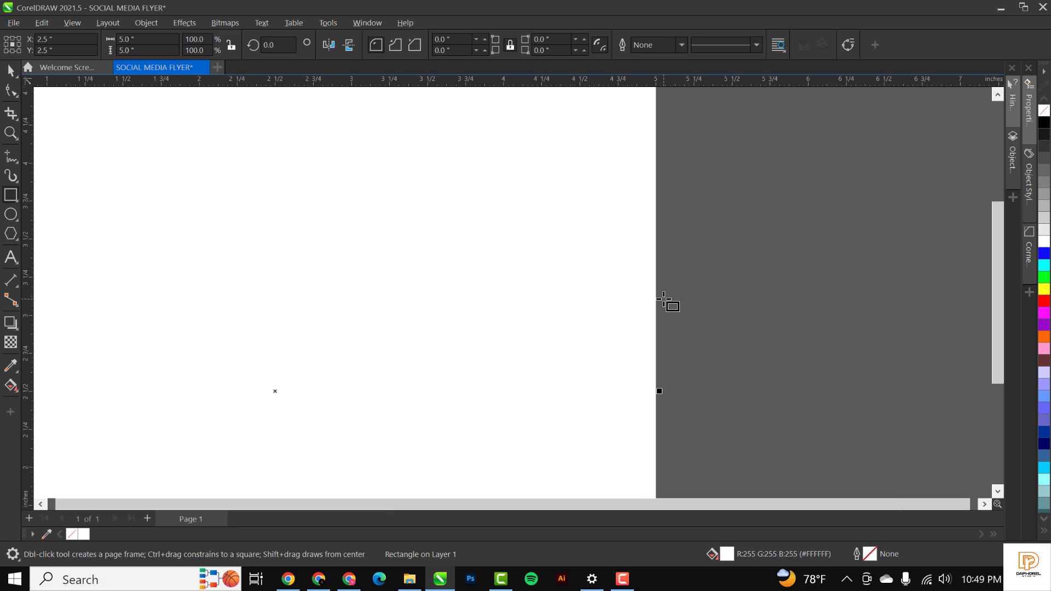
key("shift+F4")
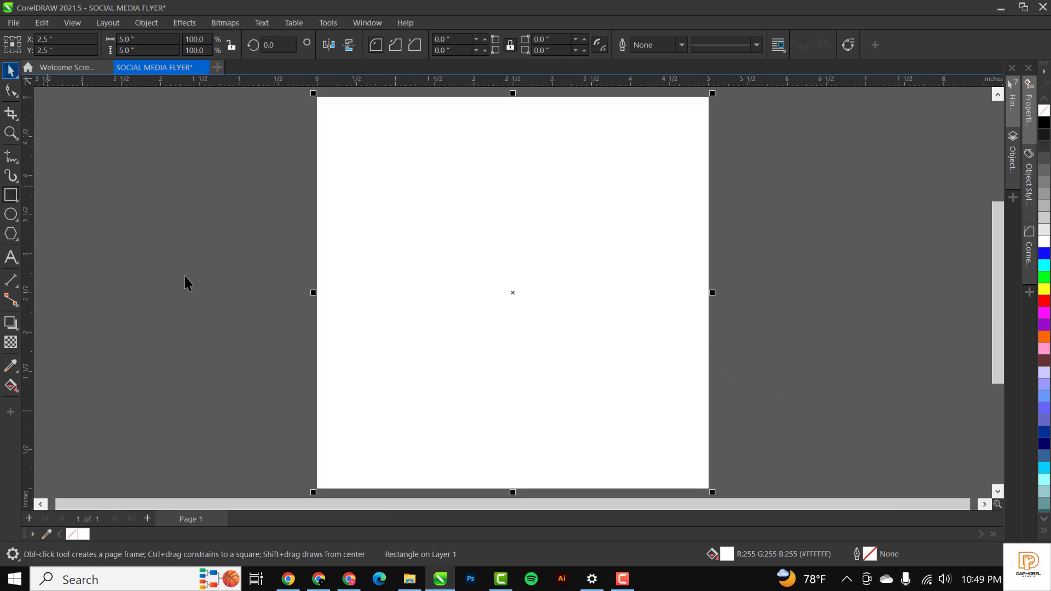
left_click(172, 255)
left_click(382, 175)
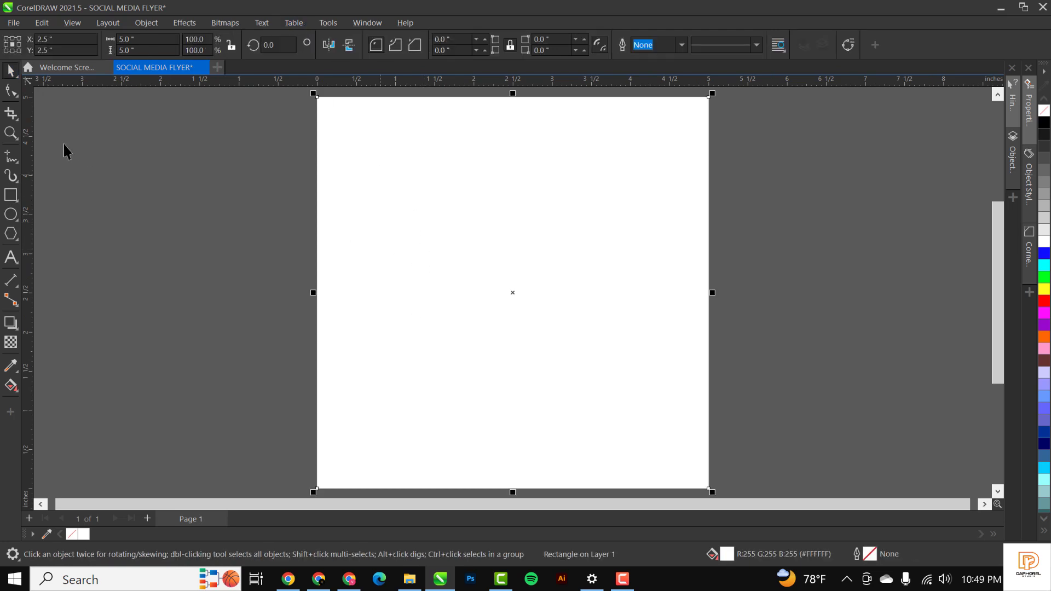
Step: Fill the page-sized rectangle with deep navy blue (#000066)
left_click(94, 171)
left_click(374, 155)
left_click(1044, 445)
left_click(716, 218)
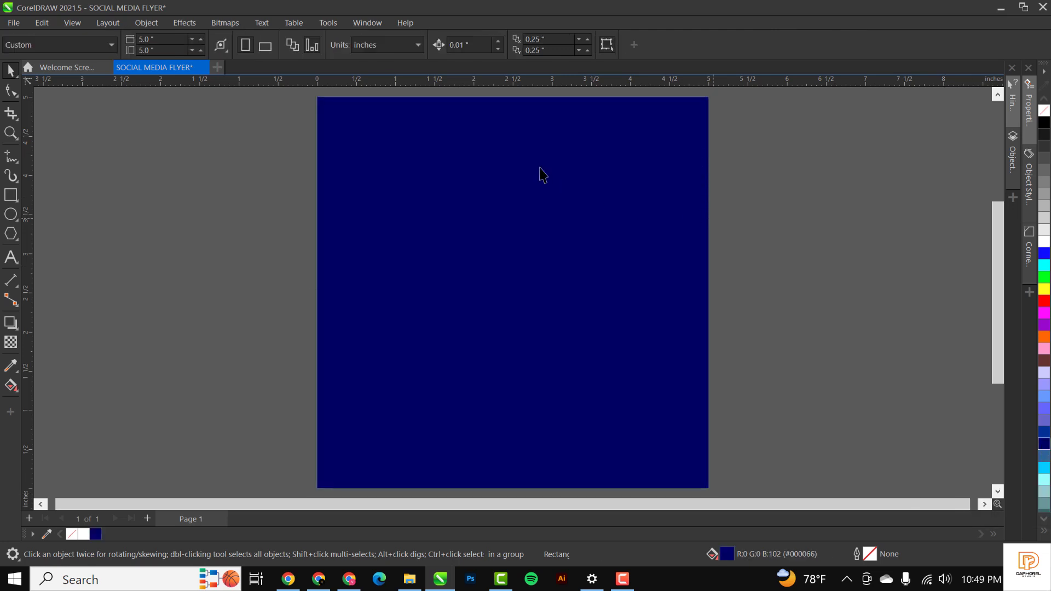
left_click(541, 175)
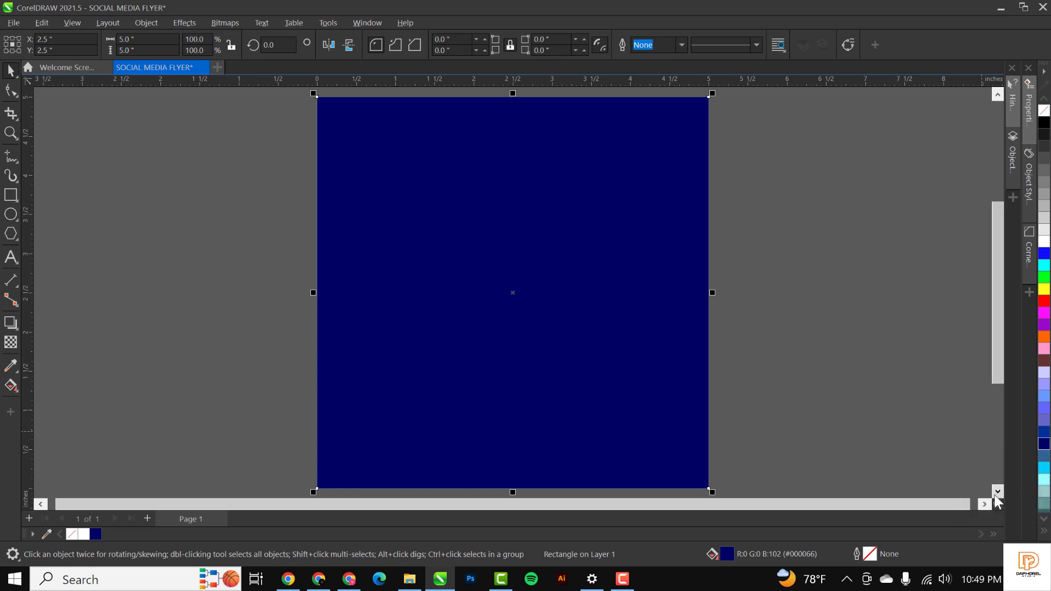
left_click(123, 191)
Step: Add the artistic text "Thank GOD" on two lines in the upper part of the page
left_click(11, 257)
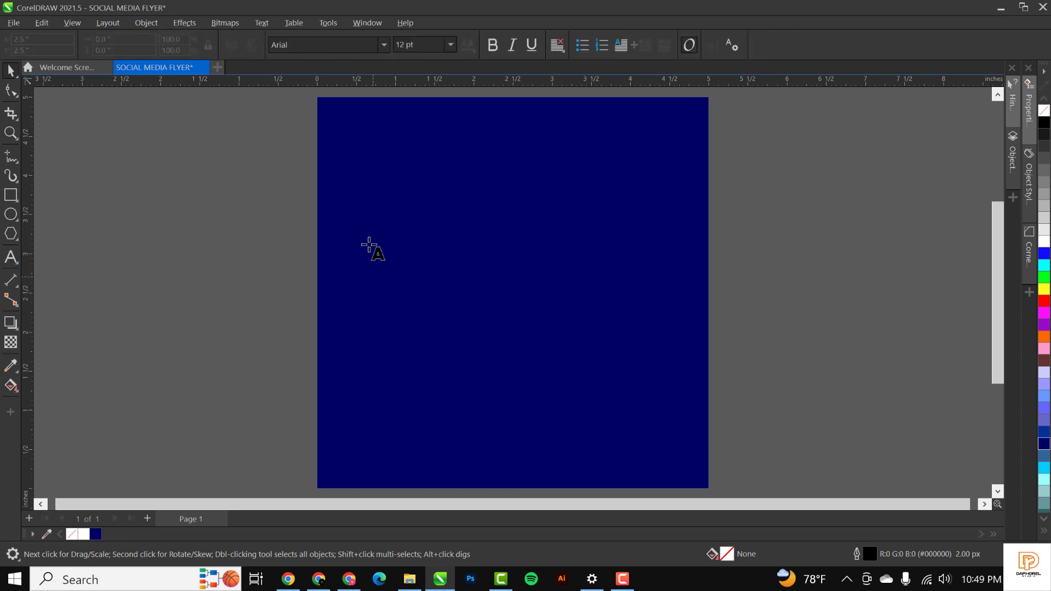
left_click(414, 196)
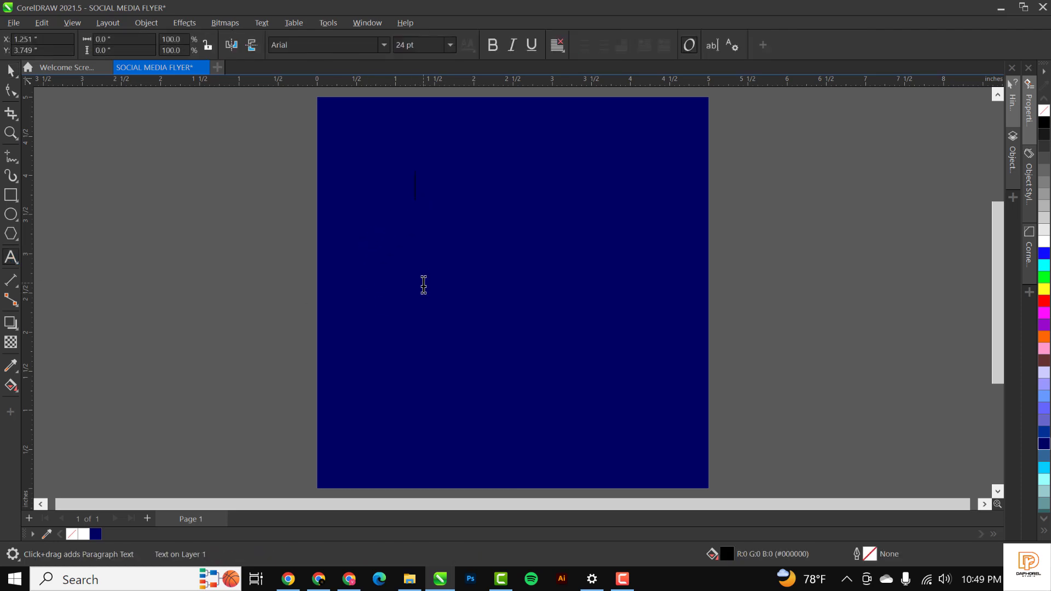
type("Thank")
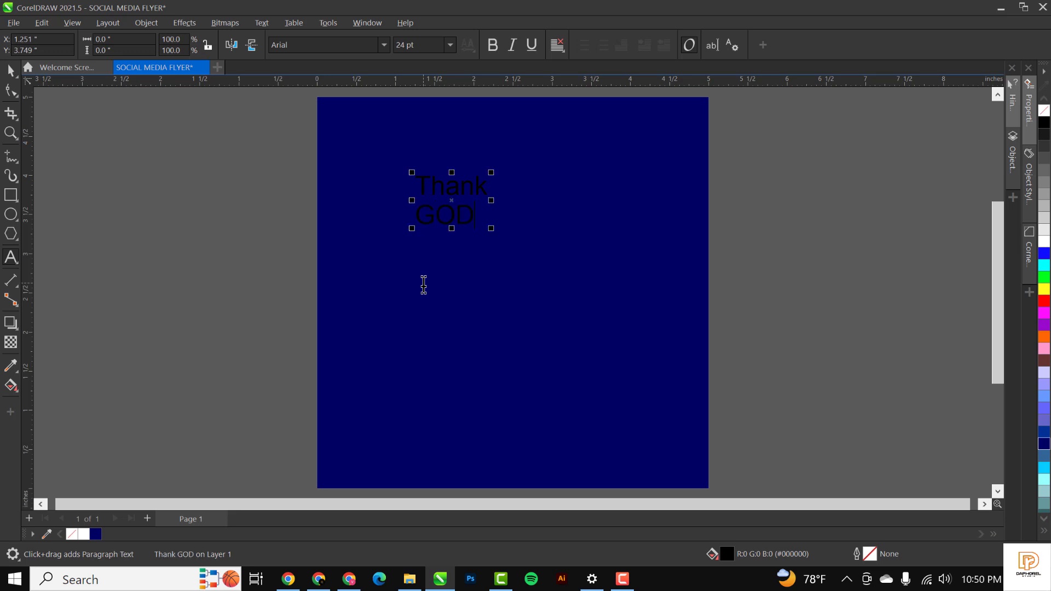
key("ctrl+space")
Step: Change the font of the "Thank GOD" text to Ronsard Crystal ExtraBold
left_click(294, 47)
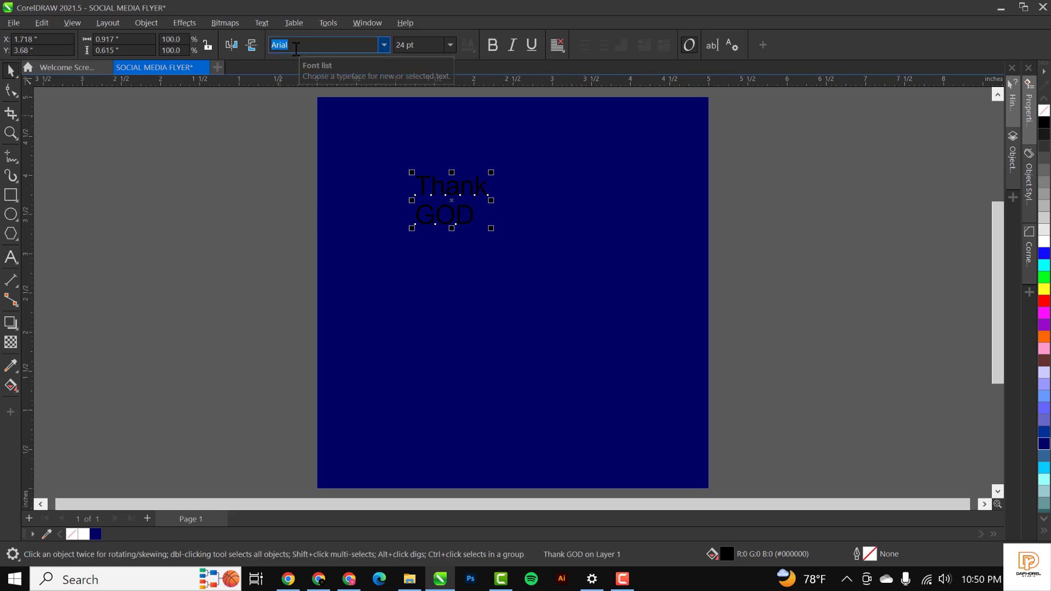
type("r")
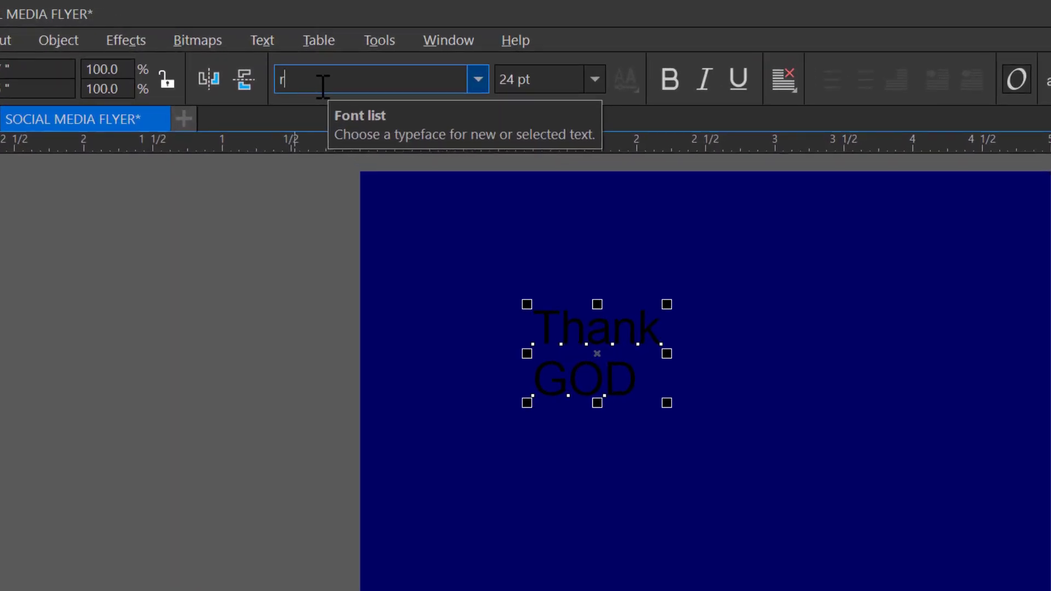
type("onsard Crystal")
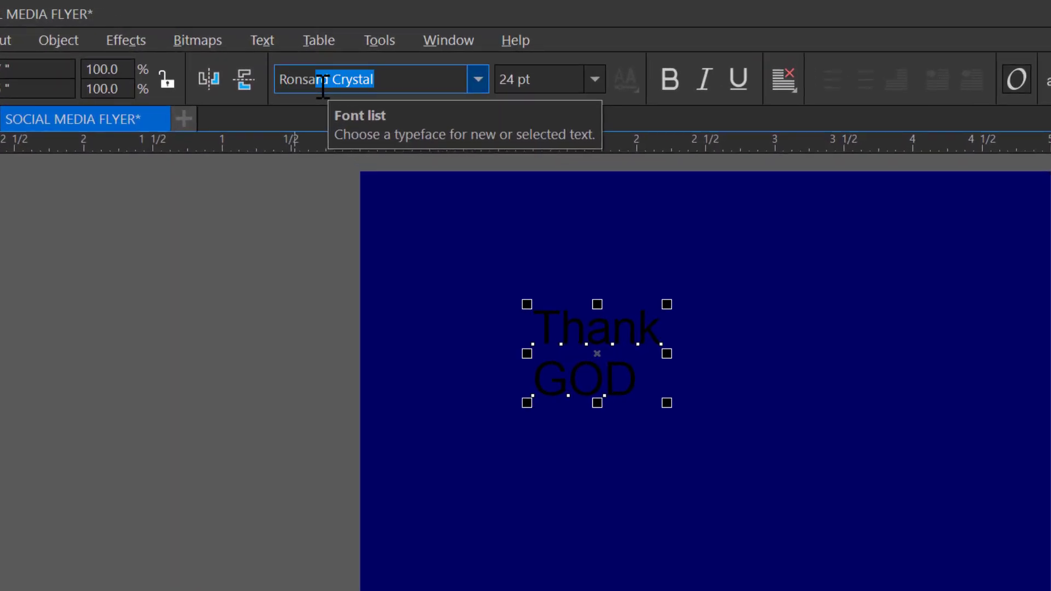
key("Return")
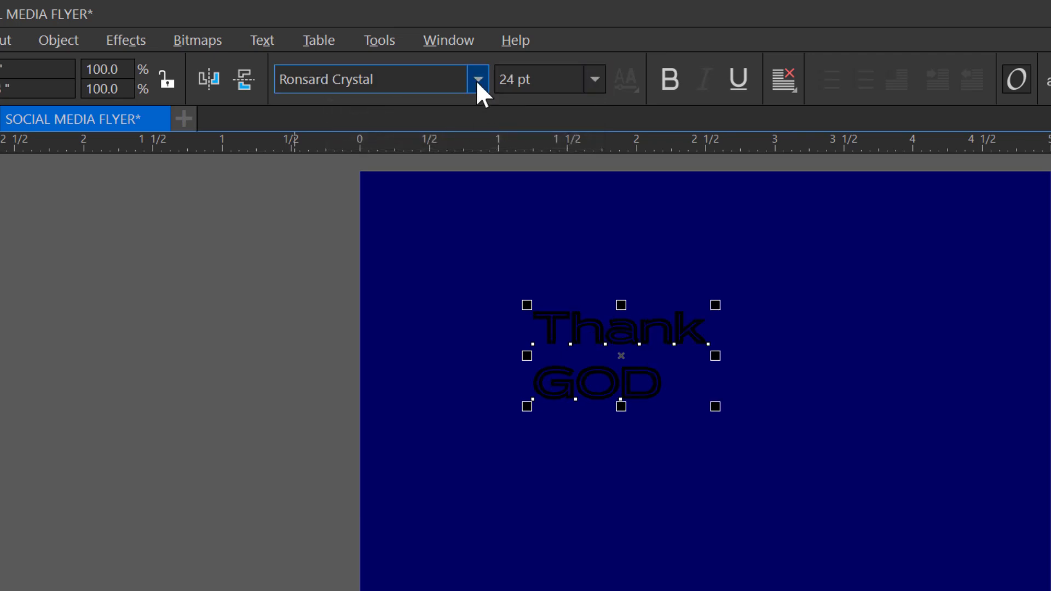
left_click(477, 80)
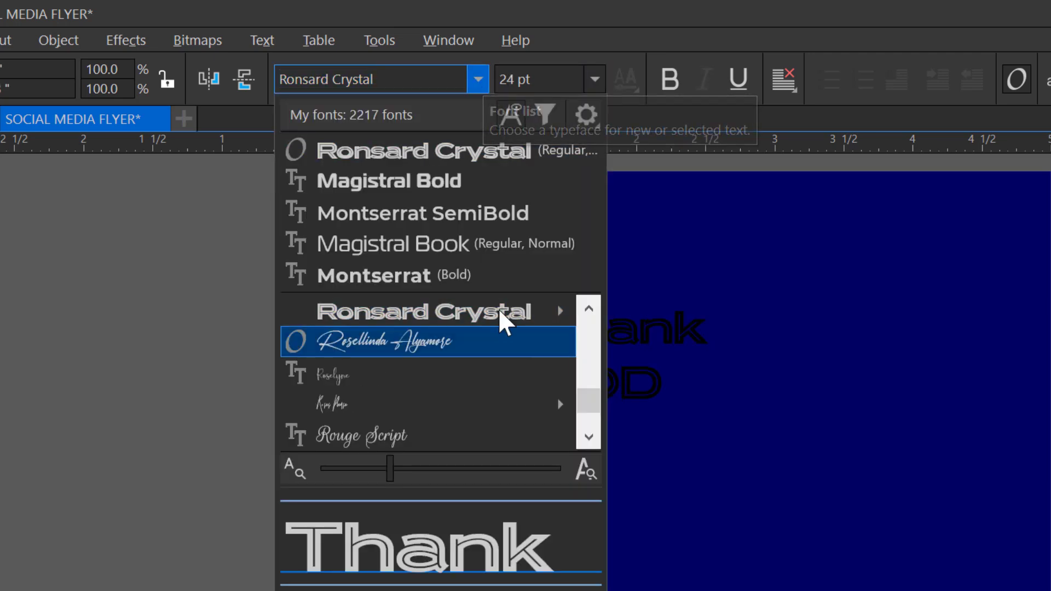
mouse_move(499, 307)
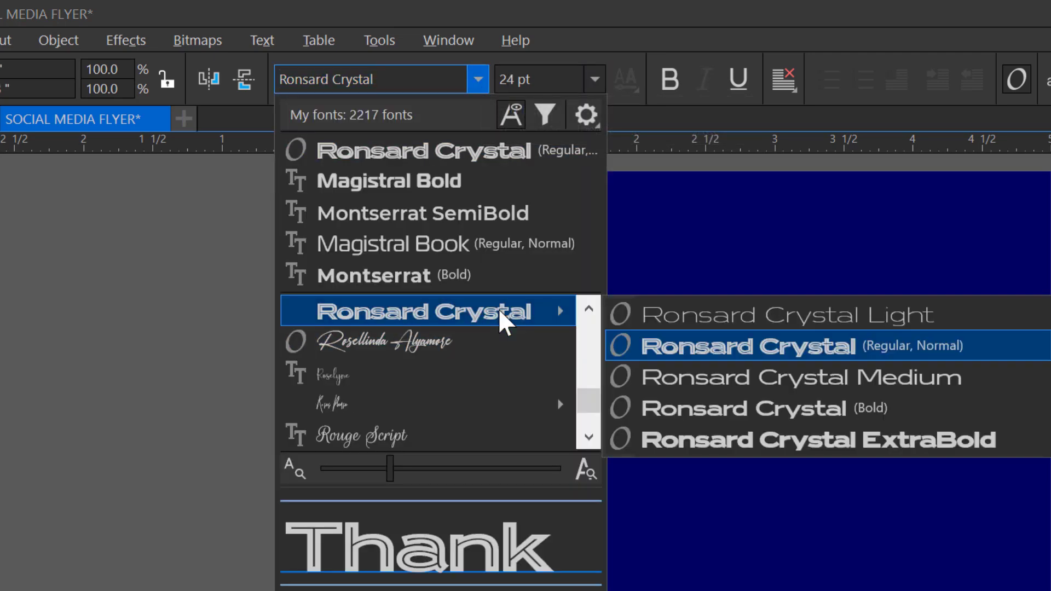
left_click(769, 450)
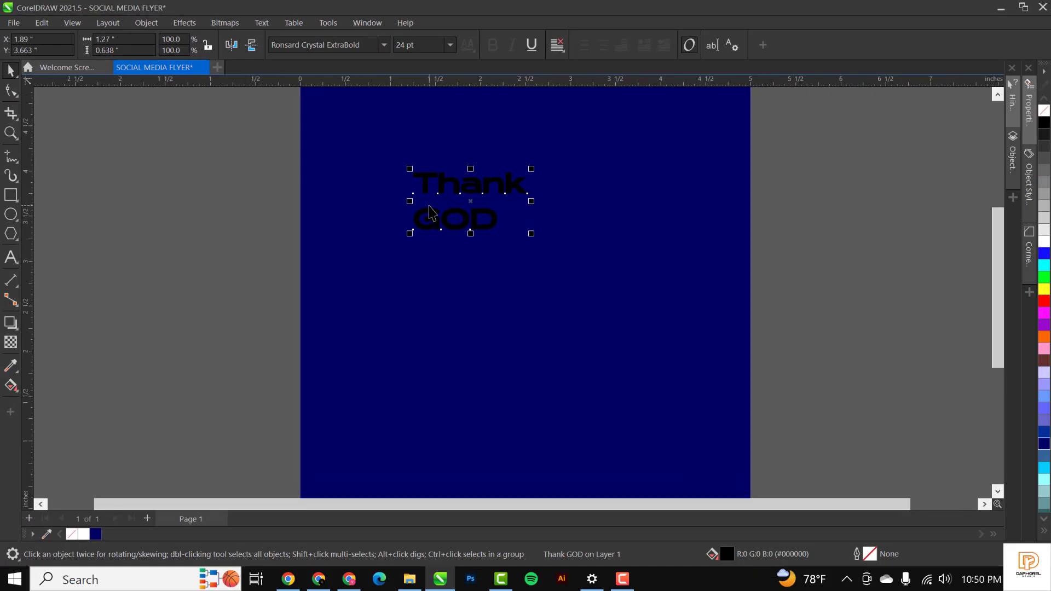
Step: Tighten the line spacing of the text so "GOD" sits closely beneath "Thank"
scroll(431, 213, "up", 3)
key("F10")
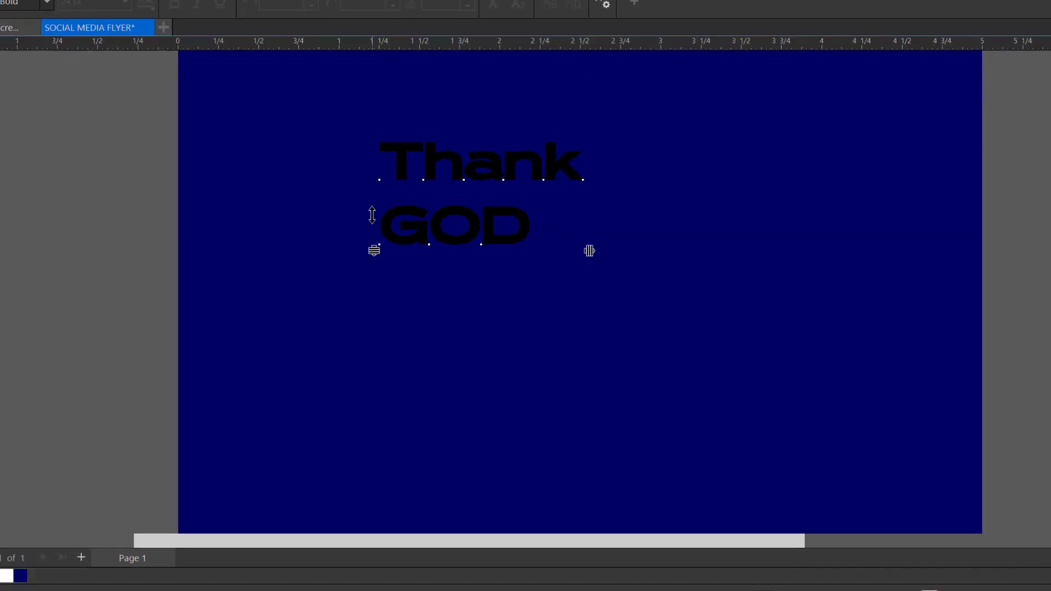
left_click_drag(395, 230, 395, 220)
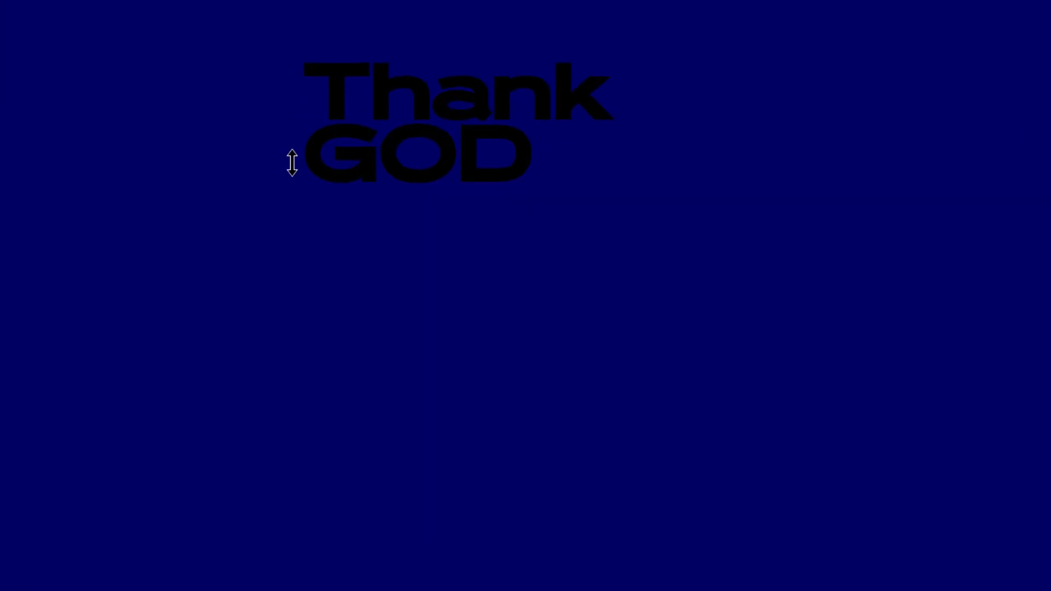
key("space")
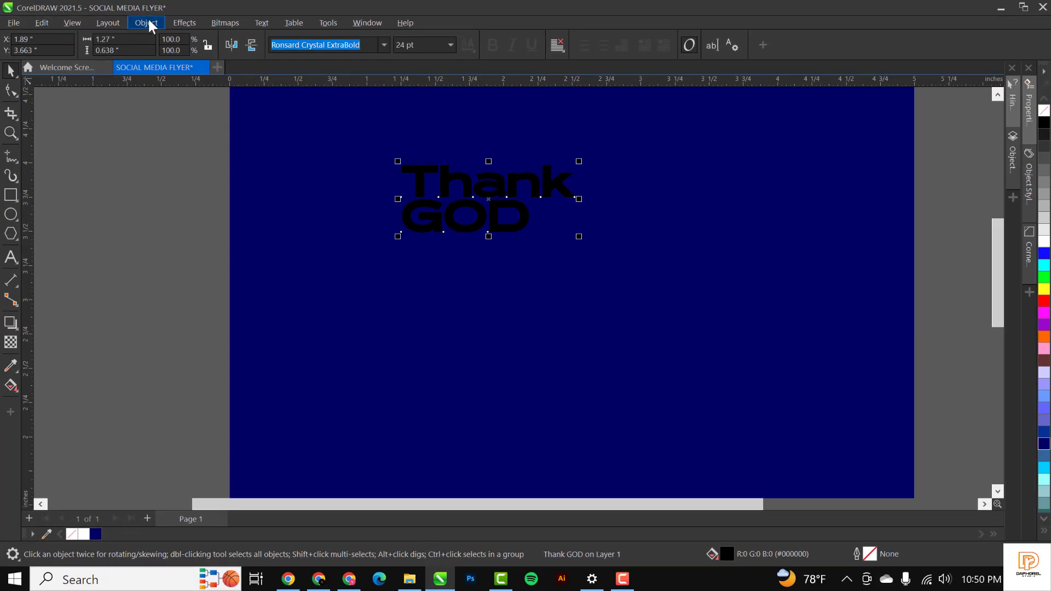
Step: Break the "Thank GOD" text apart into separate lines
left_click(147, 23)
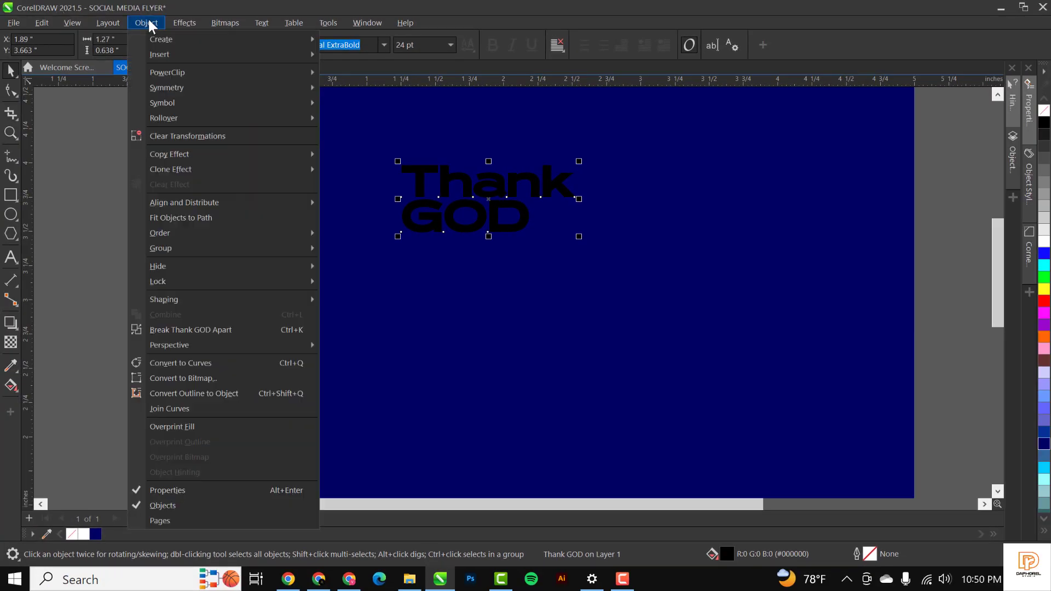
left_click(171, 329)
scroll(351, 269, "down", 2)
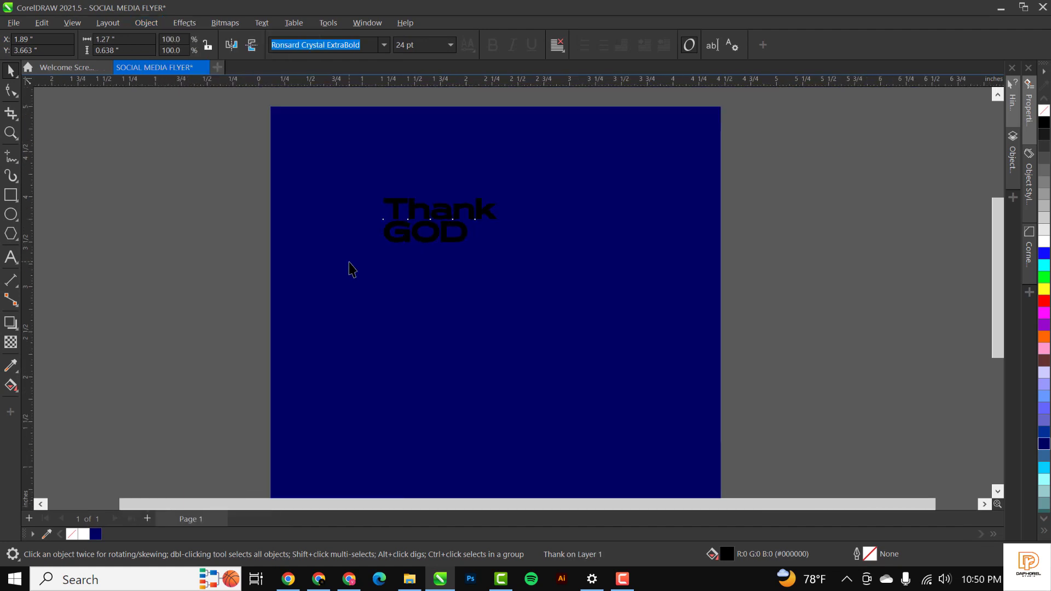
scroll(351, 269, "down", 1)
left_click(230, 198)
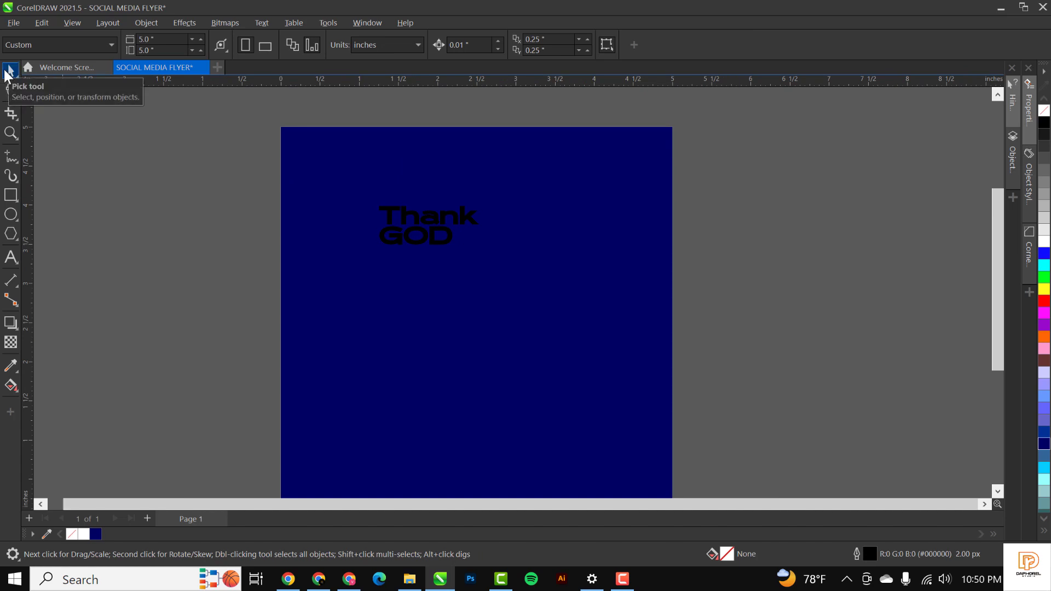
Step: Fill both words, "Thank" and "GOD", with white
left_click_drag(244, 188, 662, 296)
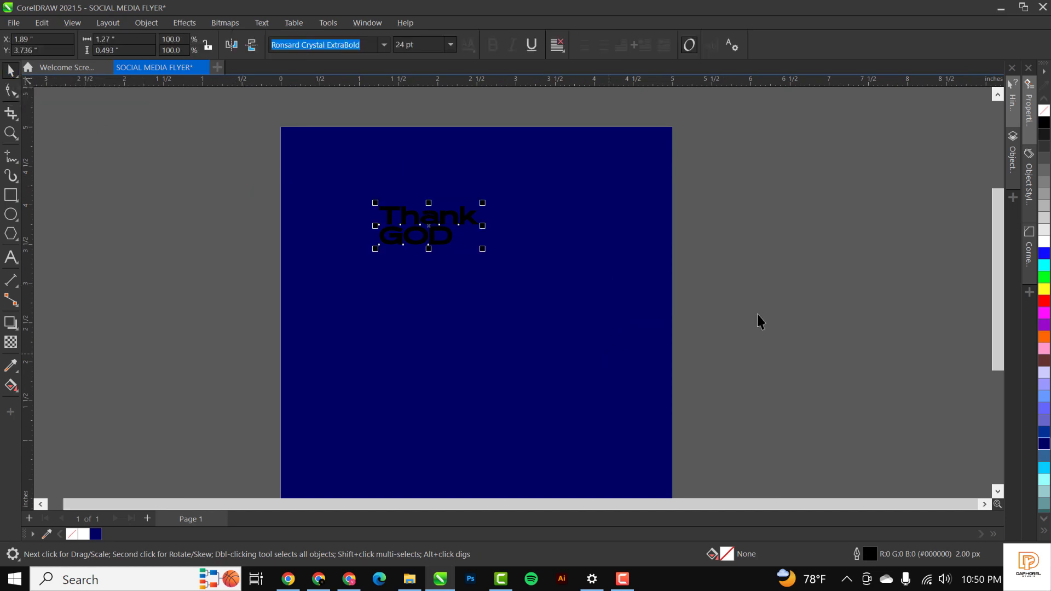
left_click(1044, 242)
left_click(686, 222)
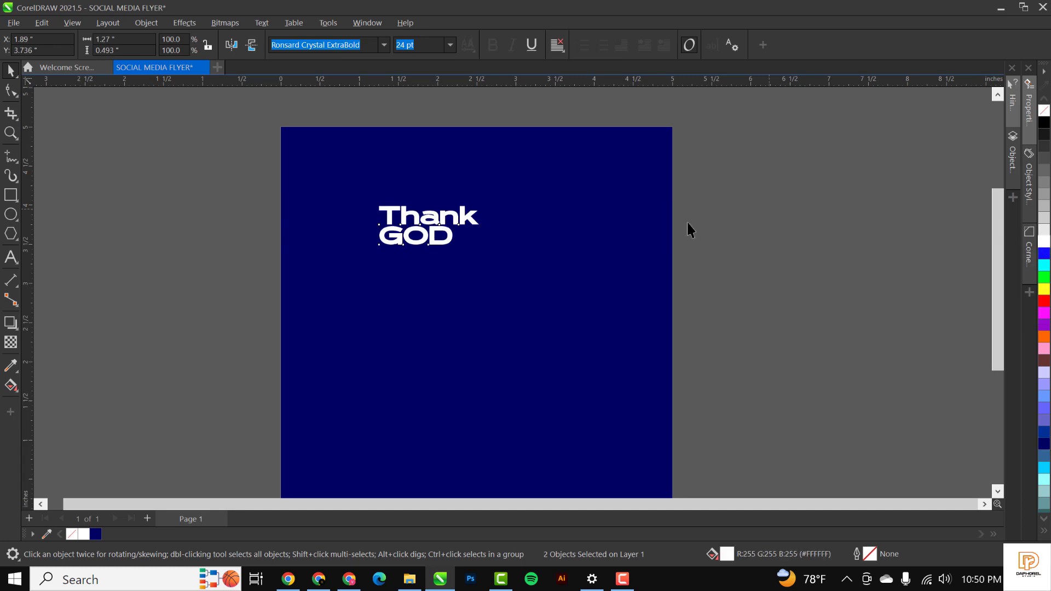
Step: Enlarge the word "GOD" to about 1.3 inches wide so it is slightly wider than "Thank"
left_click(434, 249)
scroll(439, 258, "up", 1)
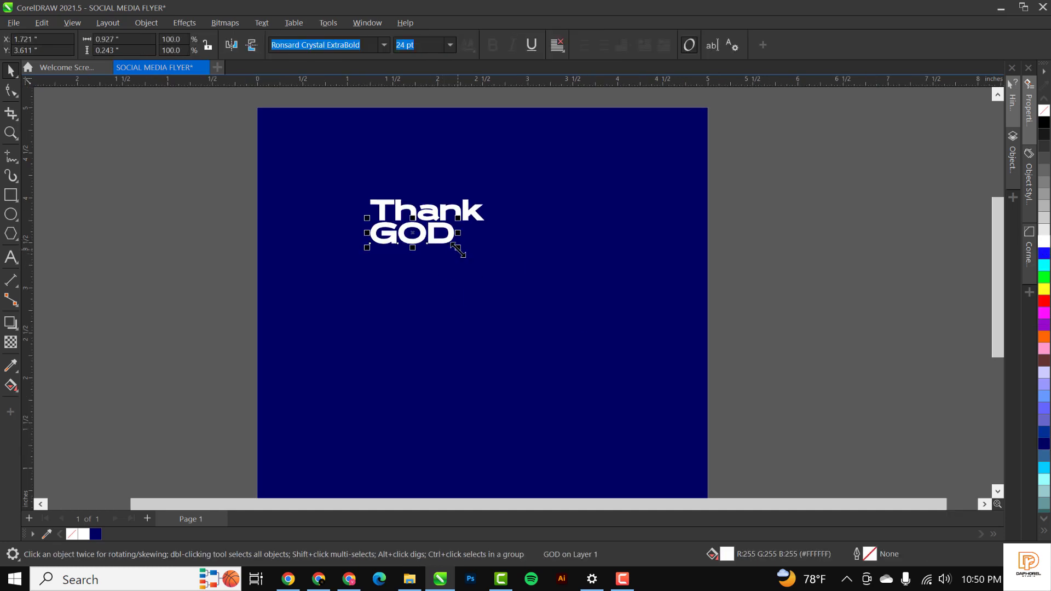
left_click_drag(458, 250, 492, 272)
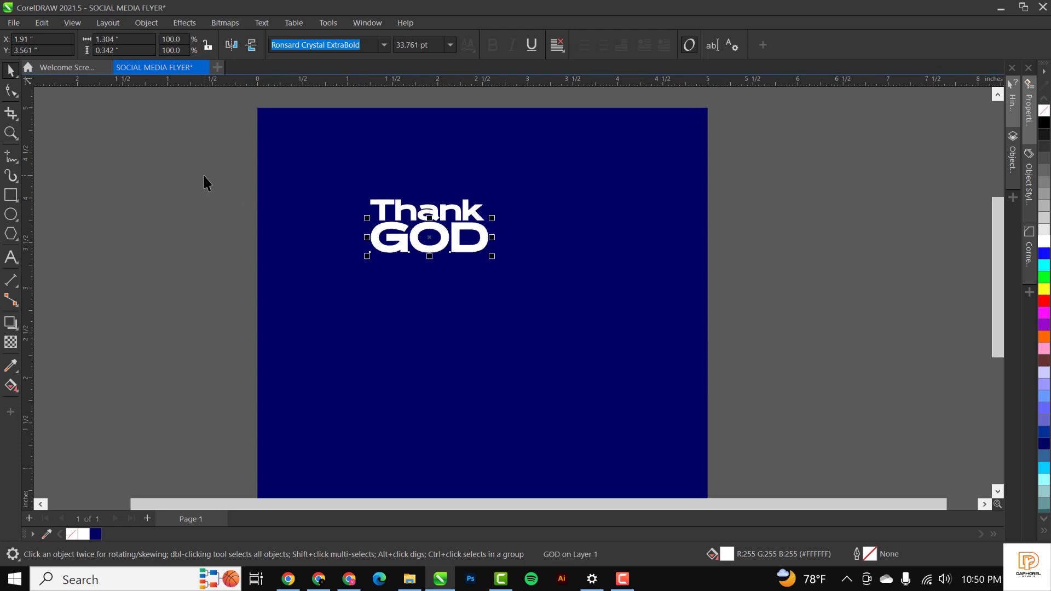
Step: Scale both words together to about 2.49 inches wide and centre them horizontally in the page's upper half
left_click_drag(206, 177, 531, 299)
left_click_drag(492, 256, 564, 339)
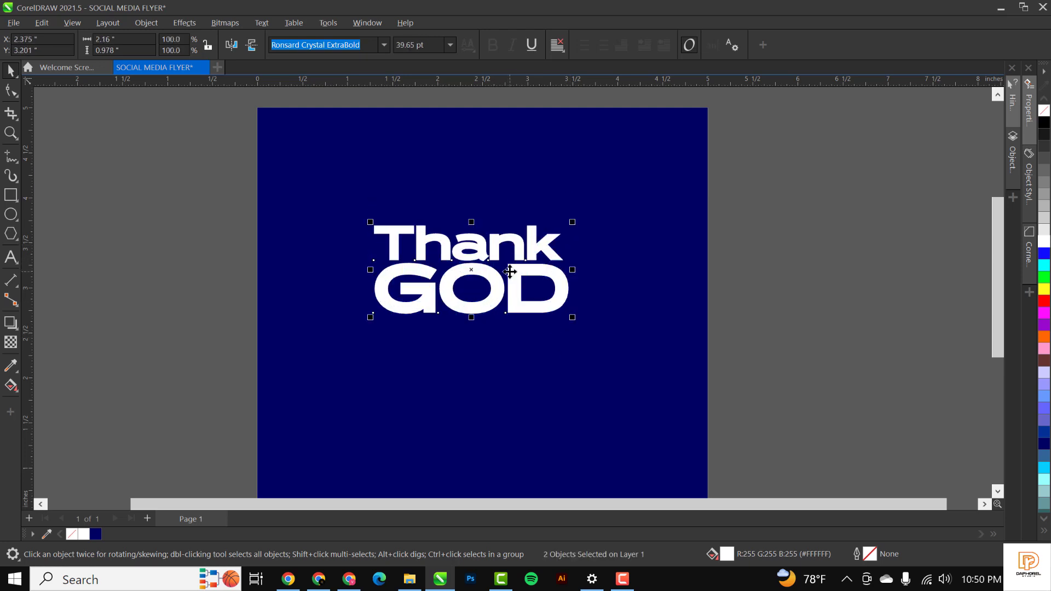
scroll(512, 274, "down", 1)
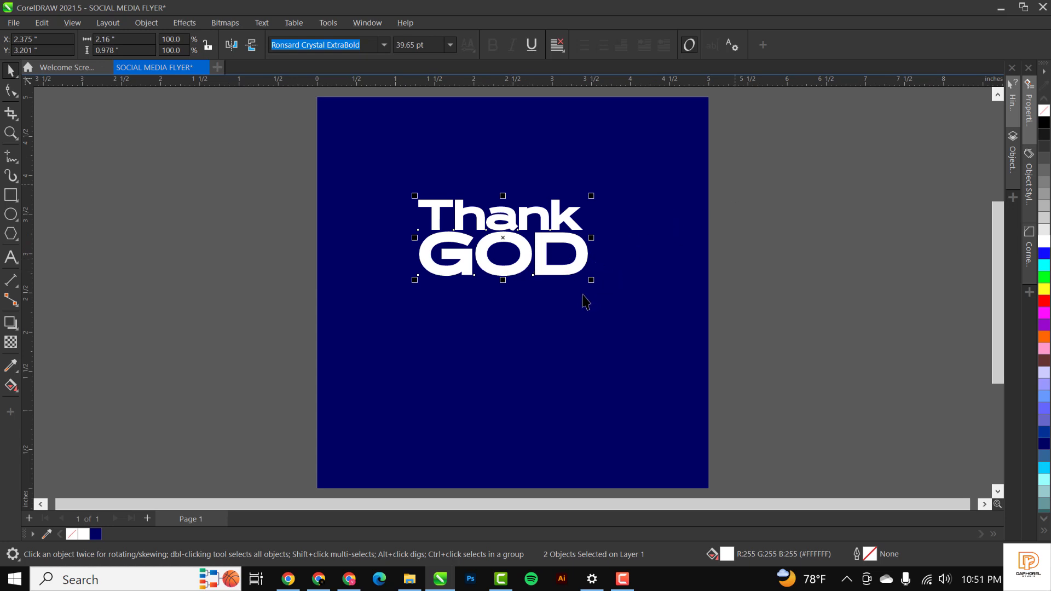
left_click_drag(595, 286, 620, 299)
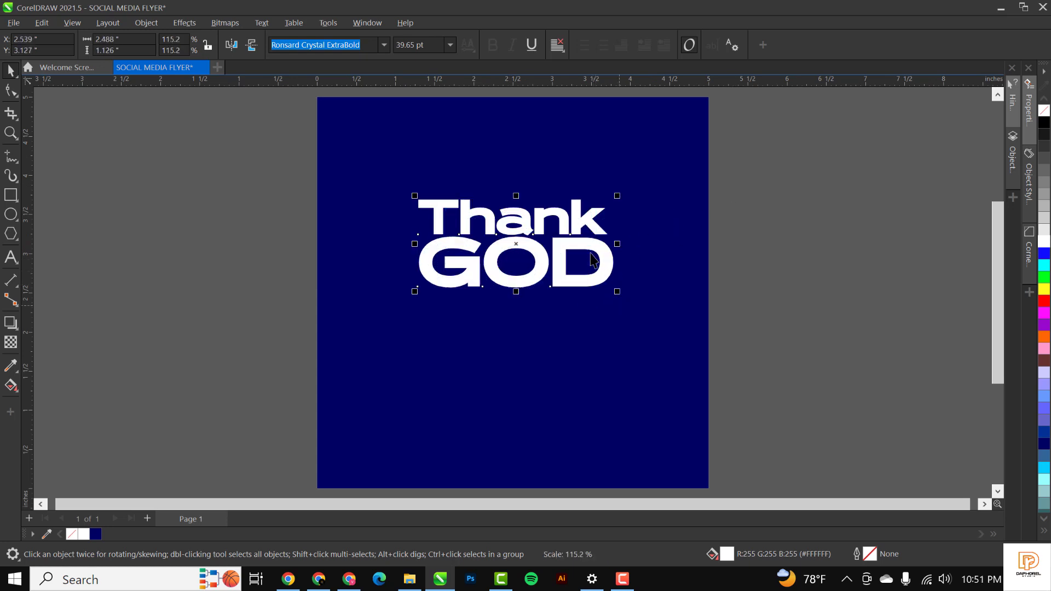
left_click_drag(592, 248, 588, 249)
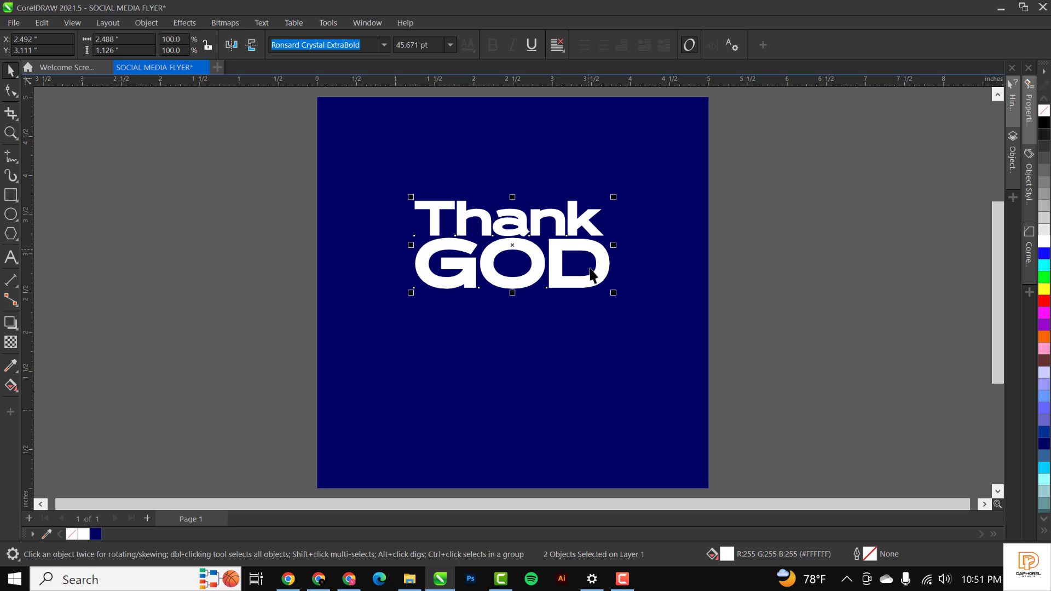
Step: Change the background rectangle's uniform fill to the darker navy #0E0E36
left_click(587, 363)
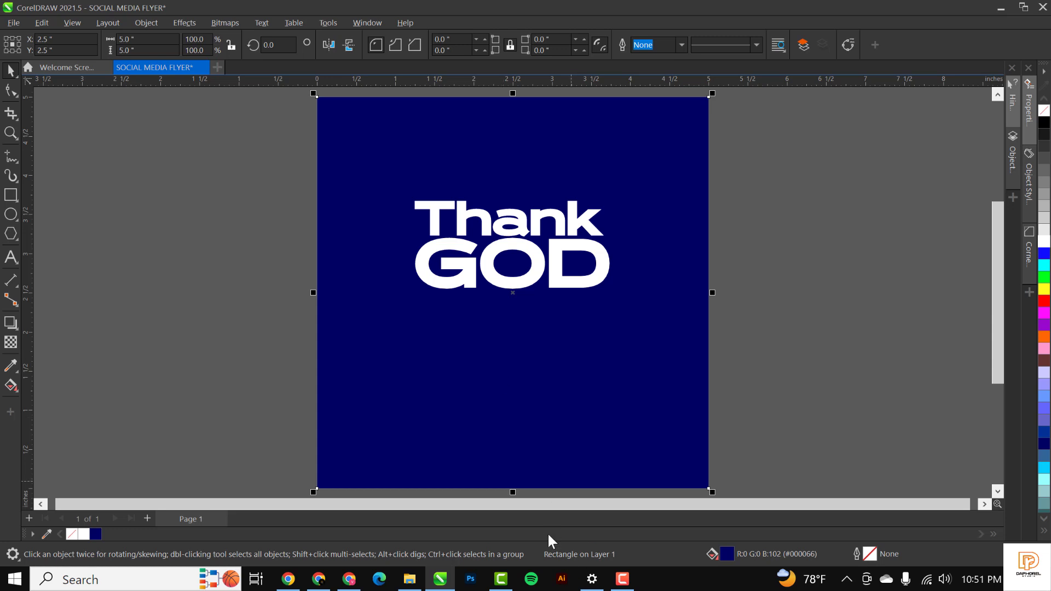
double_click(724, 551)
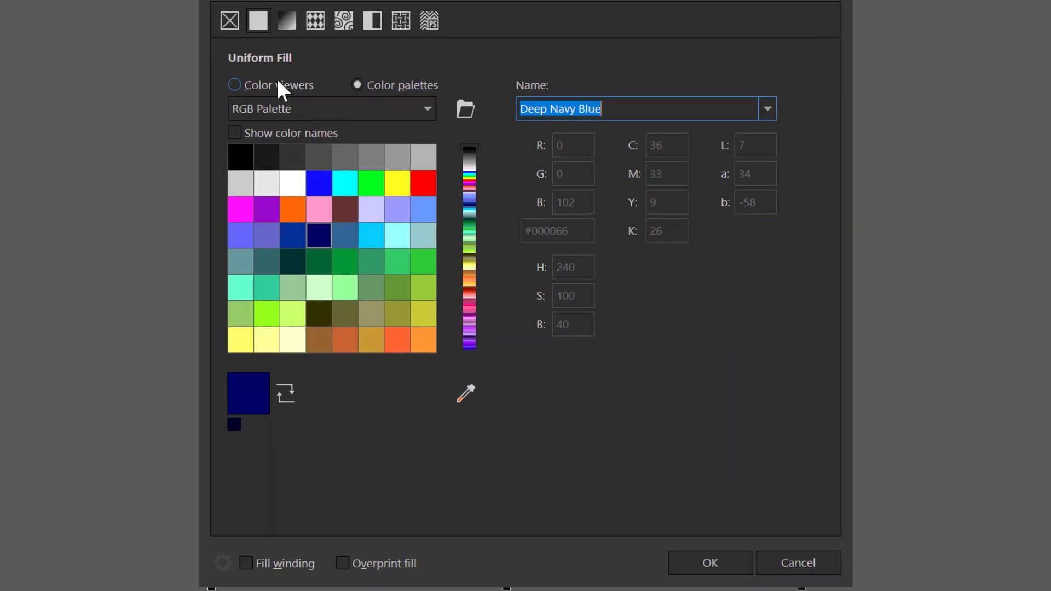
left_click(359, 154)
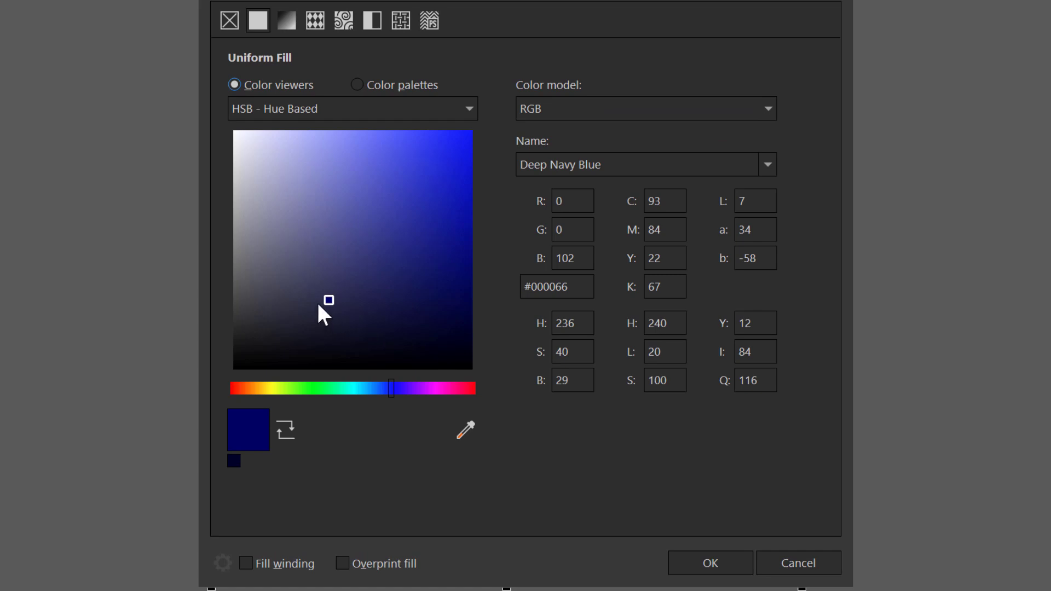
left_click(331, 304)
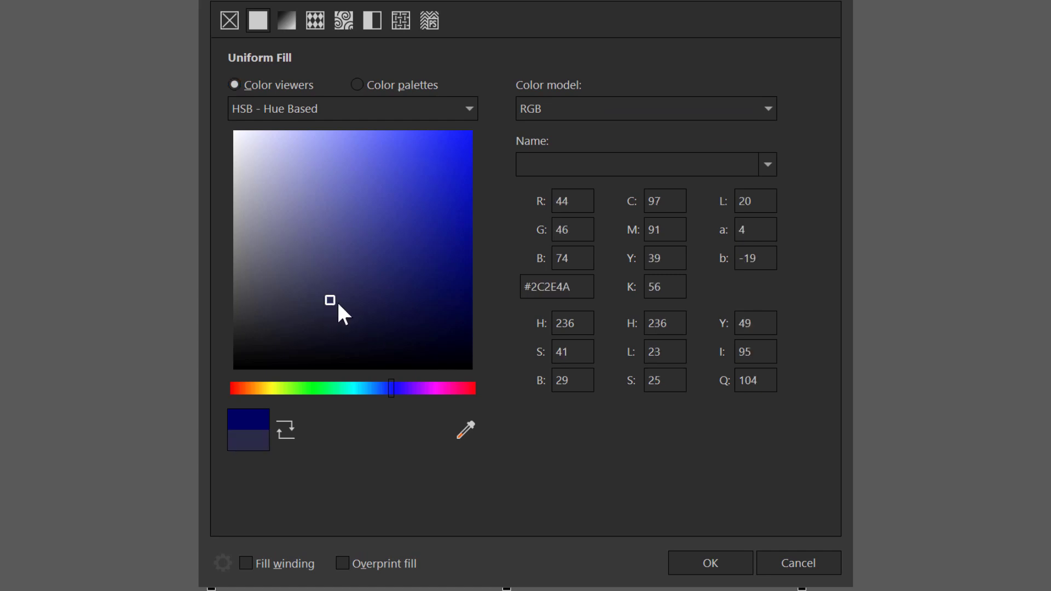
left_click_drag(359, 310, 375, 318)
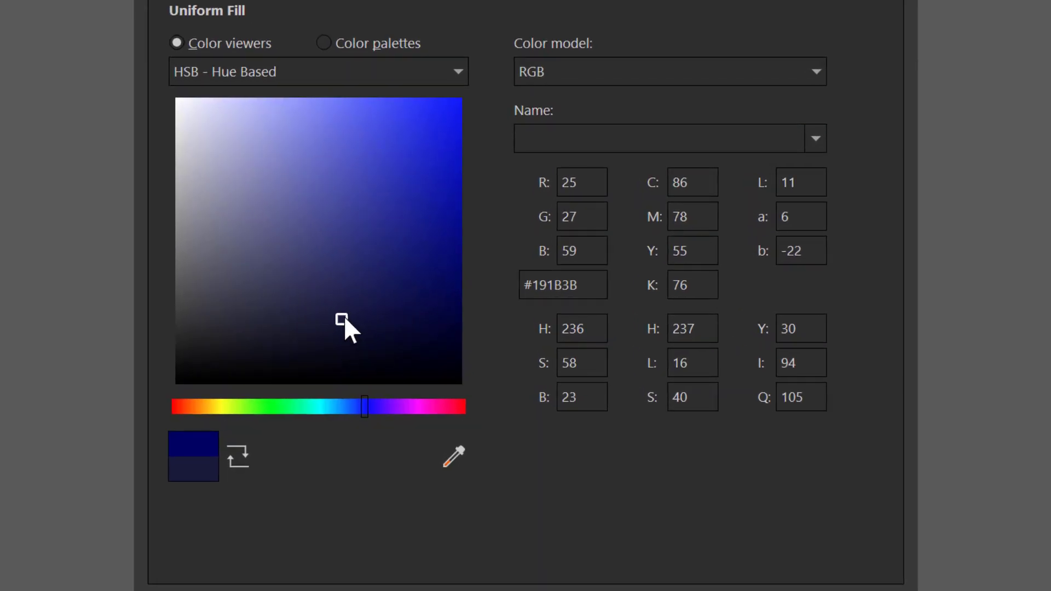
left_click_drag(345, 322, 354, 329)
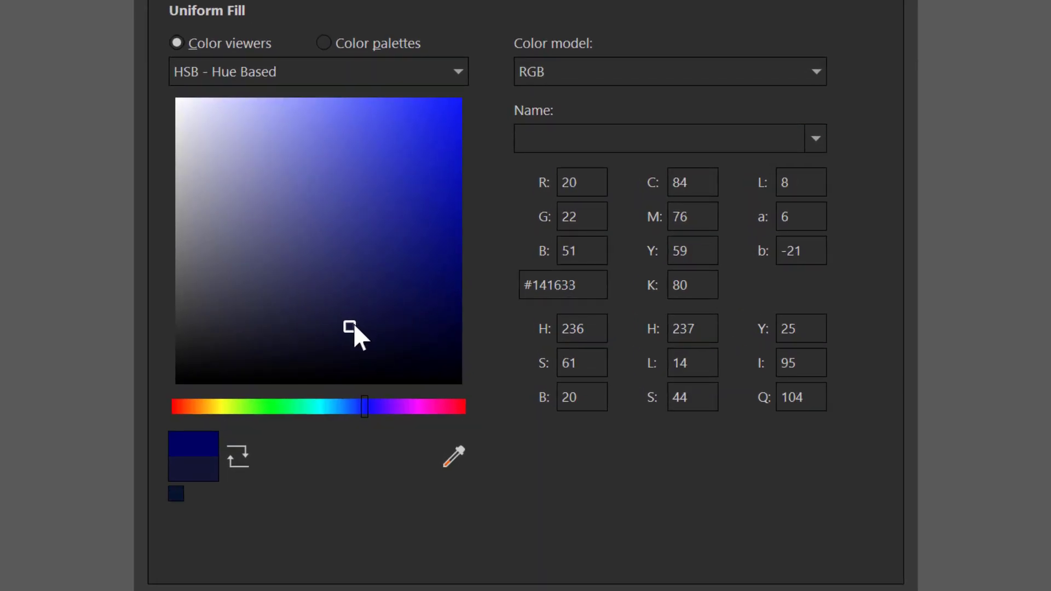
left_click(247, 448)
key("alt+p")
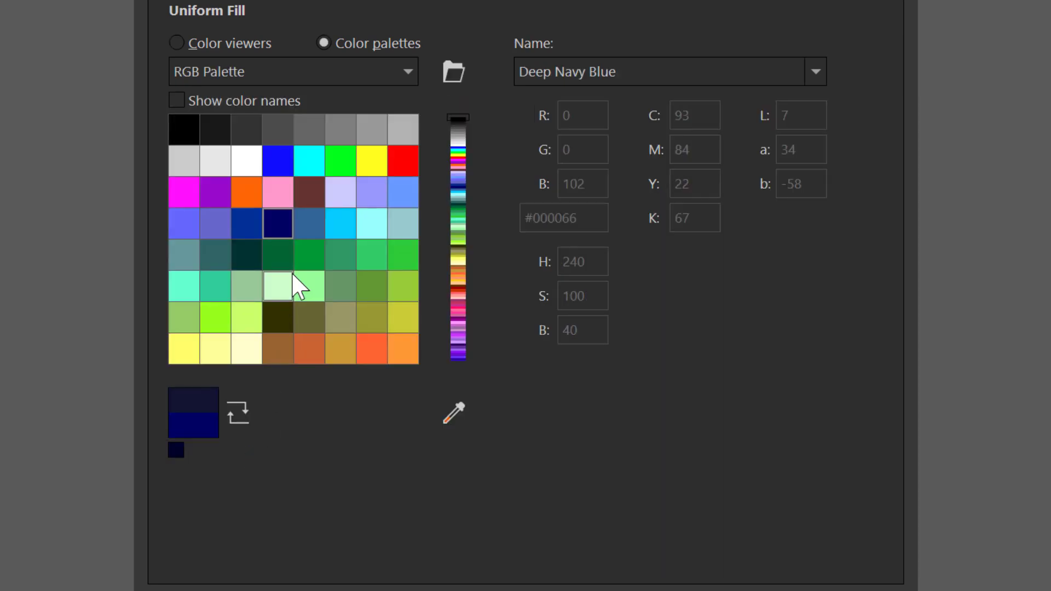
left_click(212, 50)
mouse_move(364, 294)
left_mouse_down()
mouse_move(367, 319)
mouse_move(388, 341)
mouse_move(390, 325)
left_mouse_up()
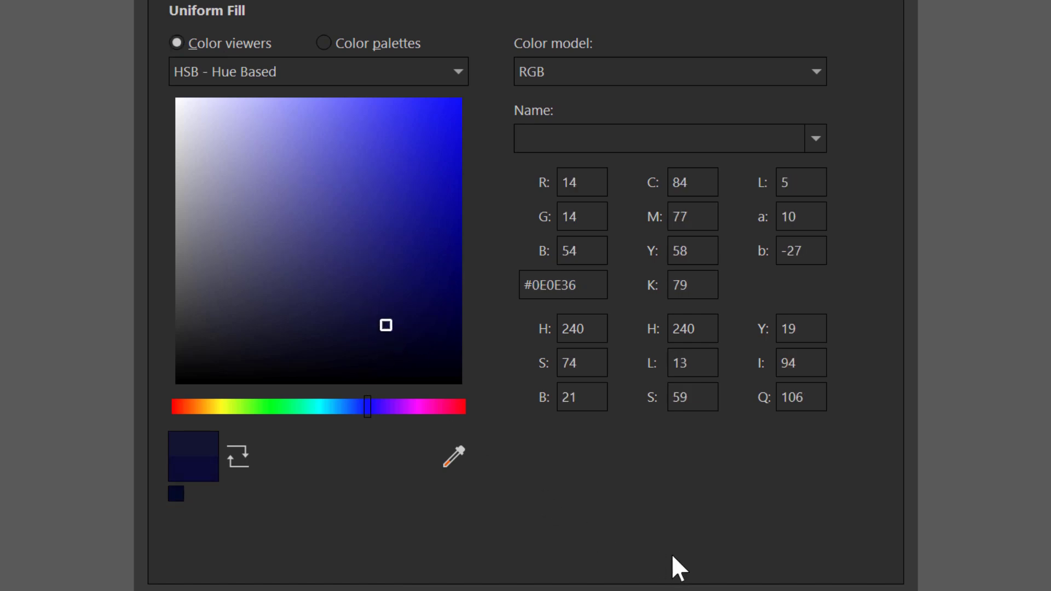
left_click(712, 590)
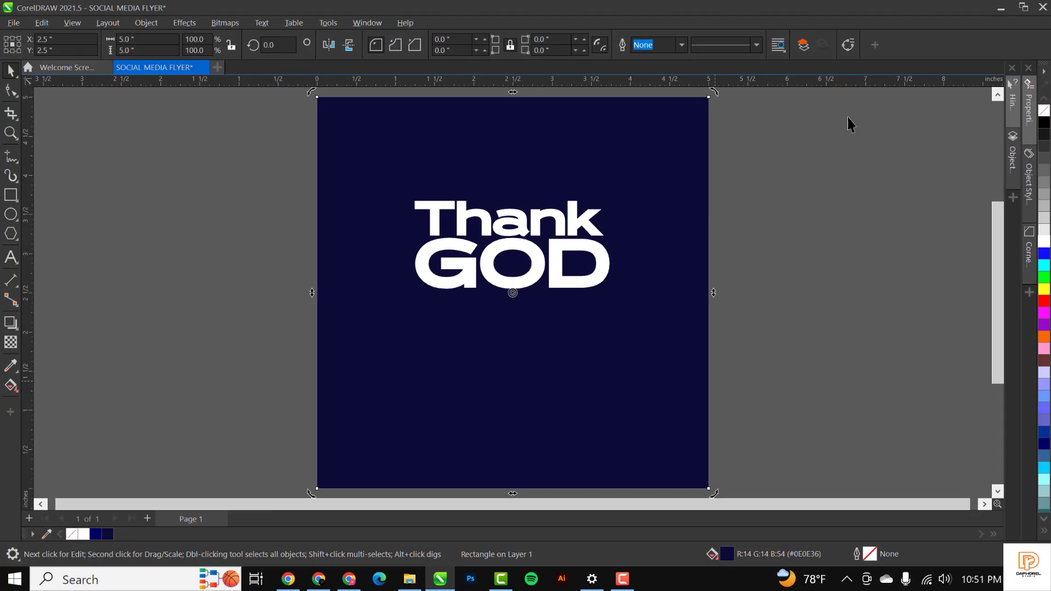
left_click(848, 118)
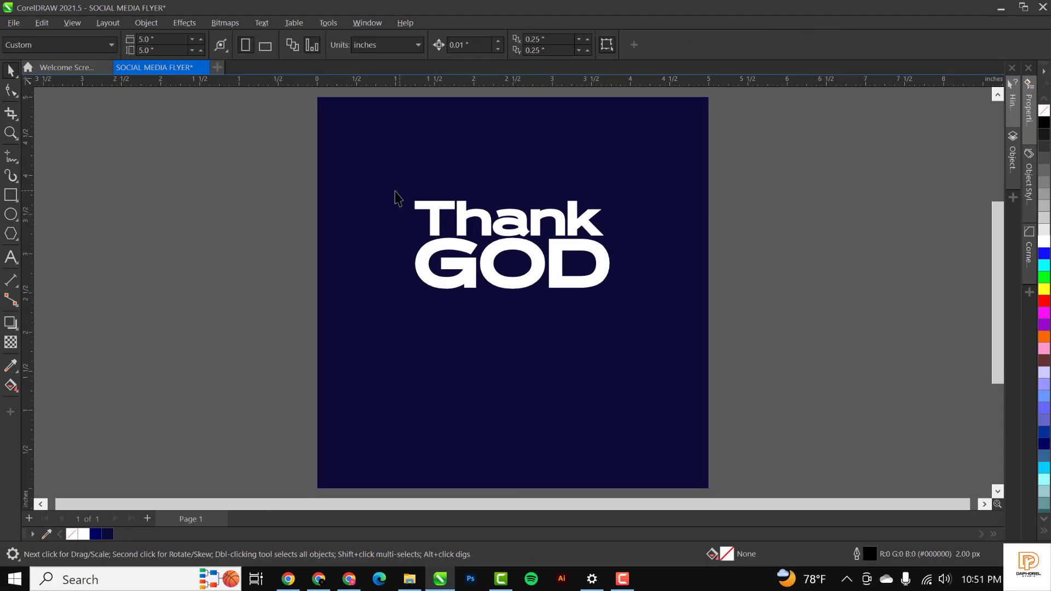
Step: Move the words "Thank" and "GOD" together about 0.1 inch to the left
left_click_drag(163, 161, 646, 352)
left_click_drag(552, 285, 549, 285)
left_click(741, 308)
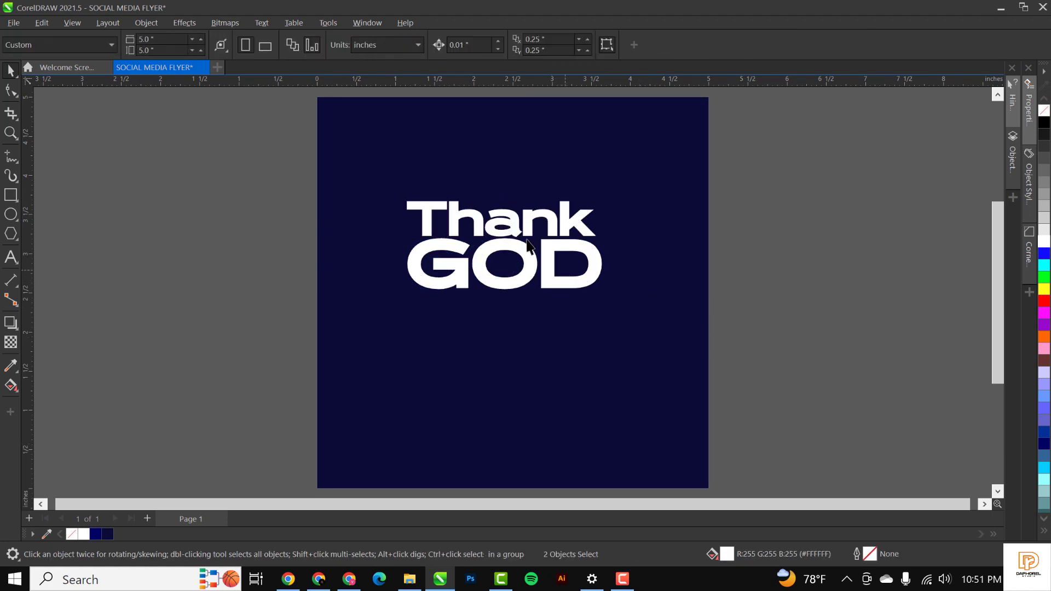
left_click(540, 219)
left_click_drag(531, 191, 530, 178)
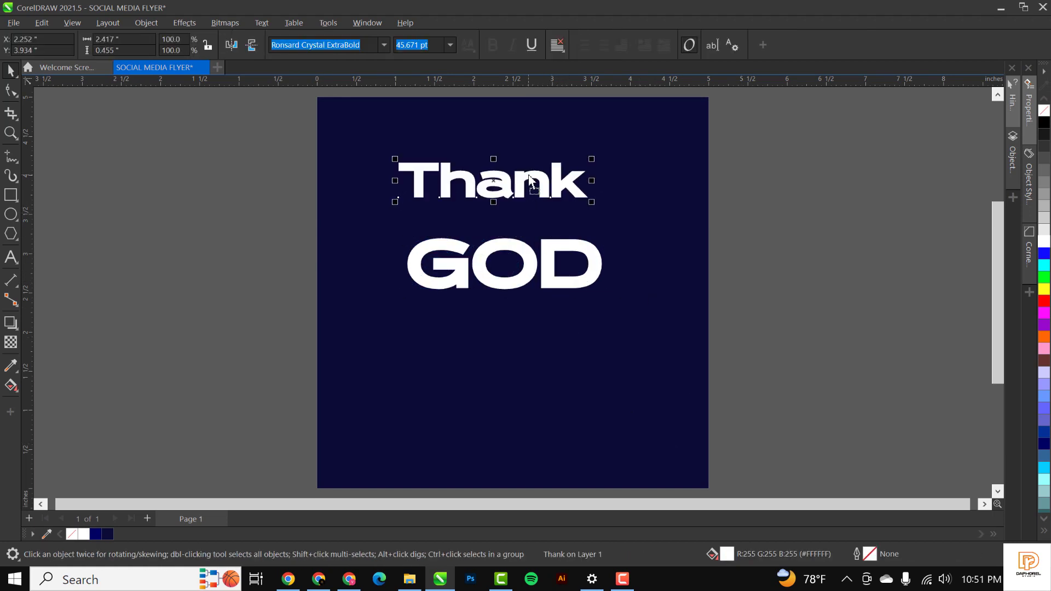
key("ctrl+z")
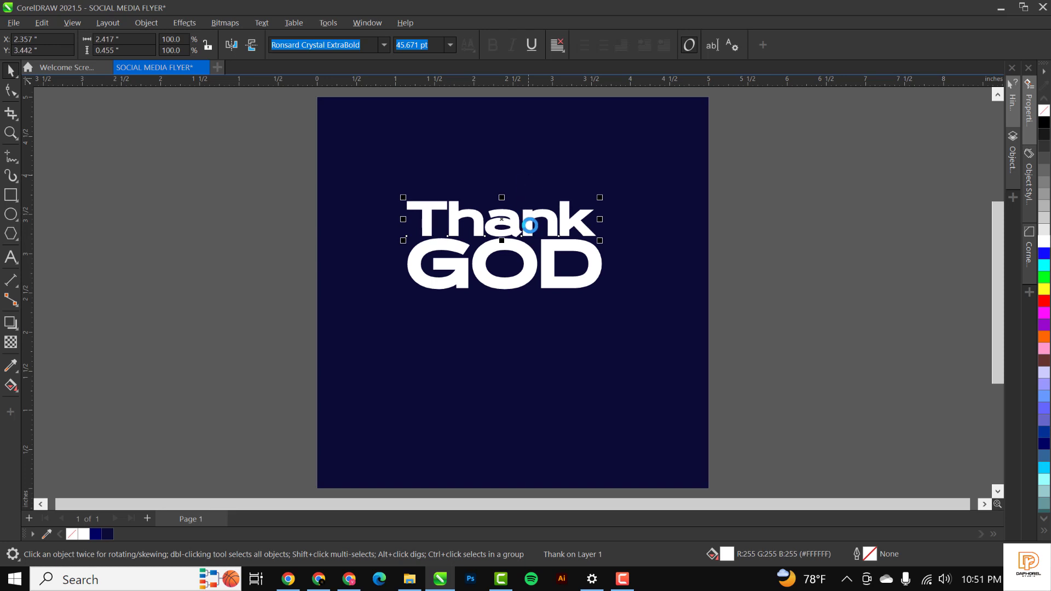
Step: Duplicate "Thank" directly below "GOD" and replace the copy's text with "it's Friday"
left_click_drag(522, 219, 541, 314)
double_click(557, 311)
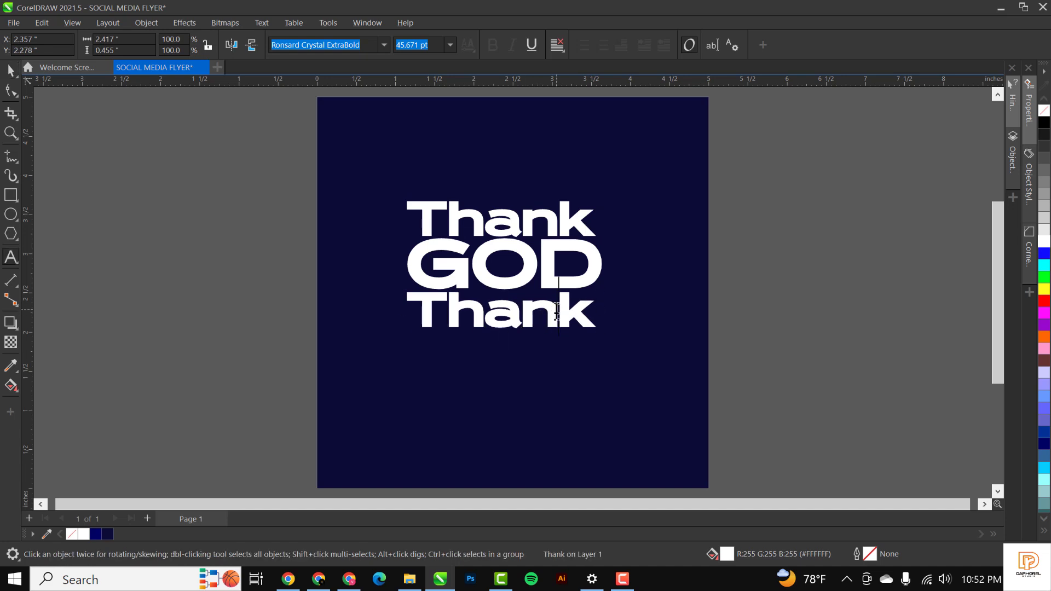
key("ctrl+a")
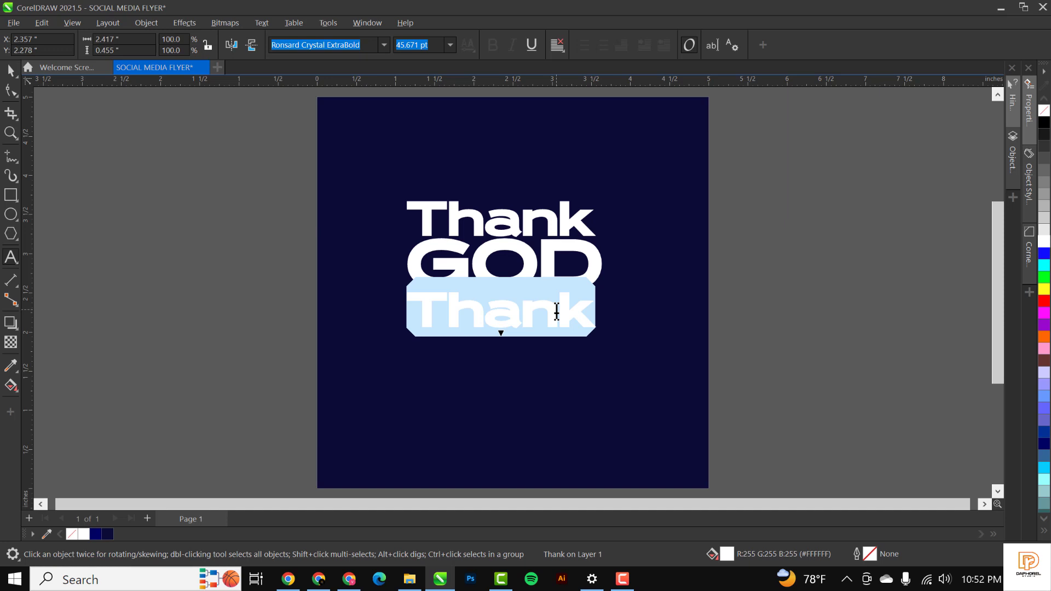
type("its")
key("BackSpace")
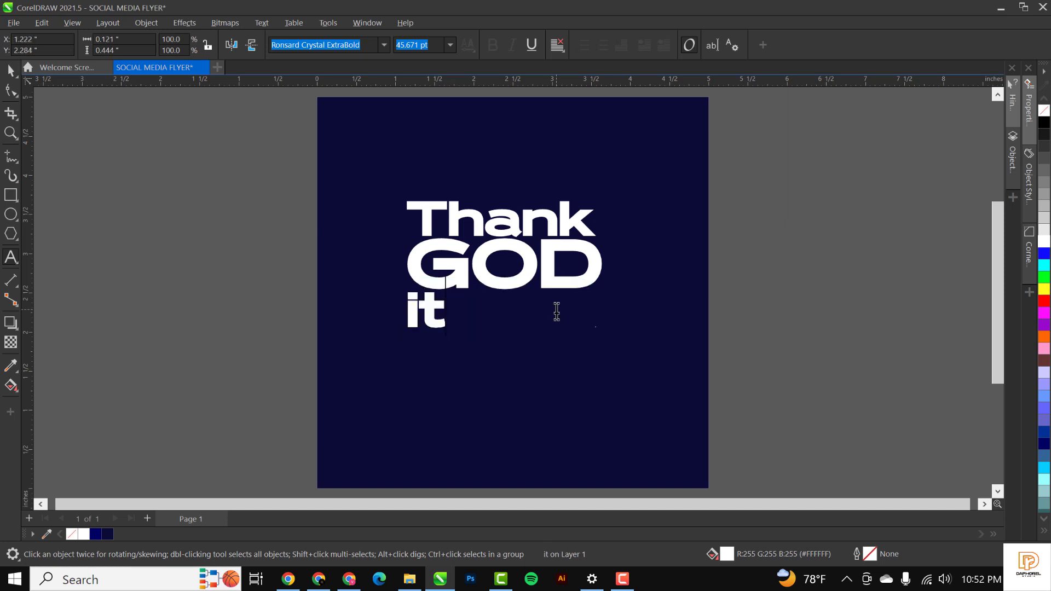
type("'s Friday")
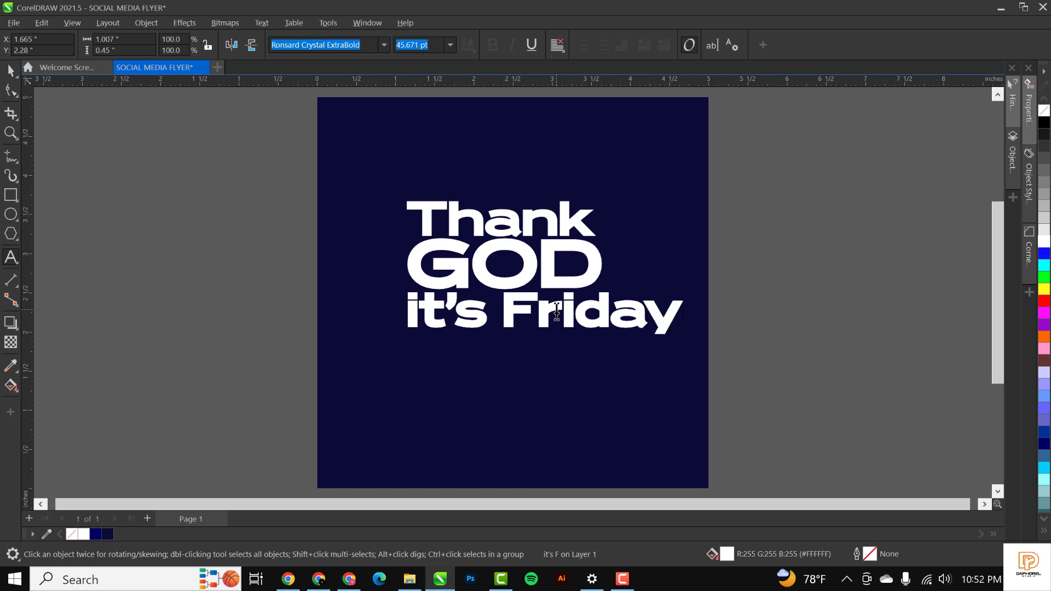
key("ctrl+space")
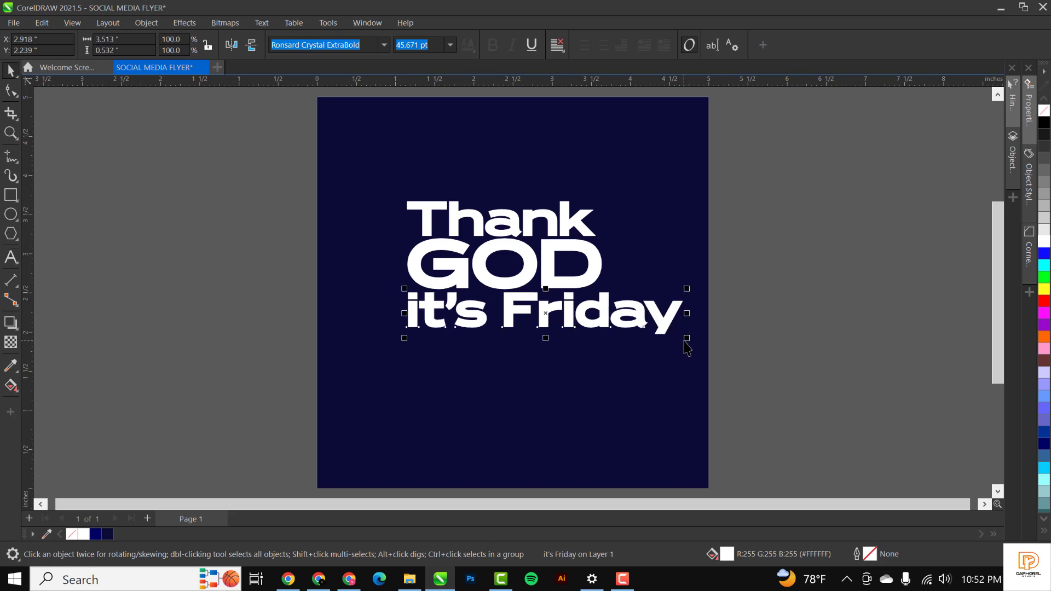
Step: Scale "it's Friday" down to about 2.45 inches wide and shift it slightly right beneath "GOD"
left_click_drag(687, 337, 604, 347)
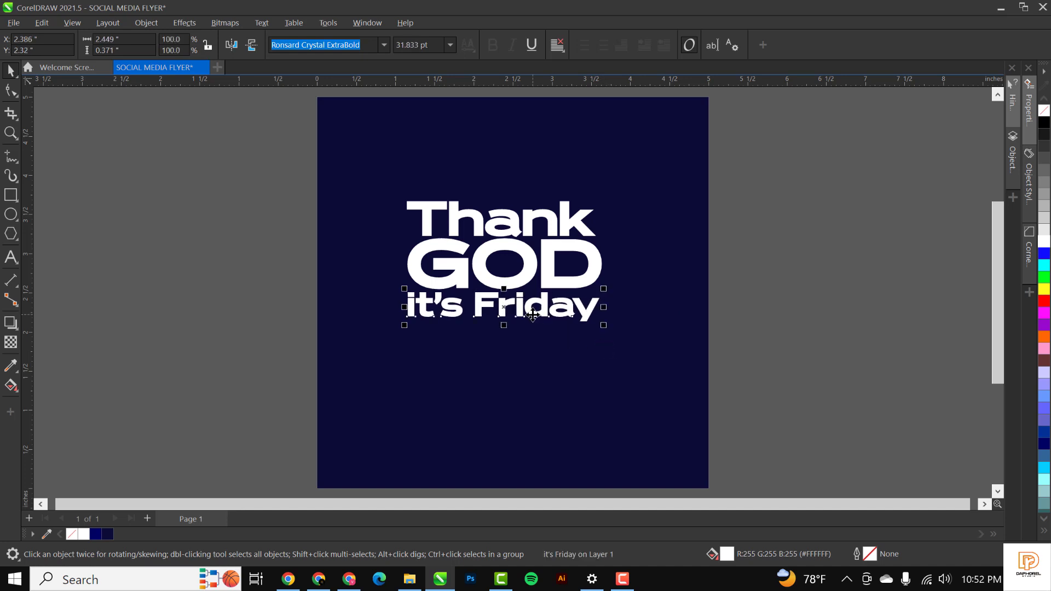
left_click_drag(533, 315, 540, 317)
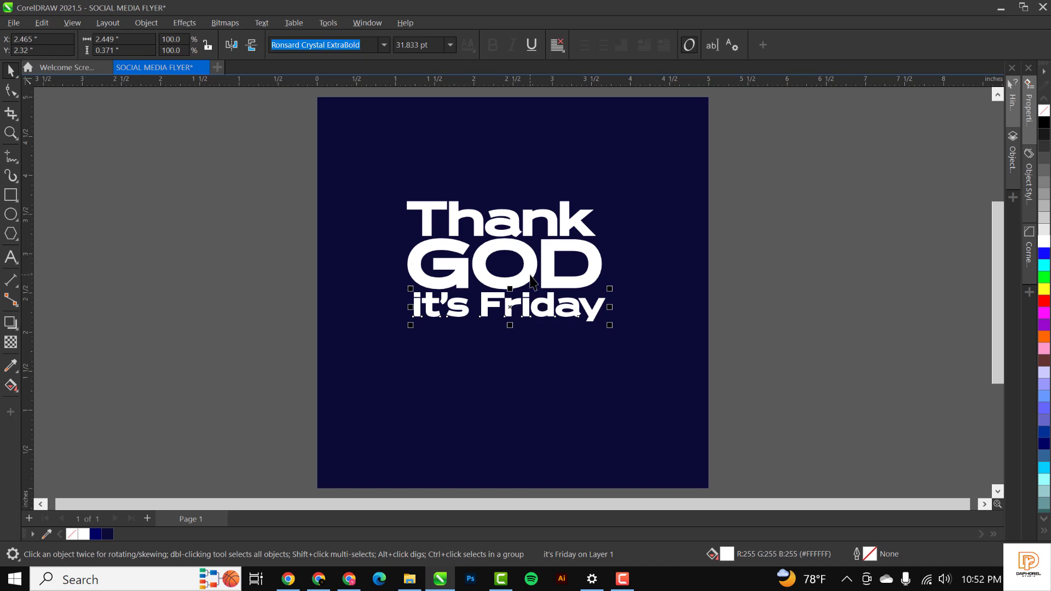
Step: Duplicate "GOD" directly below "it's Friday" and replace the copy's text with "TGIF"
left_click(519, 258)
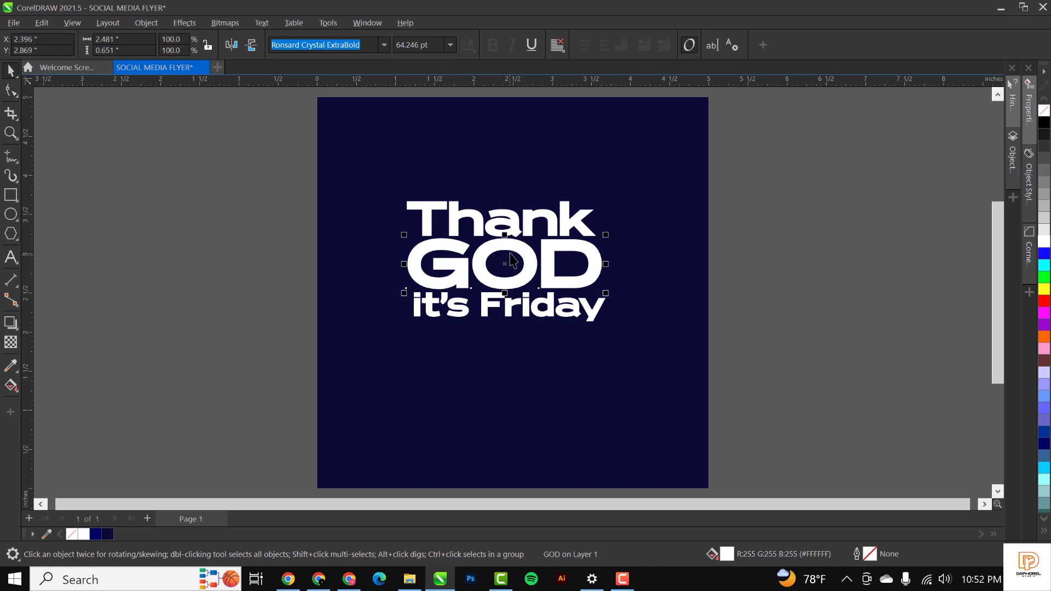
left_click(511, 249)
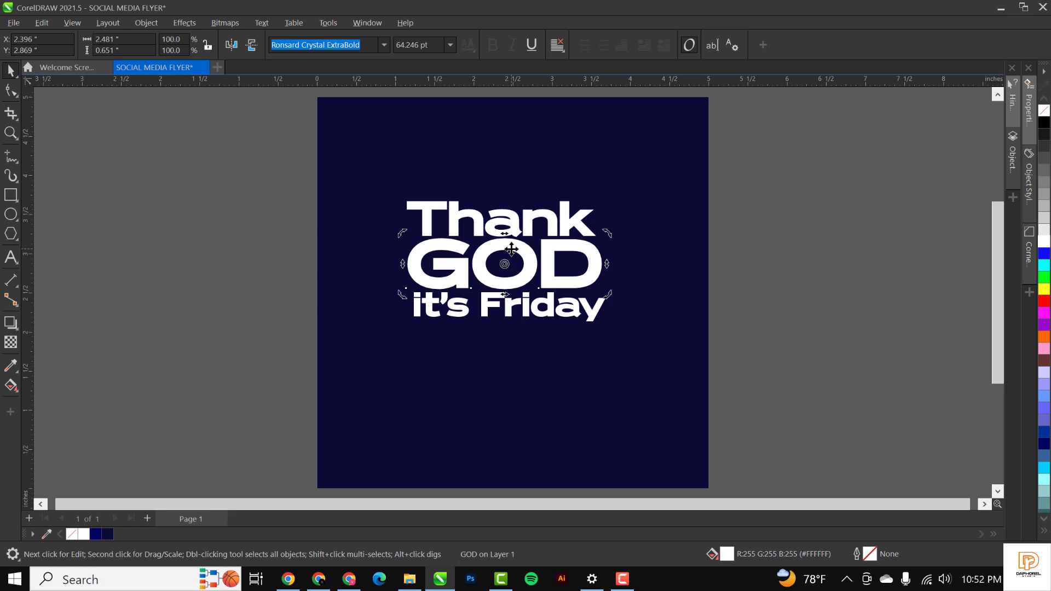
left_click_drag(522, 251, 535, 343)
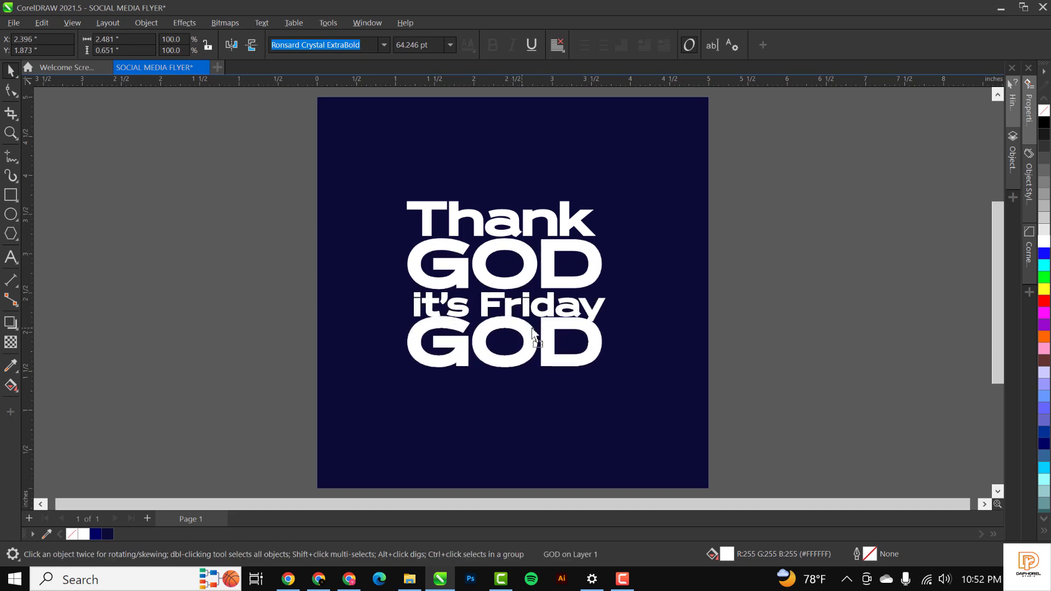
double_click(534, 337)
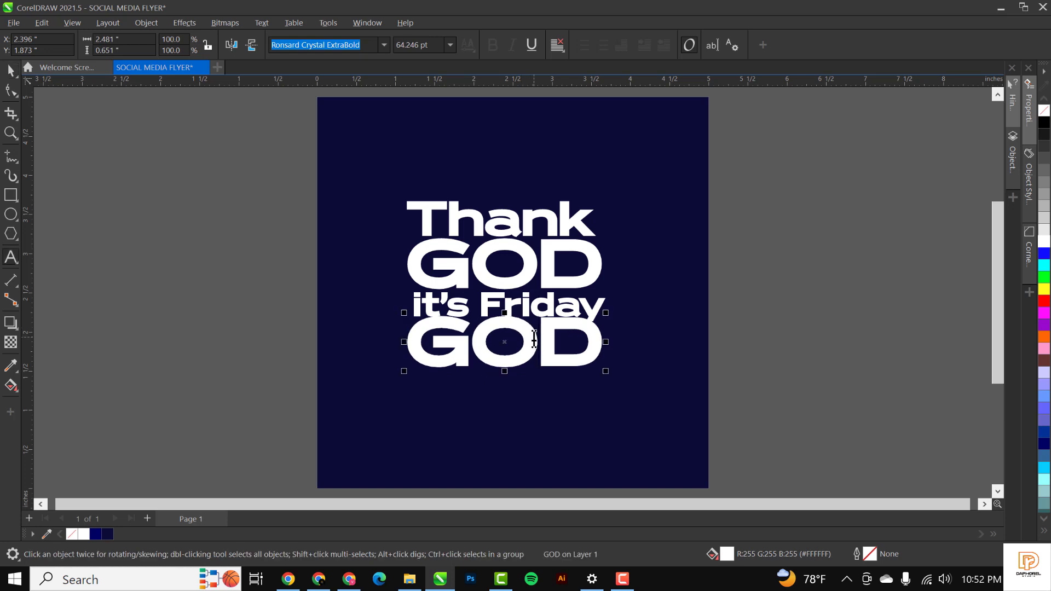
key("ctrl+a")
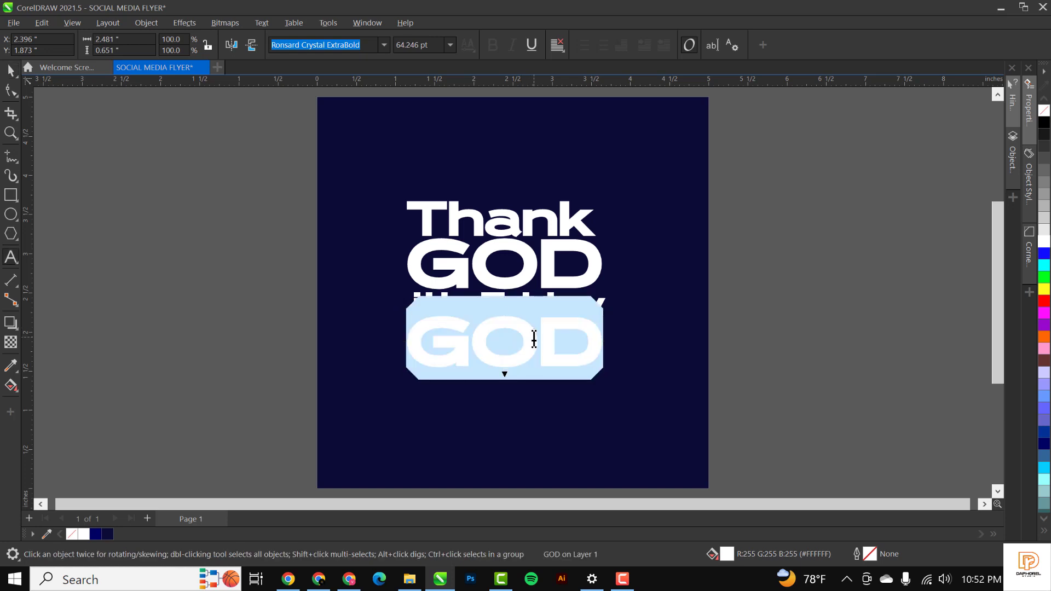
type("TGIF")
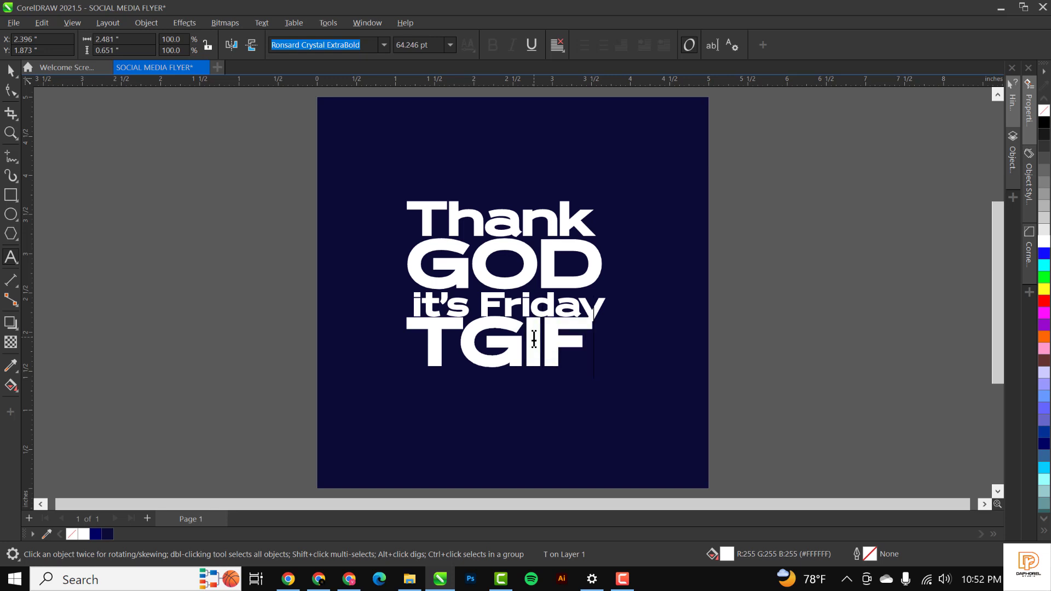
key("ctrl+space")
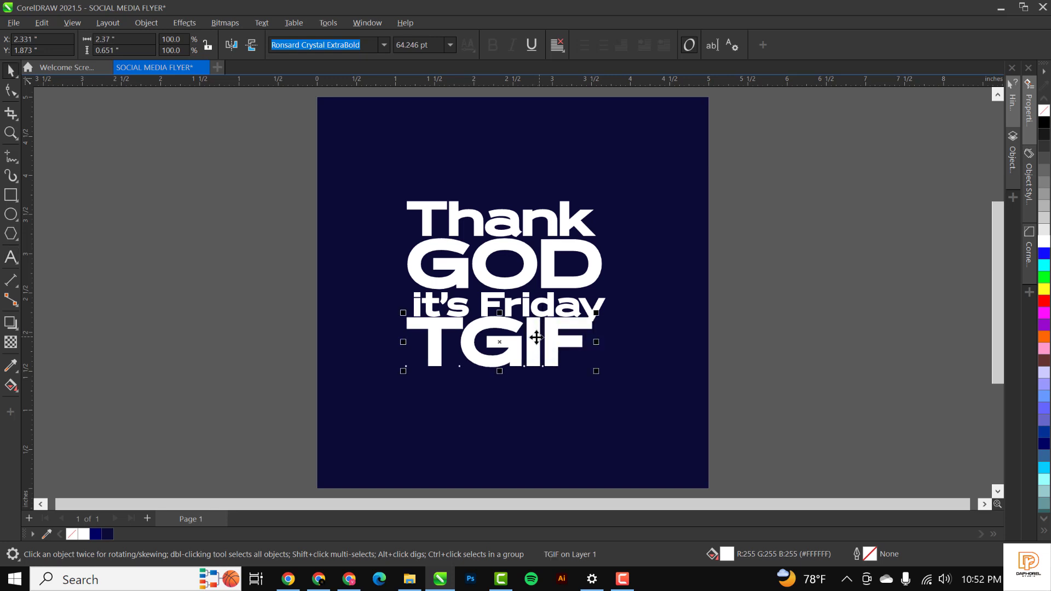
Step: Nudge "TGIF" down 0.1 inch to clear the line above and enlarge it to about 2.54 inches wide
key("Down")
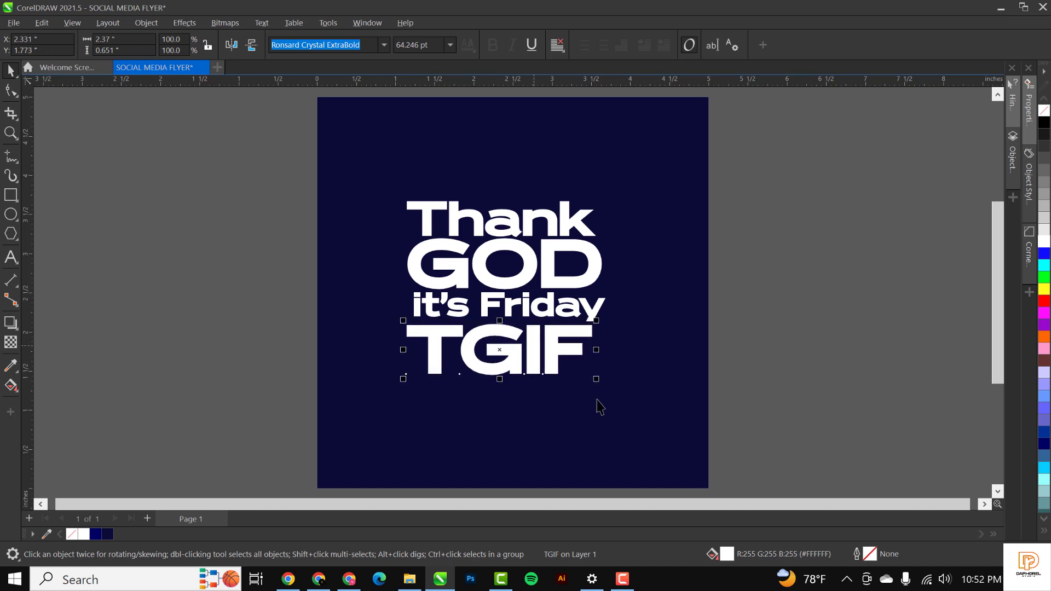
left_click_drag(597, 383, 613, 386)
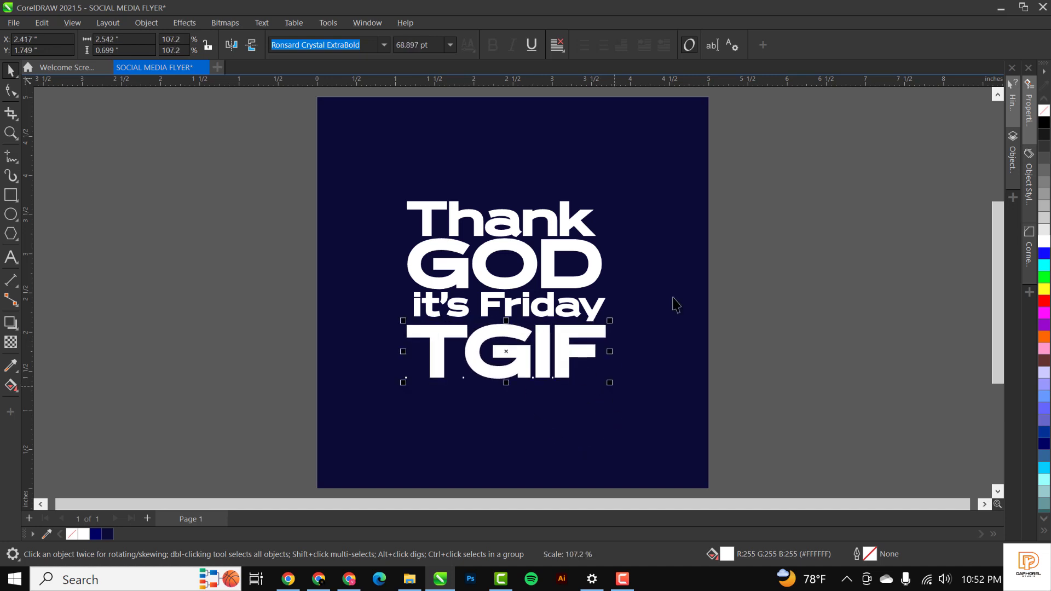
Step: Align the centres of all four text lines horizontally with each other
left_click_drag(252, 162, 393, 232)
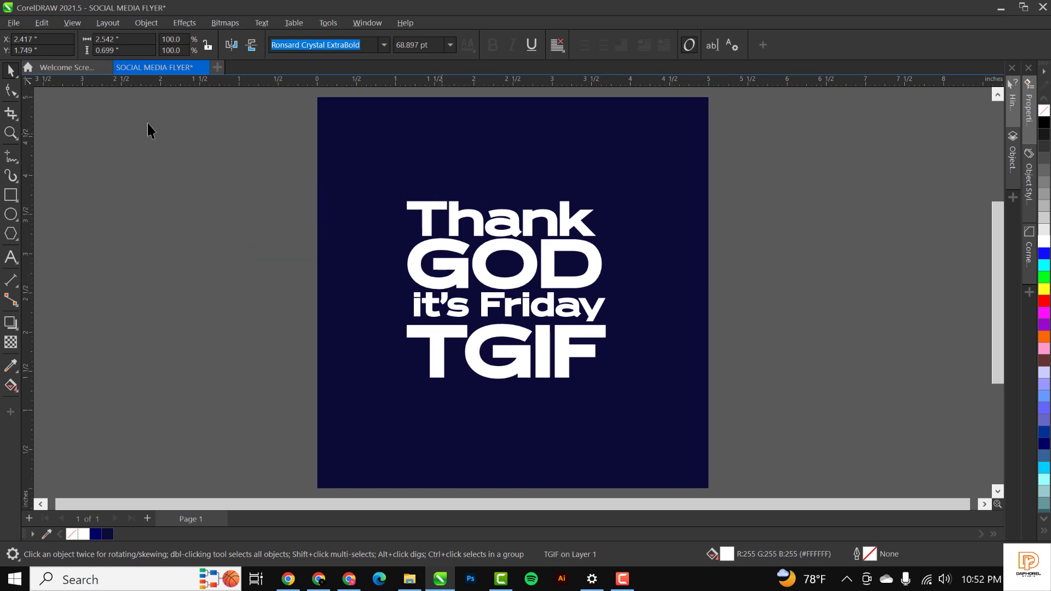
left_click_drag(238, 163, 694, 403)
key("c")
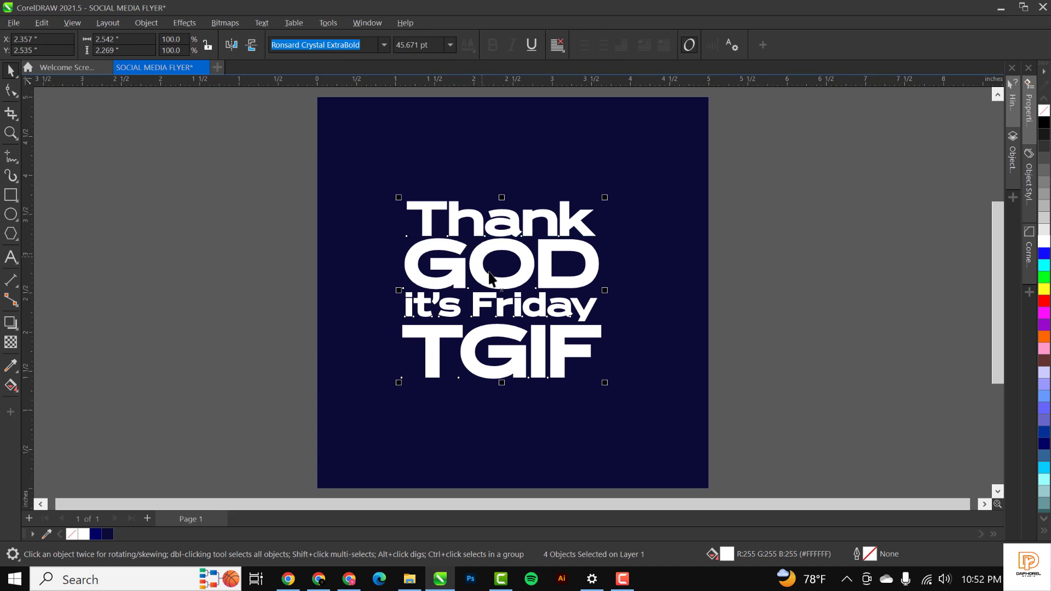
Step: Move the four-line text block up about 0.4 inch on the page and scale it down slightly
left_click_drag(480, 273, 485, 272)
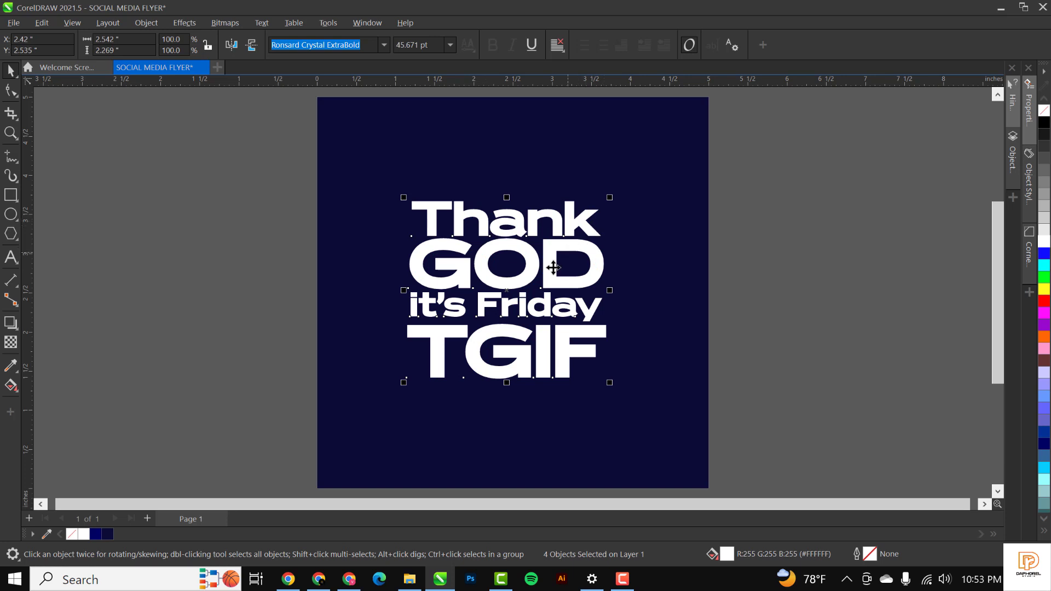
left_click_drag(553, 268, 551, 240)
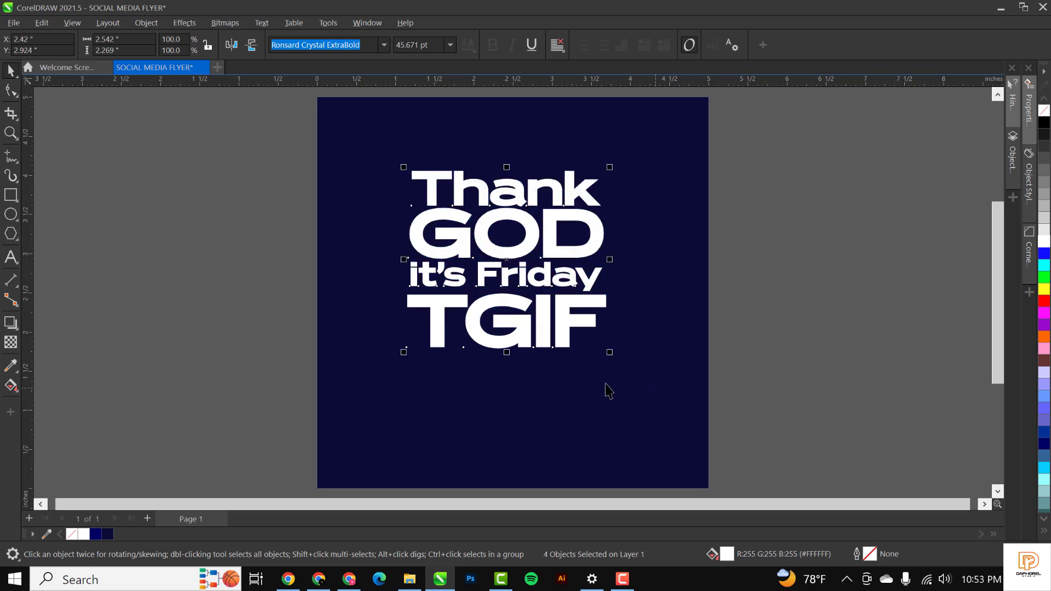
left_click_drag(609, 352, 598, 341)
left_click_drag(505, 249, 508, 249)
left_click(794, 283)
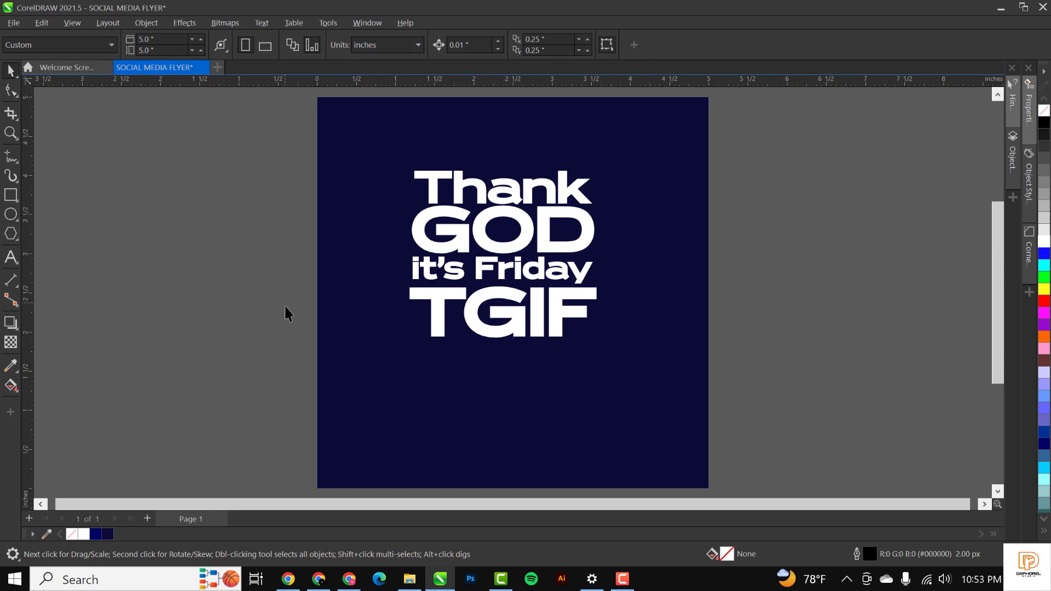
Step: Bring the panorama-morning-sky-cloud image from the File Explorer folder into the flyer and place it over the page's upper half
left_click(409, 578)
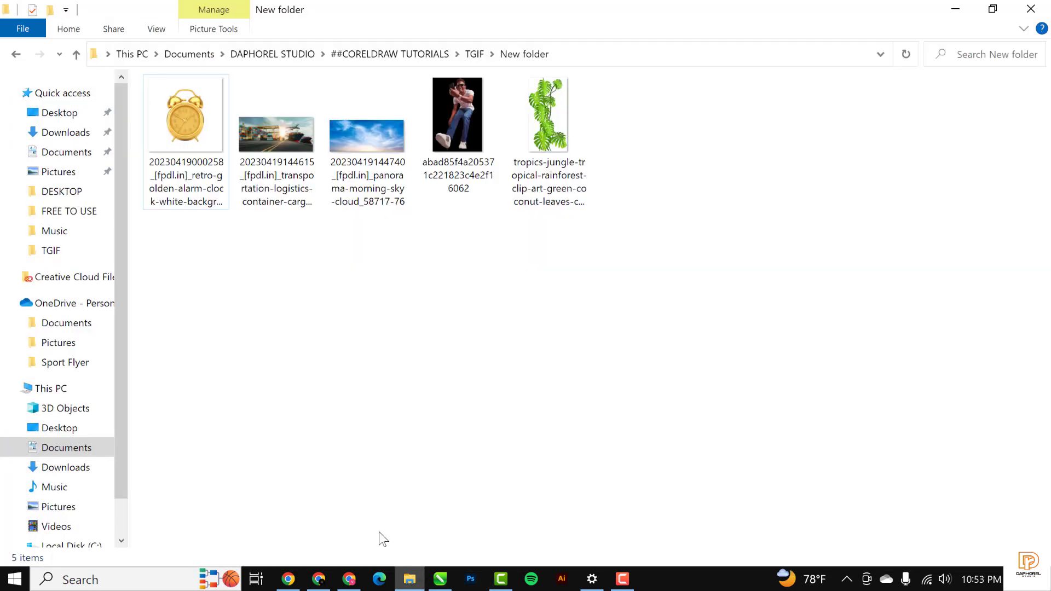
left_click(363, 143)
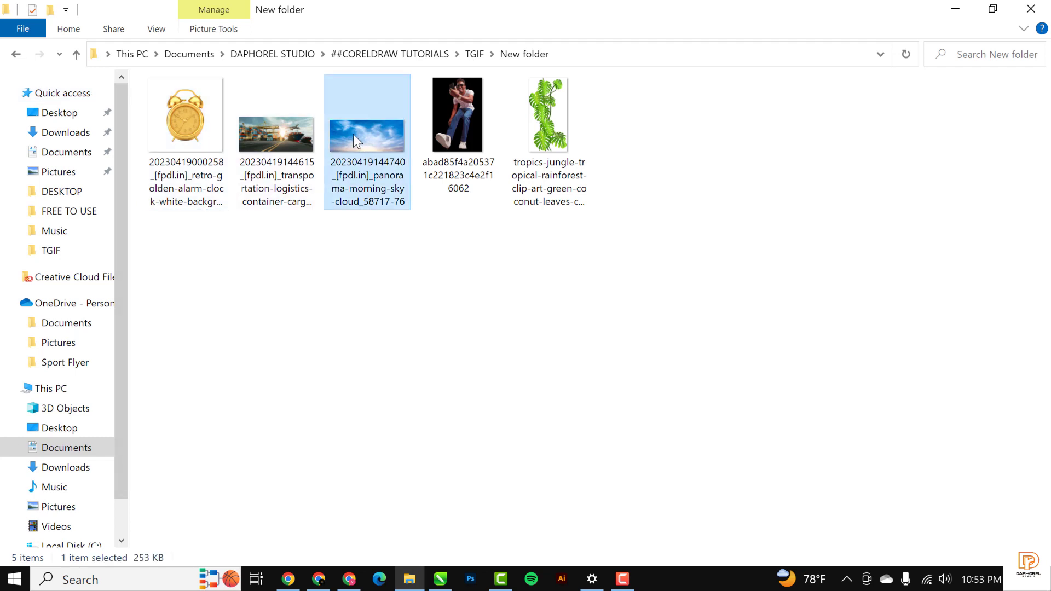
left_click_drag(354, 137, 186, 251)
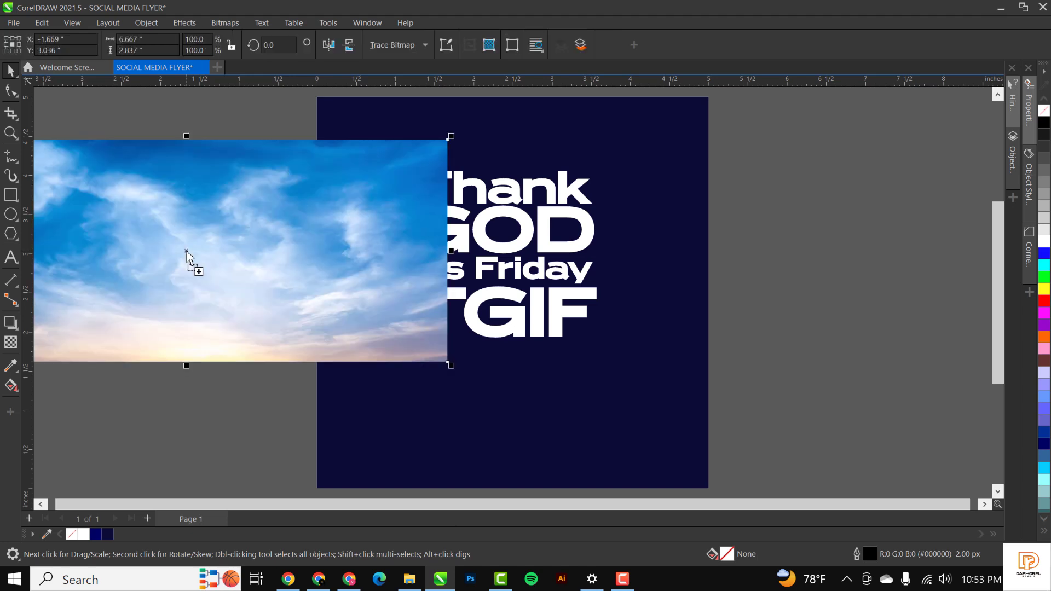
scroll(392, 190, "down", 1)
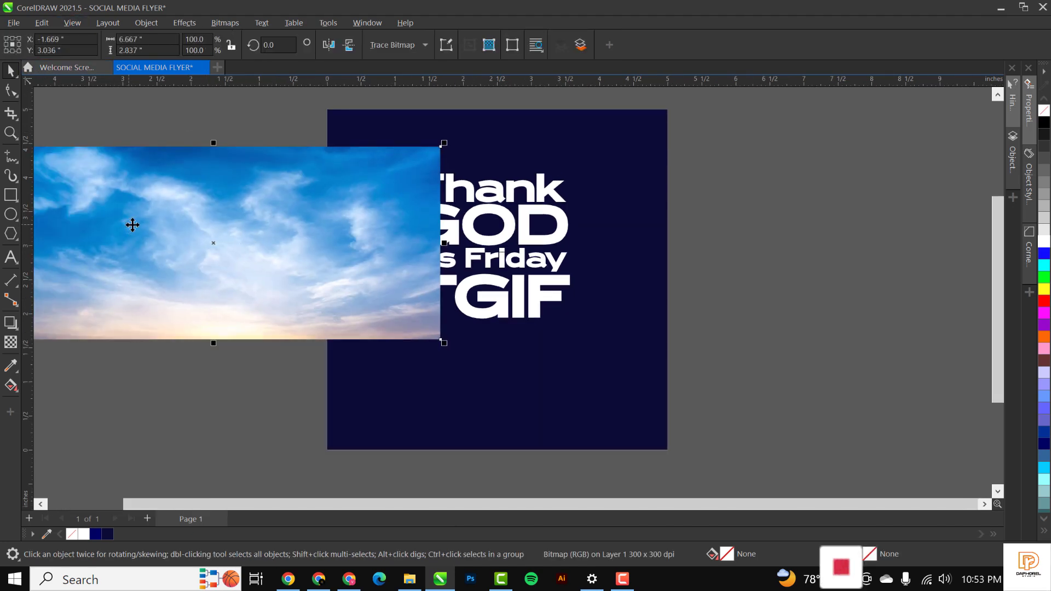
left_click_drag(133, 225, 244, 225)
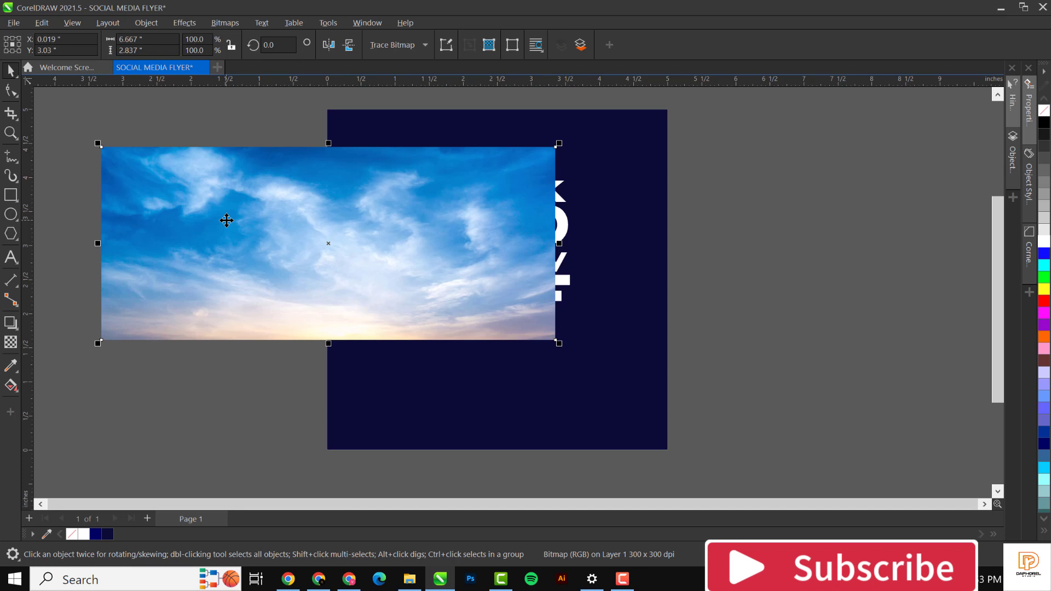
left_click(16, 24)
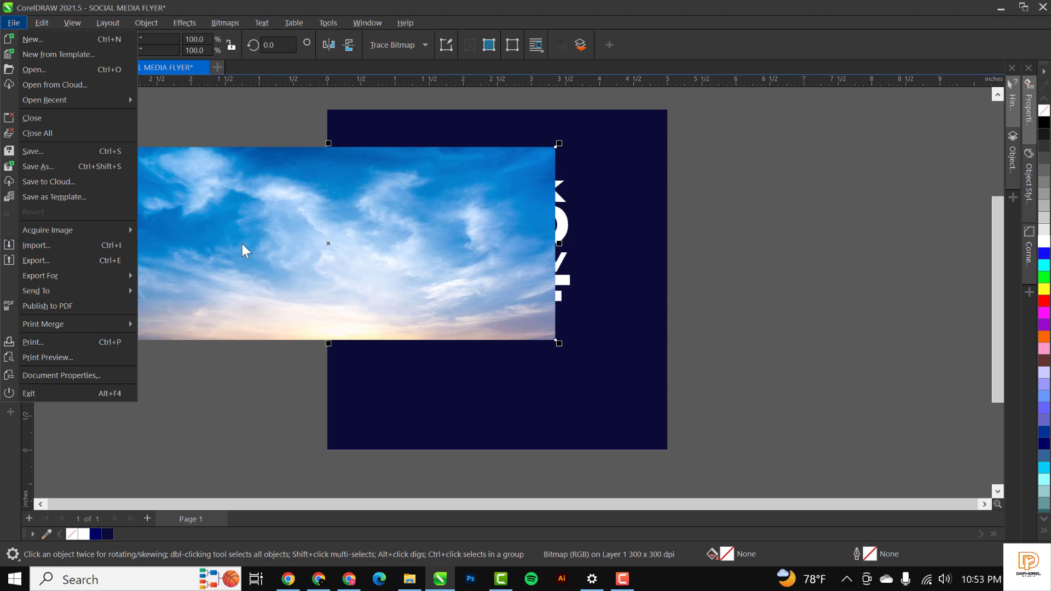
left_click(269, 219)
left_click_drag(269, 219, 413, 167)
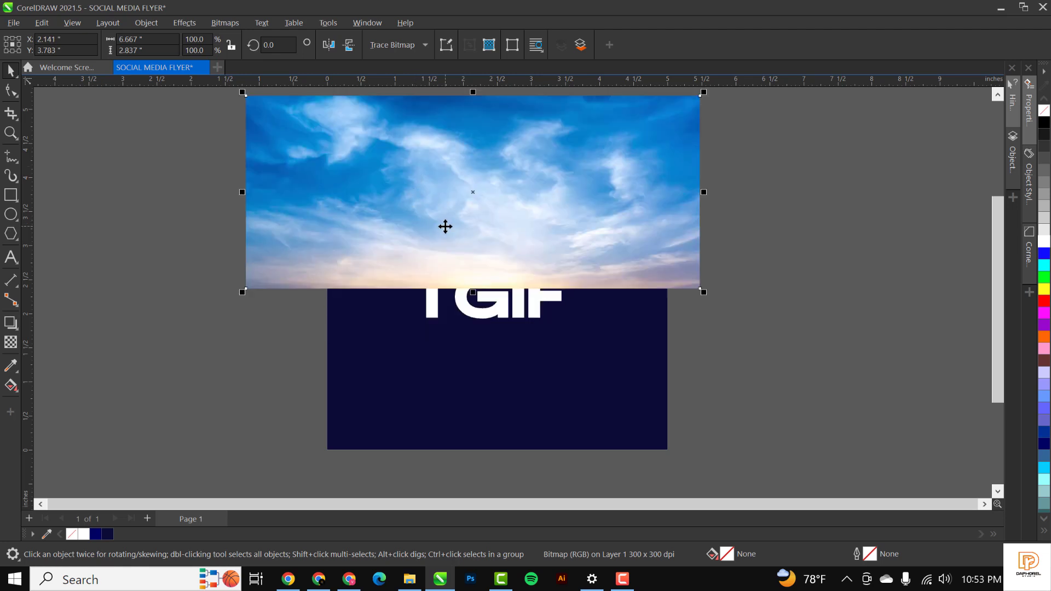
left_click_drag(441, 153, 458, 151)
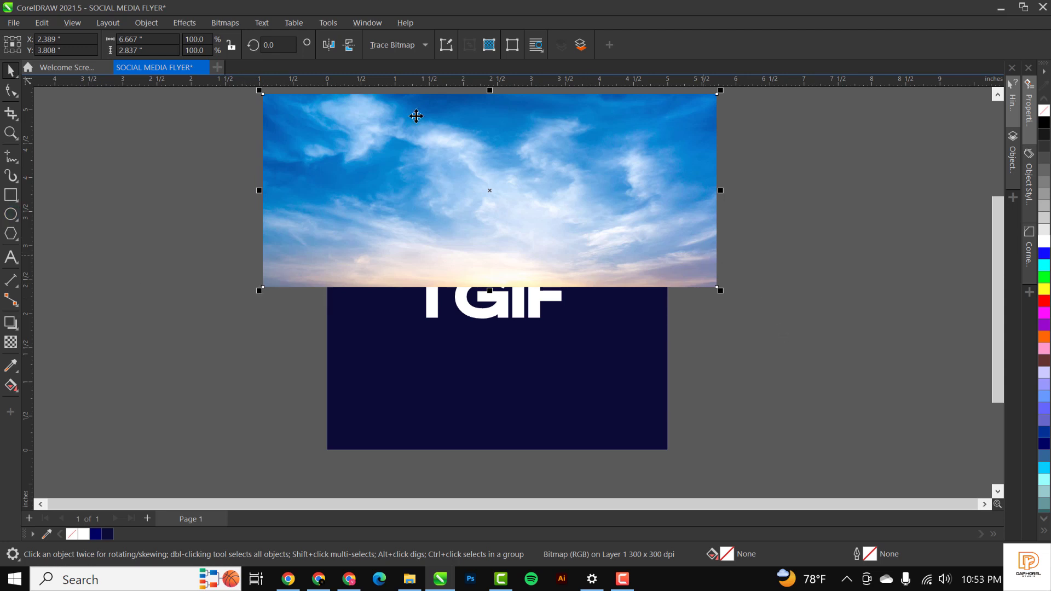
Step: Apply a vertical linear fountain transparency to the sky image so its lower part fades out completely
left_click(8, 346)
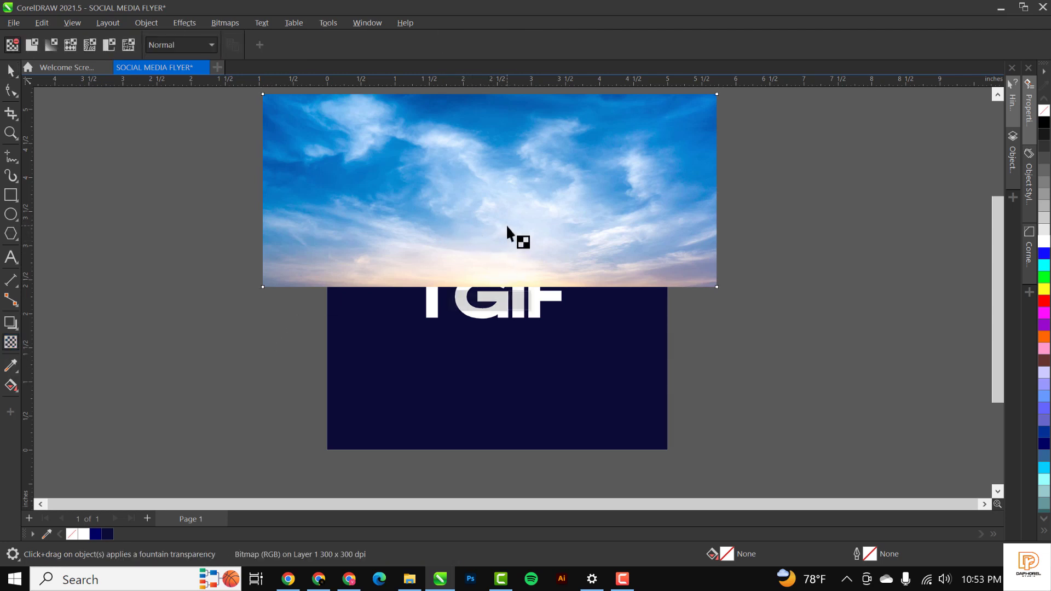
left_click_drag(506, 224, 507, 284)
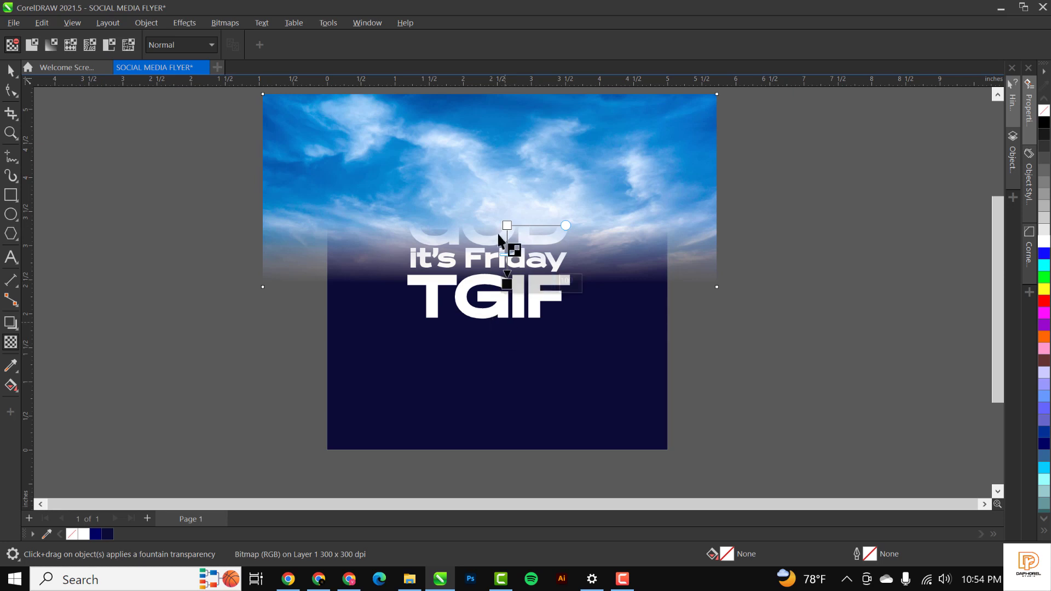
left_click_drag(506, 225, 505, 218)
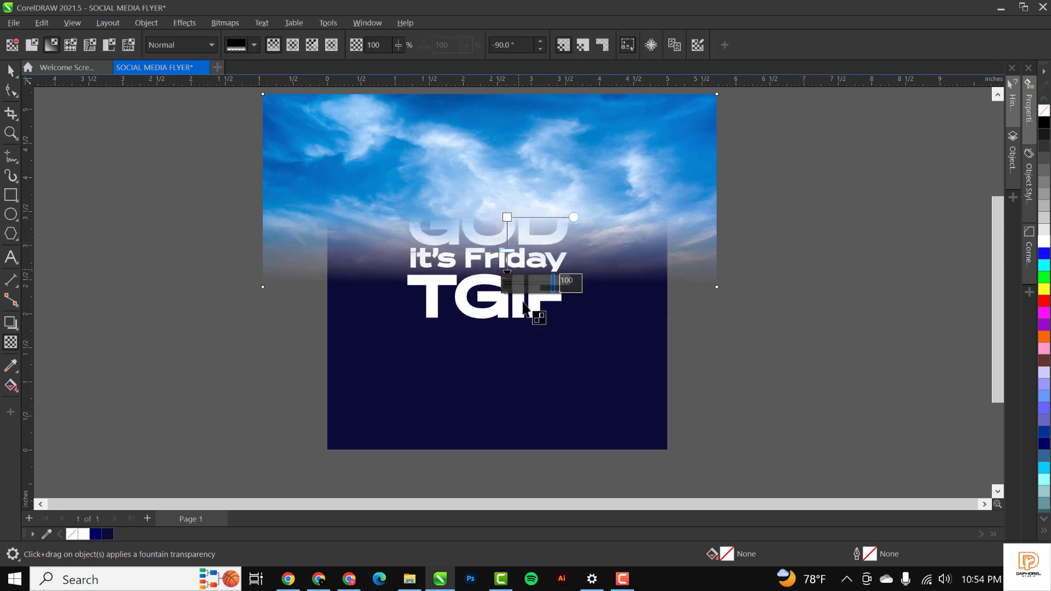
key("space")
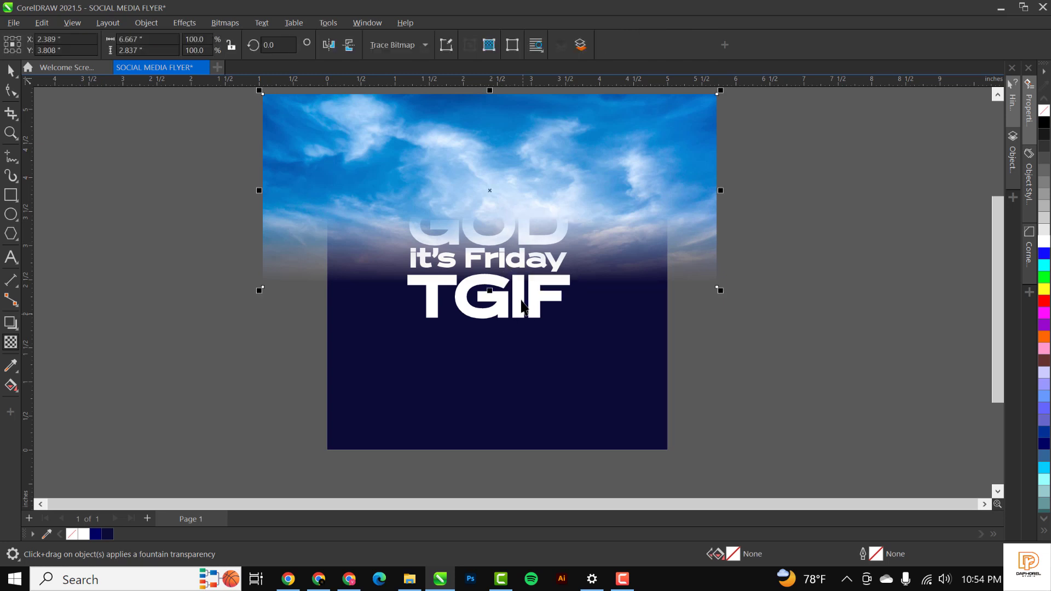
Step: Move the faded sky image off the page beside the flyer and PowerClip it inside the navy background square
scroll(516, 223, "down", 1)
left_click_drag(529, 202, 845, 235)
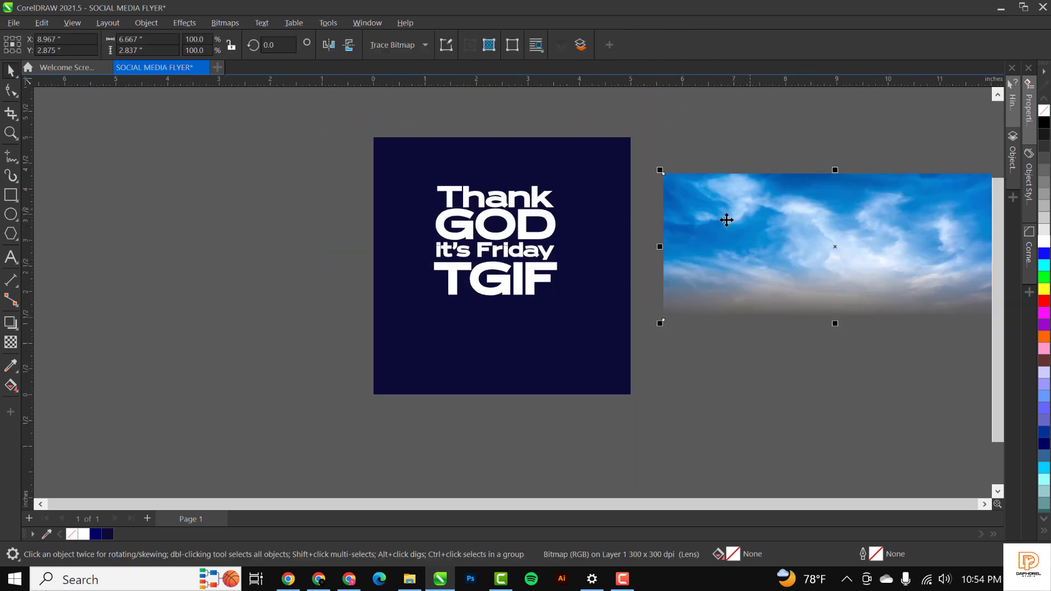
right_click(727, 217)
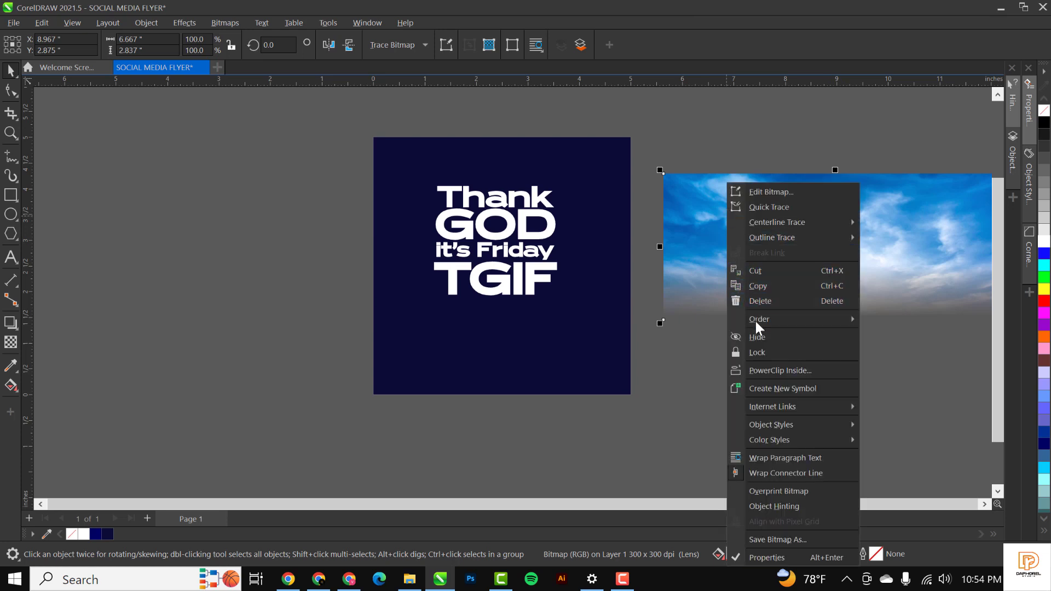
left_click(774, 370)
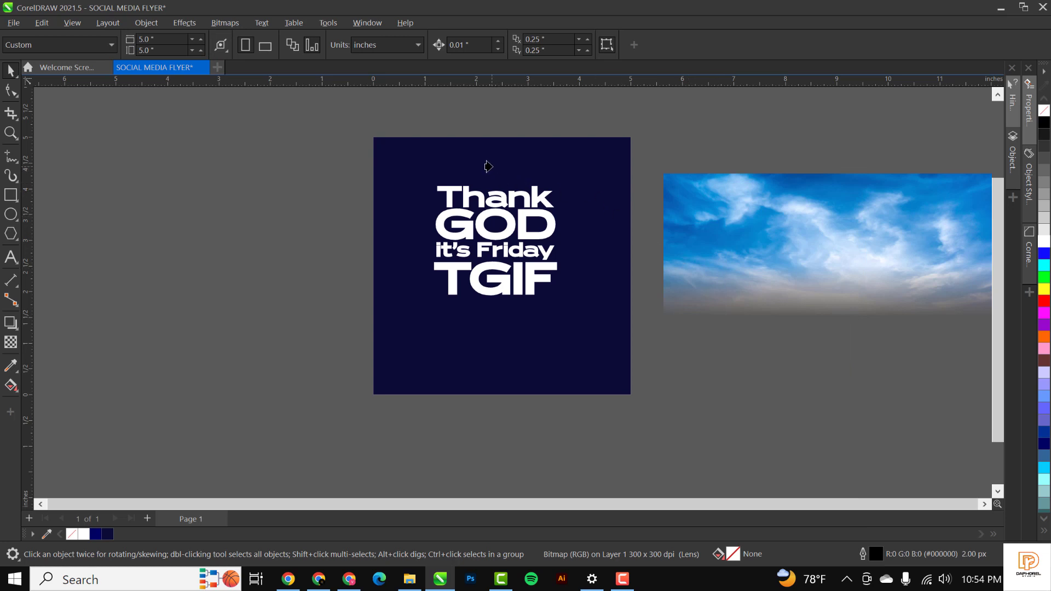
left_click(488, 166)
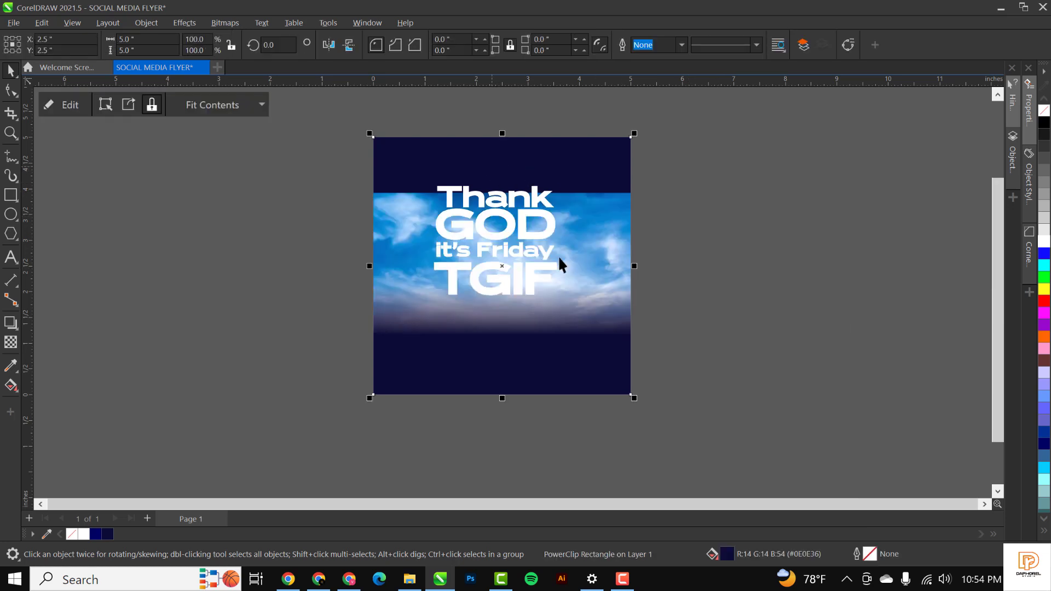
key("Escape")
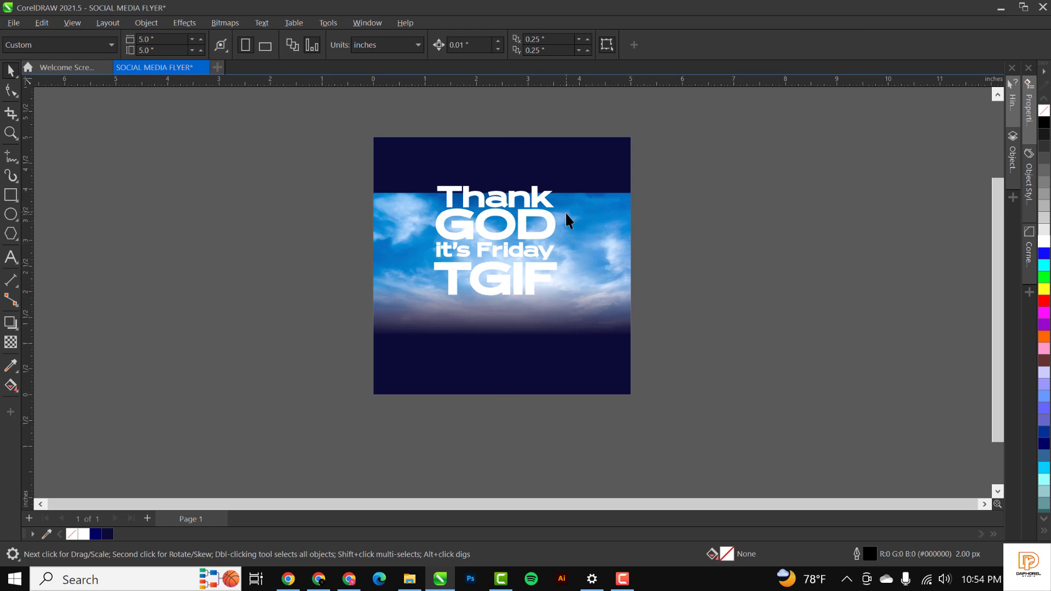
Step: Edit the background's PowerClip contents and move the sky image up to cover the square's top edge
double_click(585, 211)
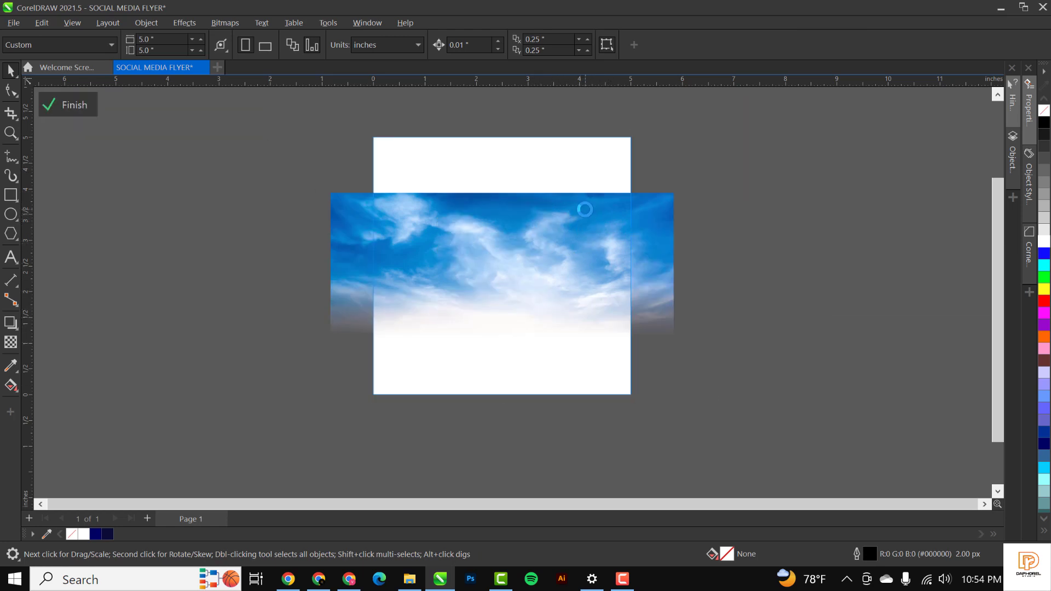
left_click_drag(591, 335, 586, 207)
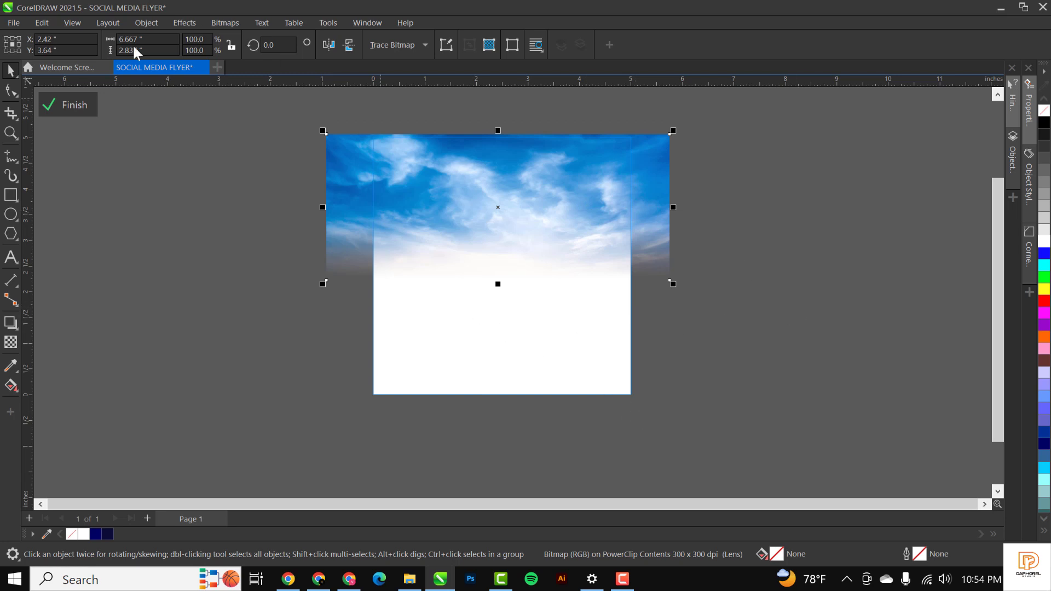
left_click(85, 104)
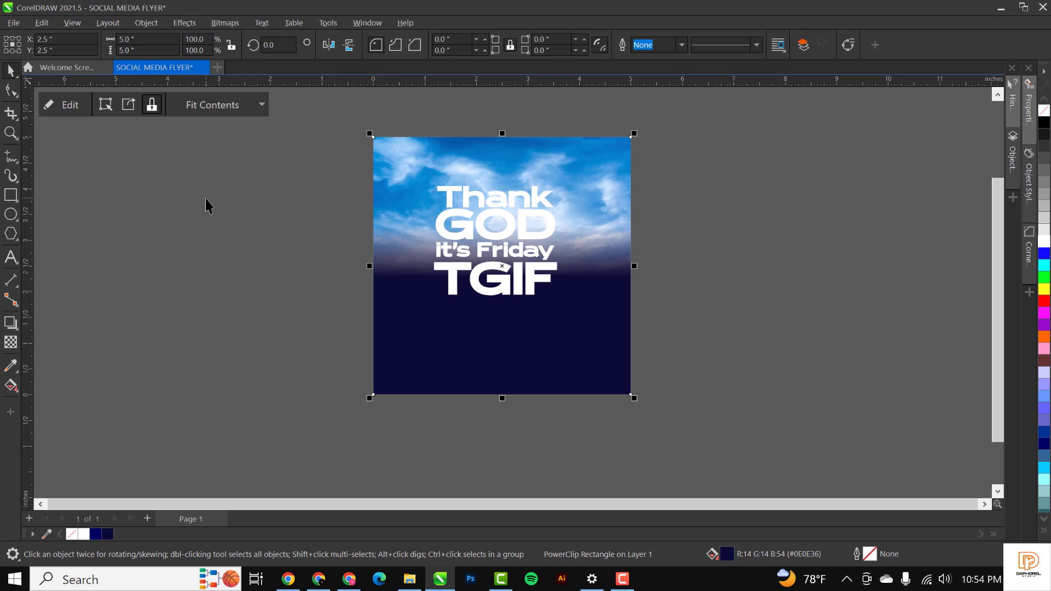
key("shift+F2")
left_click(762, 231)
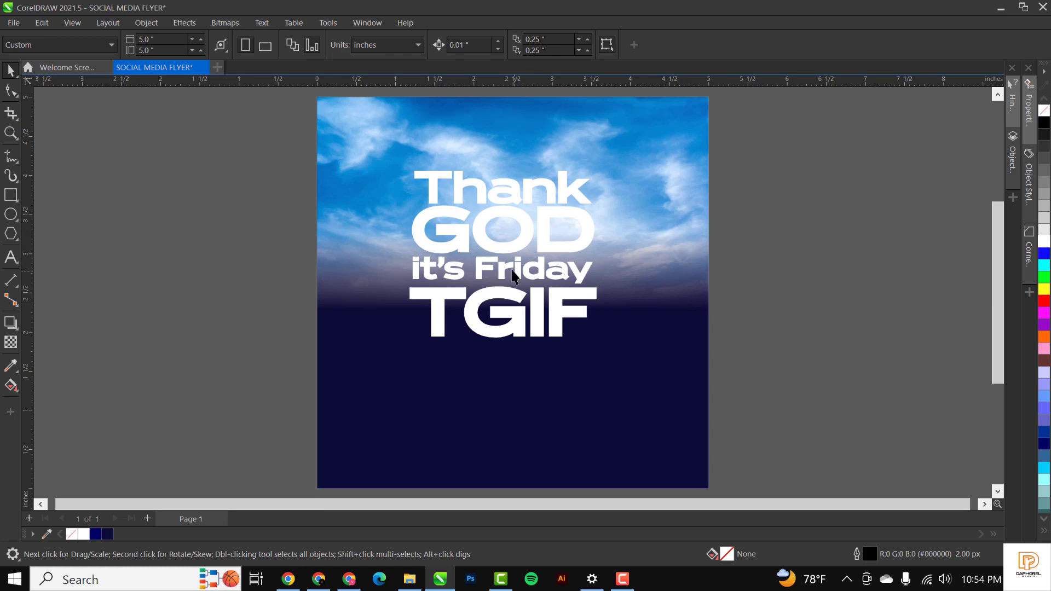
Step: Bring the transportation-logistics container cargo image from the File Explorer folder into the flyer and place it over the page's lower half
left_click(409, 578)
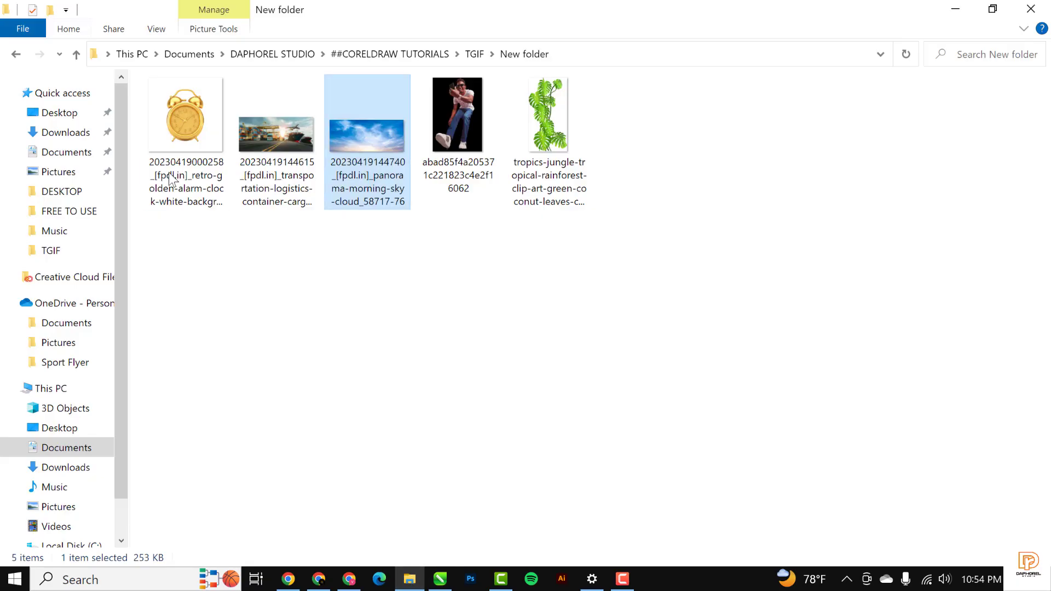
left_click(268, 123)
left_click_drag(261, 144, 271, 299)
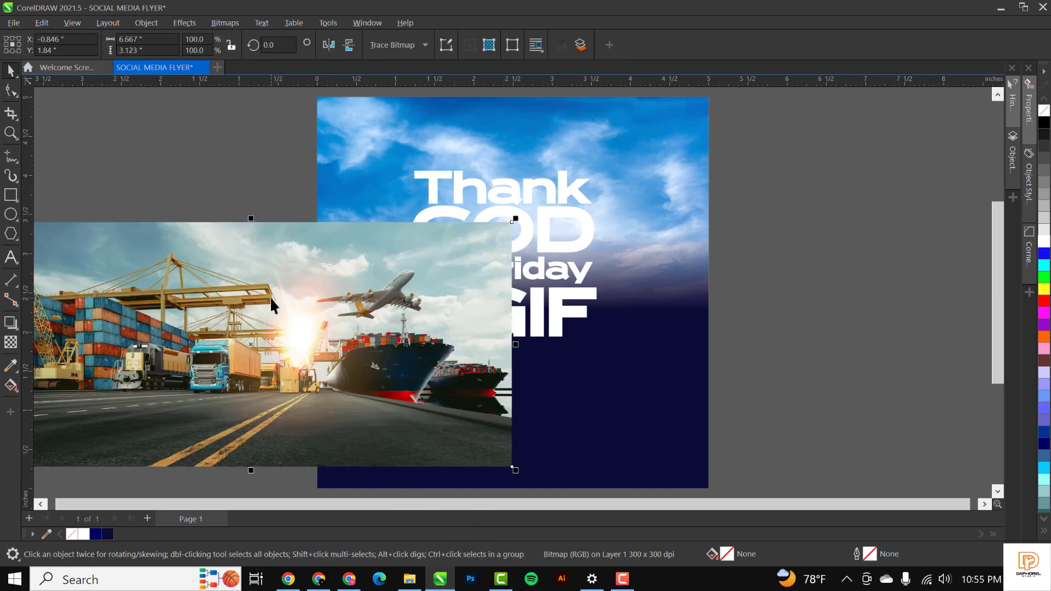
scroll(274, 294, "down", 1)
left_click_drag(335, 300, 515, 314)
Step: Crop the cargo image to its road strip by moving its two upper corner nodes straight down about 2.24 inches
scroll(354, 356, "up", 1)
scroll(353, 356, "up", 1)
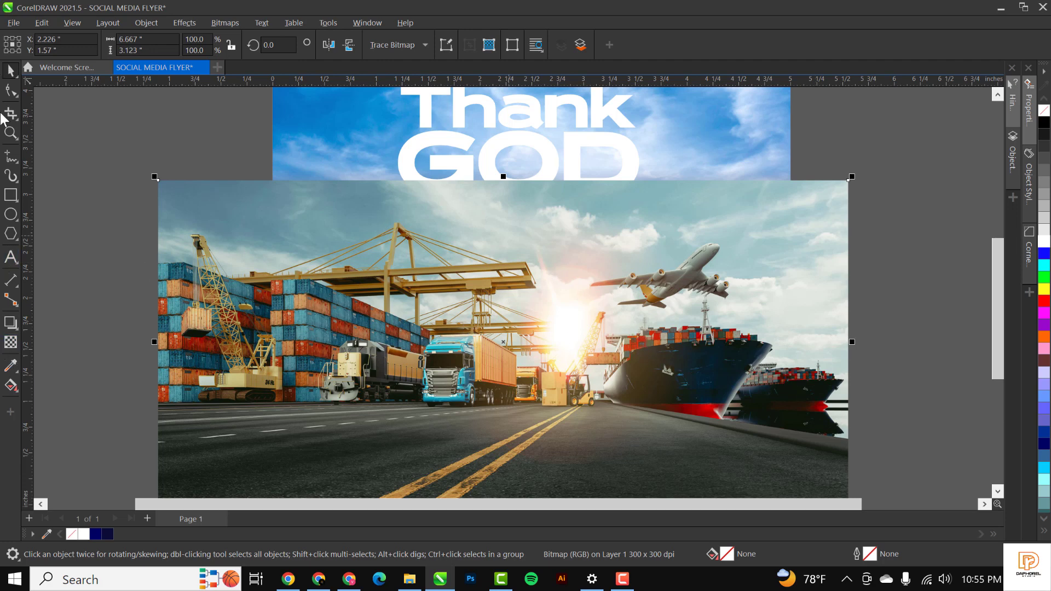
left_click(8, 93)
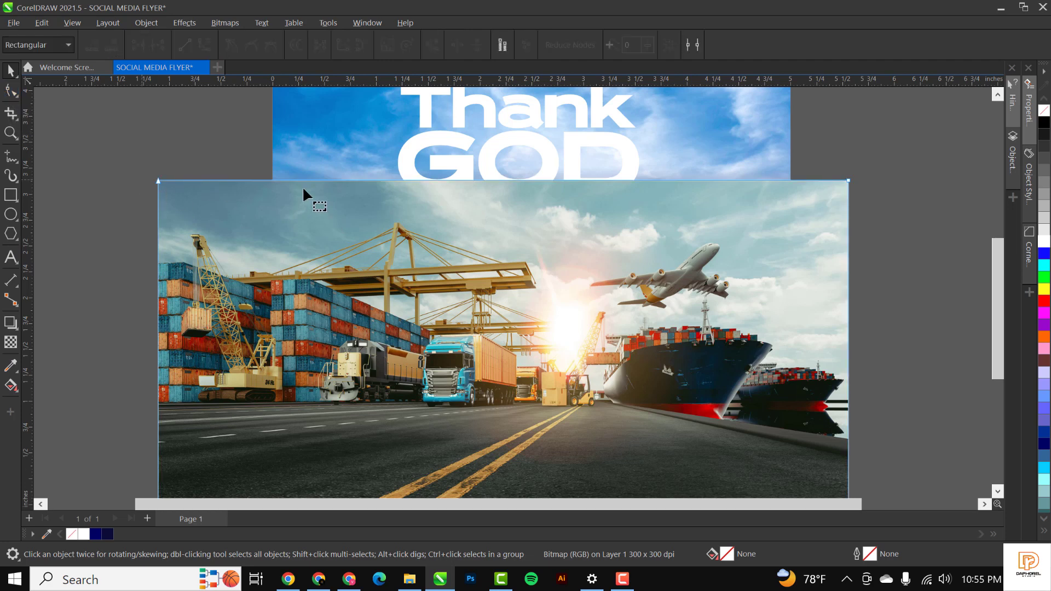
left_click_drag(118, 153, 588, 215)
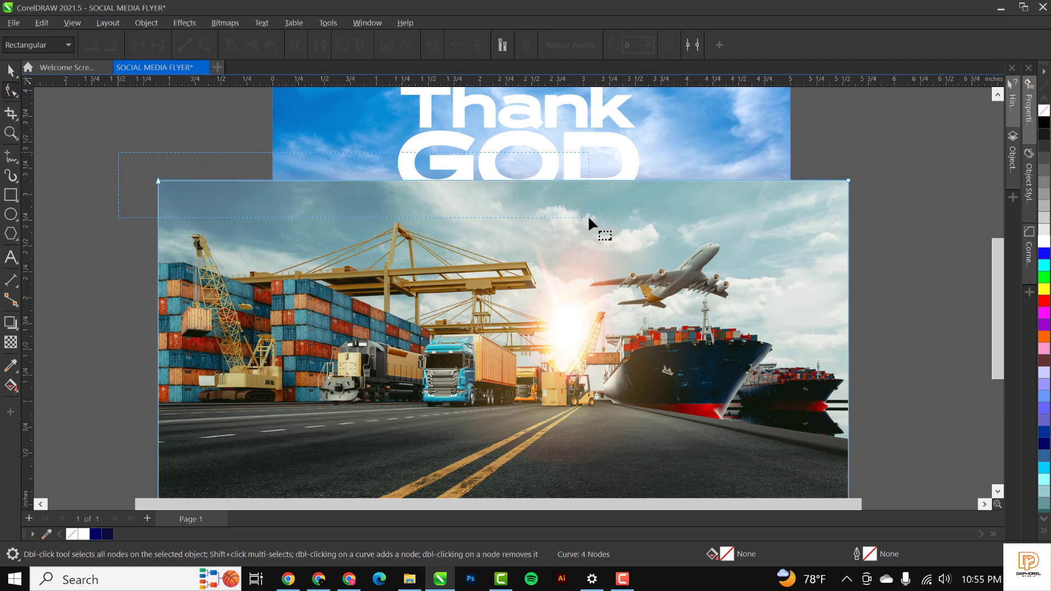
left_click_drag(874, 224, 884, 220)
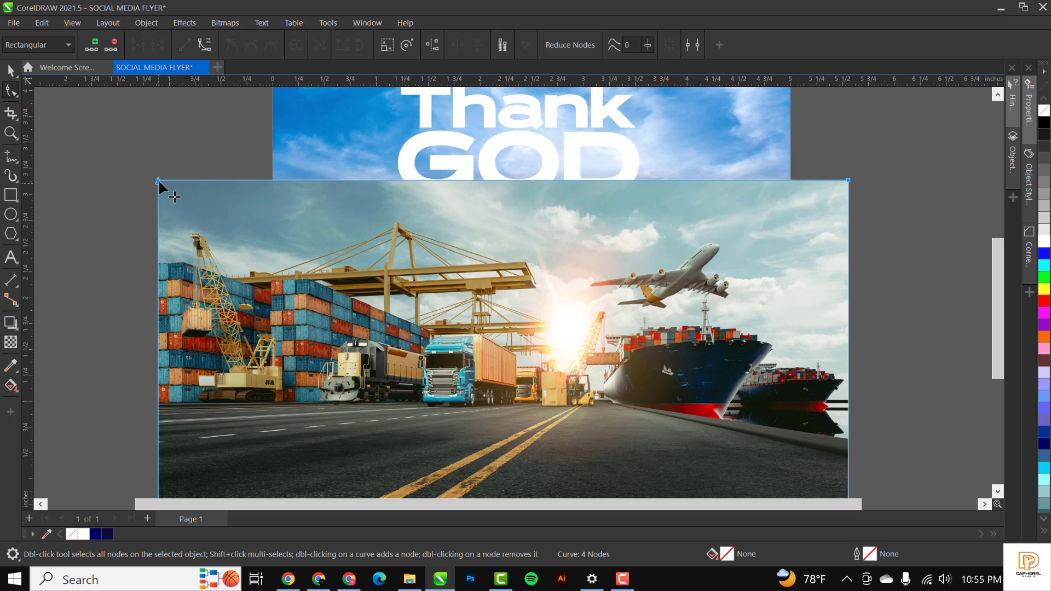
left_click_drag(158, 182, 169, 415)
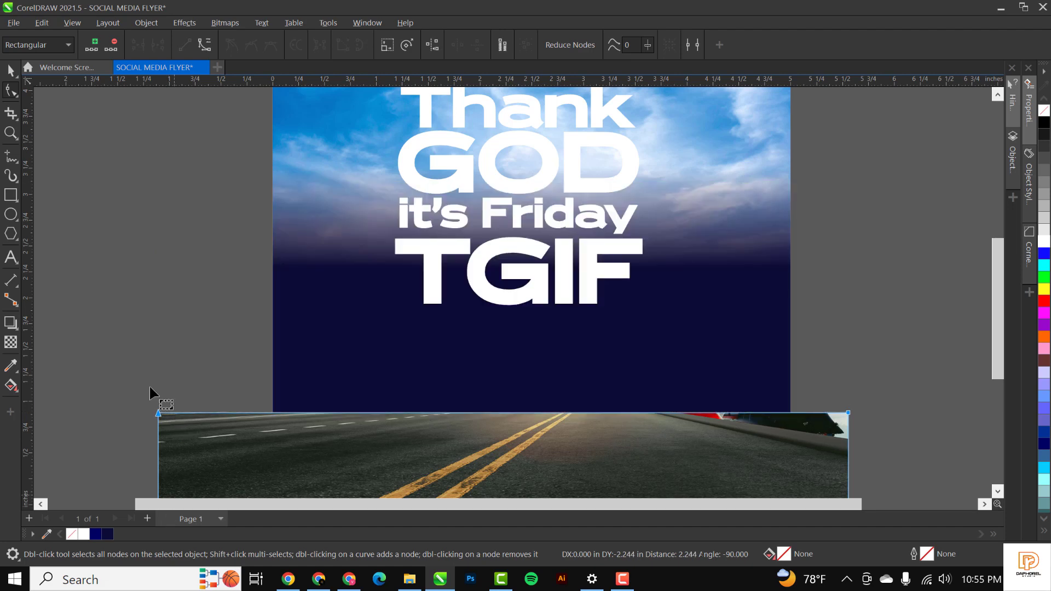
scroll(305, 235, "down", 1)
key("space")
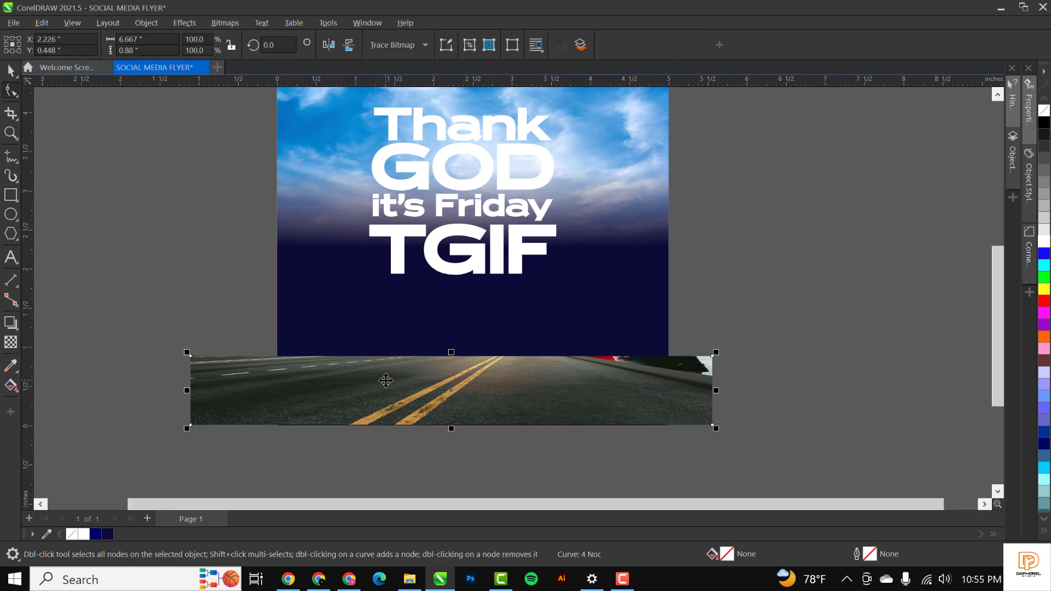
scroll(385, 384, "up", 1)
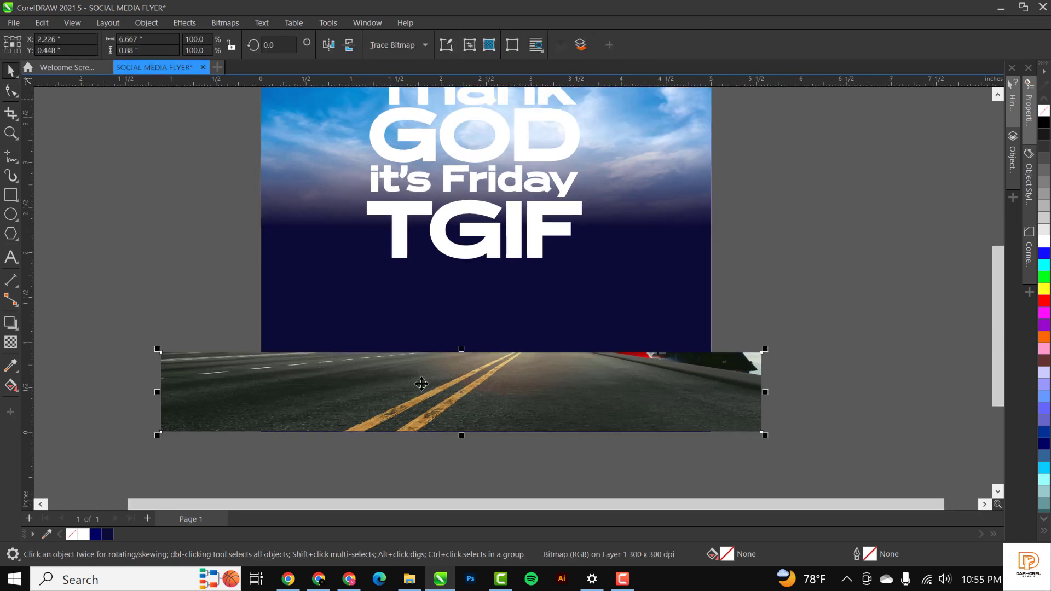
scroll(422, 382, "down", 1)
scroll(428, 406, "up", 1)
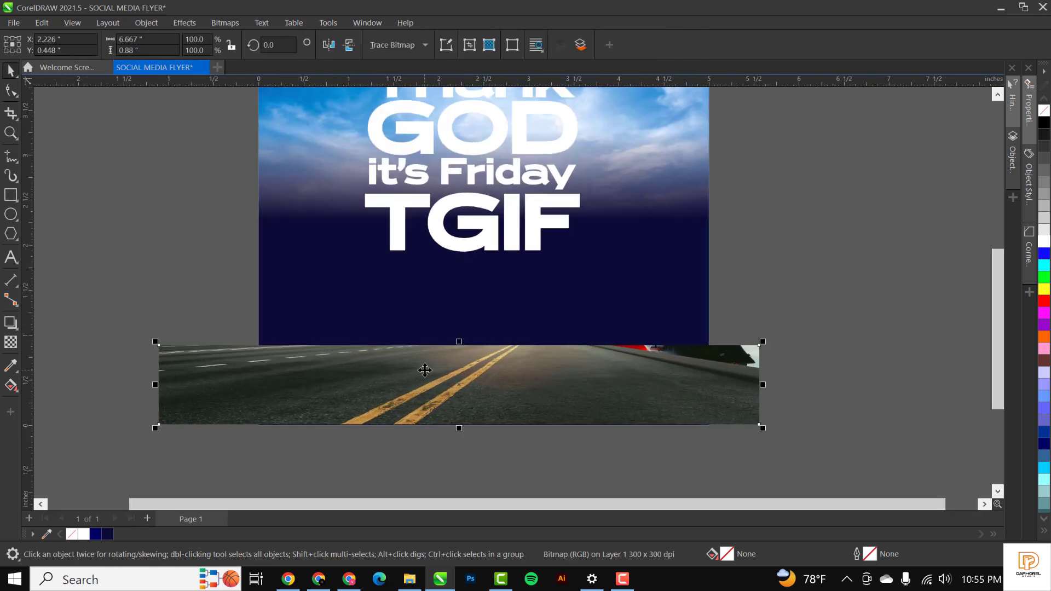
scroll(441, 365, "down", 2)
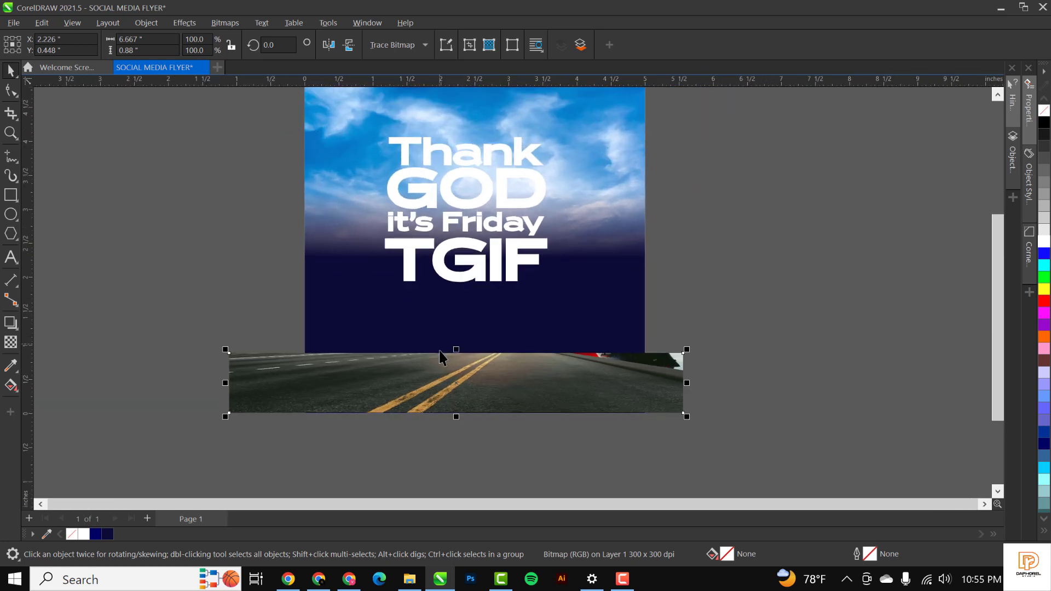
scroll(416, 263, "down", 1)
scroll(407, 178, "up", 1)
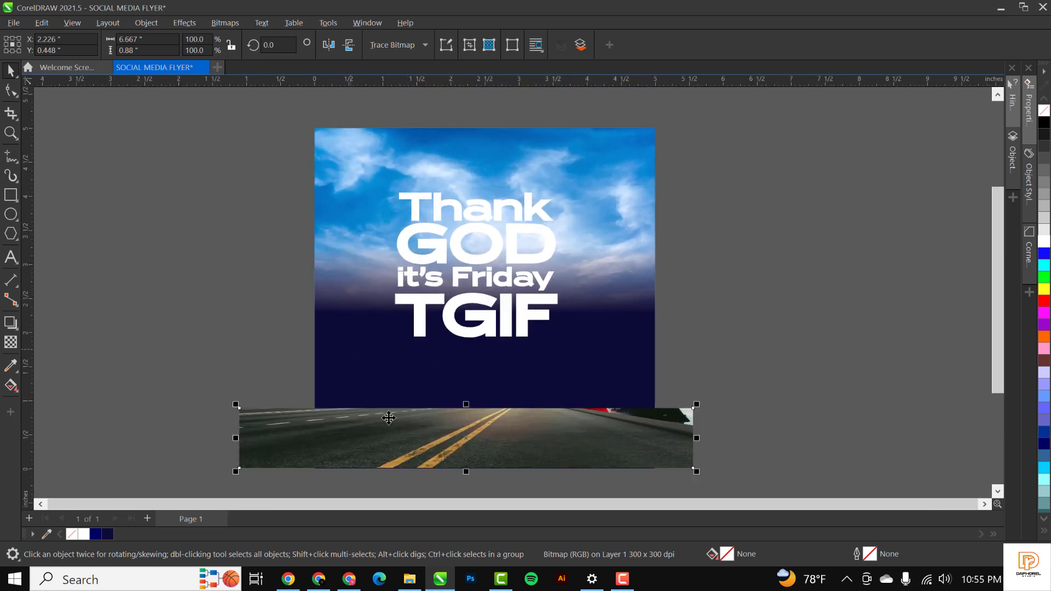
scroll(389, 417, "down", 1)
scroll(417, 427, "up", 2)
scroll(417, 426, "up", 1)
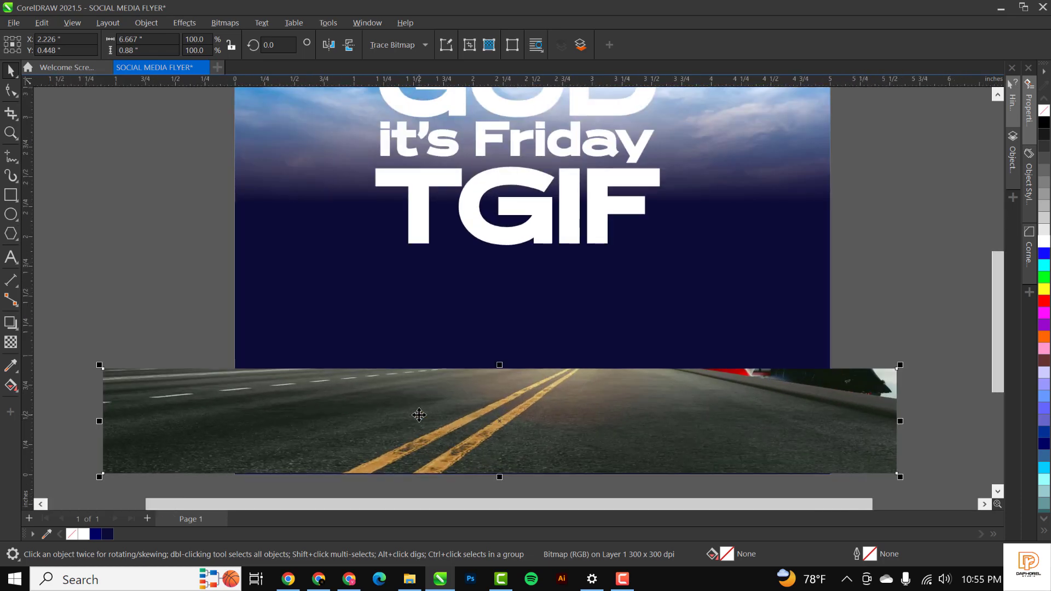
scroll(417, 426, "down", 1)
scroll(417, 426, "up", 1)
scroll(425, 366, "down", 1)
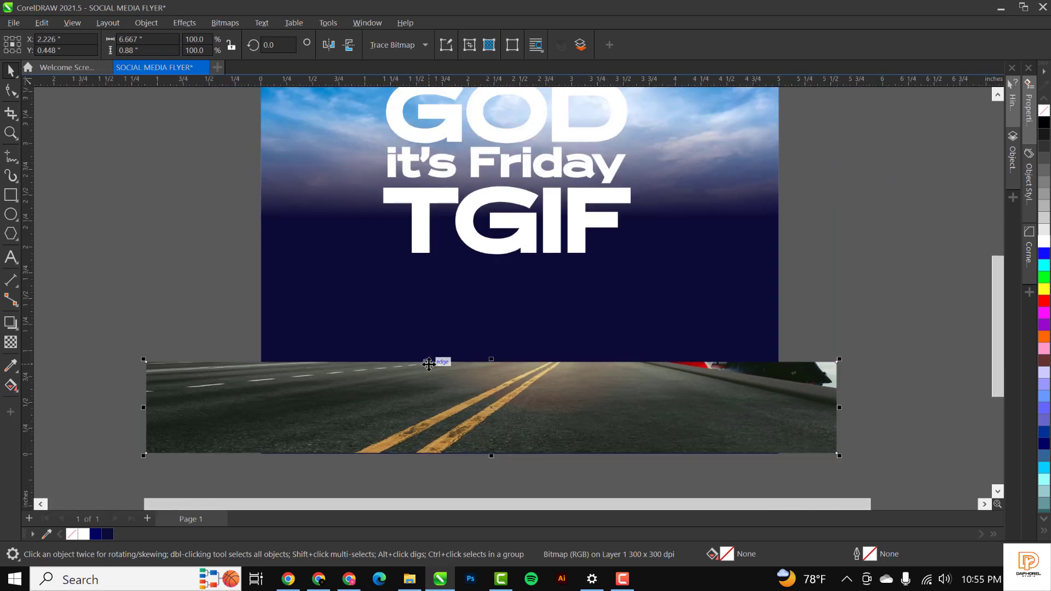
Step: Apply a Color Balance to the road strip, resetting all channels and setting Yellow -- Blue to 58
scroll(434, 360, "up", 1)
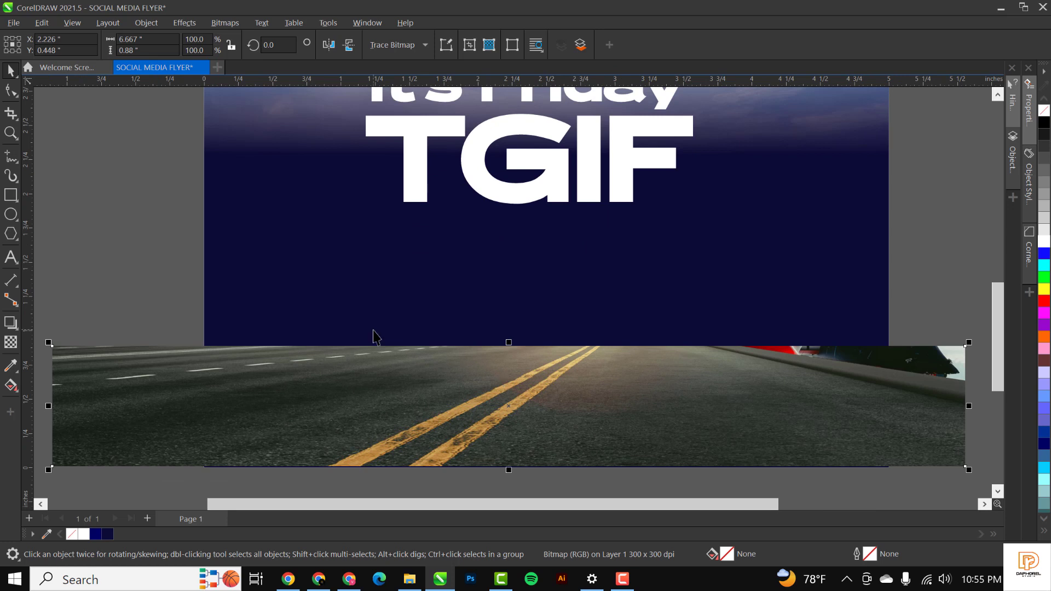
scroll(449, 389, "down", 1)
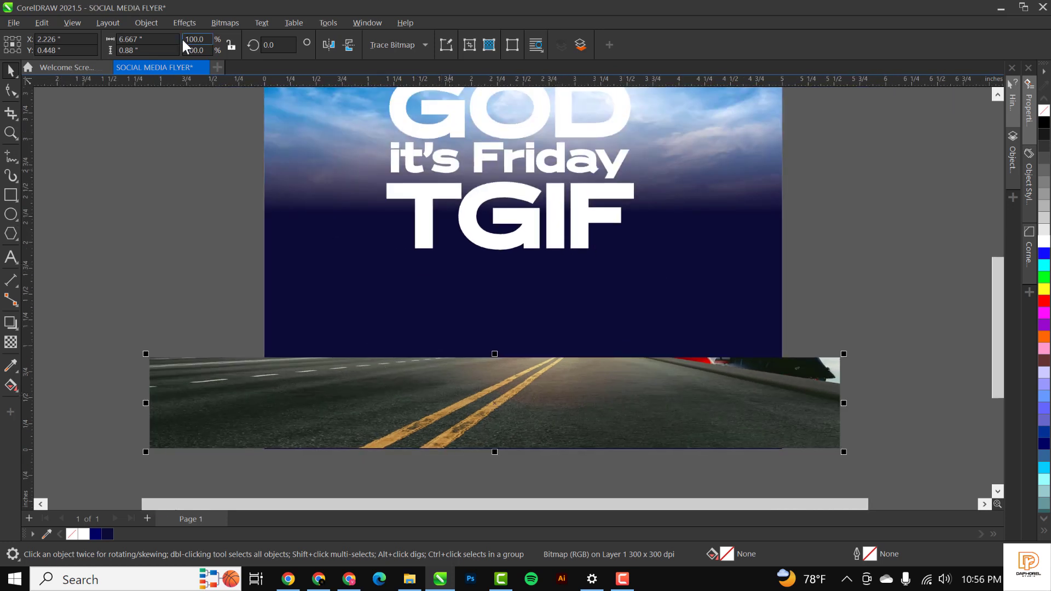
left_click(181, 22)
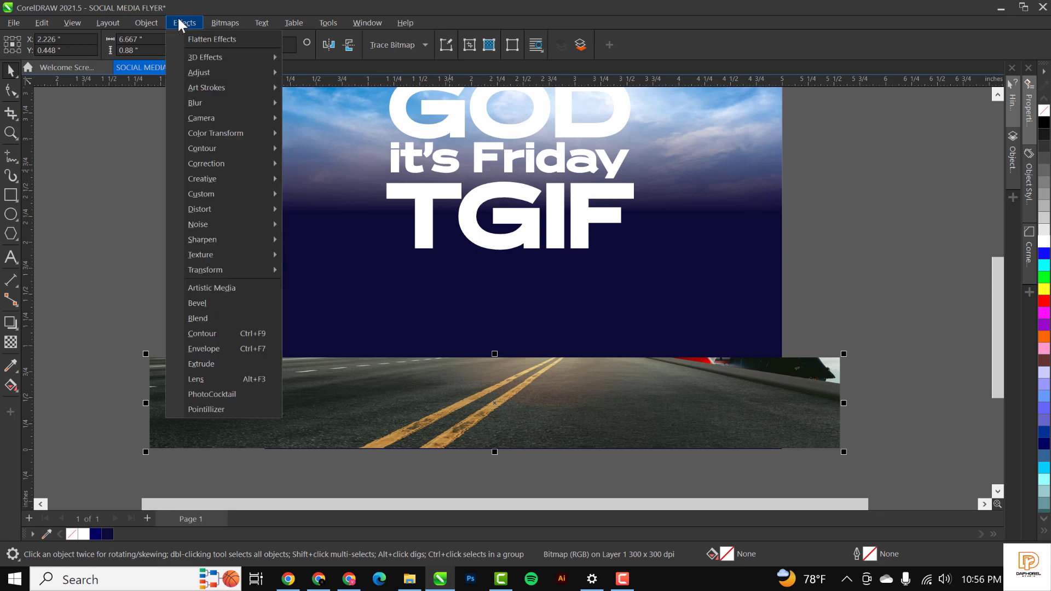
mouse_move(228, 73)
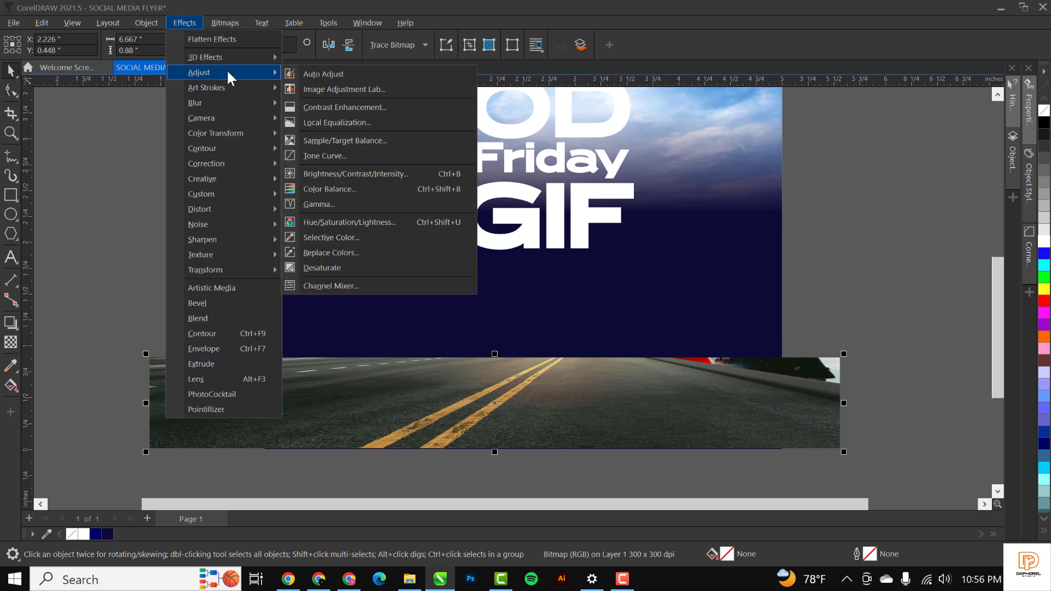
left_click(329, 188)
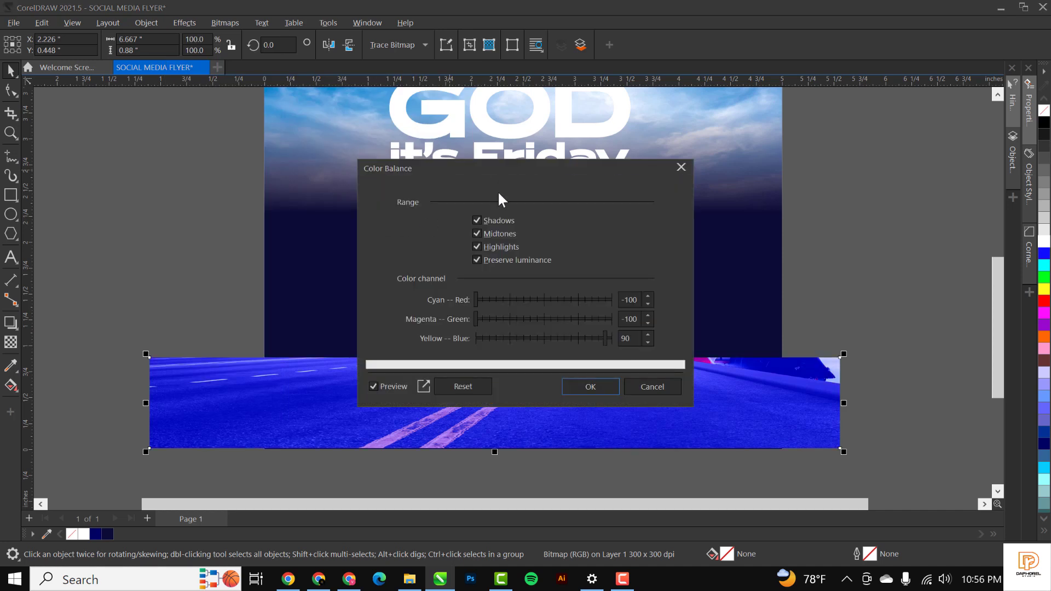
left_click_drag(499, 168, 761, 99)
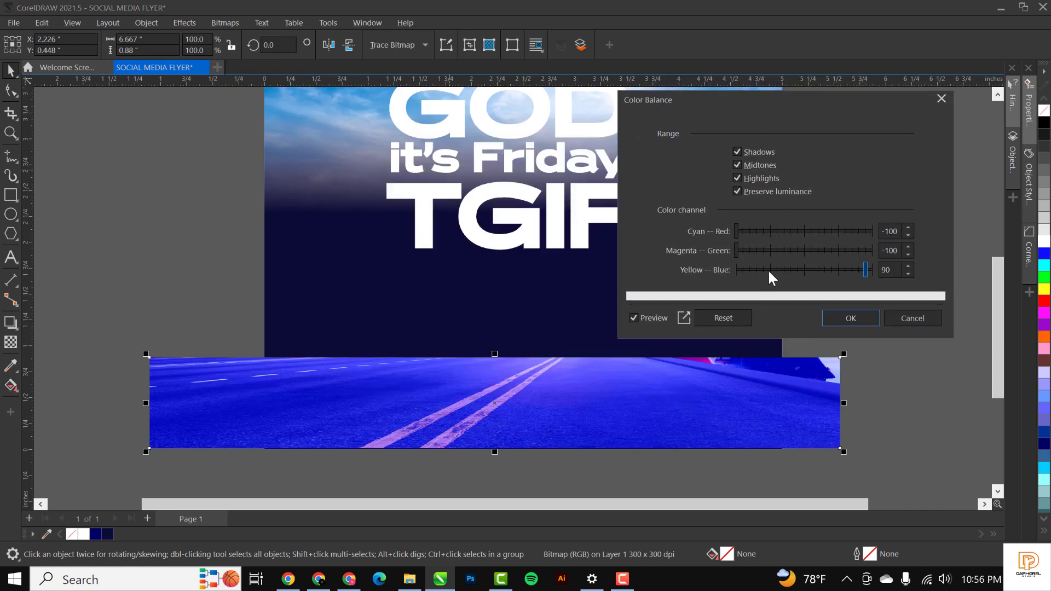
left_click(714, 320)
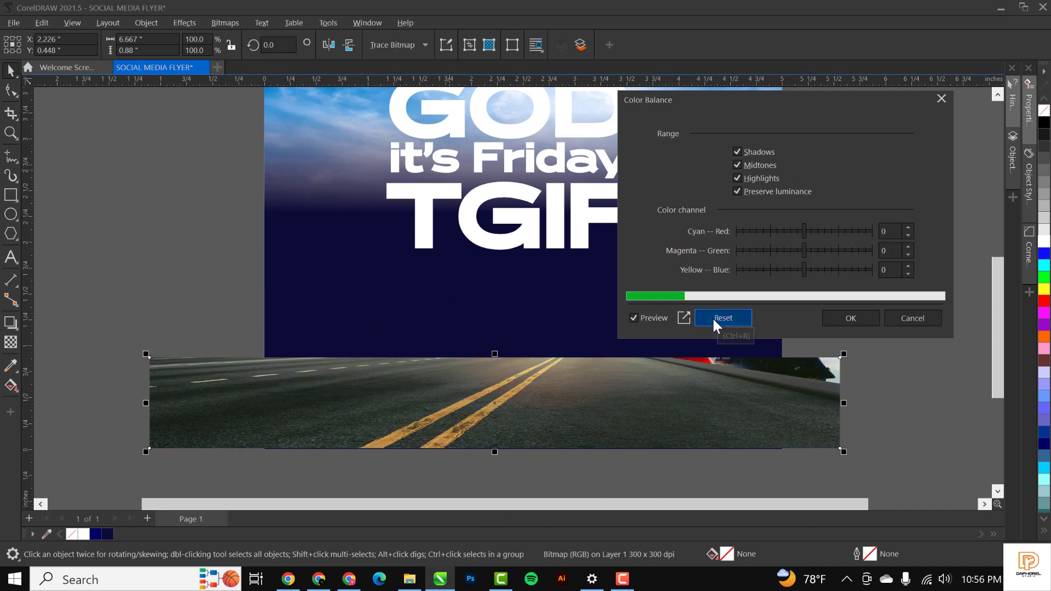
left_click_drag(829, 267, 844, 274)
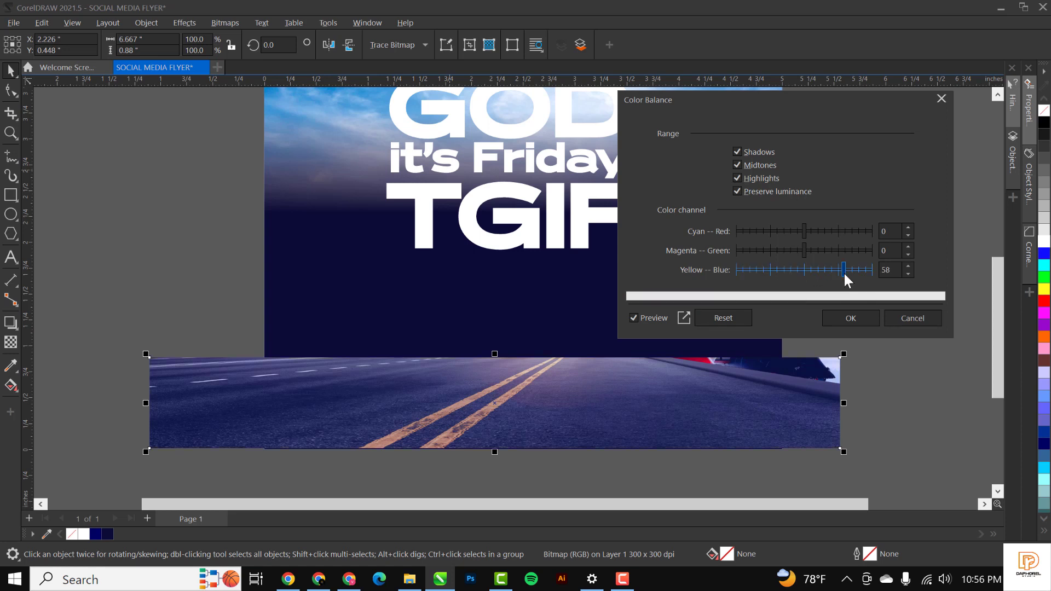
left_click_drag(844, 274, 844, 270)
left_click(850, 318)
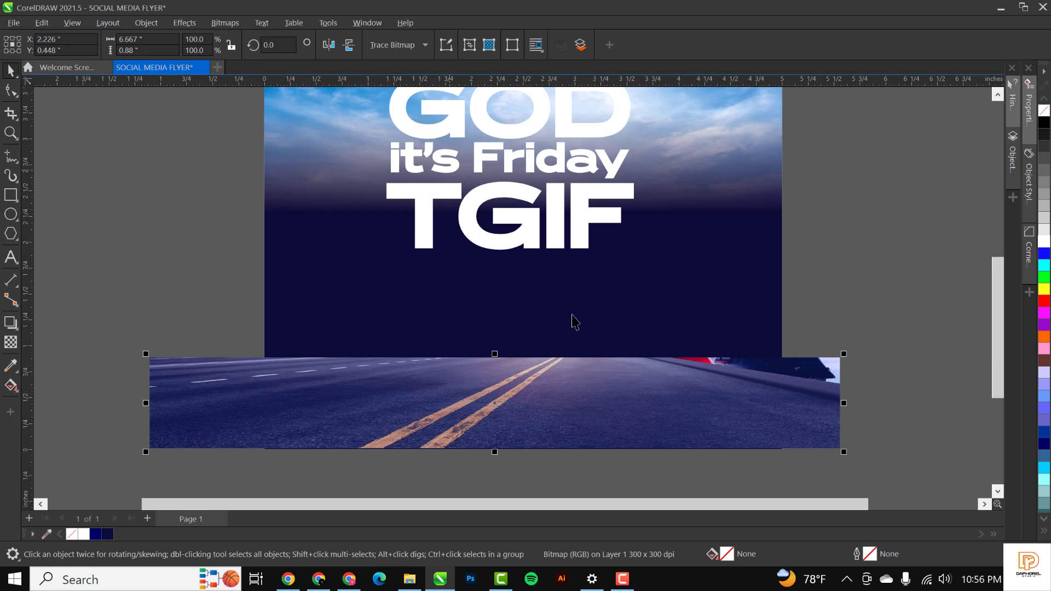
Step: Cut the tinted road strip and paste it into the PowerClip contents of the navy background square
scroll(570, 322, "down", 2)
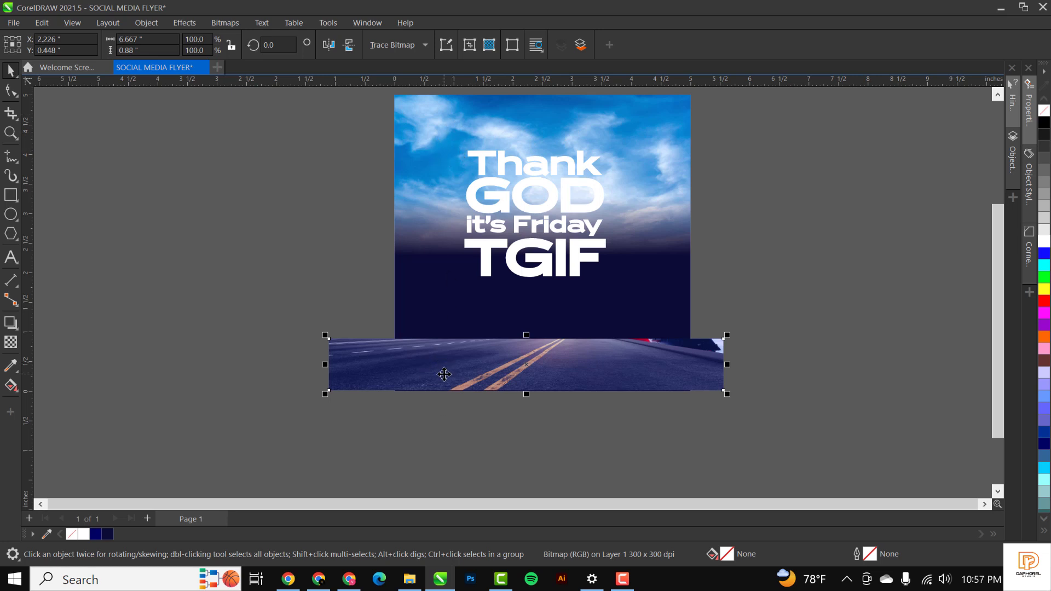
key("Delete")
double_click(599, 324)
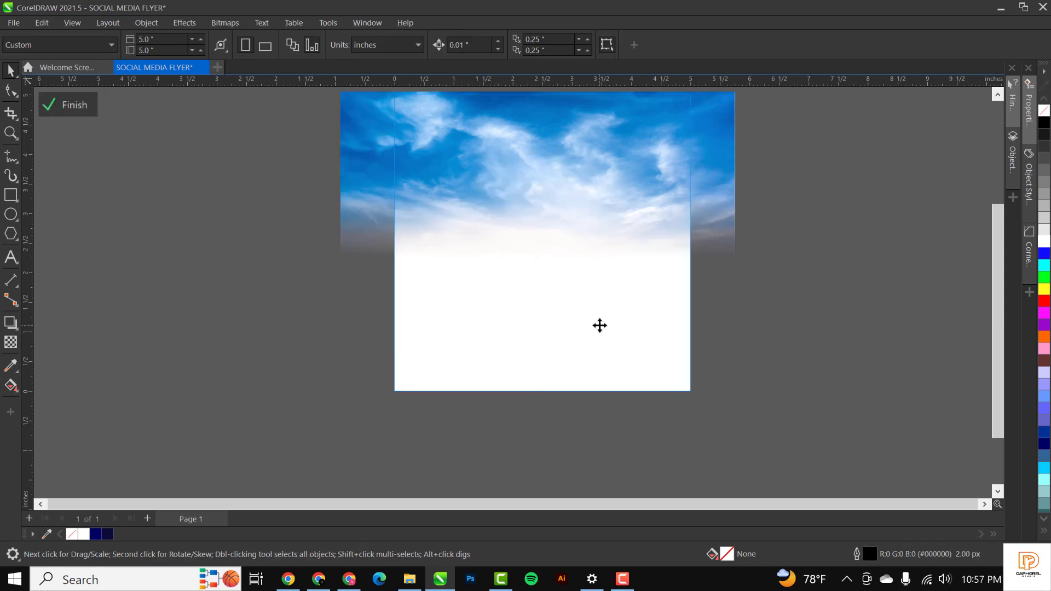
key("ctrl+v")
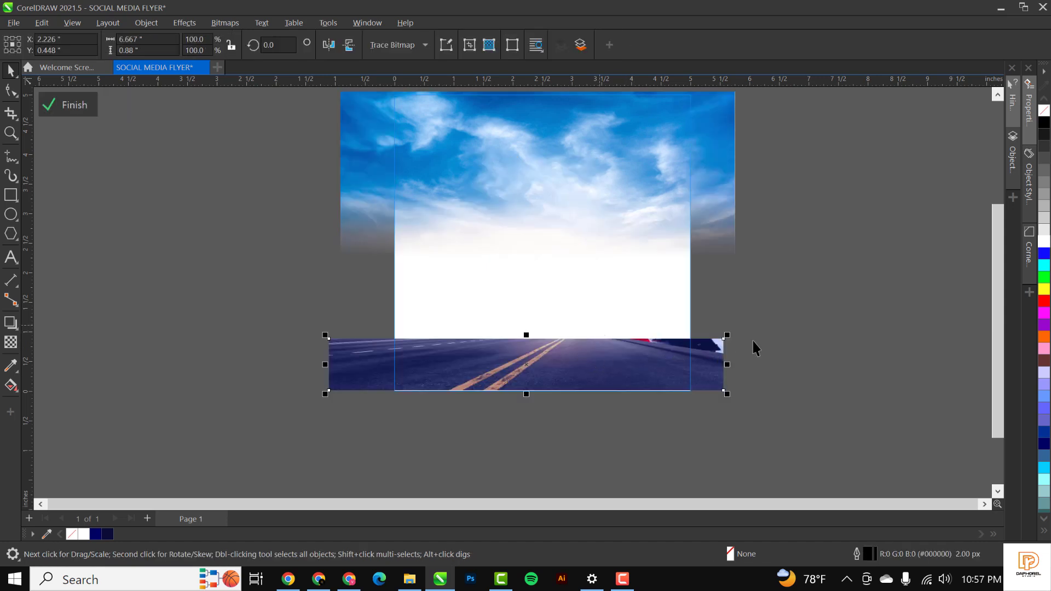
Step: Enlarge the road strip to about 14.19 × 1.87 inches across the square's lower edge and finish editing the PowerClip
scroll(605, 364, "up", 1)
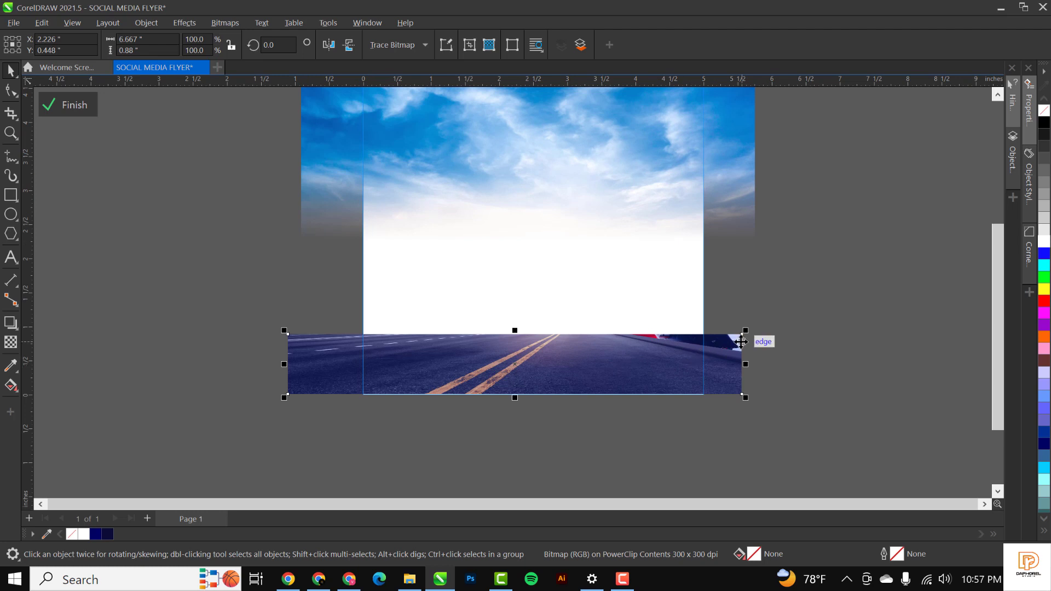
scroll(670, 334, "up", 2)
scroll(619, 347, "down", 1)
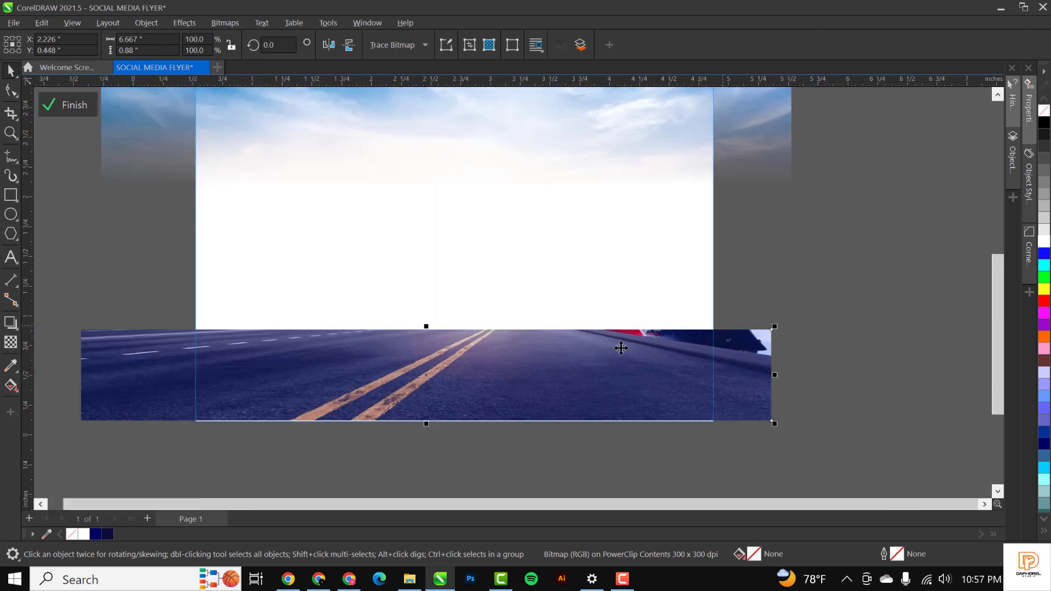
left_click_drag(744, 329, 906, 309)
left_click_drag(705, 362, 679, 365)
scroll(705, 372, "down", 1)
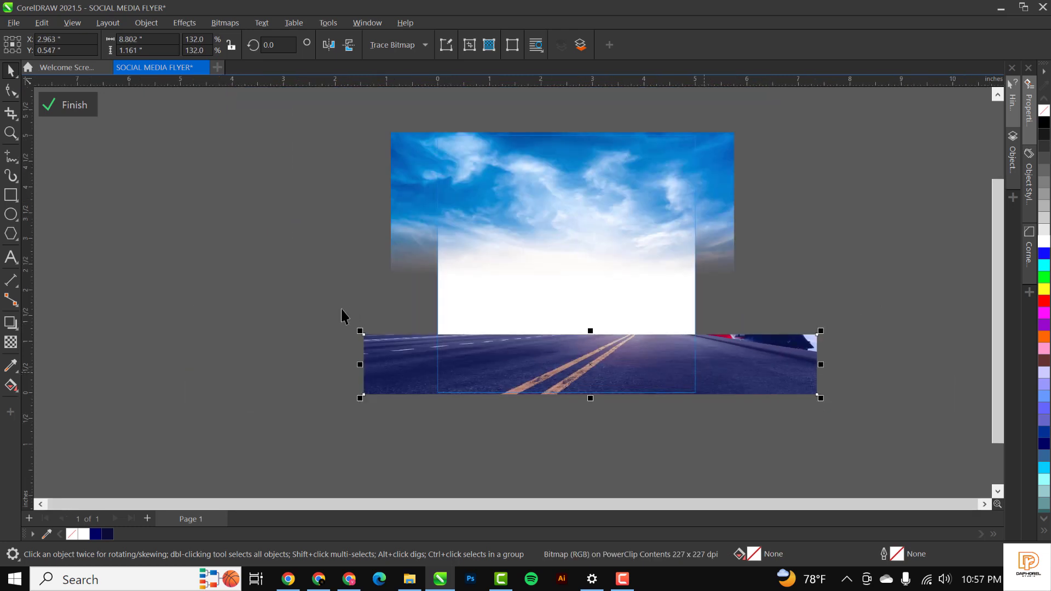
left_click_drag(360, 331, 171, 262)
left_click_drag(519, 371, 531, 379)
mouse_move(655, 358)
left_mouse_down()
mouse_move(687, 353)
mouse_move(676, 355)
left_mouse_up()
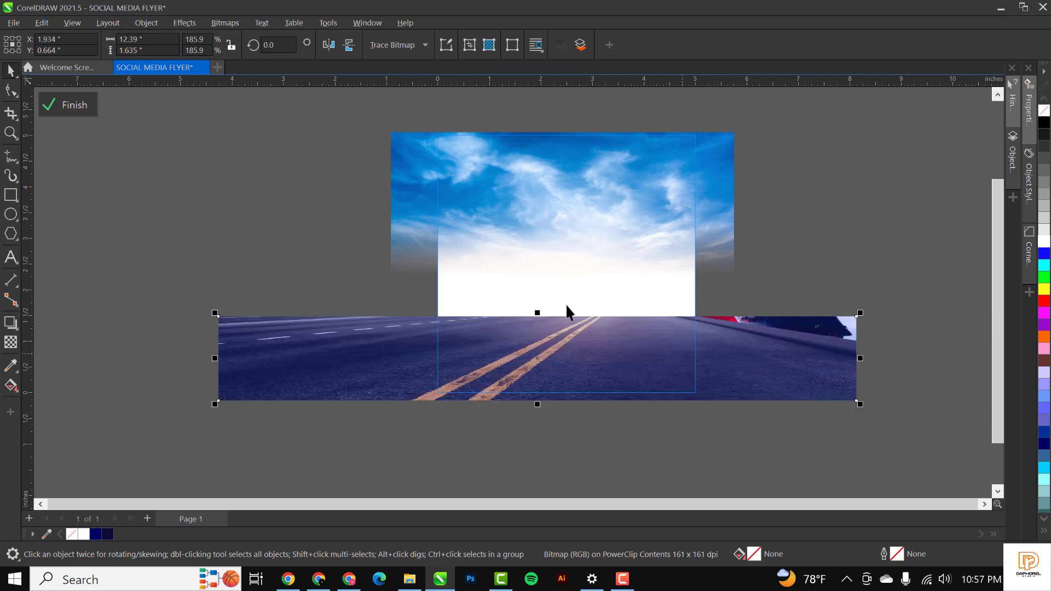
scroll(566, 304, "up", 2)
left_click_drag(587, 335, 582, 336)
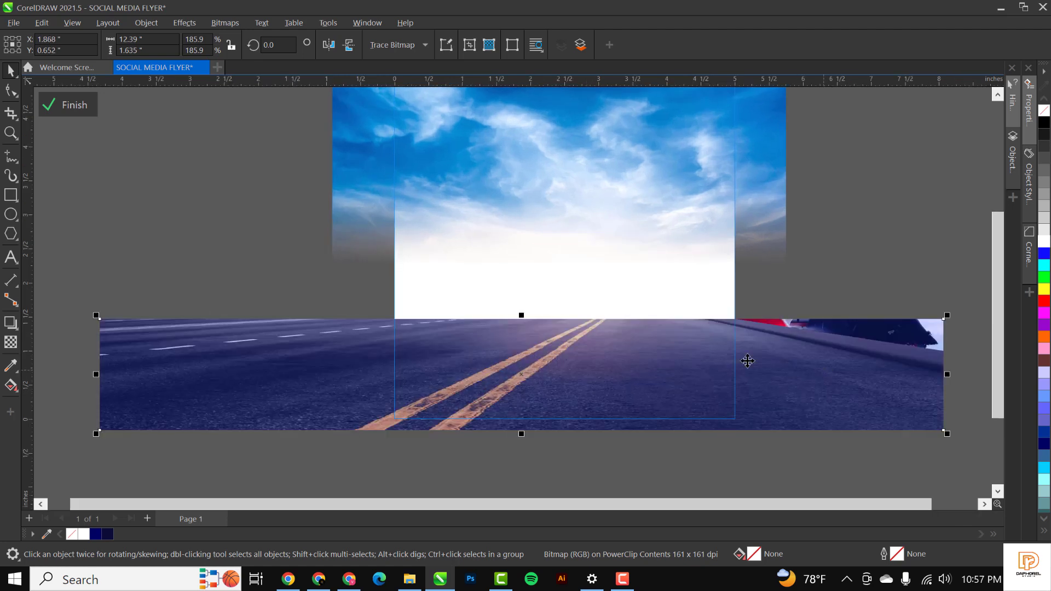
scroll(669, 350, "down", 2)
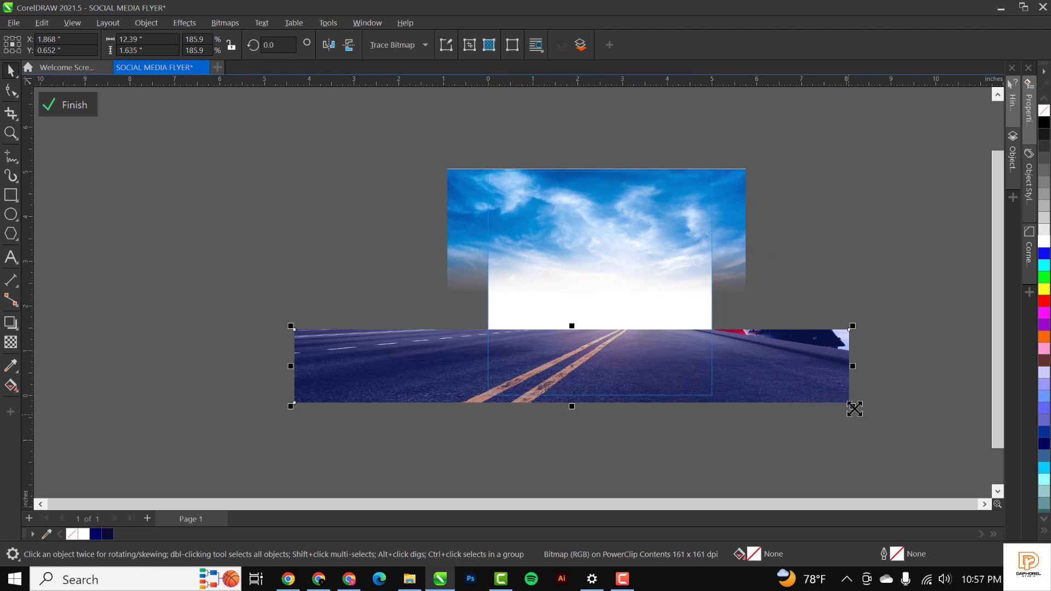
left_click_drag(855, 409, 891, 437)
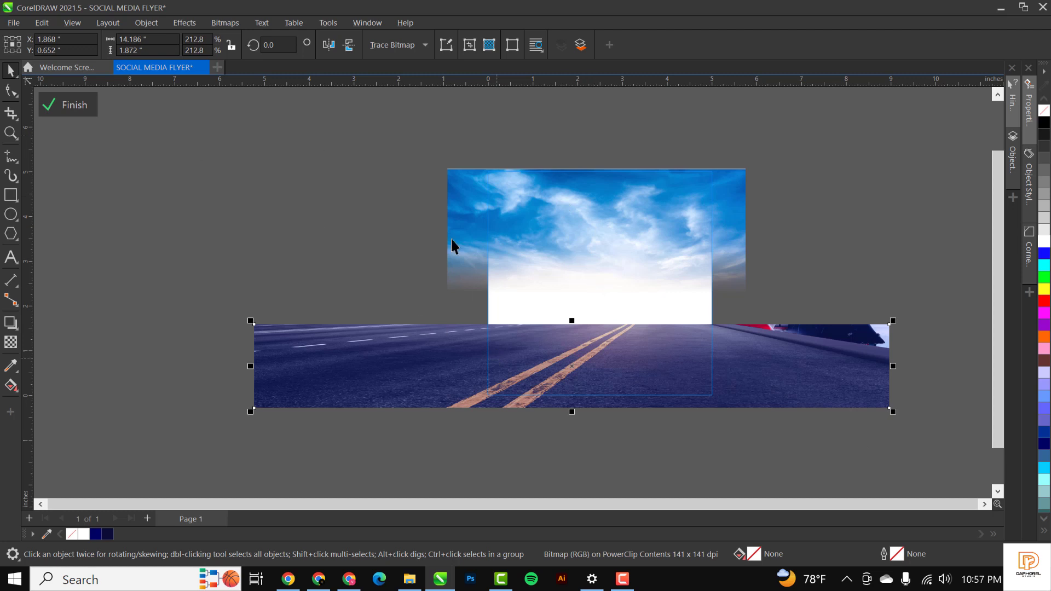
left_click(76, 102)
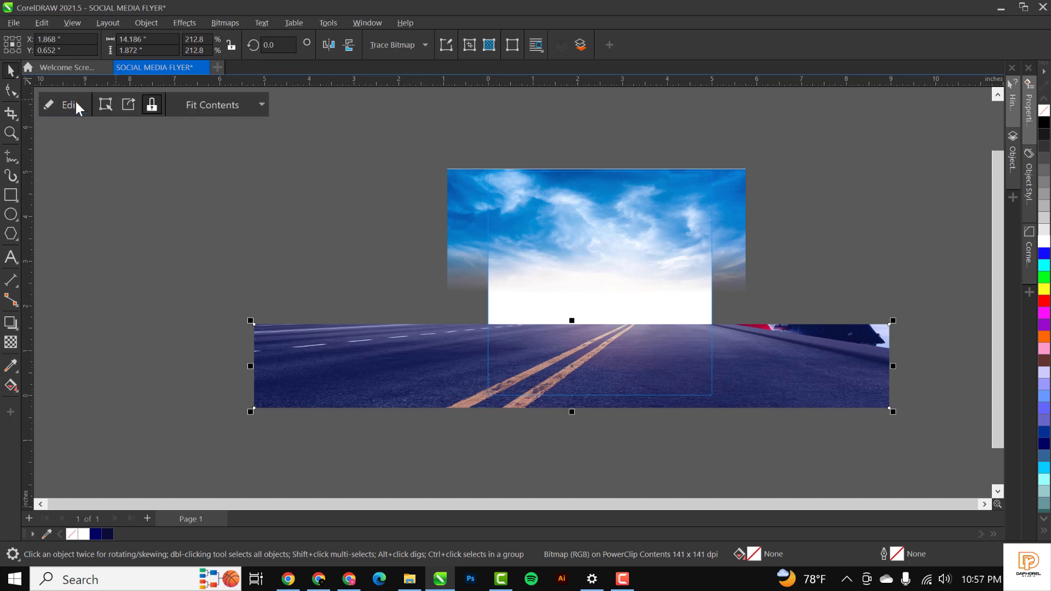
Step: Edit the background's PowerClip again, move the road strip straight down about 0.87 inches, and finish editing
double_click(612, 345)
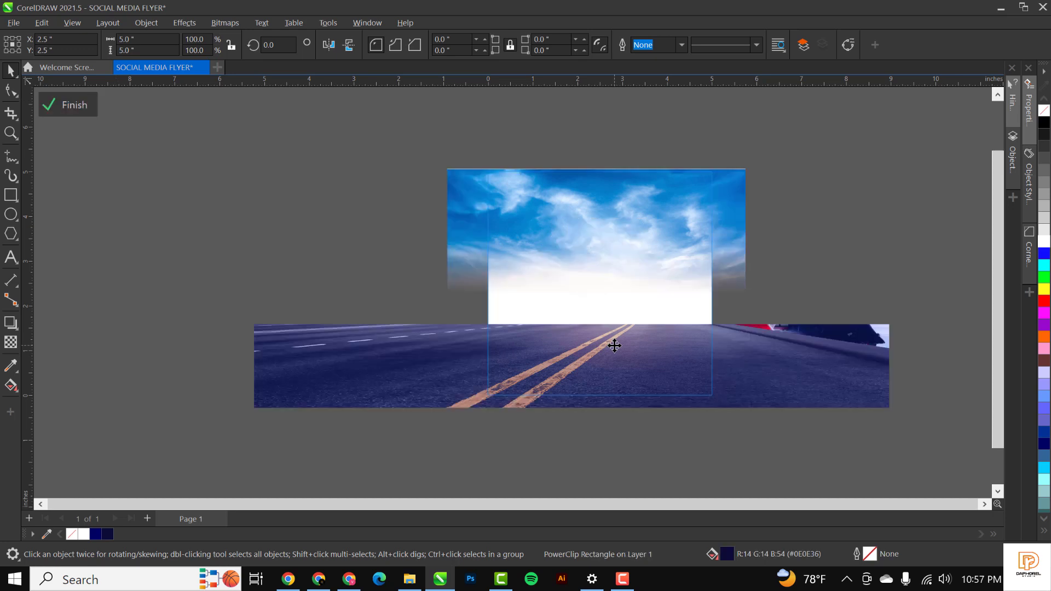
left_click(632, 350)
left_click_drag(644, 335, 652, 376)
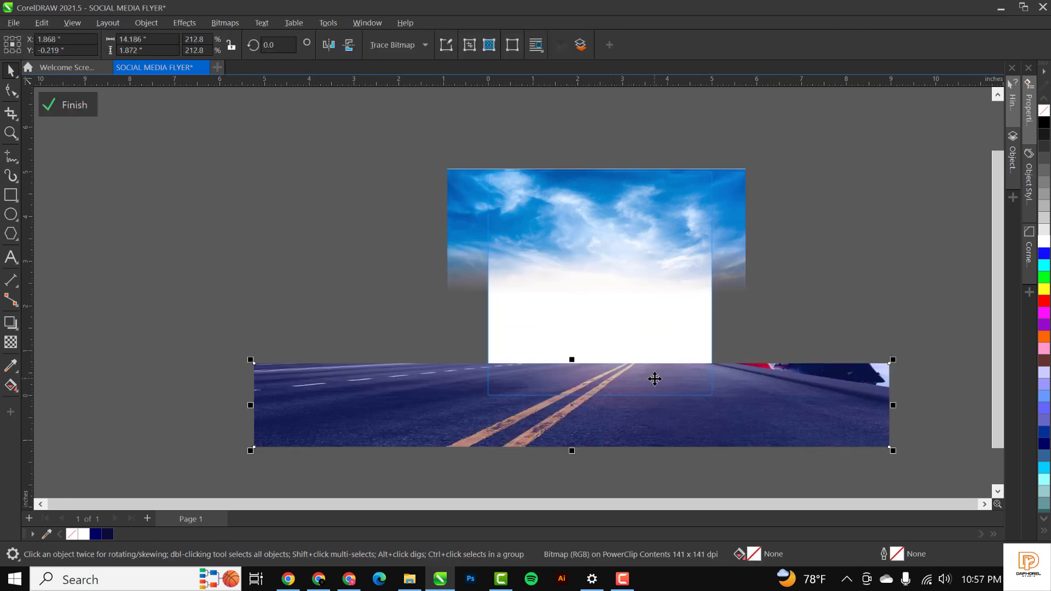
left_click(73, 104)
left_click(491, 408)
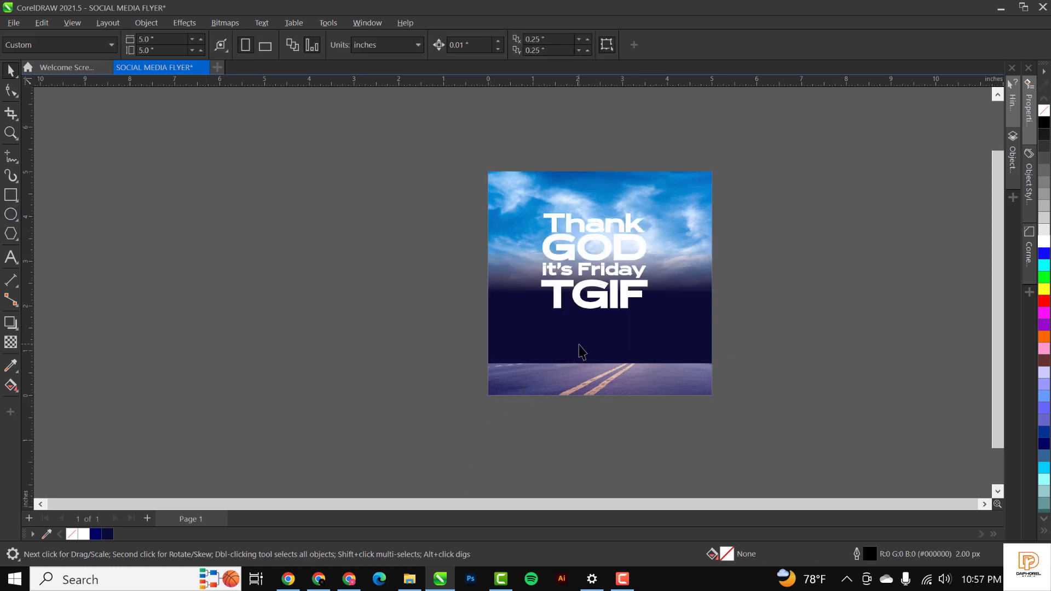
scroll(579, 352, "up", 1)
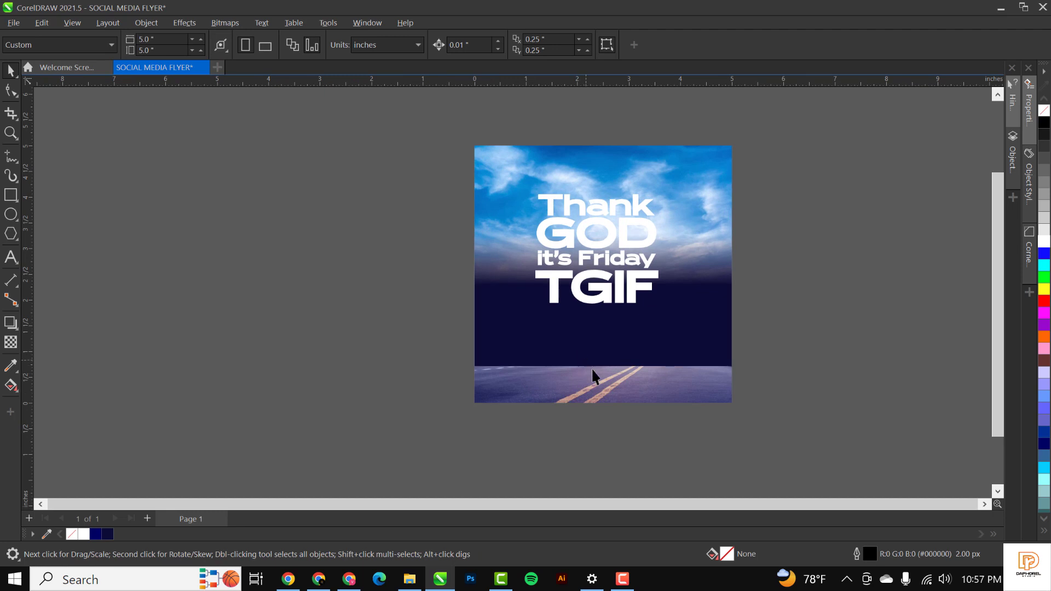
scroll(592, 368, "up", 1)
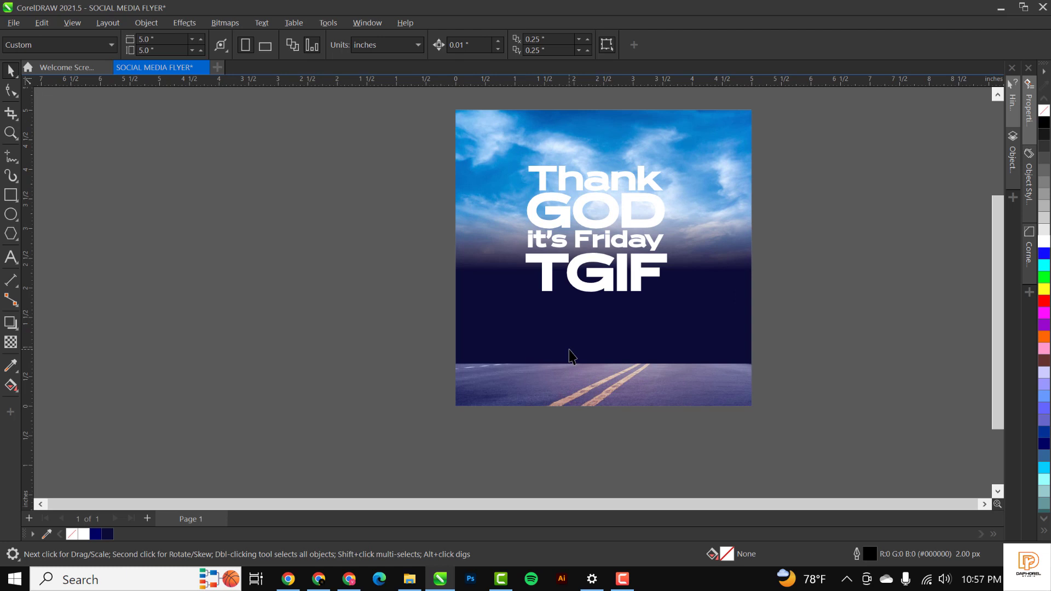
scroll(570, 356, "up", 1)
left_click(597, 437)
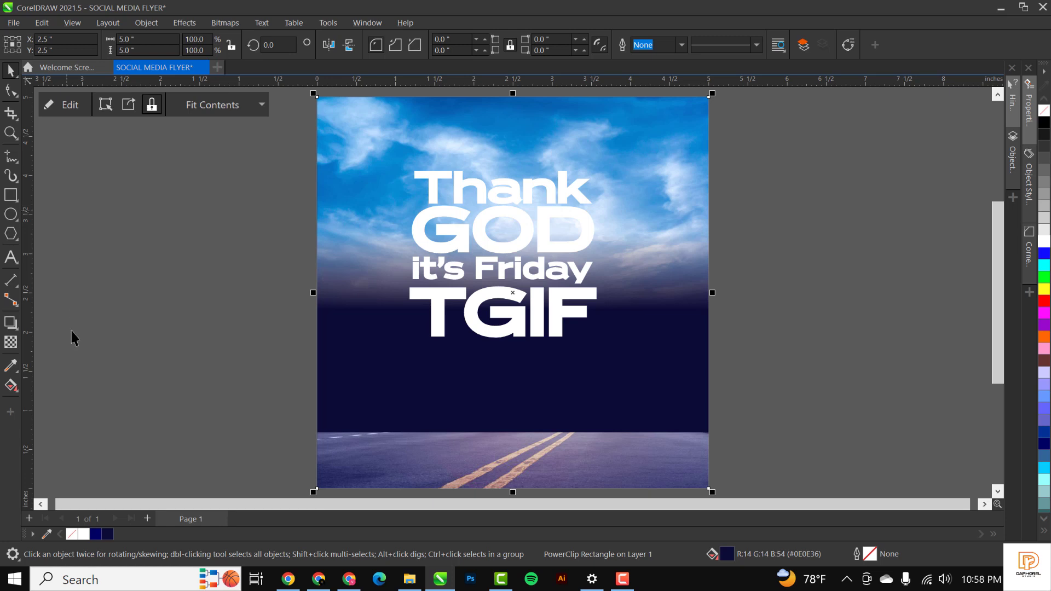
left_click(185, 306)
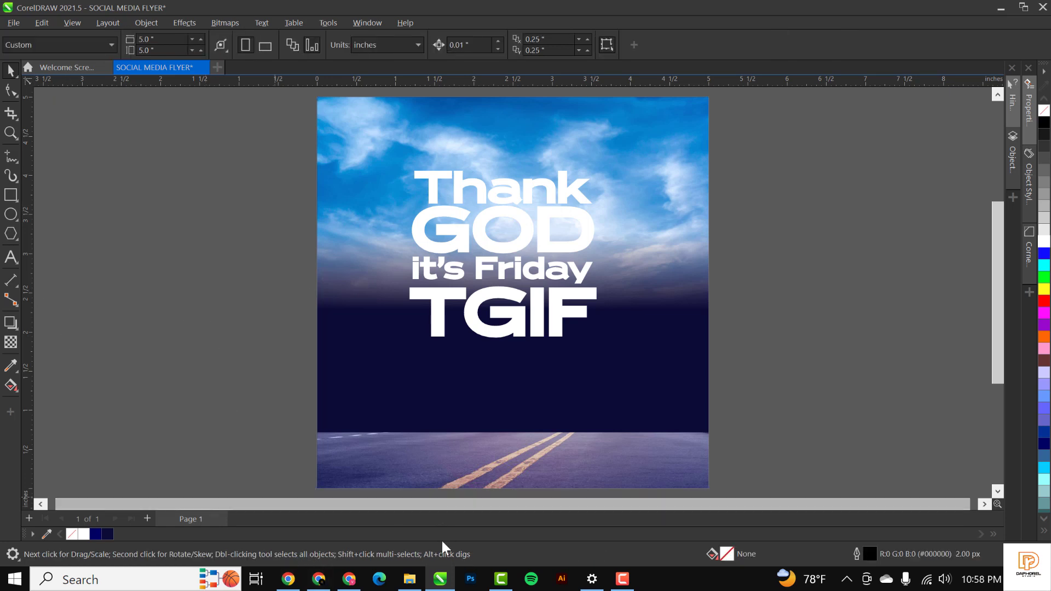
Step: Bring the image of the man with a phone from the File Explorer folder onto the flyer, scaled down to about 34%
left_click(411, 581)
left_click(455, 95)
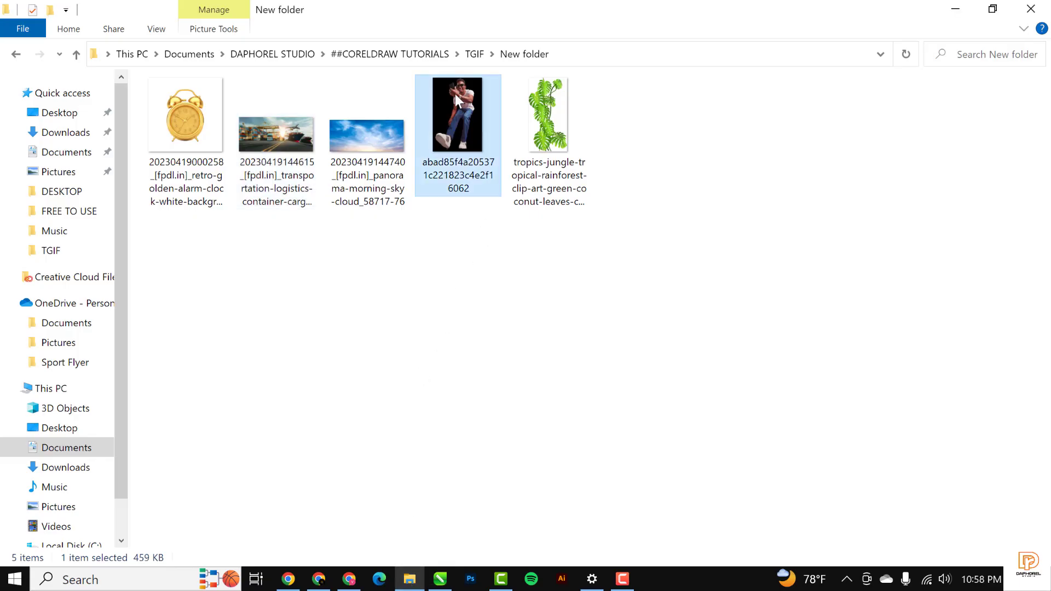
left_click_drag(456, 100, 817, 225)
scroll(667, 253, "down", 4)
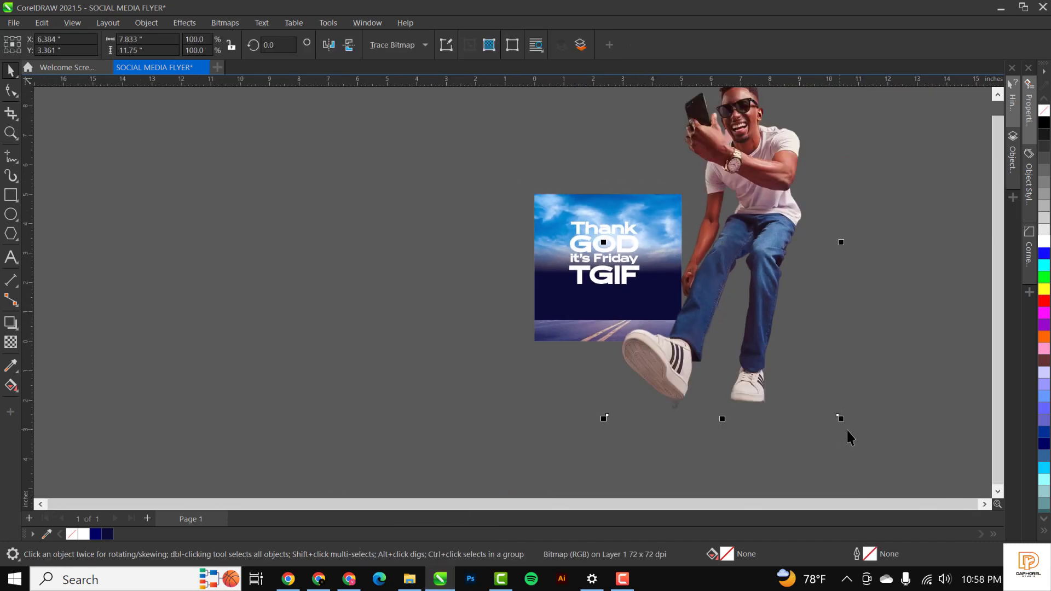
left_click_drag(848, 419, 765, 328)
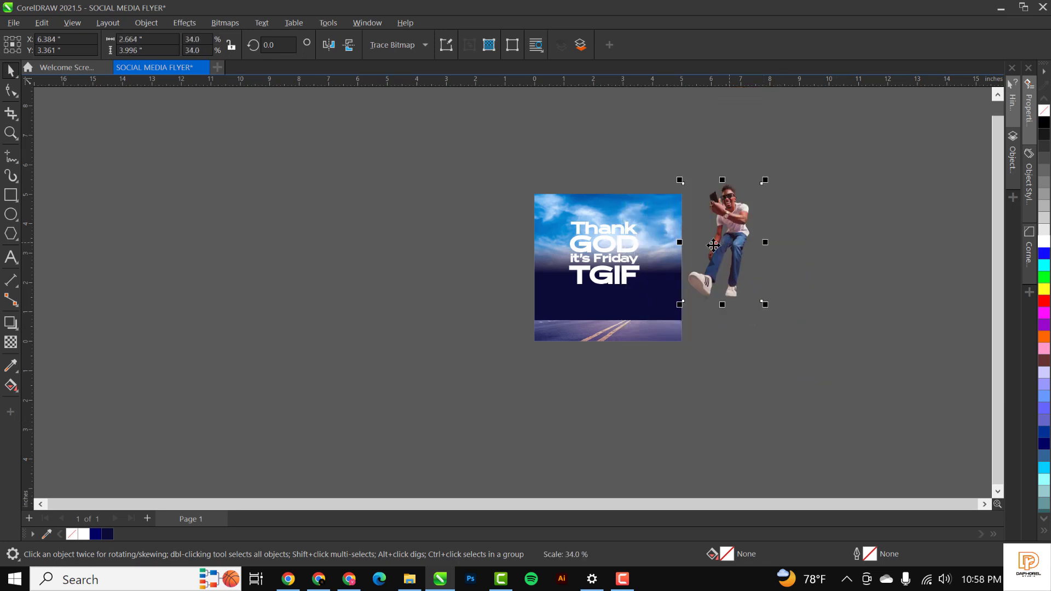
left_click_drag(735, 282, 627, 285)
Step: Reduce the man to about 29.1% and position him at about X 3.25, Y 2.17 inches with his feet on the road
scroll(628, 284, "up", 3)
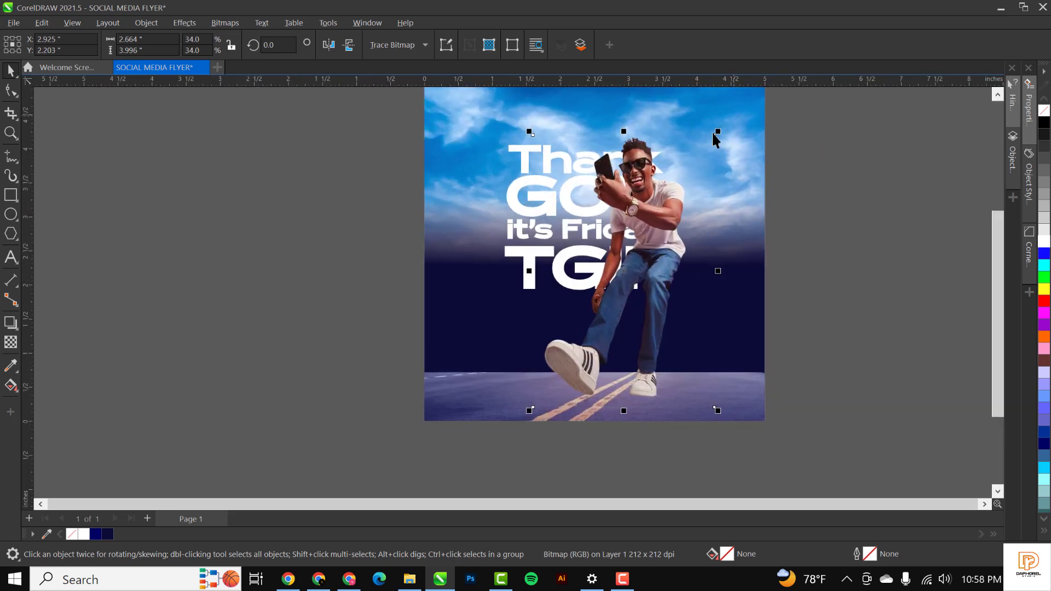
left_click_drag(718, 131, 703, 153)
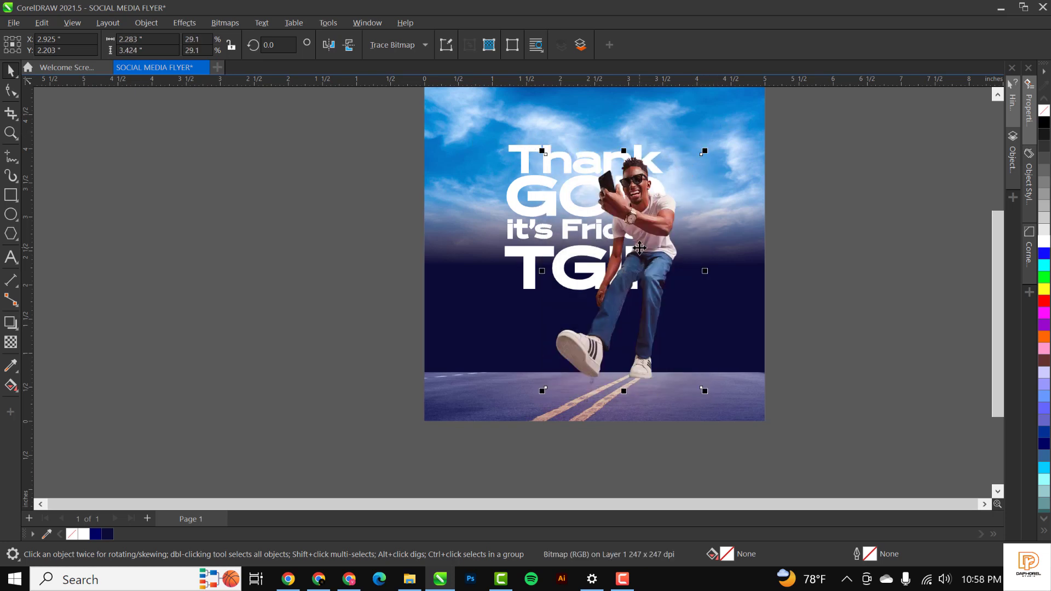
left_click_drag(639, 248, 656, 248)
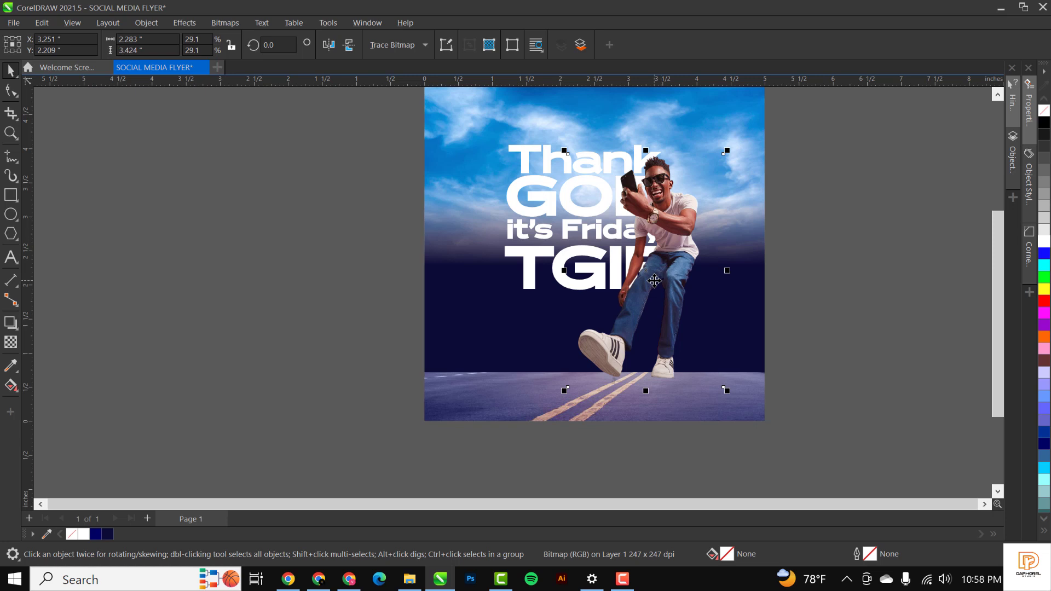
key("Down")
key("Down")
key("Down")
key("Down")
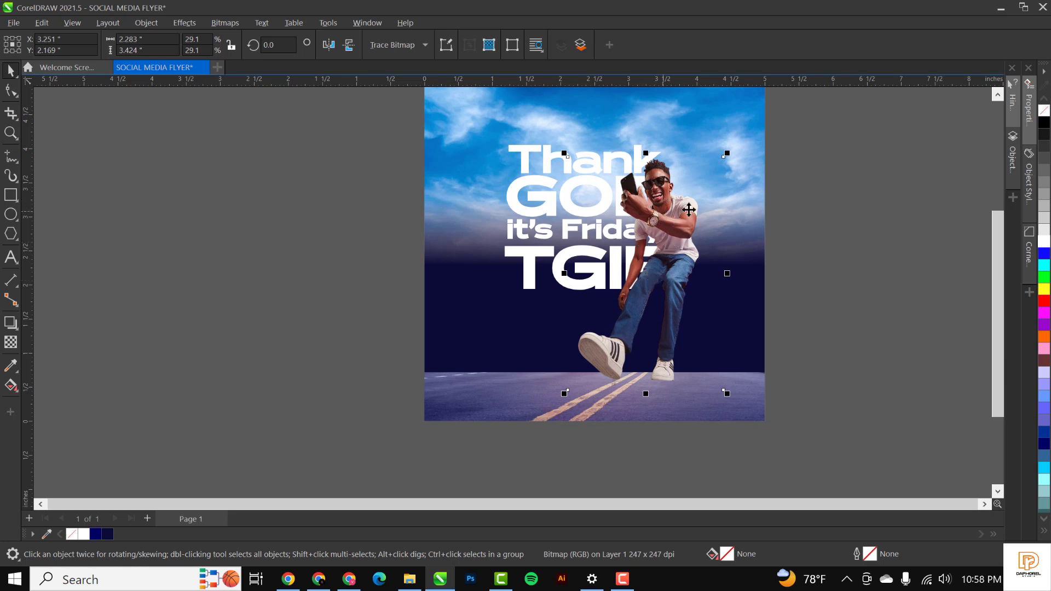
left_click(687, 240)
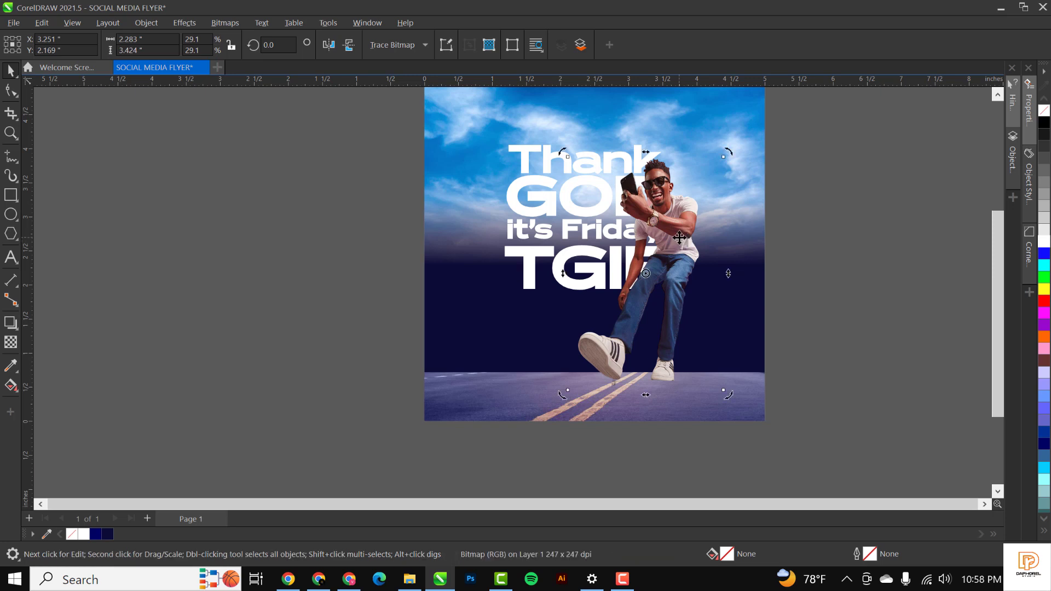
Step: Mirror the duplicate of the man vertically so it stands upside down over the original
left_click(347, 46)
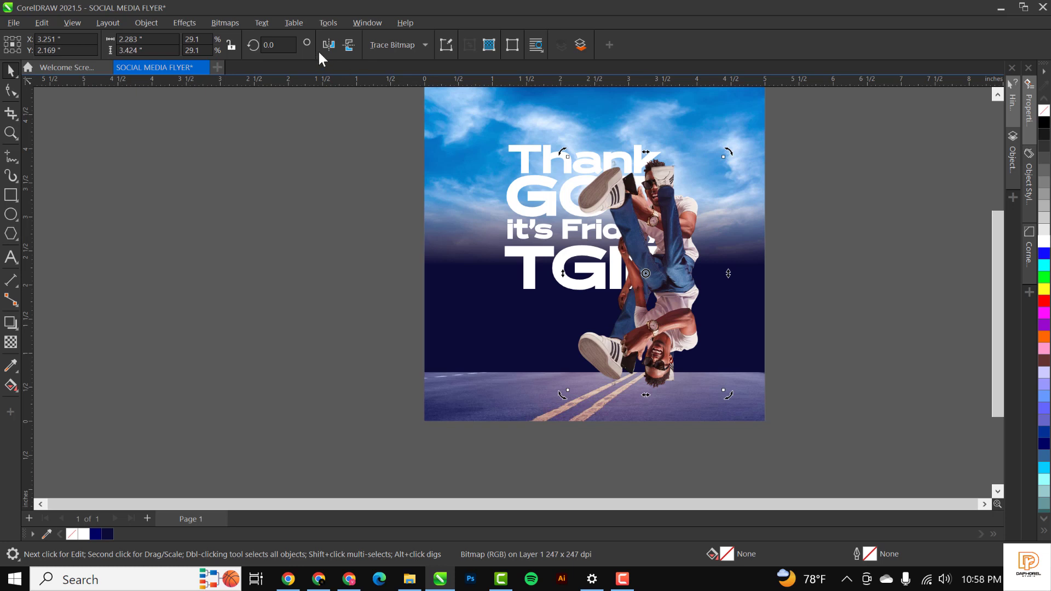
left_click(352, 43)
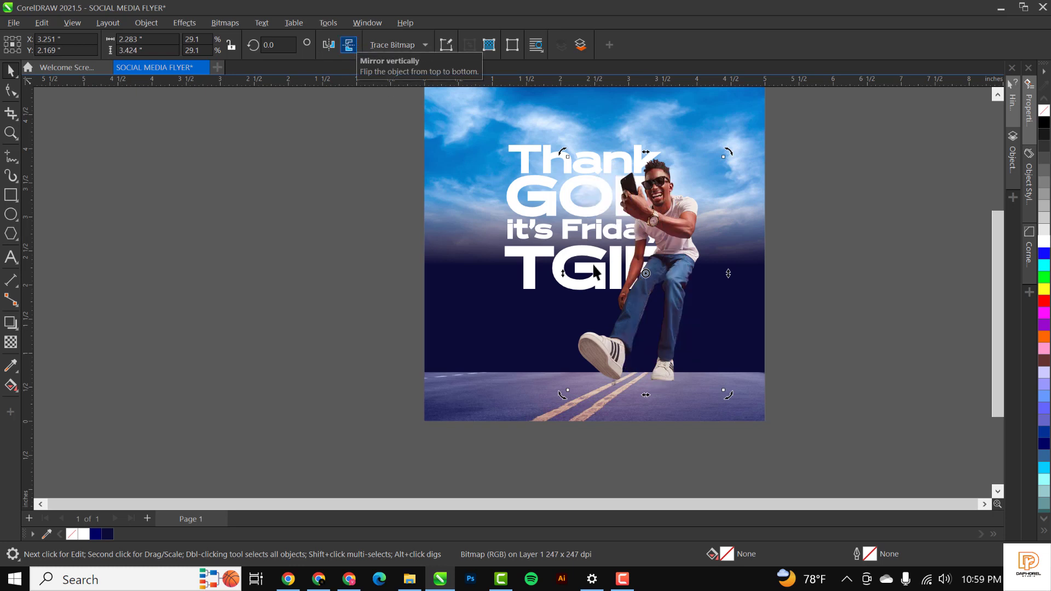
left_click(351, 45)
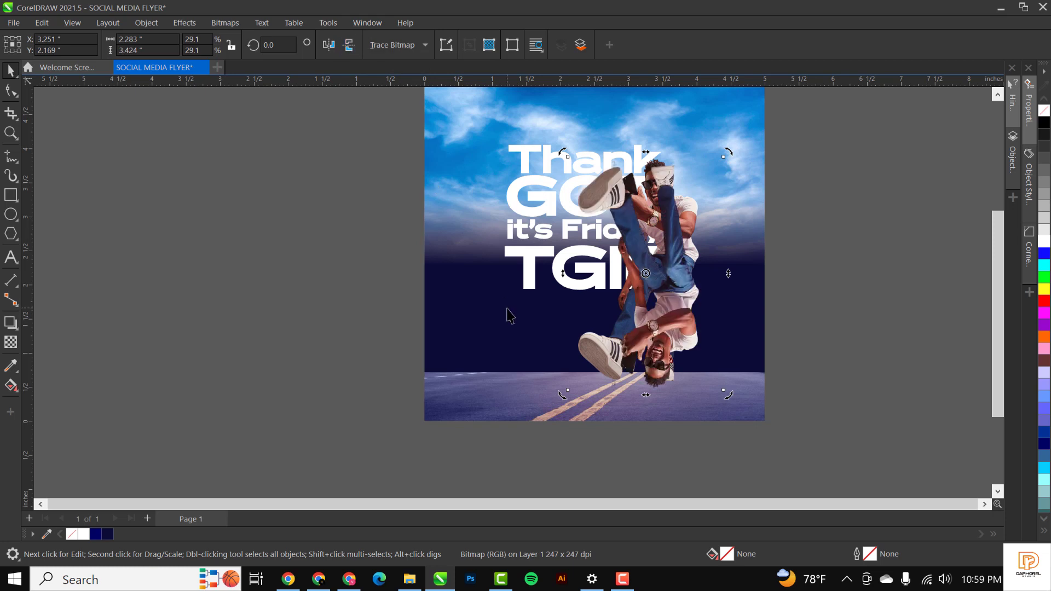
Step: Move the flipped copy of the man straight down to about Y -0.895 inches, with its shoes just under the original's
scroll(509, 316, "up", 1)
scroll(612, 296, "down", 1)
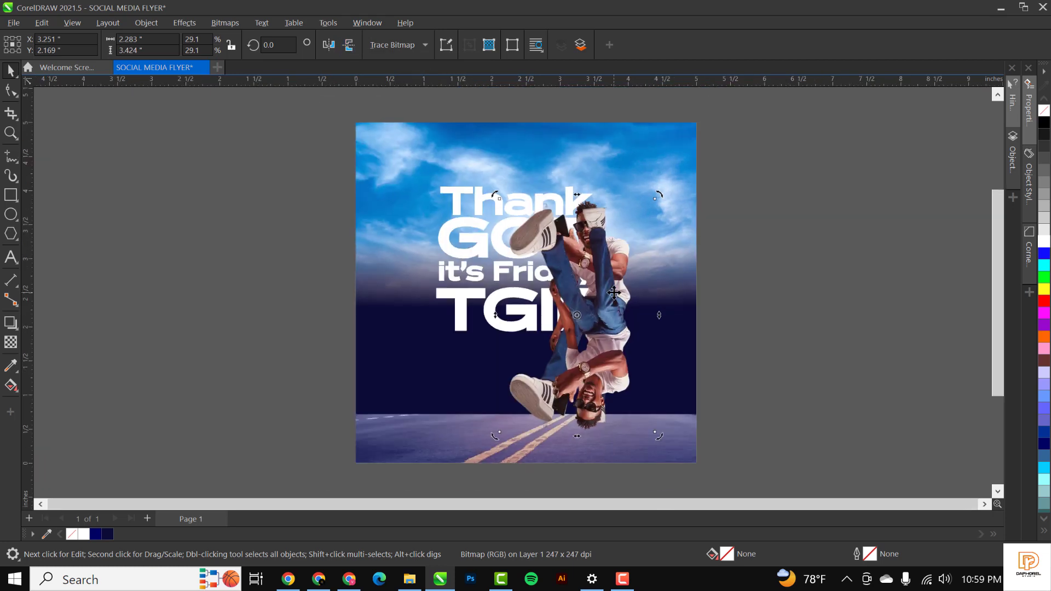
left_click_drag(610, 298, 615, 436)
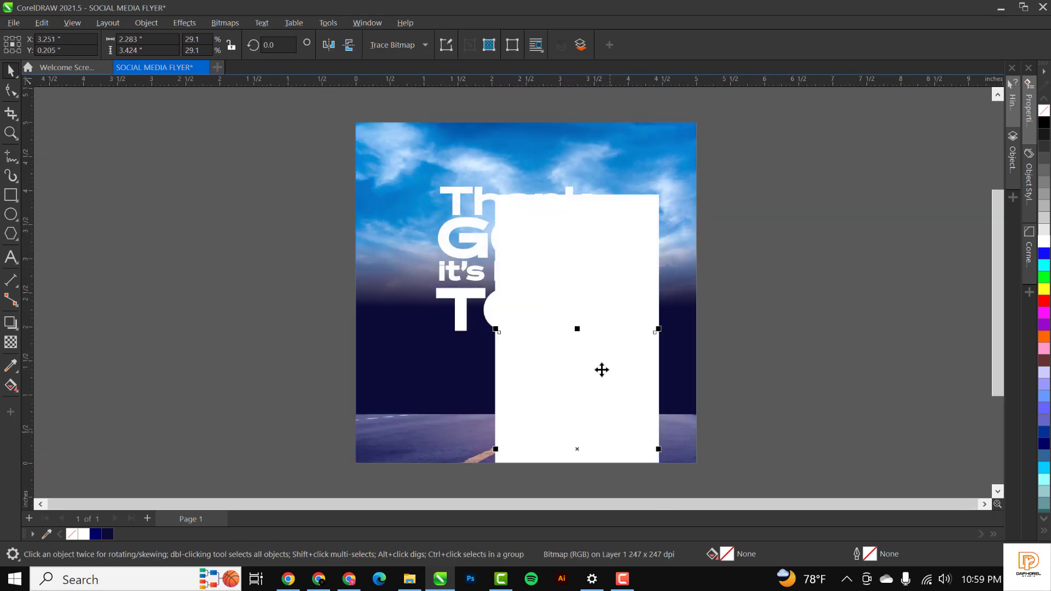
scroll(602, 326, "down", 2)
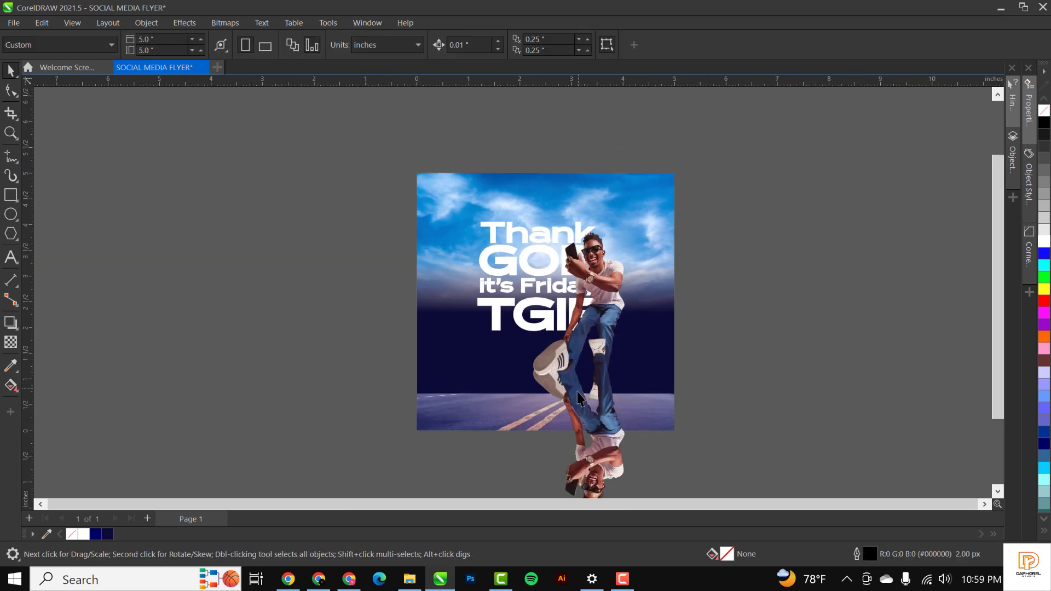
left_click_drag(571, 381, 575, 438)
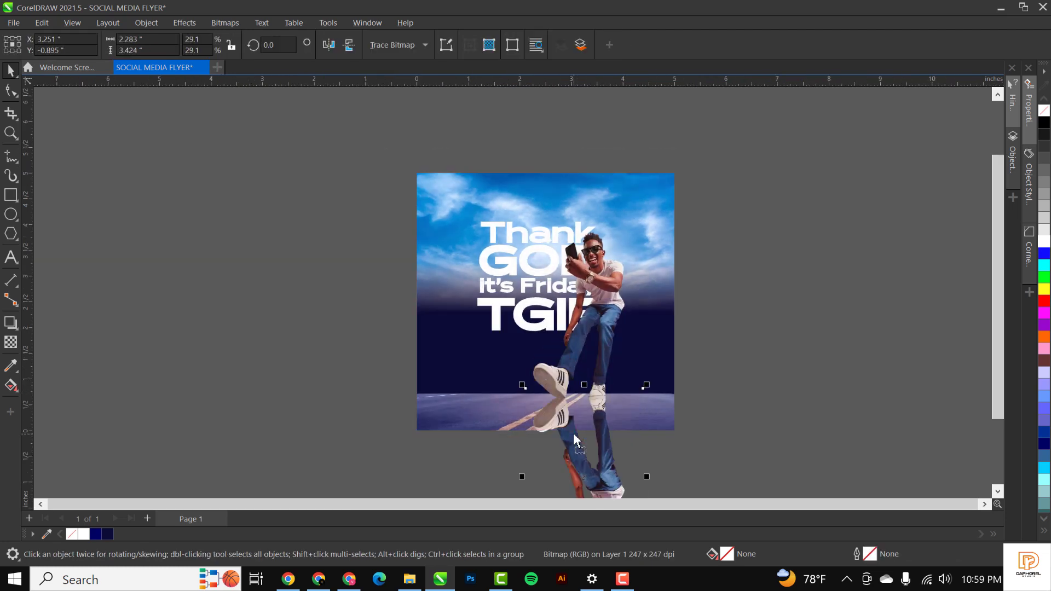
Step: Fine-tune the flipped copy straight down to about Y -0.931 inches so its soles meet the man's shoes
scroll(575, 438, "up", 5)
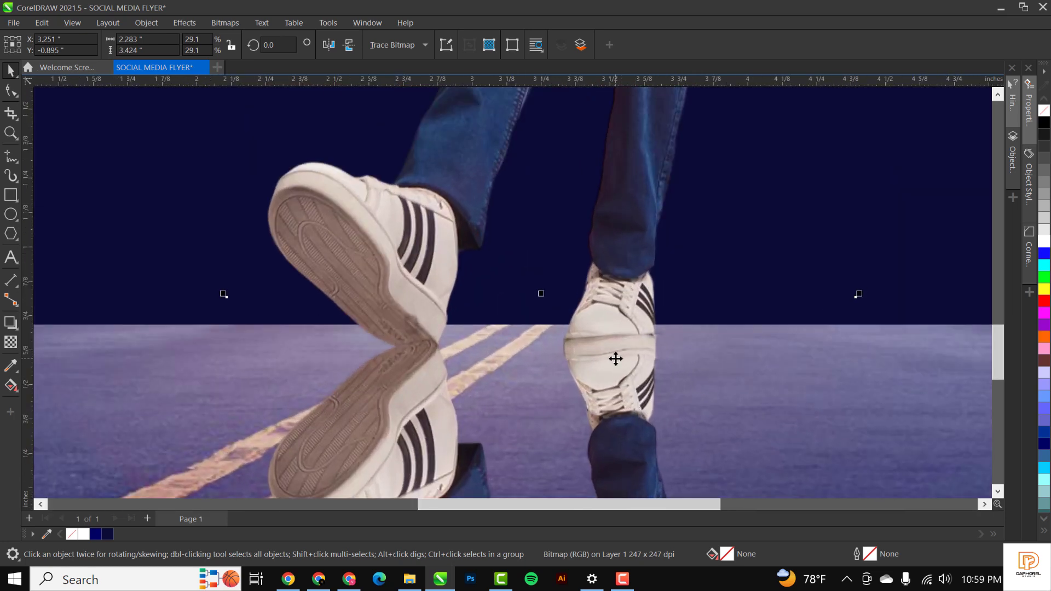
left_click_drag(615, 361, 616, 365)
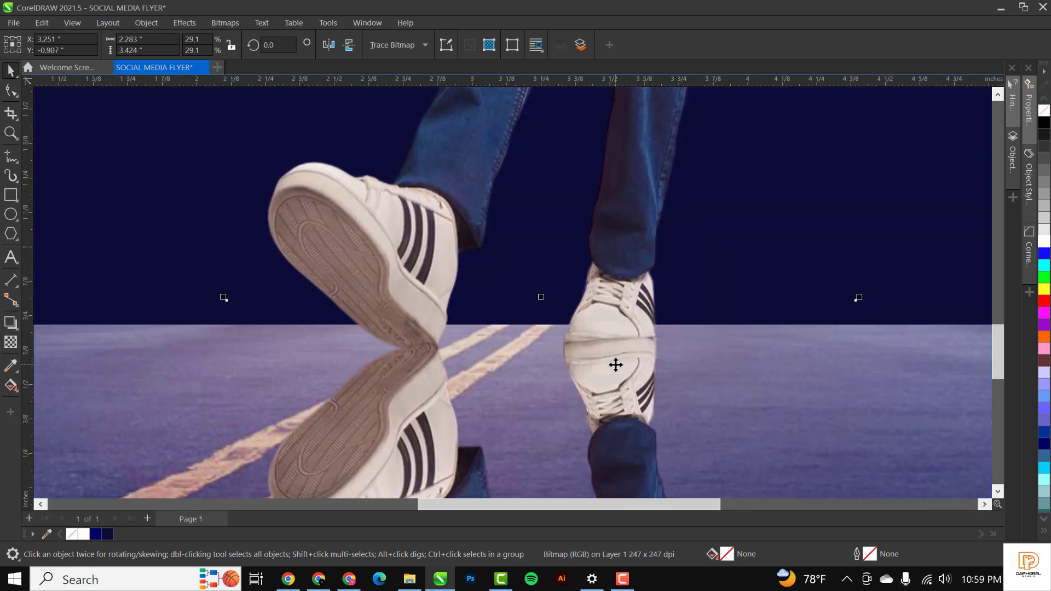
key("Escape")
left_click(614, 366)
scroll(614, 367, "down", 2)
left_click_drag(617, 378, 617, 375)
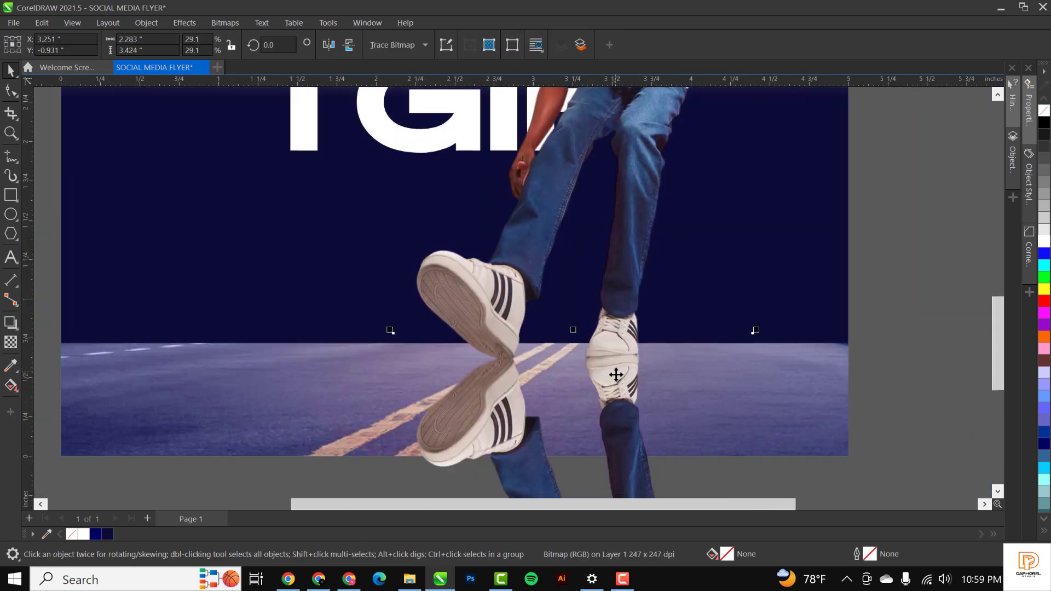
Step: Check how the soles of the man and his flipped copy meet on the road, and select the flipped copy
scroll(619, 351, "down", 4)
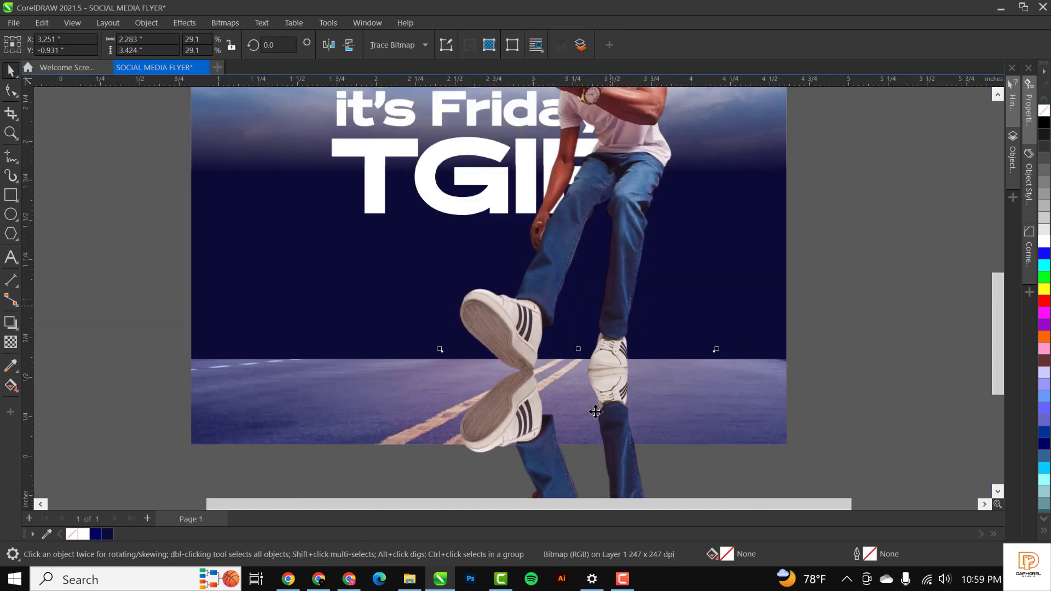
left_click(621, 291)
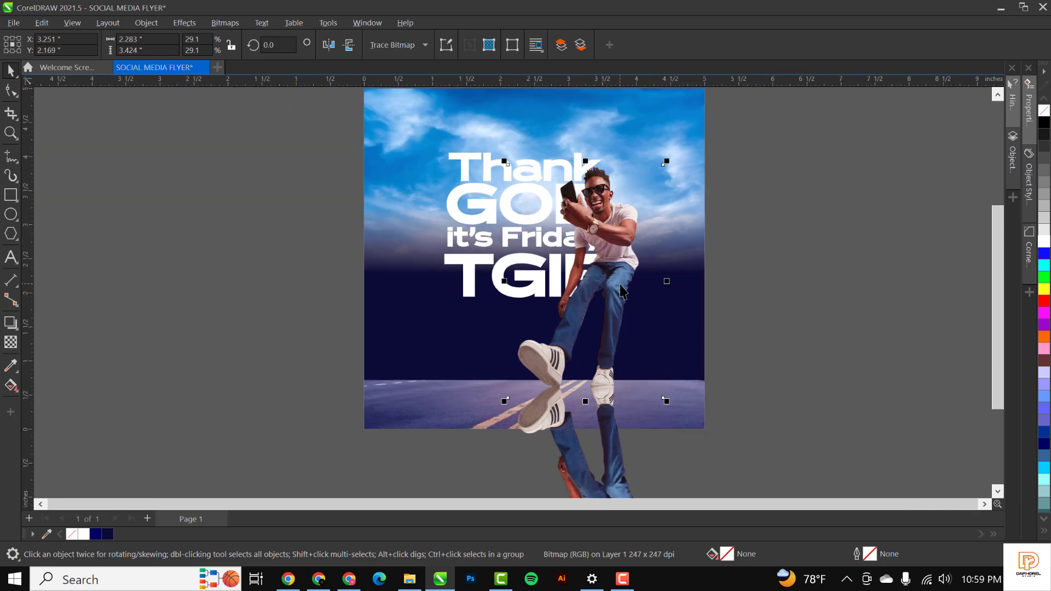
scroll(676, 392, "up", 5)
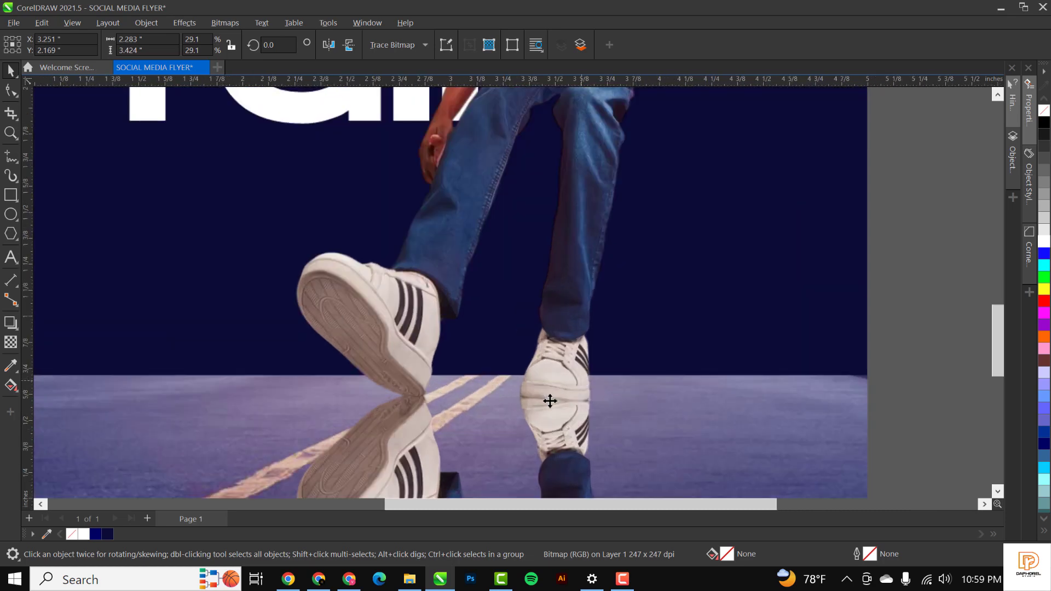
scroll(573, 349, "down", 5)
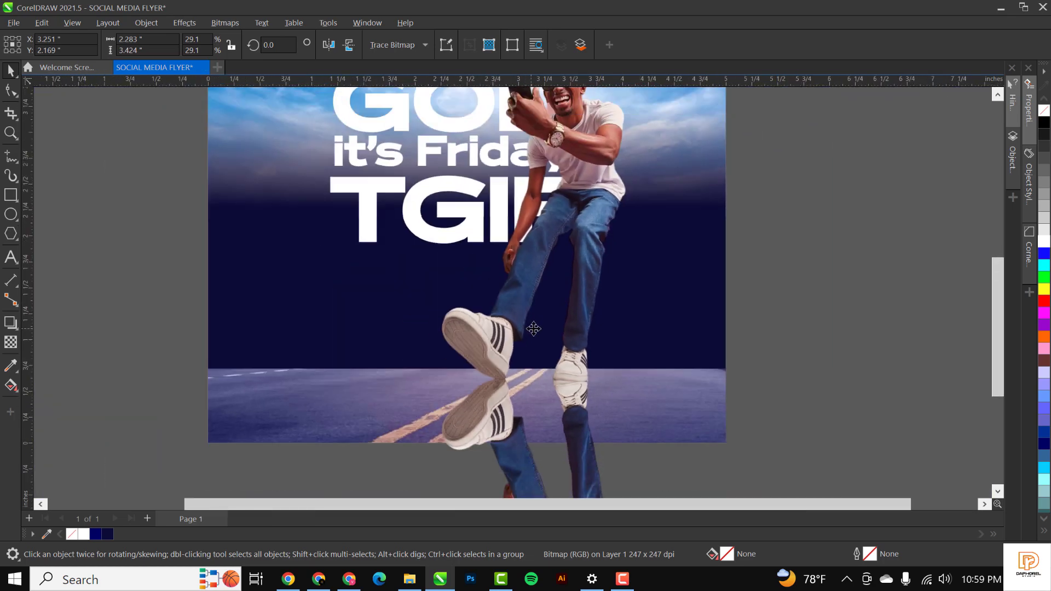
scroll(521, 374, "down", 3)
scroll(509, 375, "up", 6)
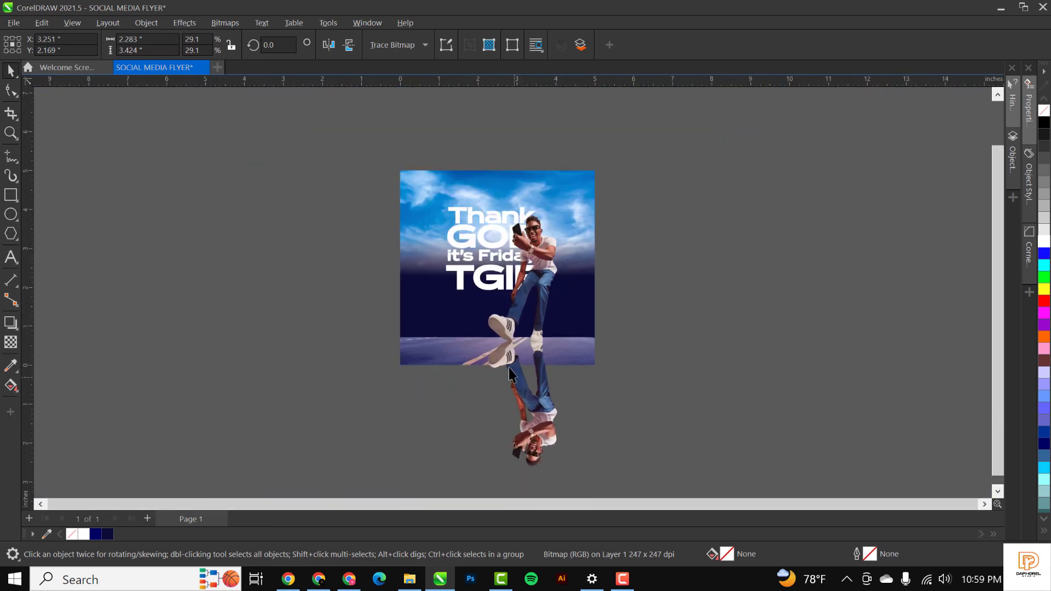
scroll(512, 362, "down", 2)
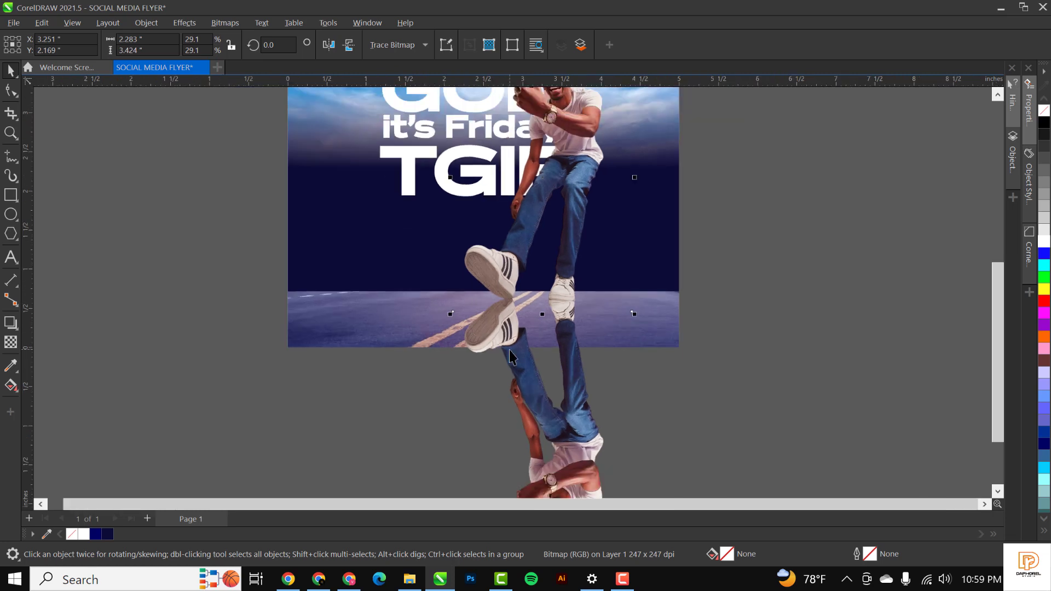
left_click(536, 411)
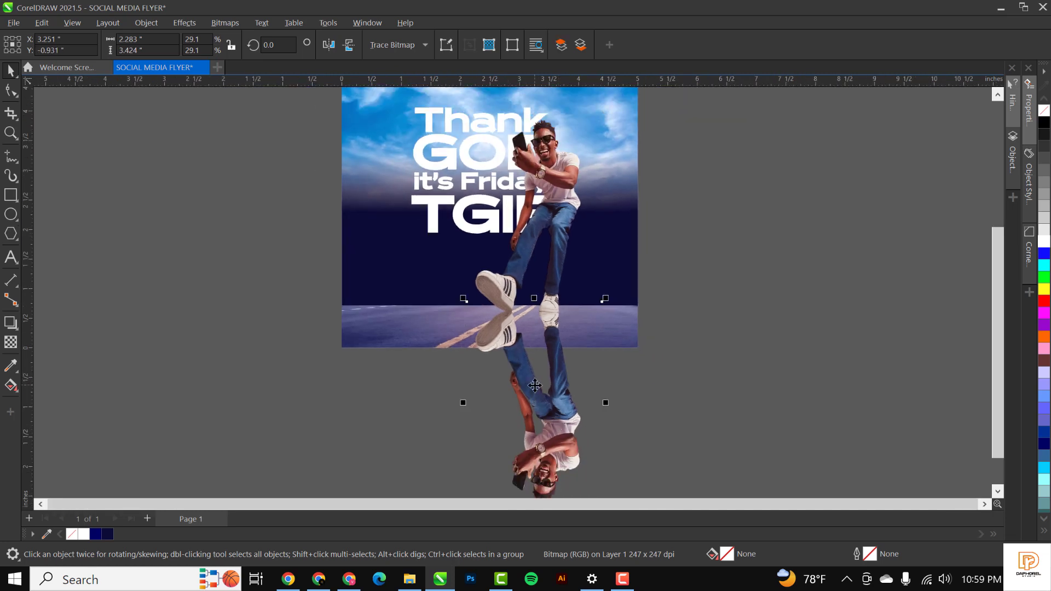
scroll(569, 378, "down", 3)
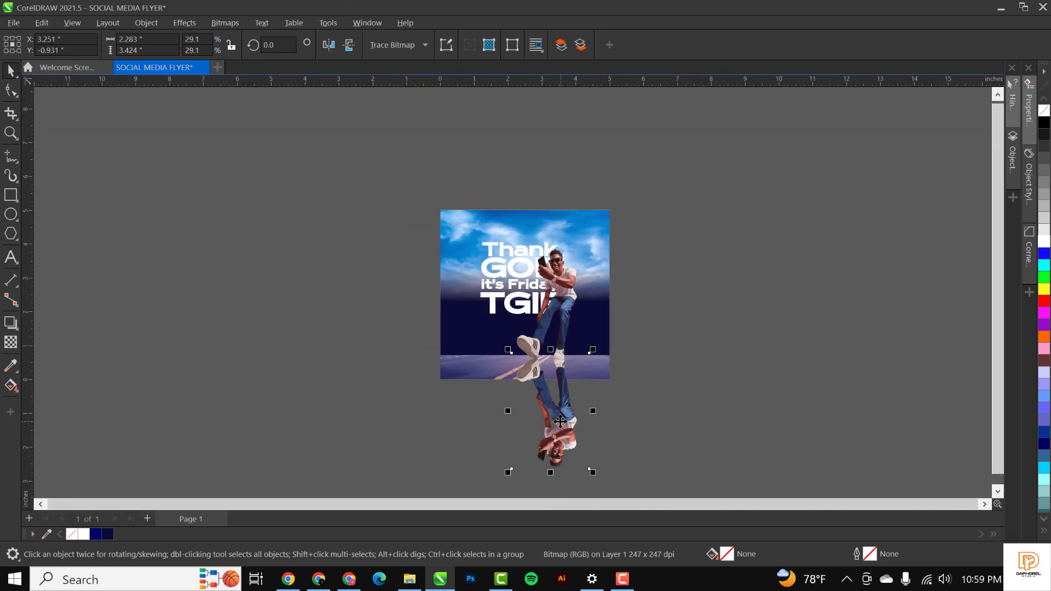
scroll(551, 430, "up", 1)
left_click_drag(556, 403, 735, 410)
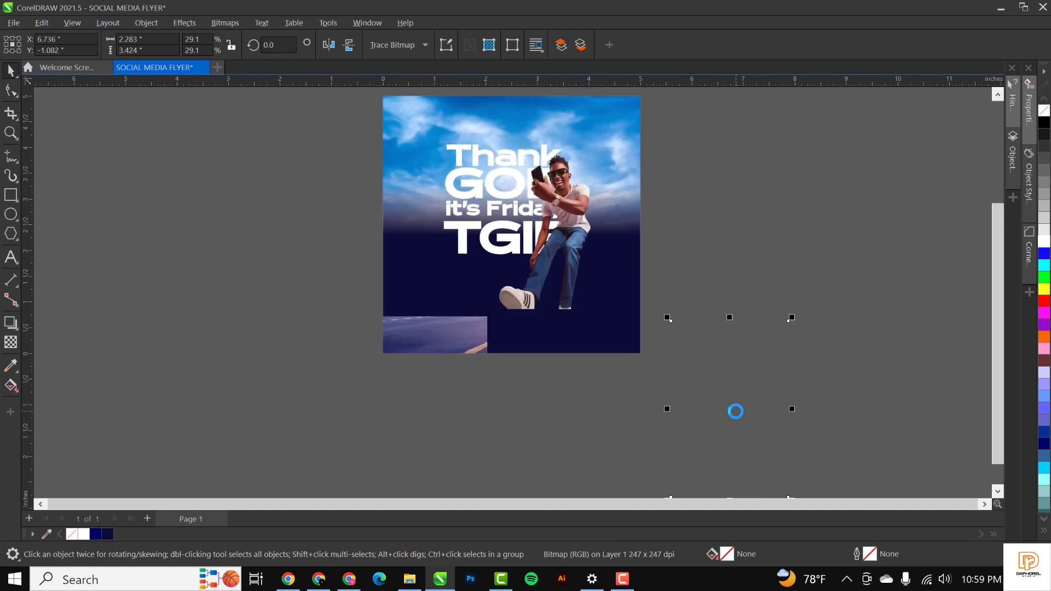
key("ctrl+z")
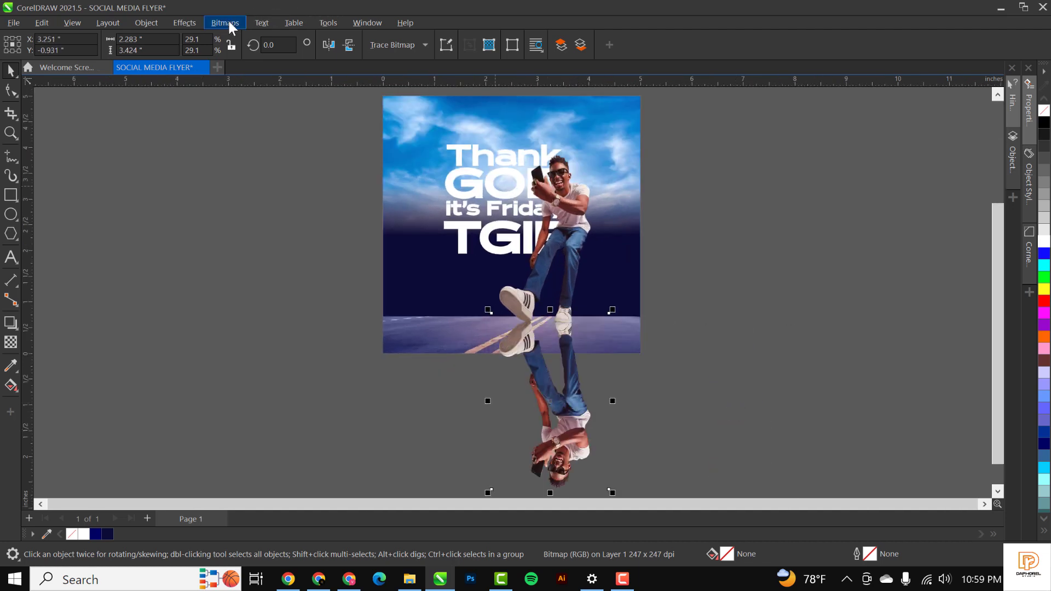
Step: Convert the flipped copy to a 300 dpi RGB Color (24-bit) bitmap with anti-aliasing and a transparent background
left_click(228, 22)
left_click(240, 38)
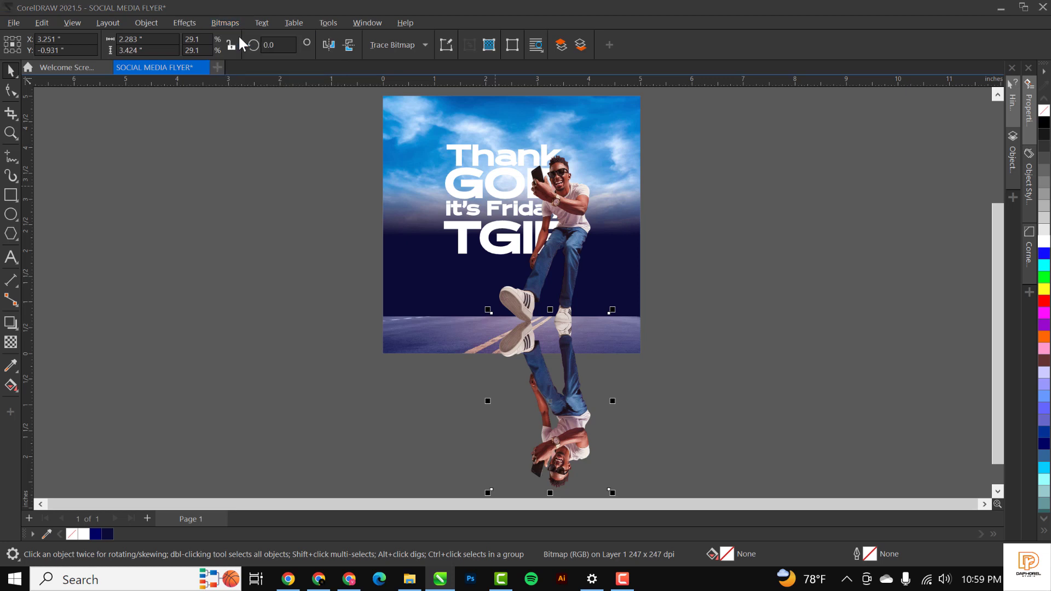
left_click(528, 363)
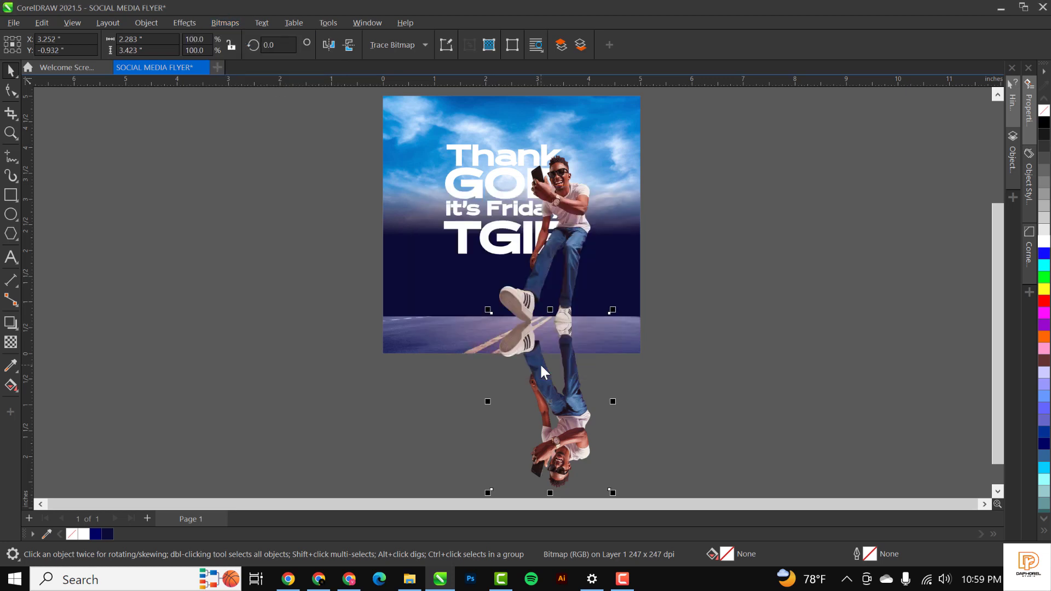
left_click(219, 21)
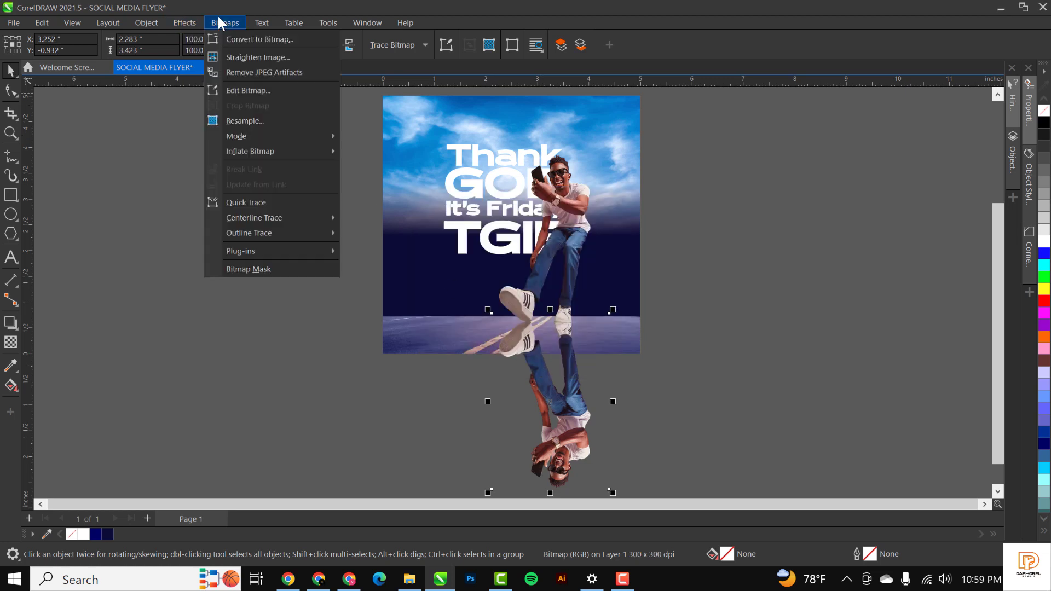
left_click(232, 37)
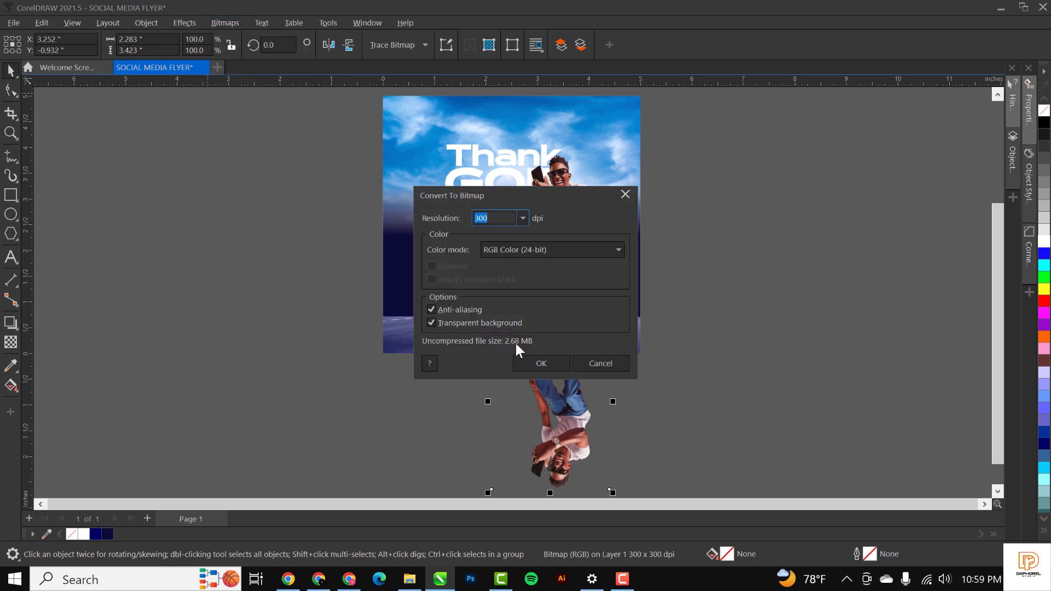
left_click(538, 364)
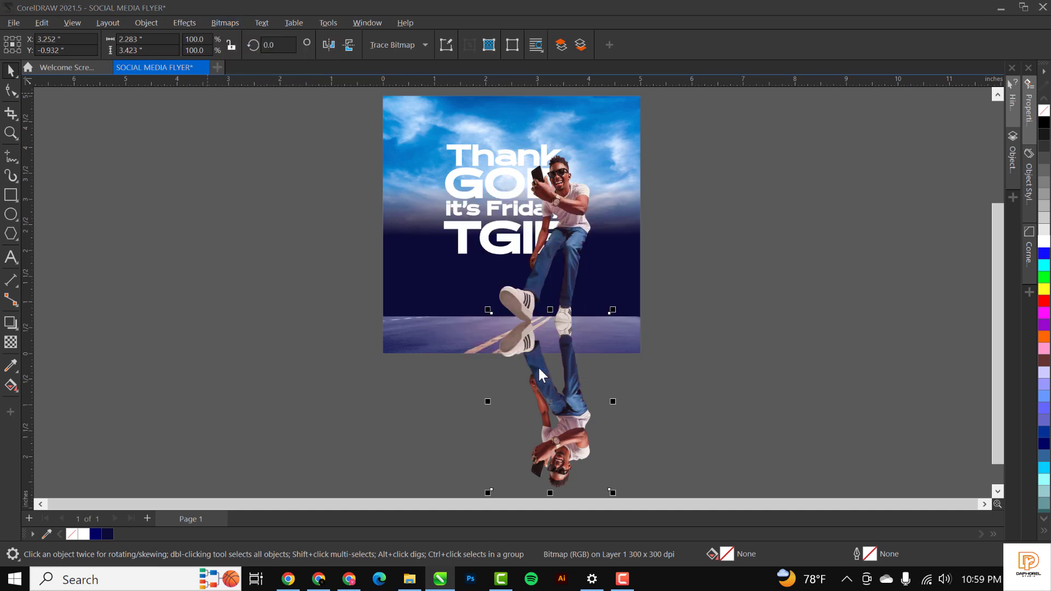
Step: Apply a linear fountain transparency to the flipped copy, fading downward from the shoe soles to just past the flyer's lower edge
left_click(11, 342)
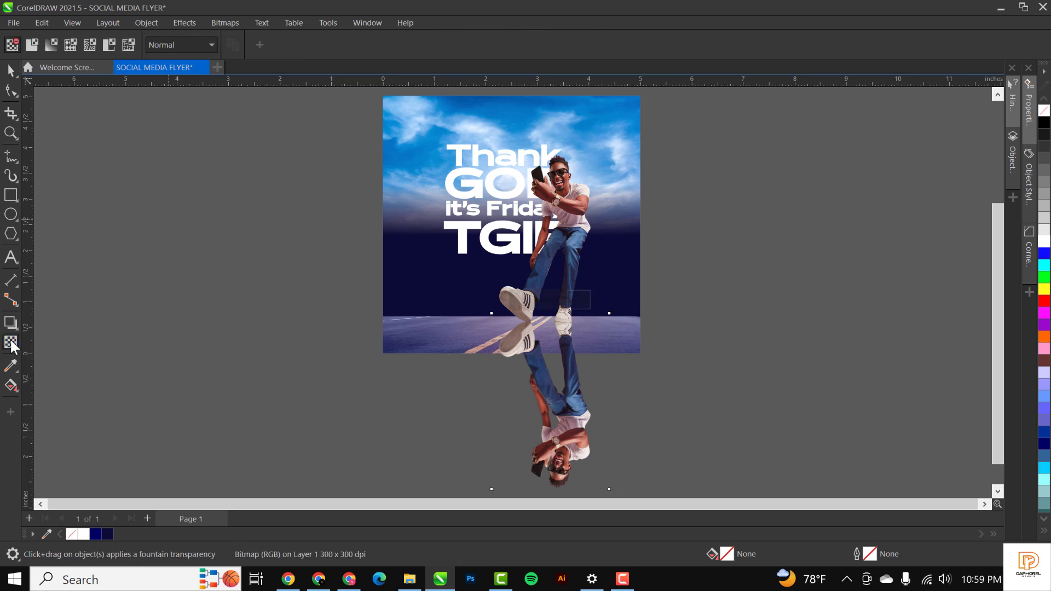
left_click_drag(528, 323, 530, 358)
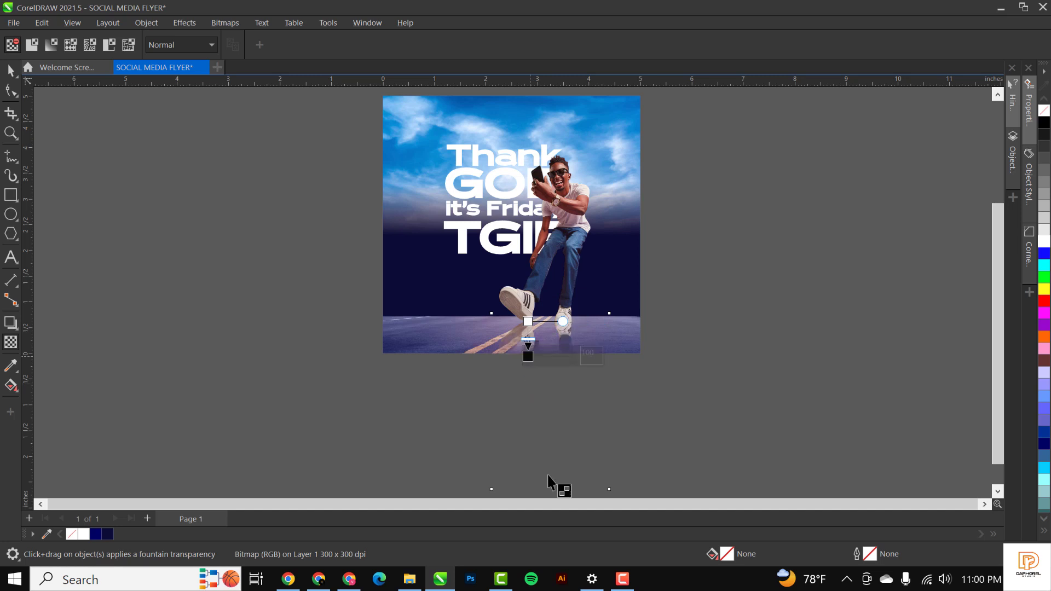
Step: Adjust the reflection's transparency gradient to start slightly above the road's horizon and end just above the flyer's lower edge
scroll(527, 332, "up", 2)
scroll(527, 332, "up", 2)
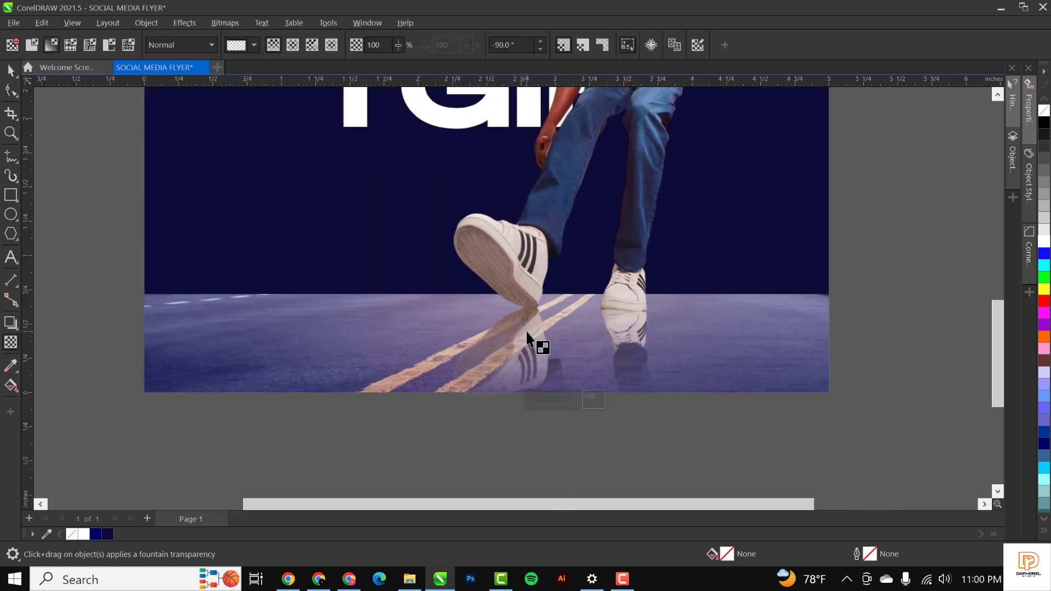
scroll(528, 332, "up", 1)
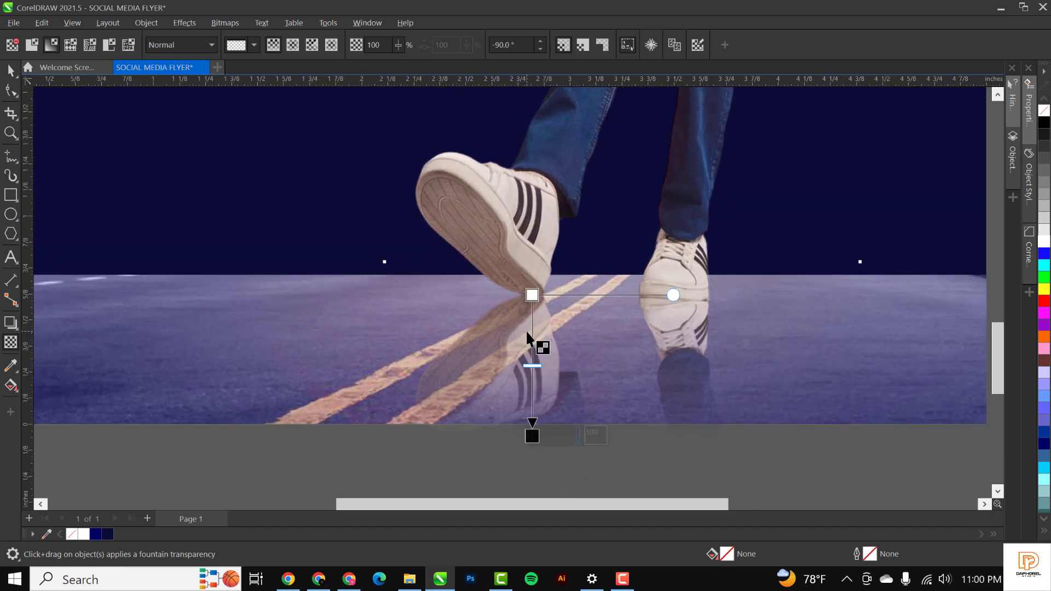
left_click_drag(532, 296, 533, 261)
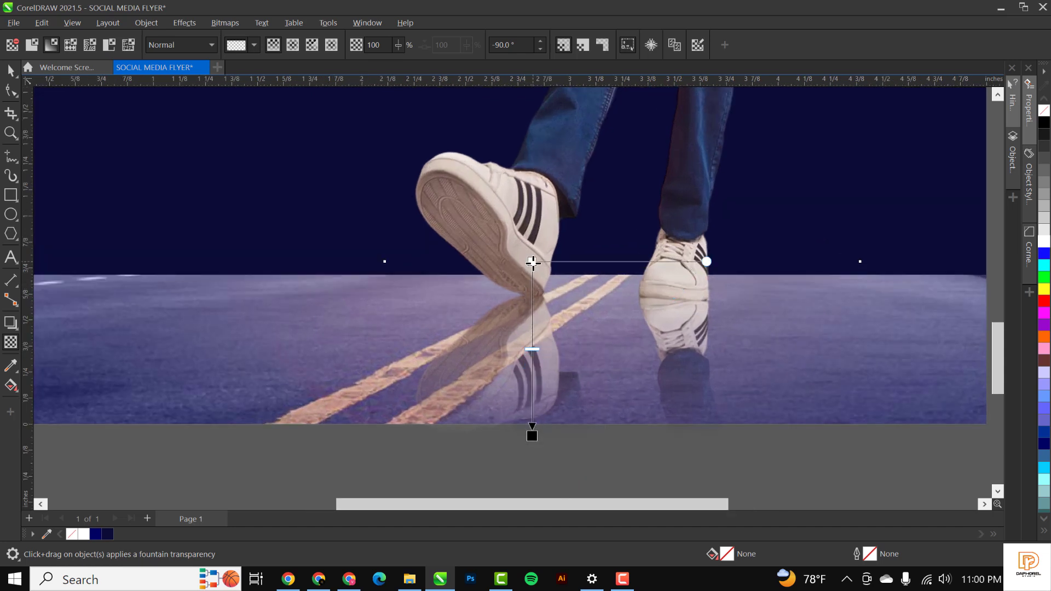
left_click(533, 435)
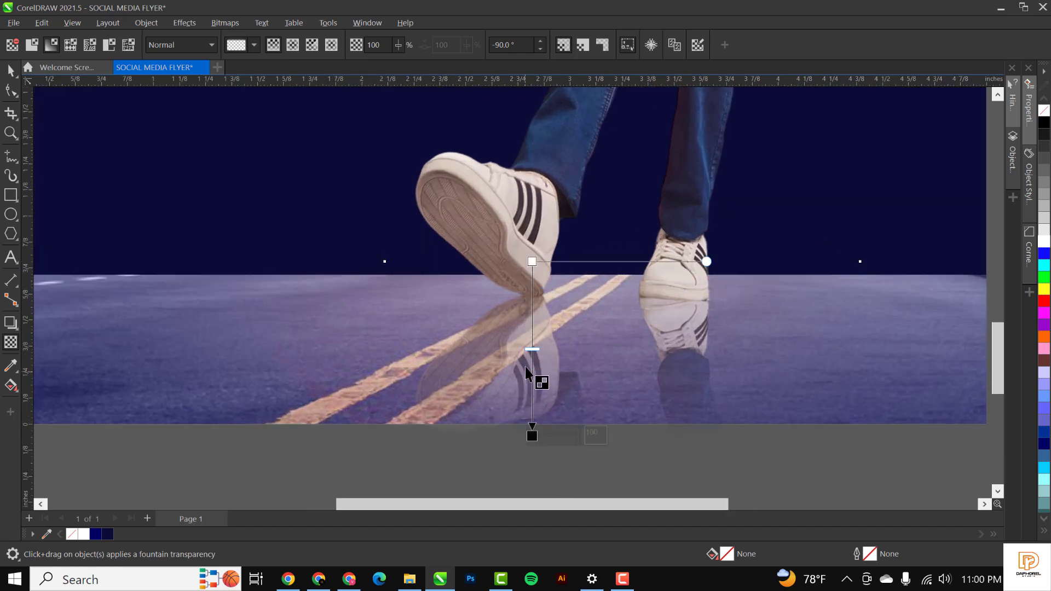
left_click_drag(531, 262, 532, 274)
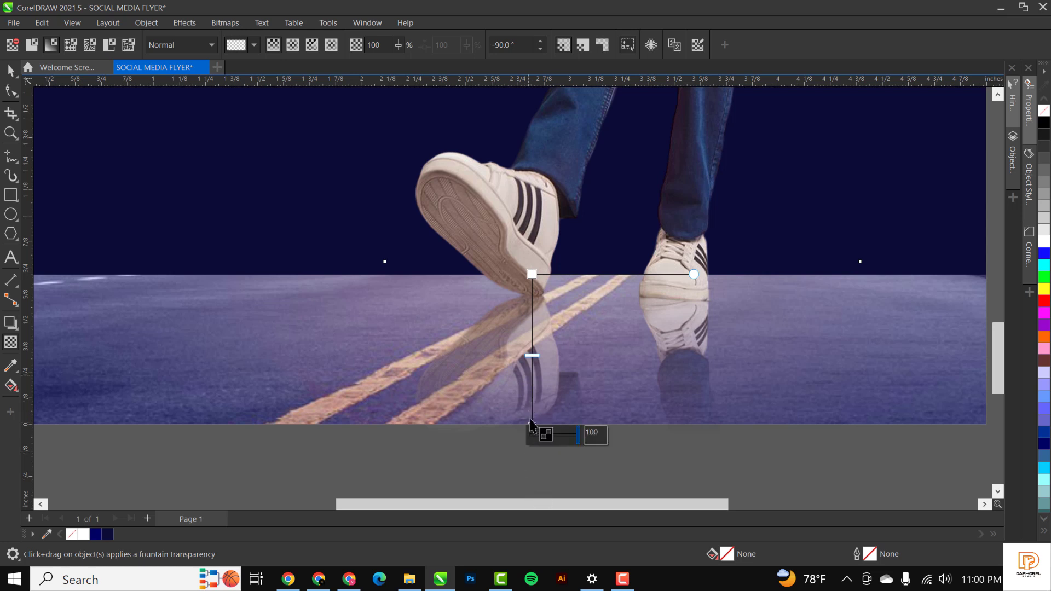
left_click_drag(532, 408, 531, 383)
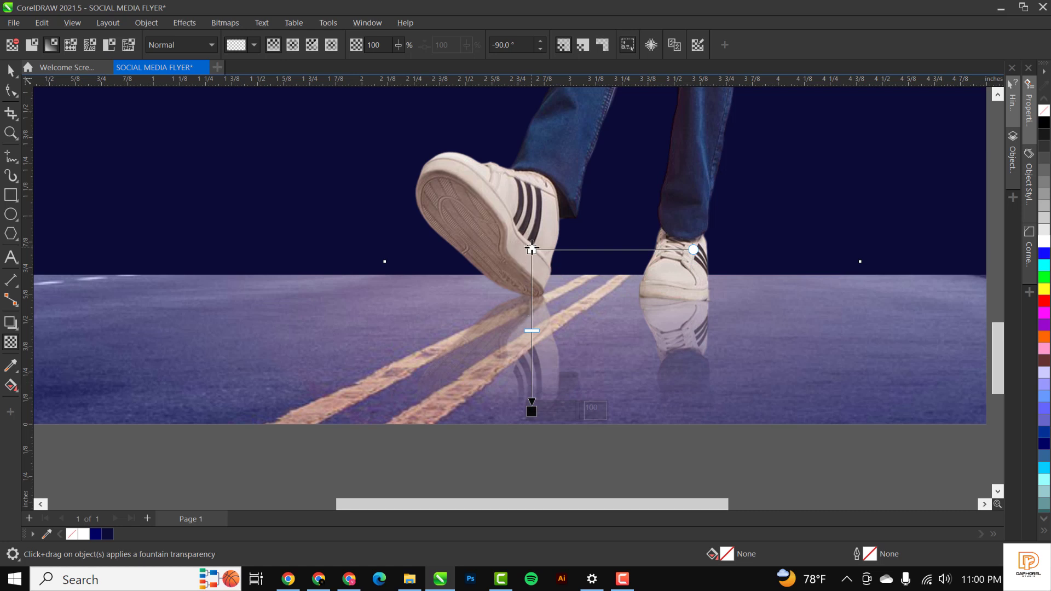
left_click_drag(532, 249, 531, 265)
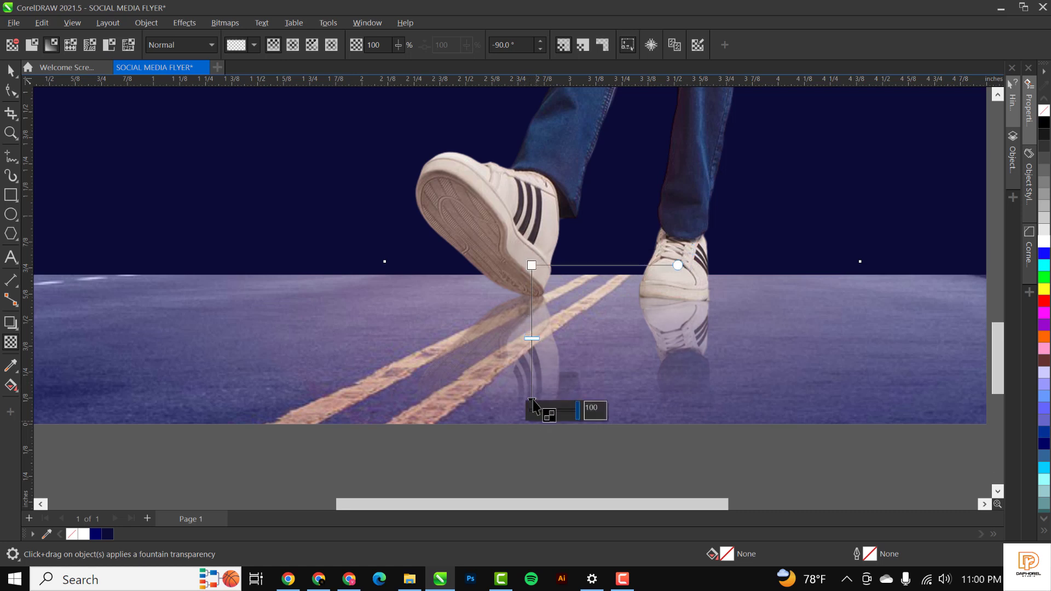
left_click_drag(532, 405, 532, 397)
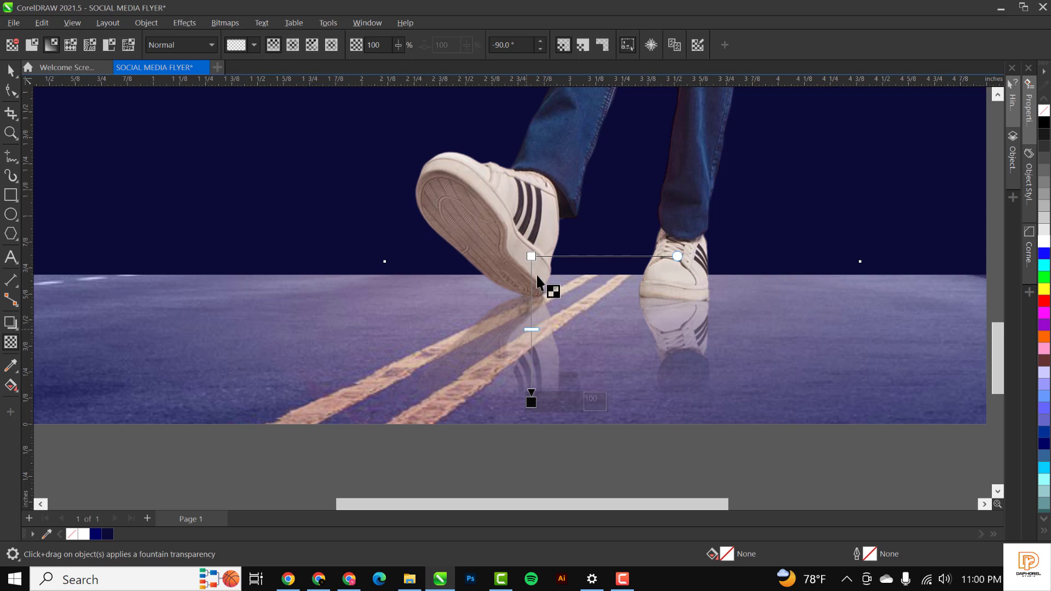
Step: Shift the start of the reflection's transparency gradient down to where the raised shoe meets the road
left_click_drag(531, 257, 529, 283)
scroll(536, 307, "down", 5)
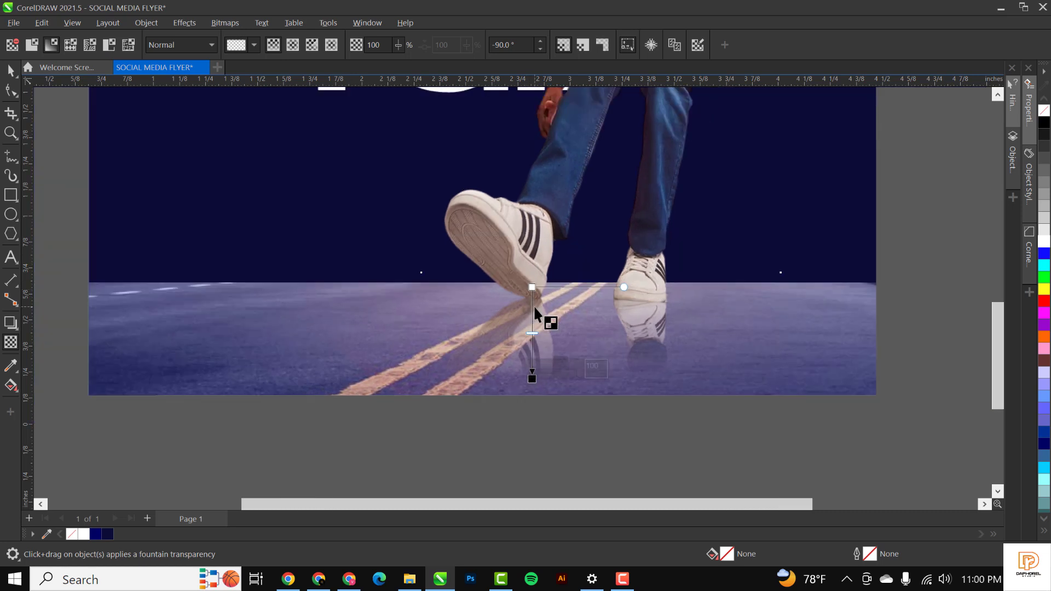
scroll(527, 274, "up", 3)
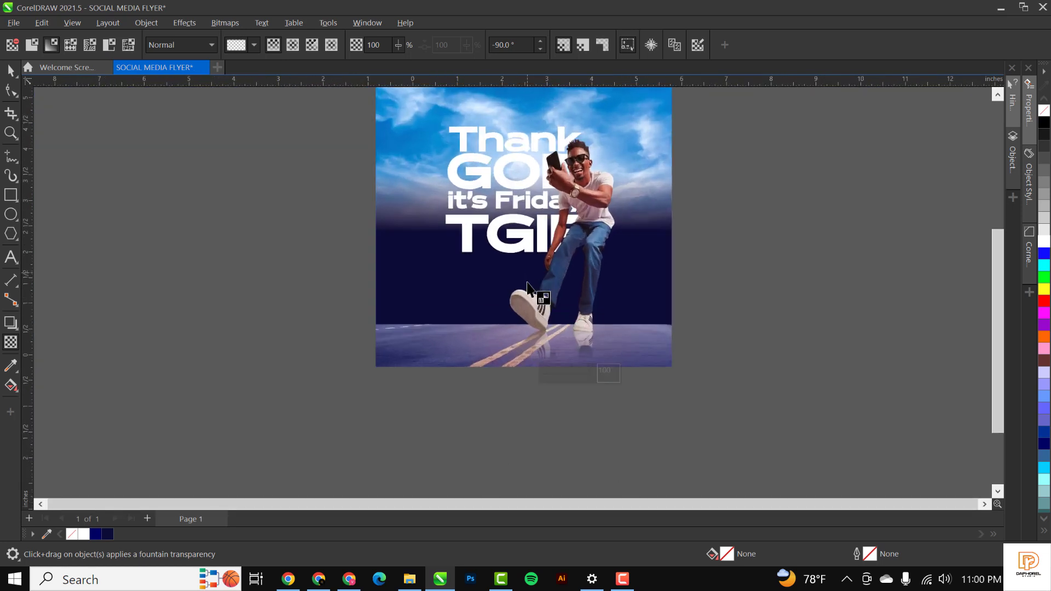
key("space")
scroll(575, 345, "down", 4)
scroll(572, 356, "up", 2)
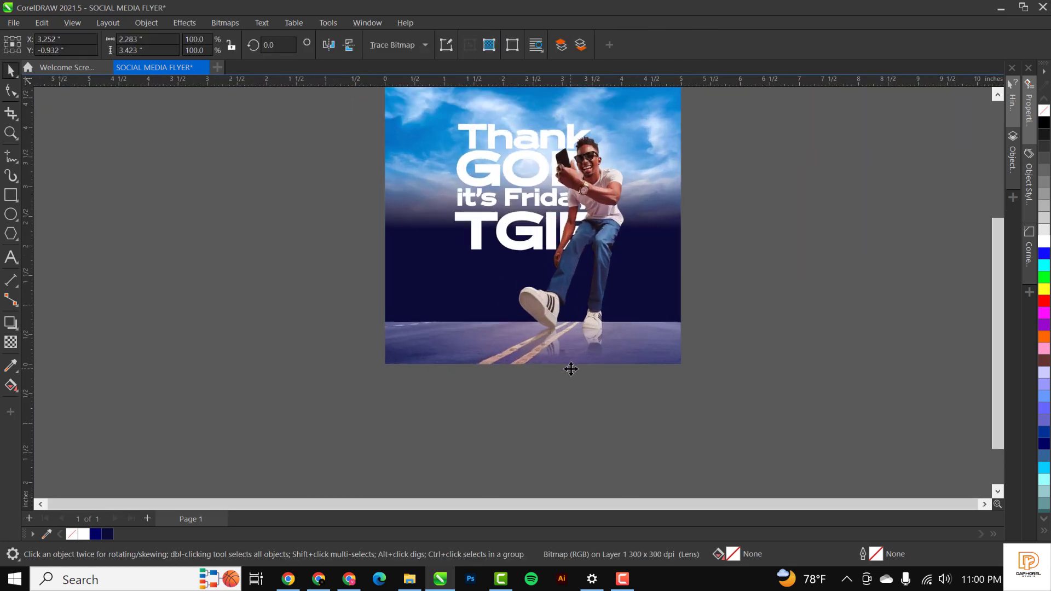
scroll(578, 328, "down", 1)
scroll(581, 369, "down", 1)
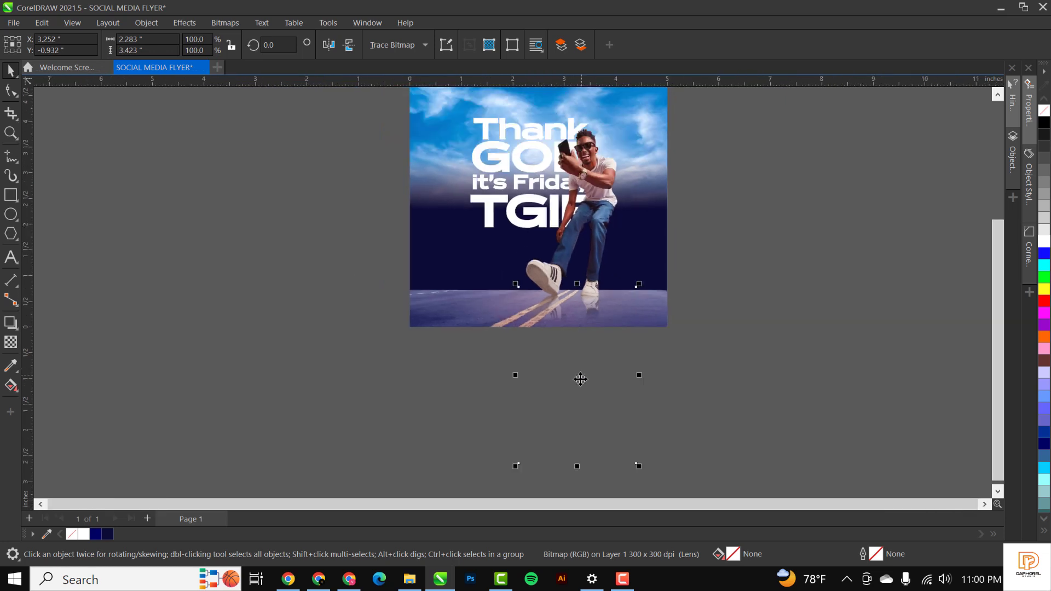
Step: Cut the reflection and paste it inside the flyer background's PowerClip frame, and finish editing the frame
left_click_drag(578, 380, 708, 388)
key("ctrl+z")
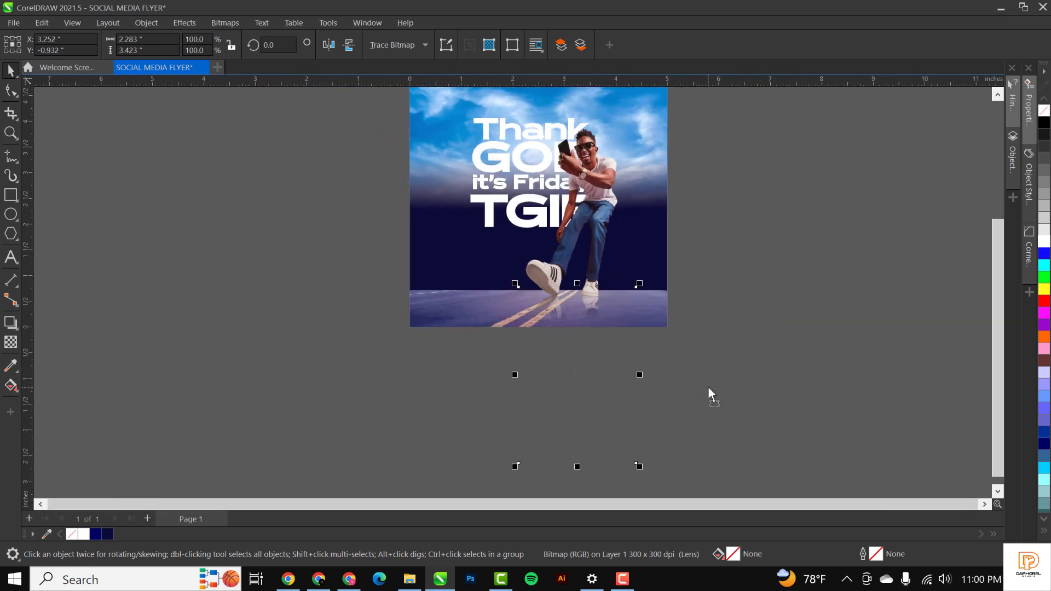
left_click(708, 389)
double_click(650, 305)
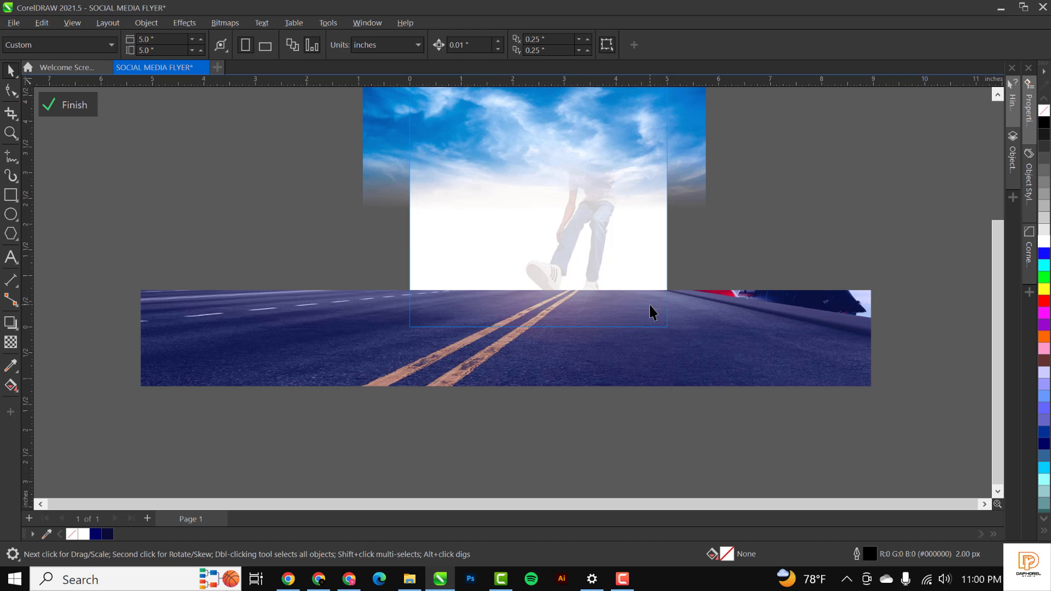
key("ctrl+v")
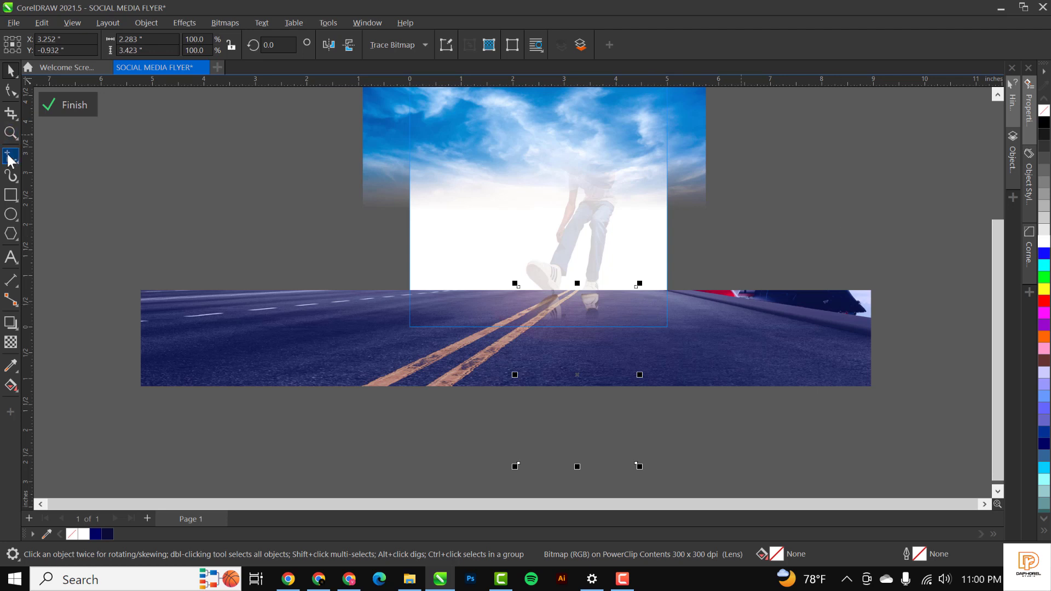
left_click(79, 104)
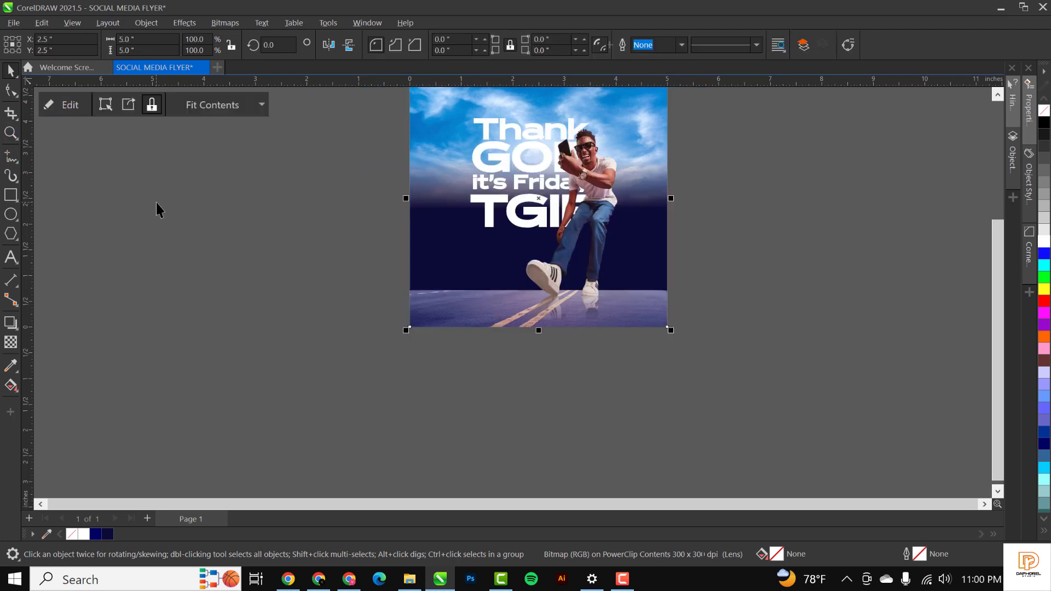
left_click(156, 202)
key("shift+F4")
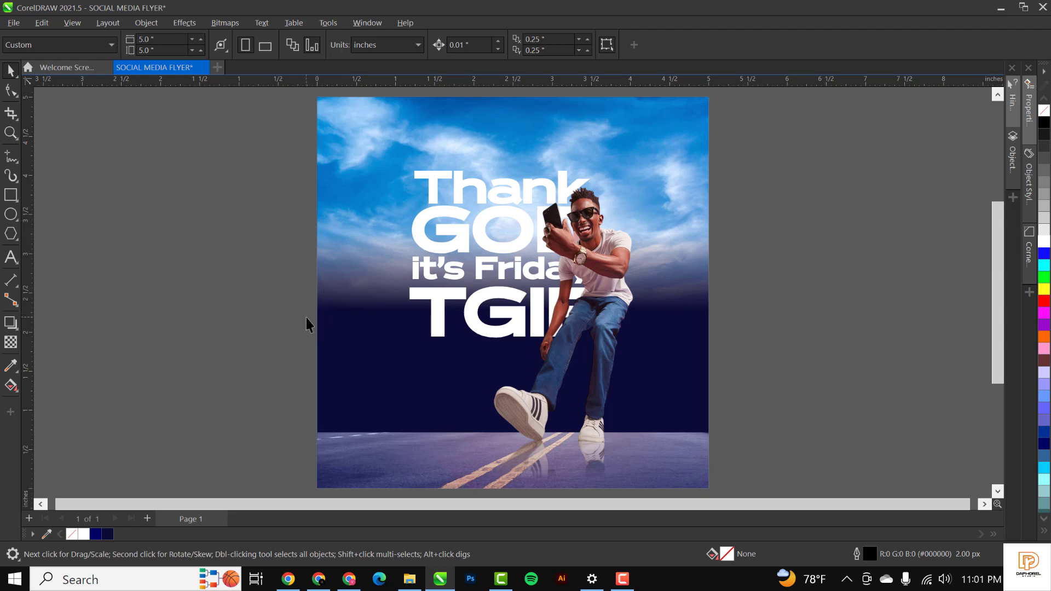
Step: Draw a rectangle about 3.2 × 0.91 inches below TGIF from the flyer's left edge, filled with blue sampled from the sky and without outline
left_click(10, 195)
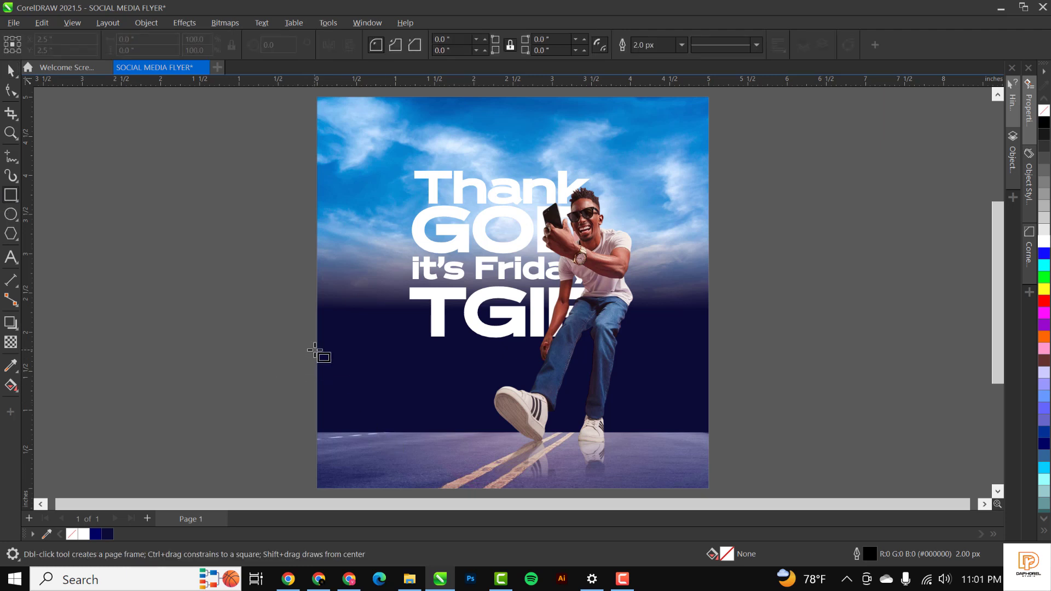
left_click_drag(318, 344, 567, 414)
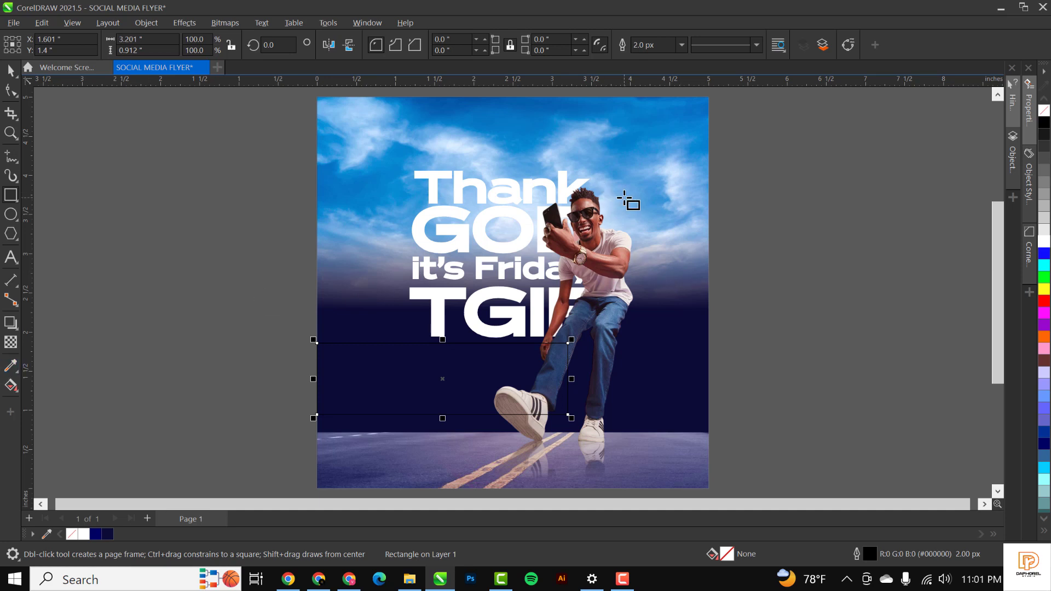
left_click(11, 366)
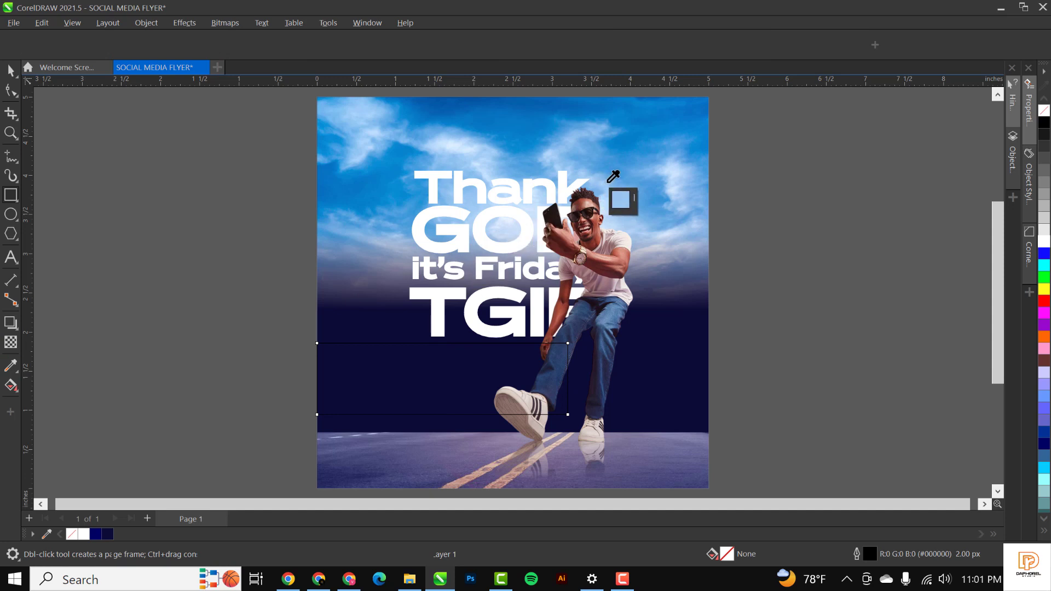
left_click(624, 141)
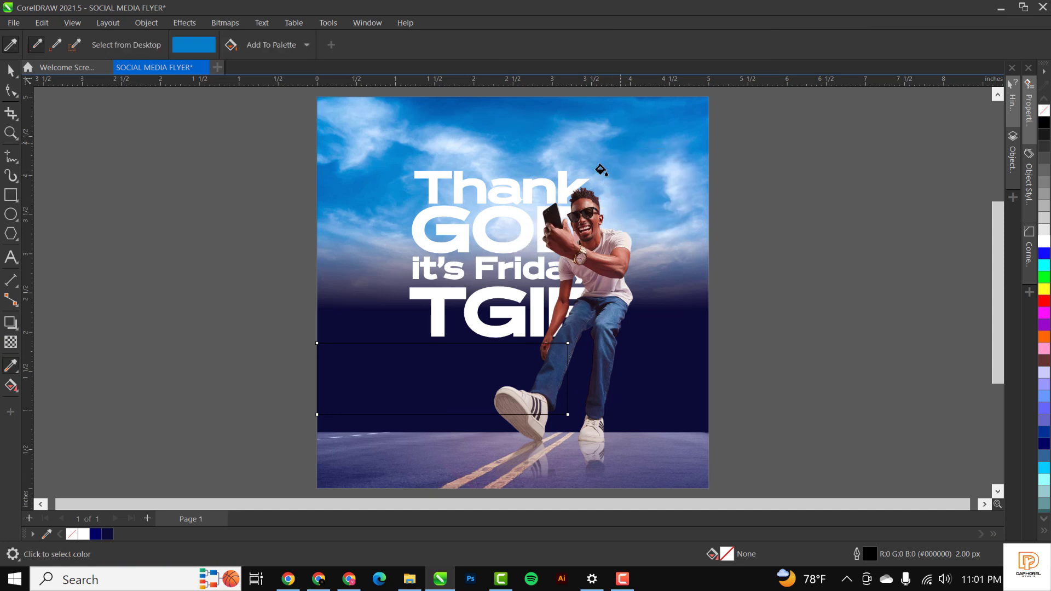
left_click(360, 392)
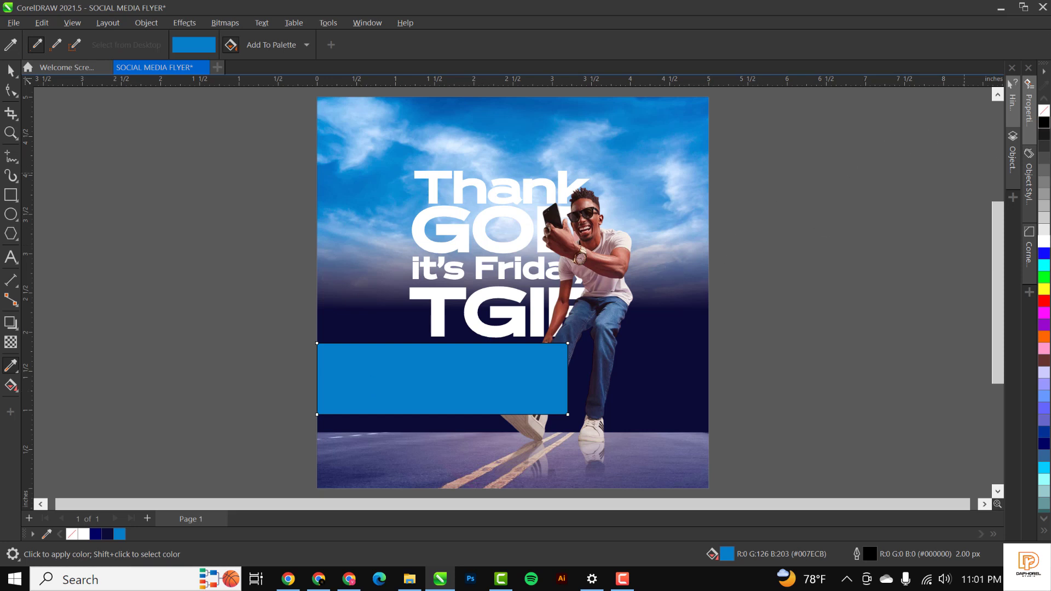
right_click(1044, 111)
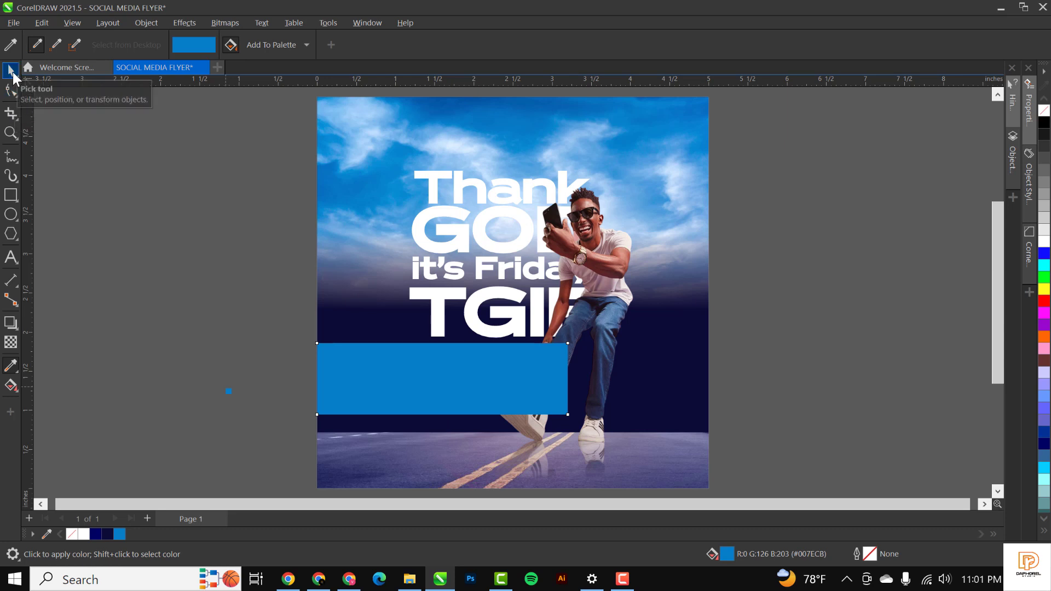
Step: Reduce the blue rectangle's height to about 0.73 inches and fade out its right half with a linear fountain transparency
left_click(11, 70)
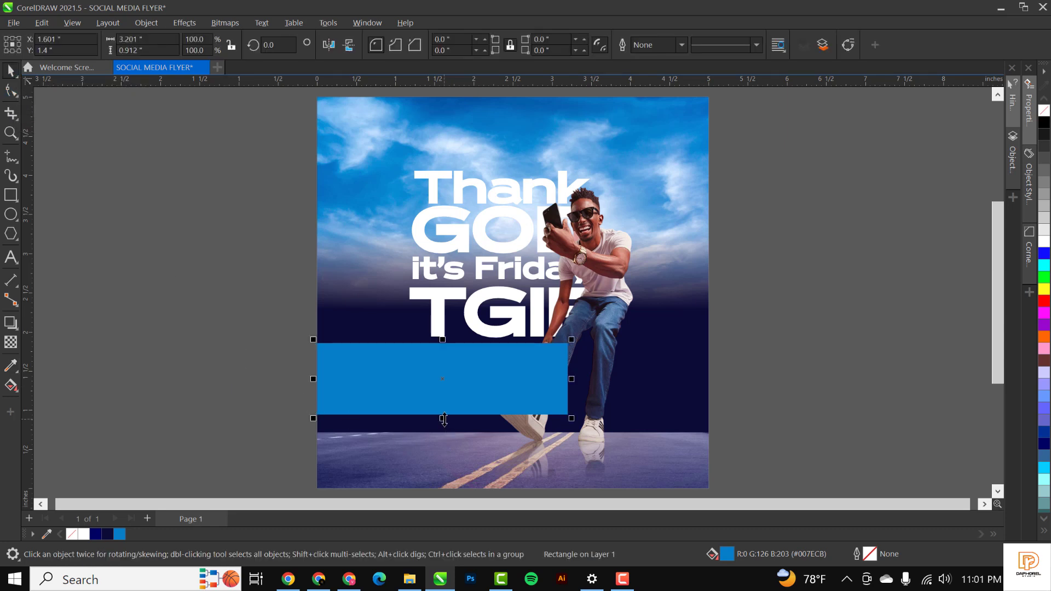
left_click_drag(444, 420, 444, 404)
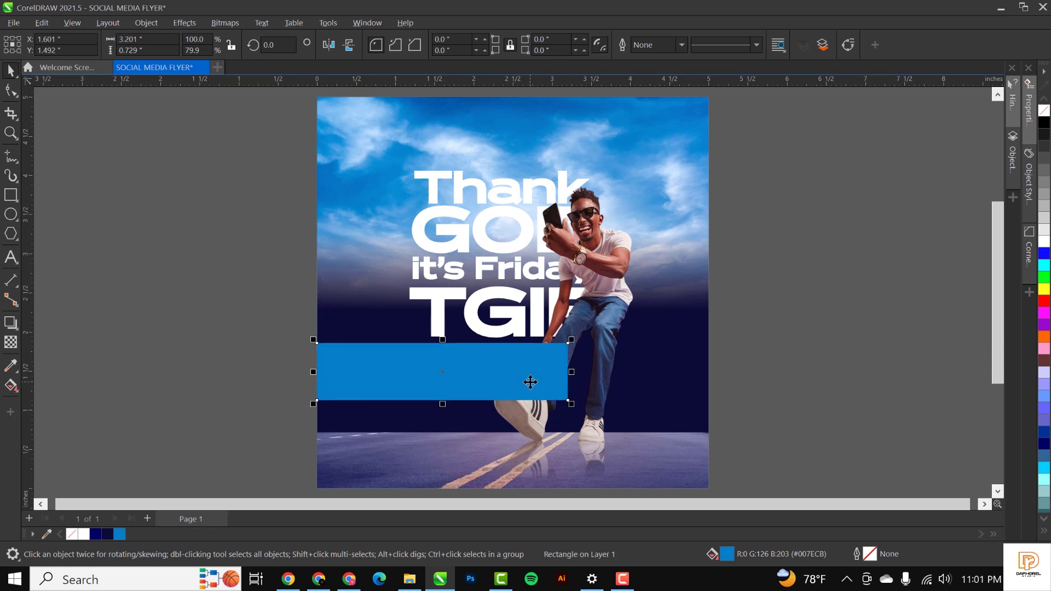
left_click(7, 344)
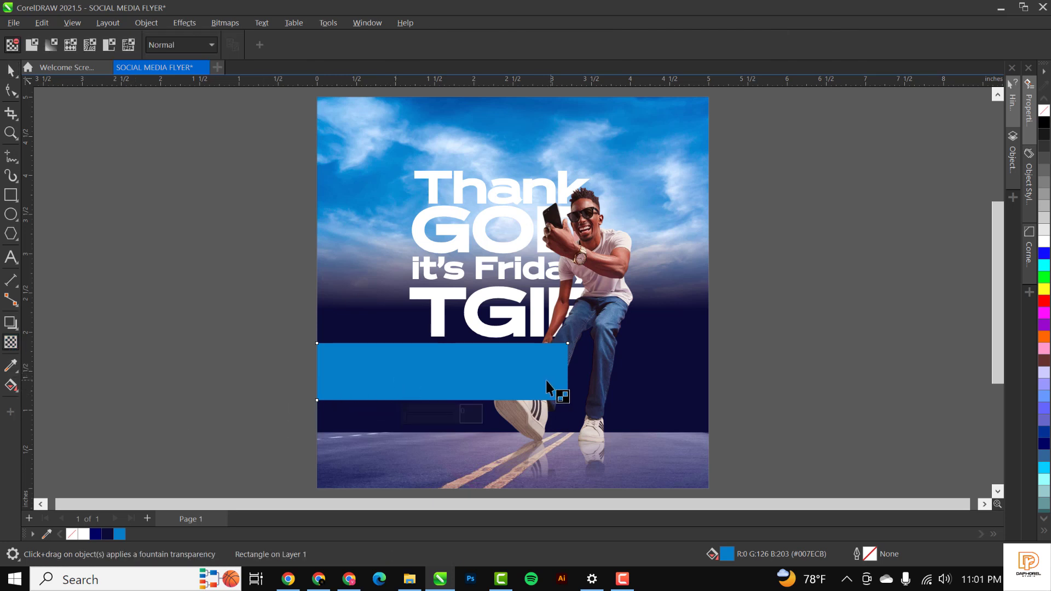
left_click_drag(443, 372, 562, 378)
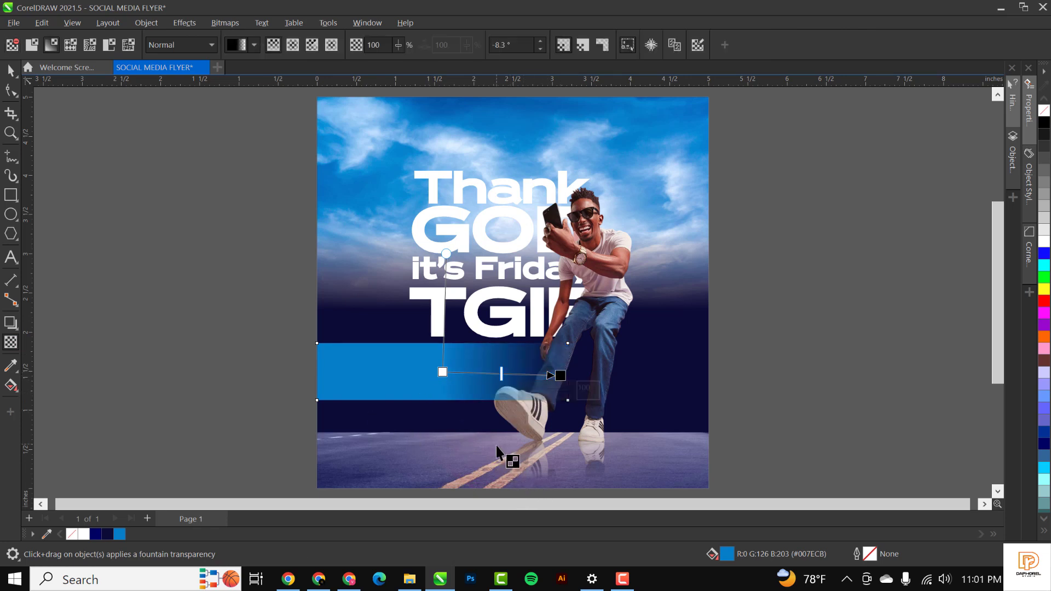
Step: Convert the faded blue rectangle to a 300 dpi RGB Color (24-bit) bitmap with anti-aliasing and a transparent background
left_click(9, 71)
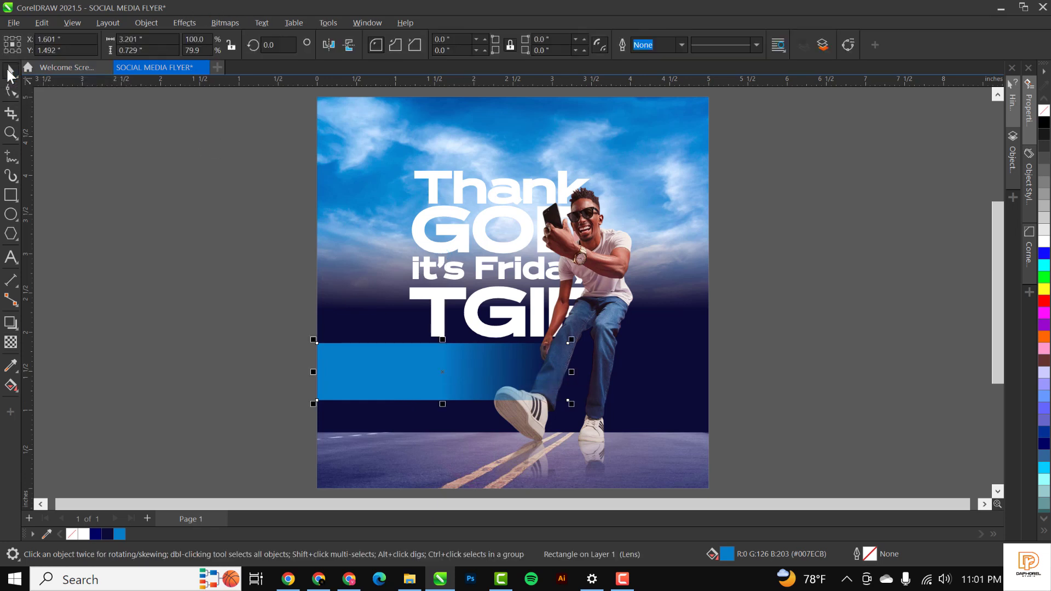
left_click(217, 24)
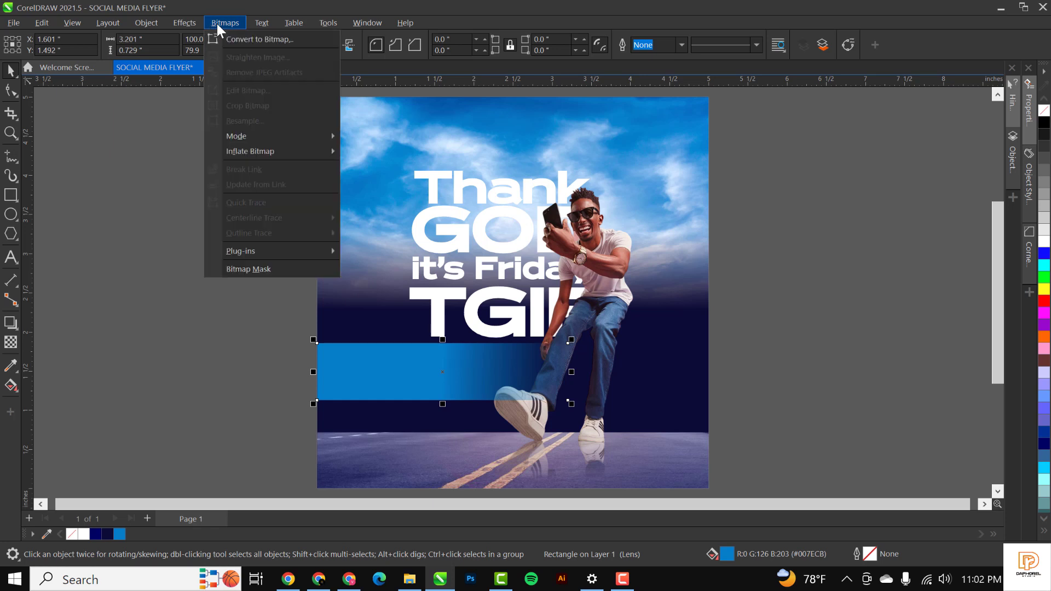
left_click(235, 39)
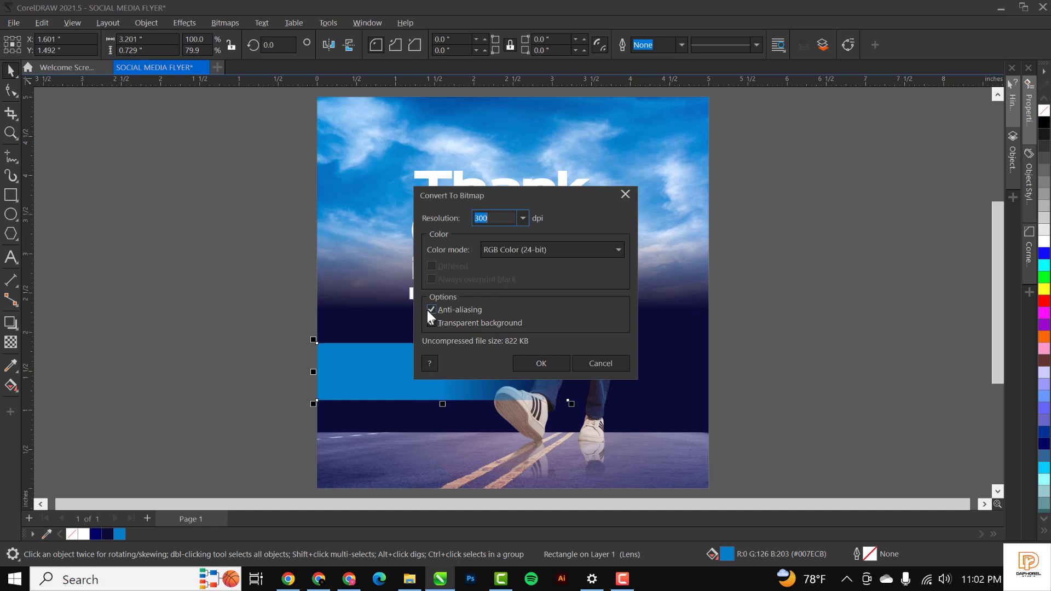
left_click(536, 361)
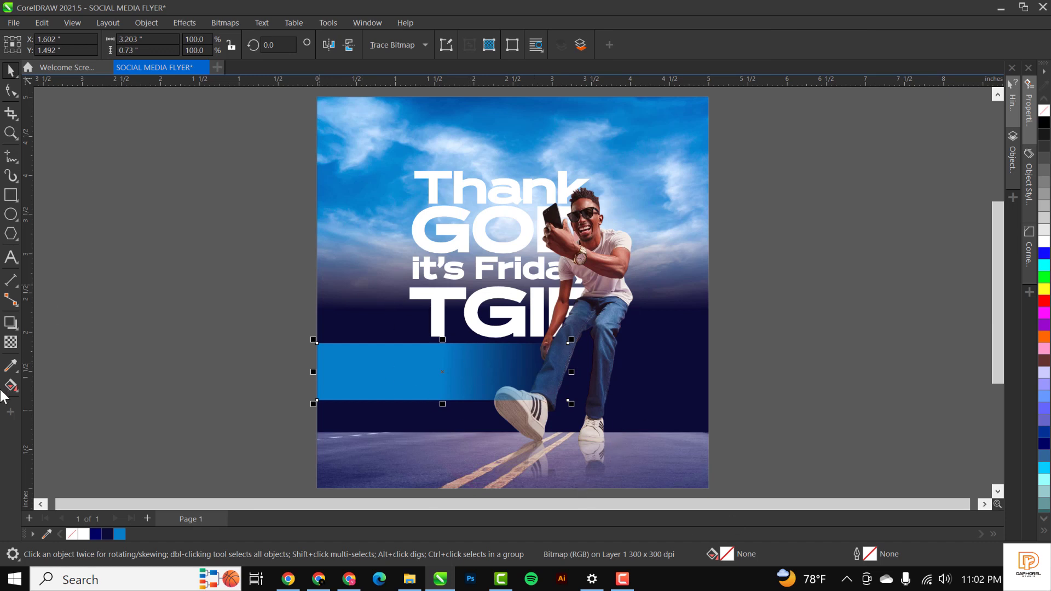
Step: Apply a linear fountain transparency to the blue bar, fading from just right of its centre to its left end
left_click(9, 347)
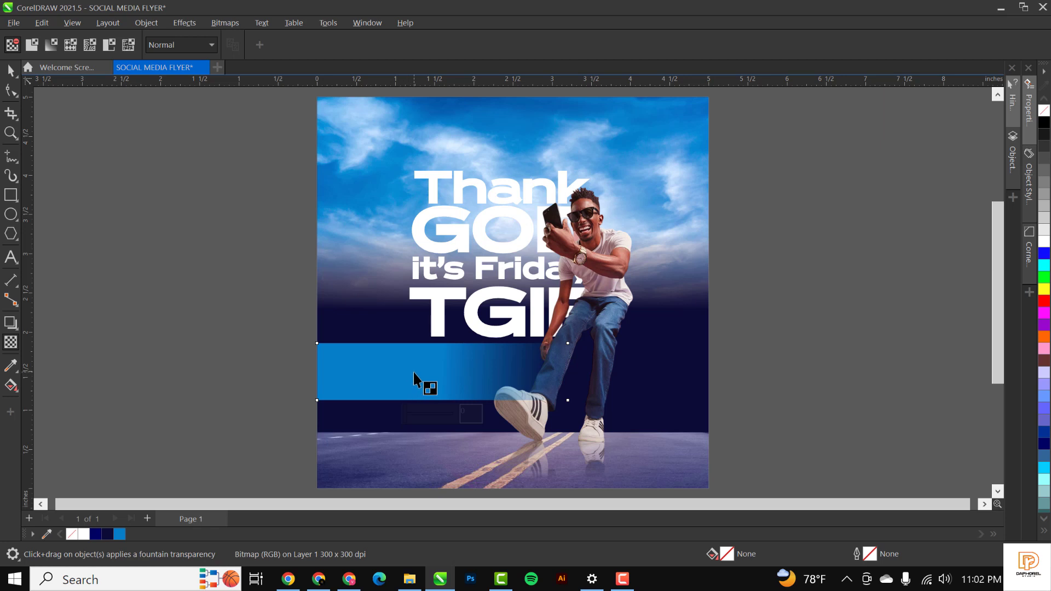
left_click_drag(413, 373, 324, 386)
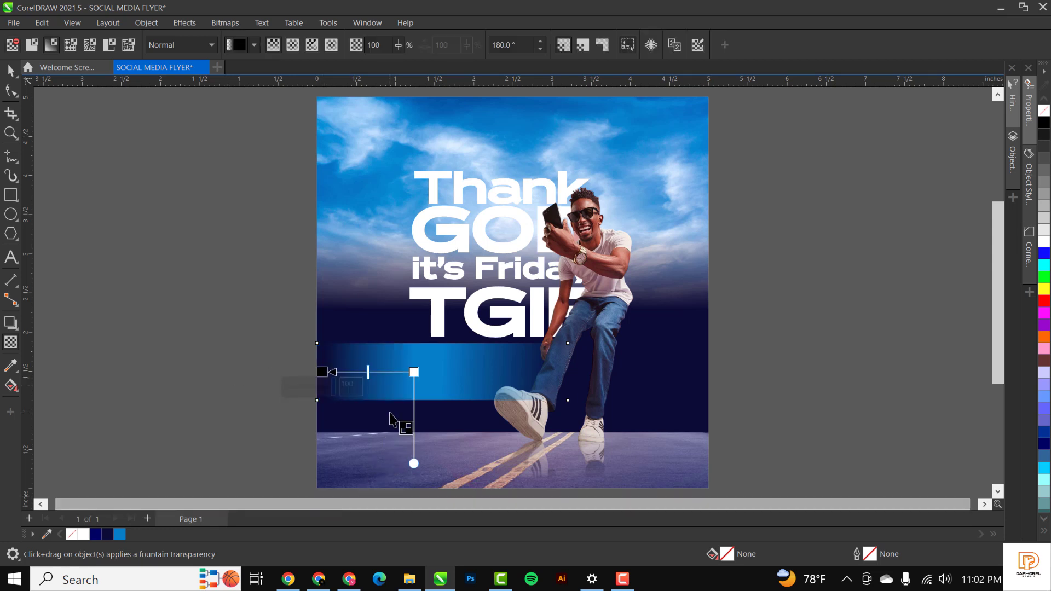
left_click_drag(414, 372, 457, 372)
key("space")
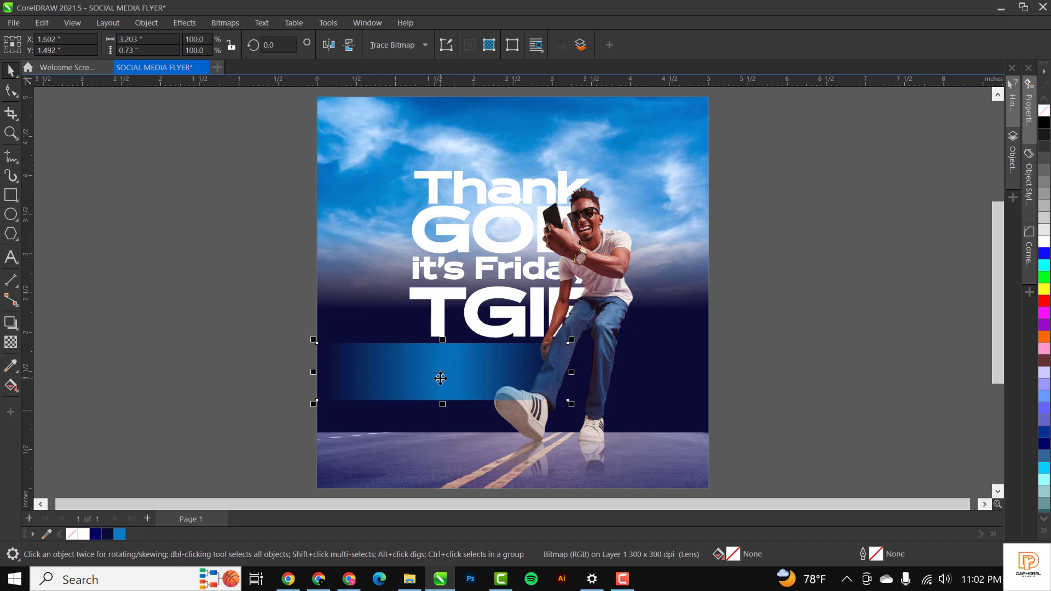
Step: Bring the man cutout in front of the blue bar
left_click(603, 240)
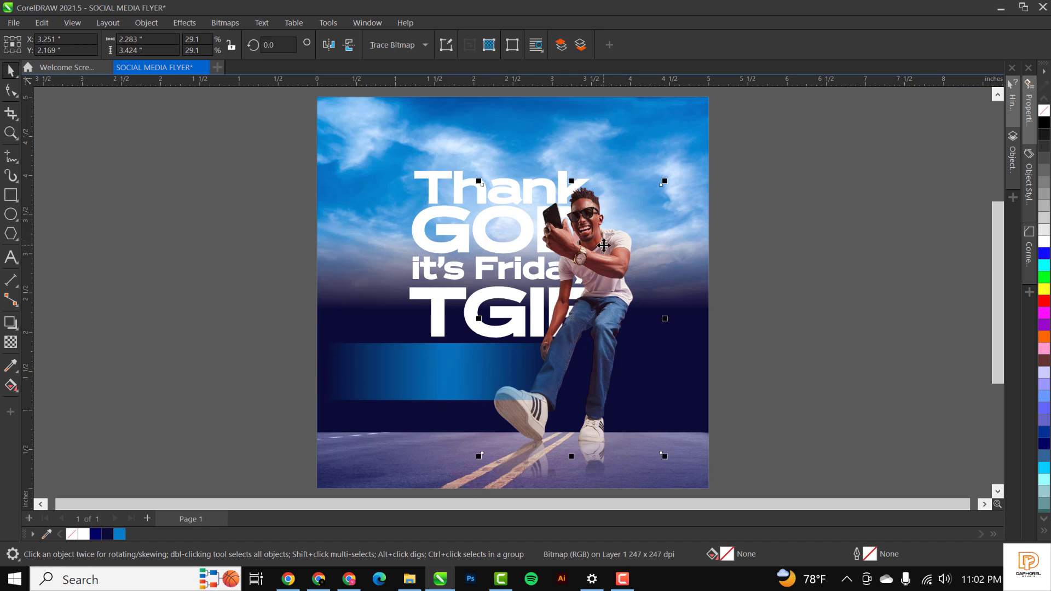
key("shift+Page_Up")
left_click(411, 361)
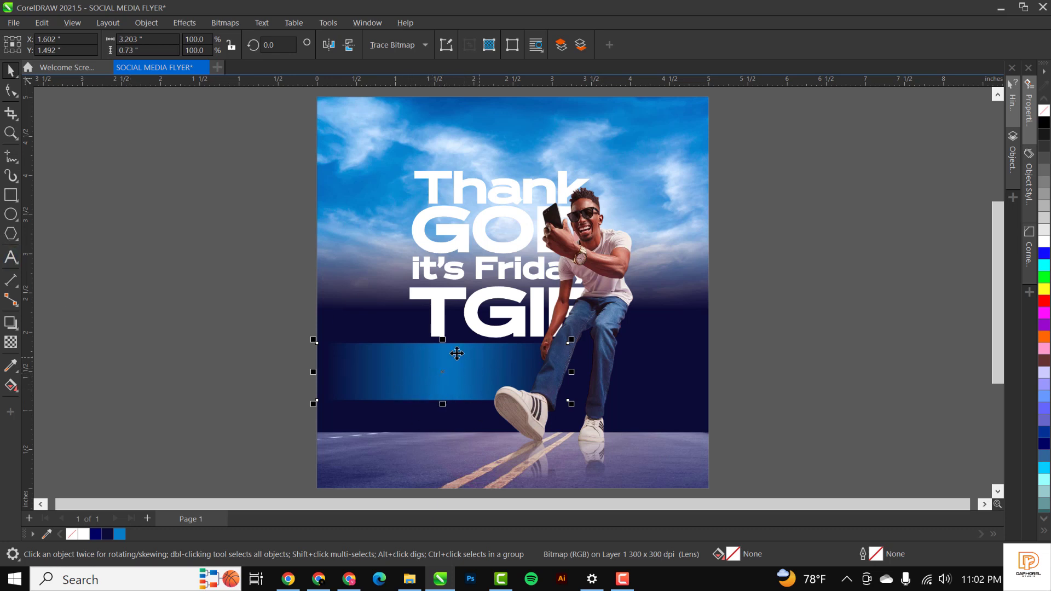
Step: Add the two-line text "It's Friday! Time to go / make stories for" beside the flyer, starting in the empty area to its left
left_click(9, 257)
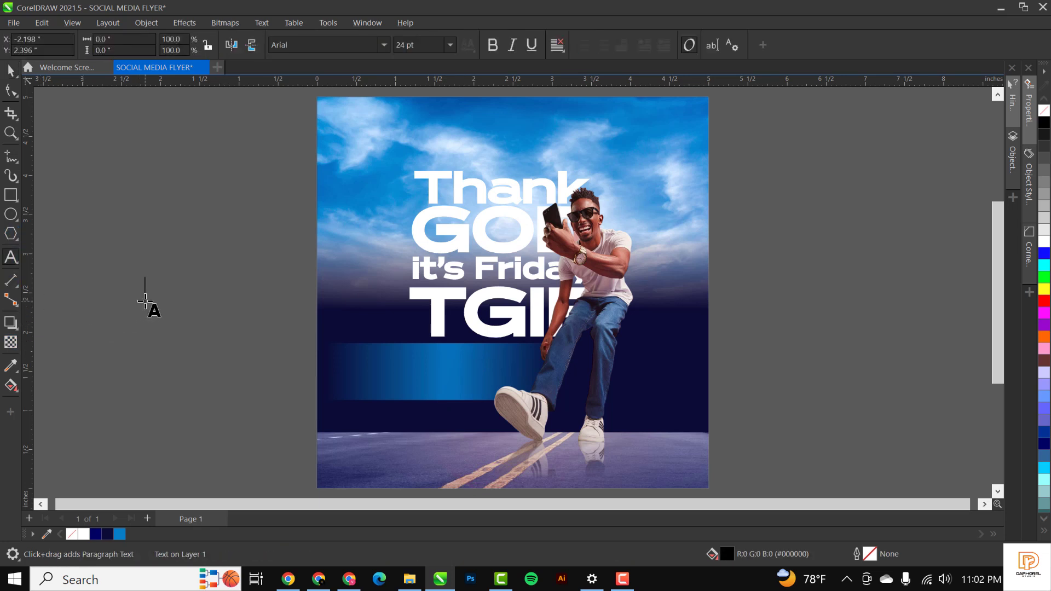
type("It's")
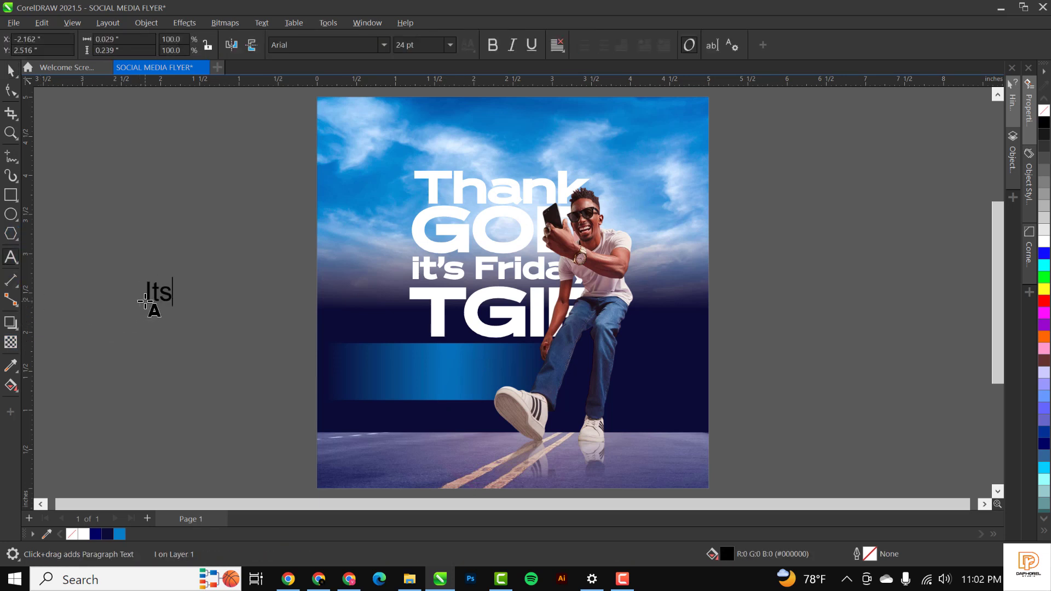
type(" Friday")
key("BackSpace")
type(",")
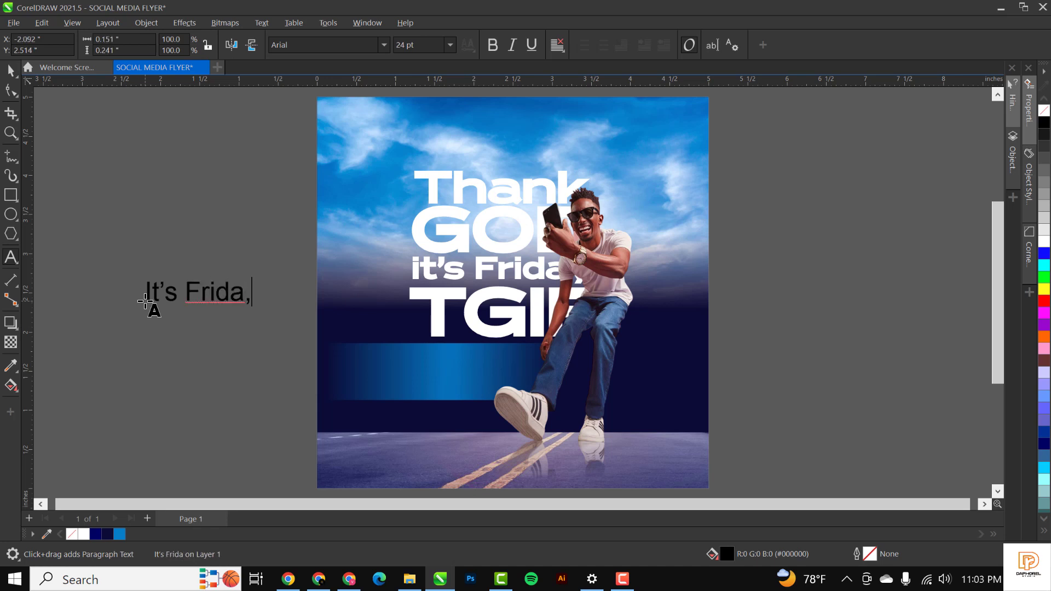
key("BackSpace")
key("BackSpace")
type("y! Ti")
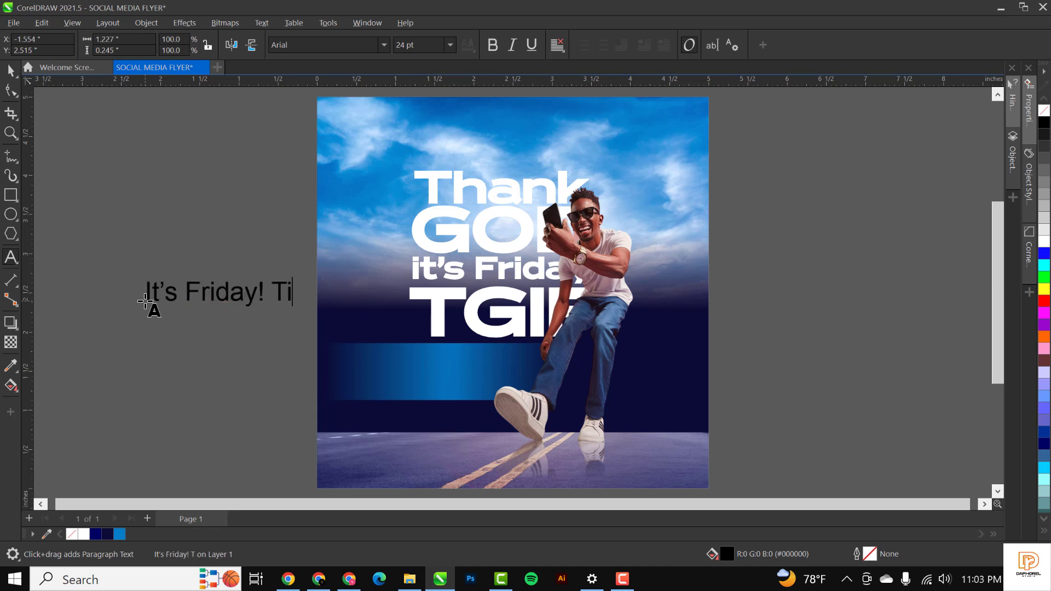
type("me to go")
key("Return")
type("make ")
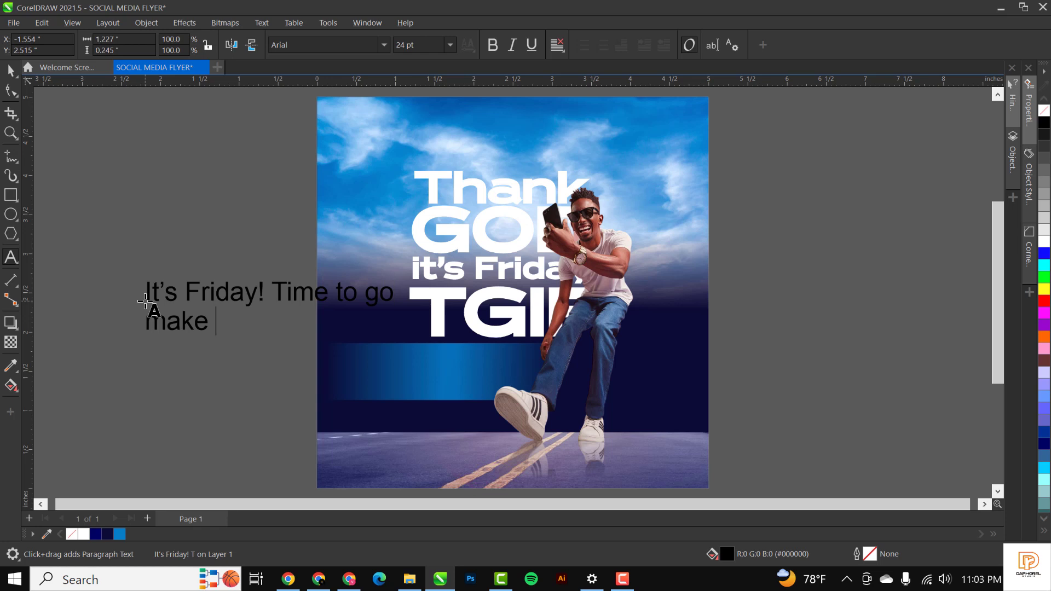
type("storie")
key("BackSpace")
type("ies")
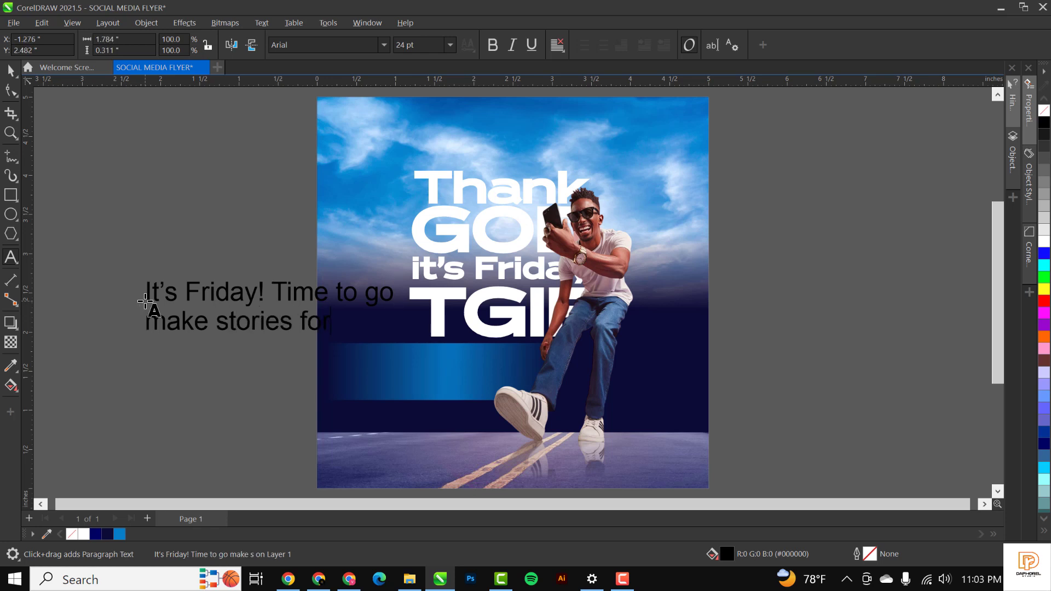
Step: Set the caption's font to Montserrat, move it onto the blue bar and scale it down to about 9.5 pt
key("ctrl+space")
left_click(296, 44)
type("Mons")
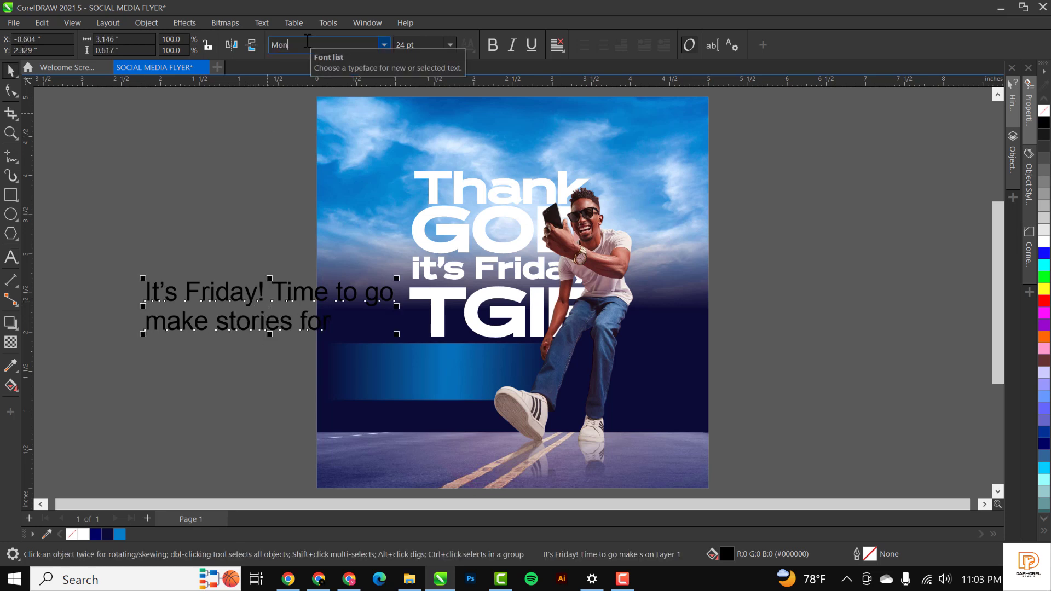
key("Return")
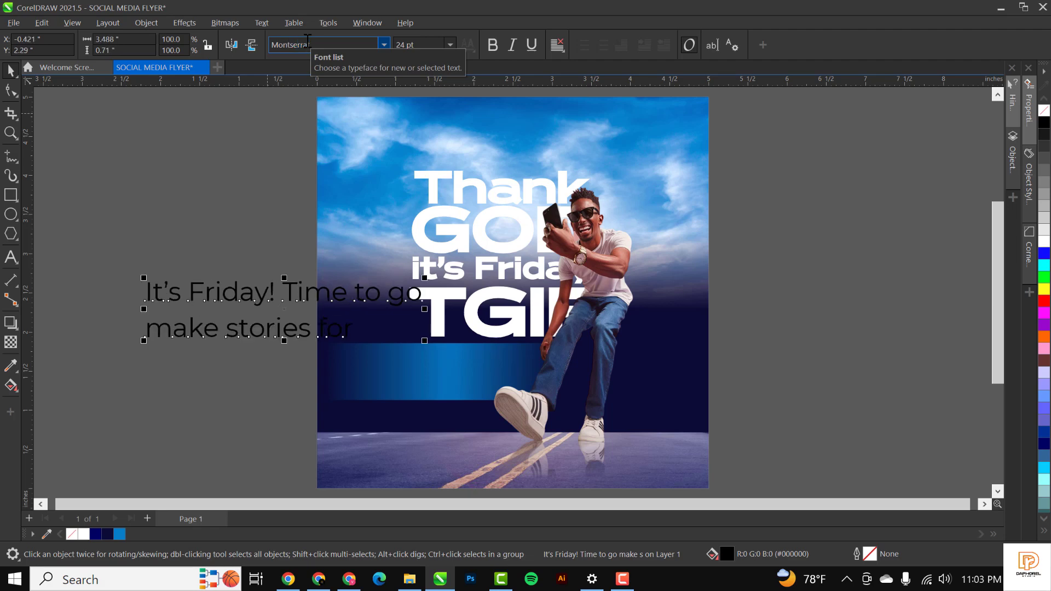
left_click_drag(268, 302, 531, 373)
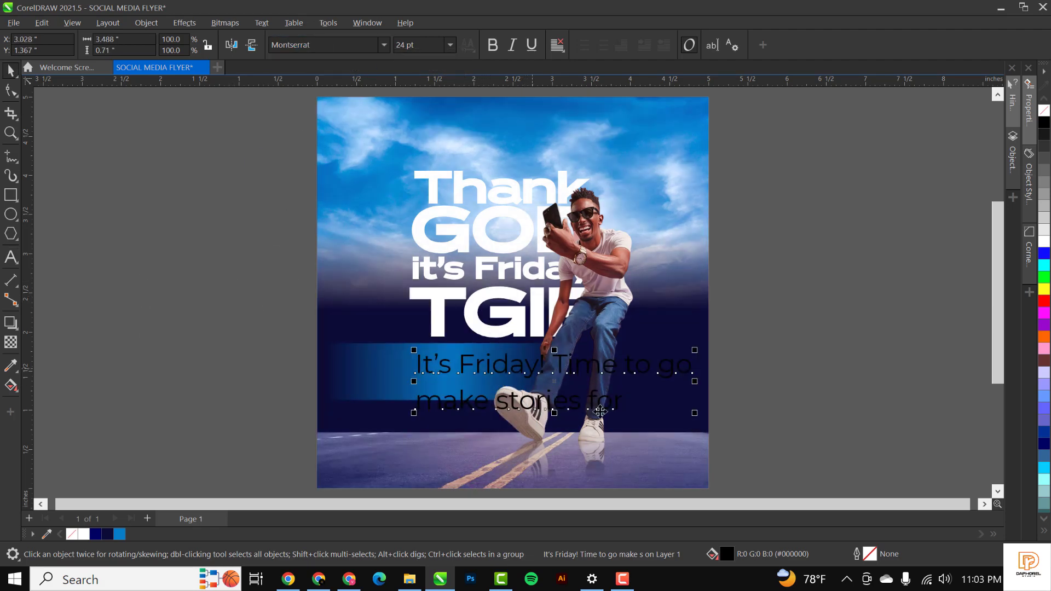
left_click_drag(695, 415, 530, 381)
Step: Tighten the caption's line spacing, set its font to Montserrat SemiBold and fill it with white
key("F10")
left_click_drag(413, 372, 454, 394)
key("ctrl+space")
left_click(385, 45)
left_click(353, 156)
left_click(1044, 242)
Step: Duplicate the caption directly below itself and replace the copy's text with "Monday"
right_click(453, 394)
key("F8")
key("ctrl+a")
type("Monday")
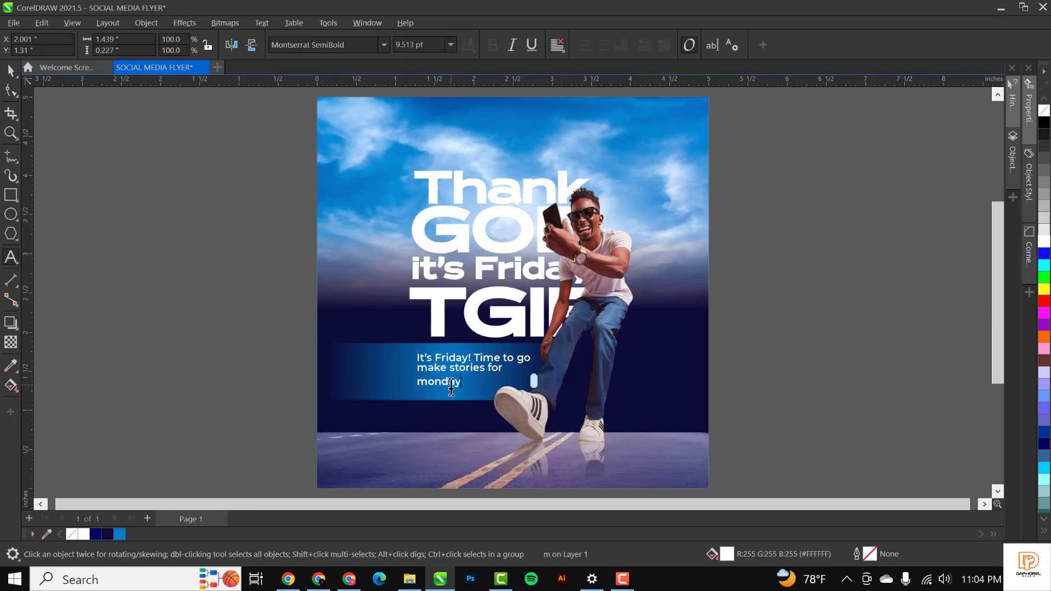
Step: Set the font of the "Monday" text to Attention
key("ctrl+space")
left_click(371, 46)
type("Attention")
key("Return")
scroll(432, 402, "up", 2)
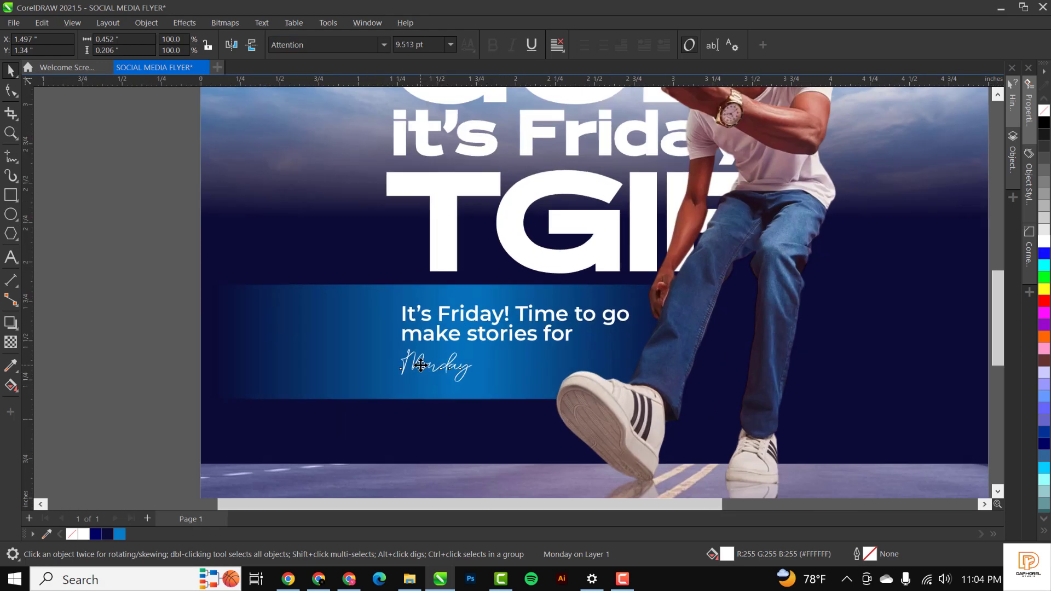
Step: Try a lowercase "m" as the first letter of the "Monday" text
double_click(425, 365)
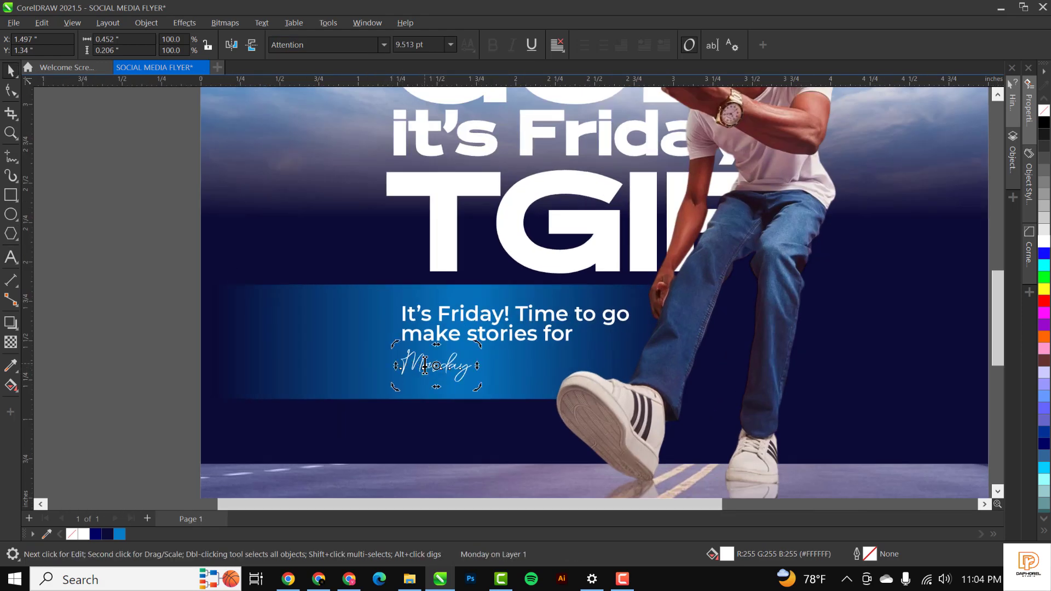
left_click_drag(425, 364, 400, 365)
type("m")
key("ctrl+space")
key("ctrl+z")
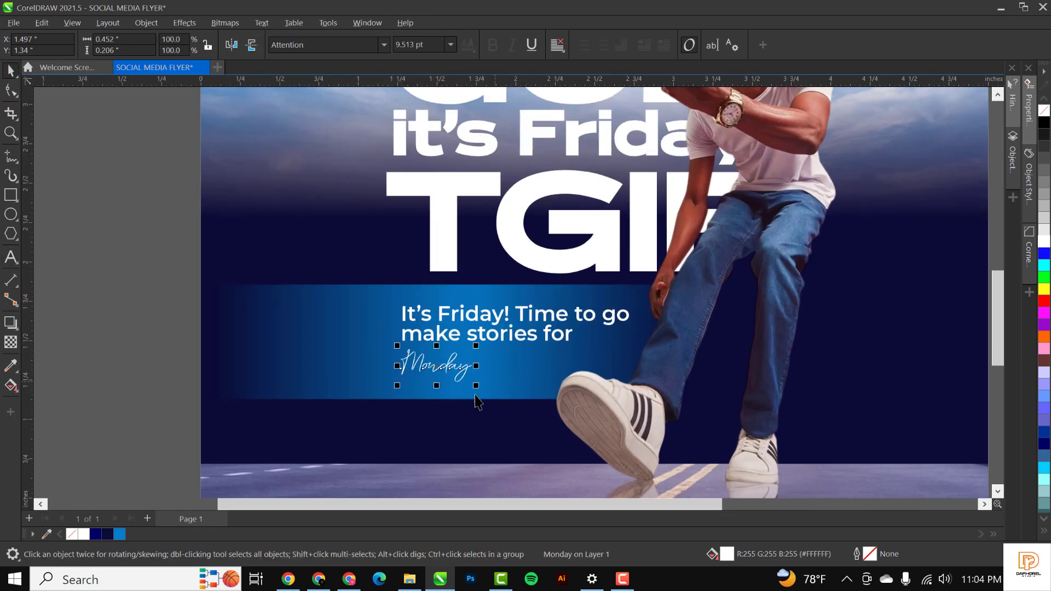
Step: Enlarge the "Monday" text to about 13.7 pt and set its font to Bacalisties
left_click_drag(480, 387, 508, 386)
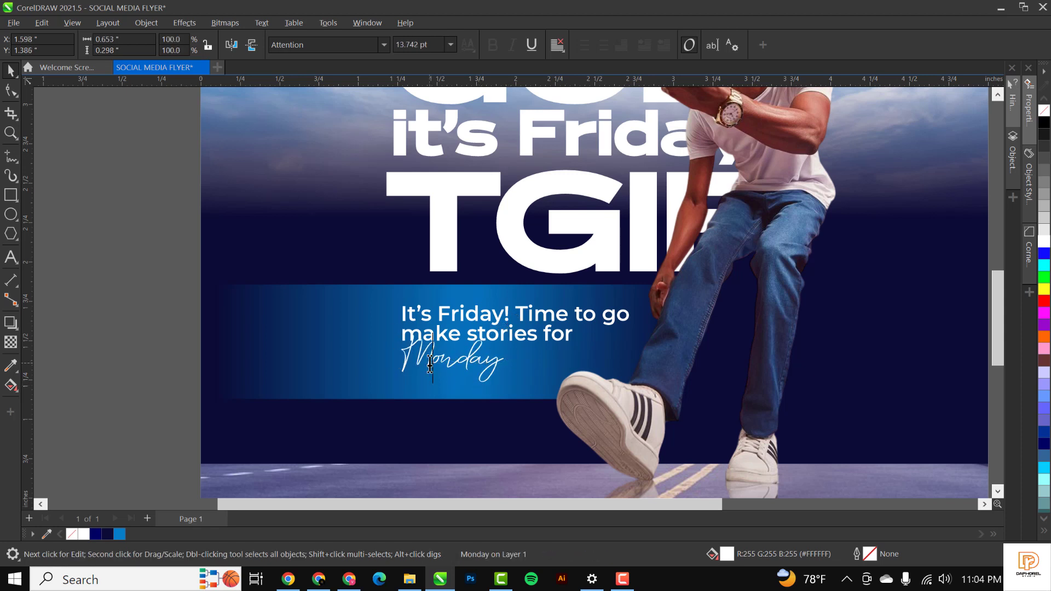
left_click(311, 45)
type("Bacalisties")
key("Return")
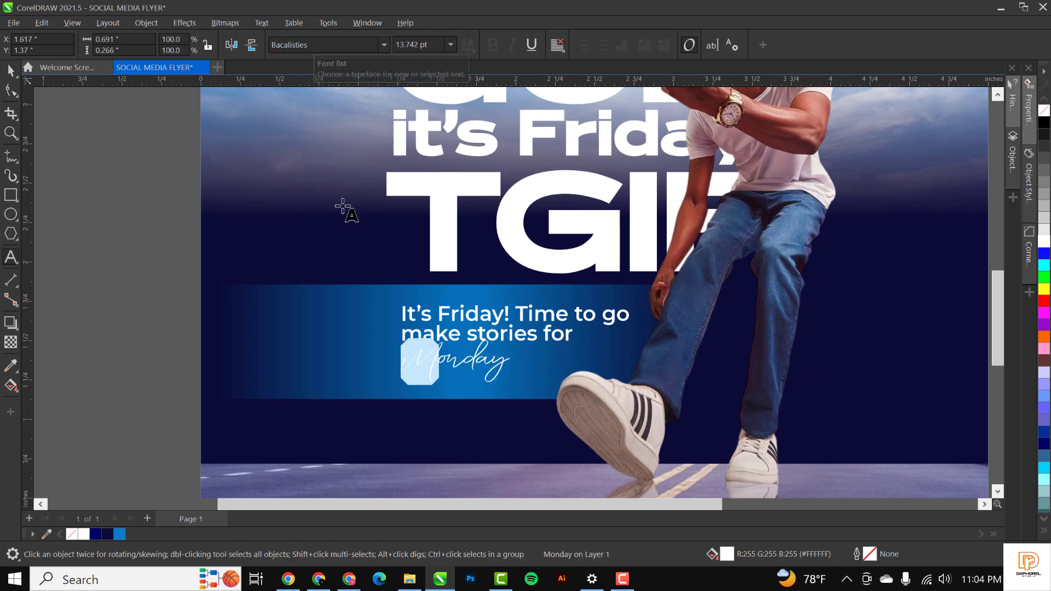
Step: Give the "Monday" text a yellow fill and yellow outline, and enlarge it to about 15.2 pt
right_click(1039, 245)
left_click(1044, 290)
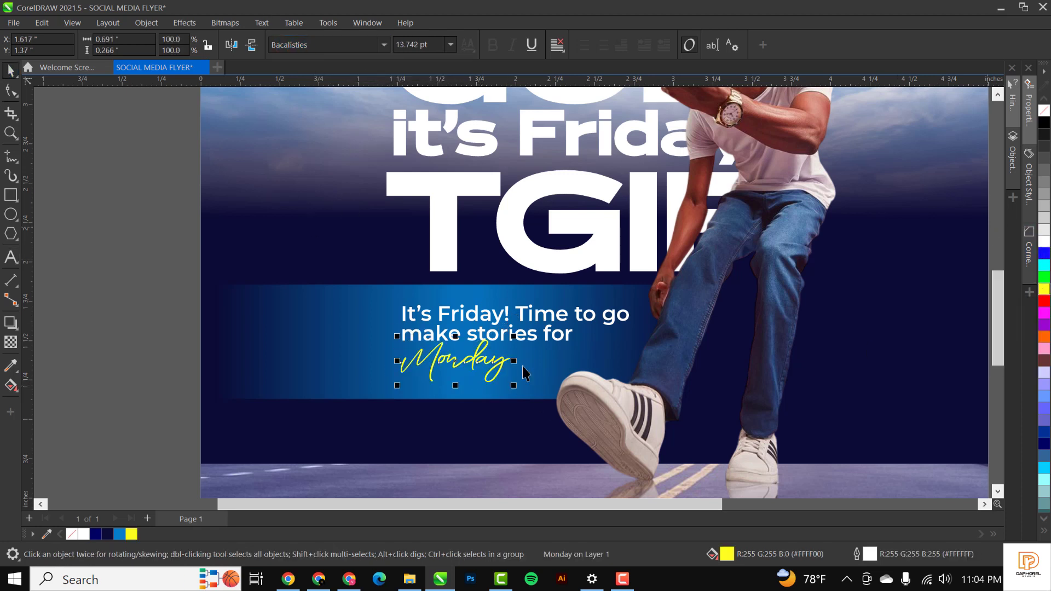
right_click(1044, 289)
left_click_drag(513, 336, 526, 331)
Step: Try the script-font "Monday" with a lowercase "m" and undo it
double_click(441, 360)
left_click_drag(441, 362, 393, 369)
type("m")
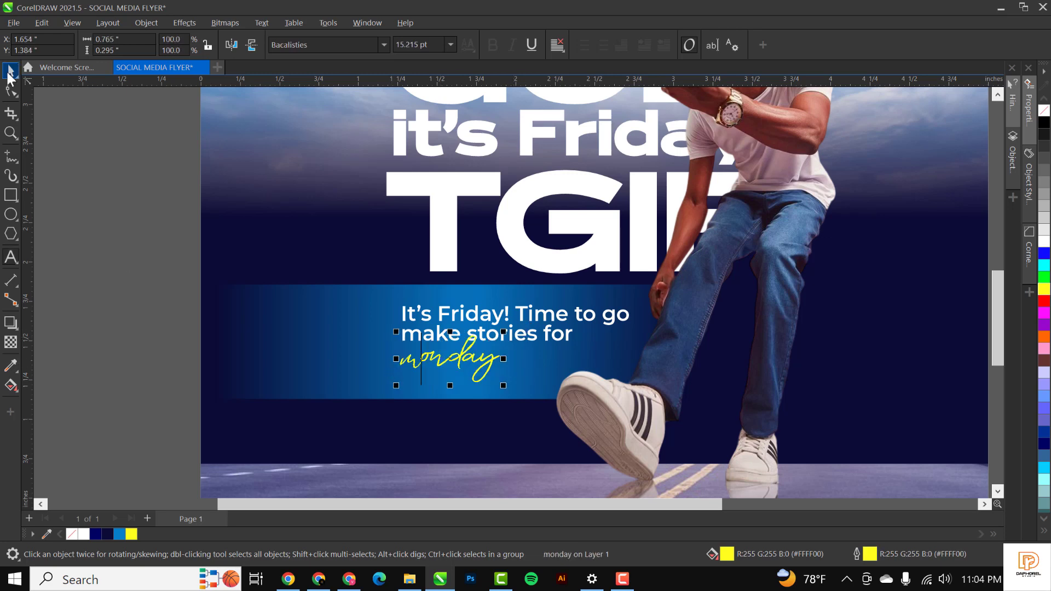
left_click(10, 72)
key("ctrl+z")
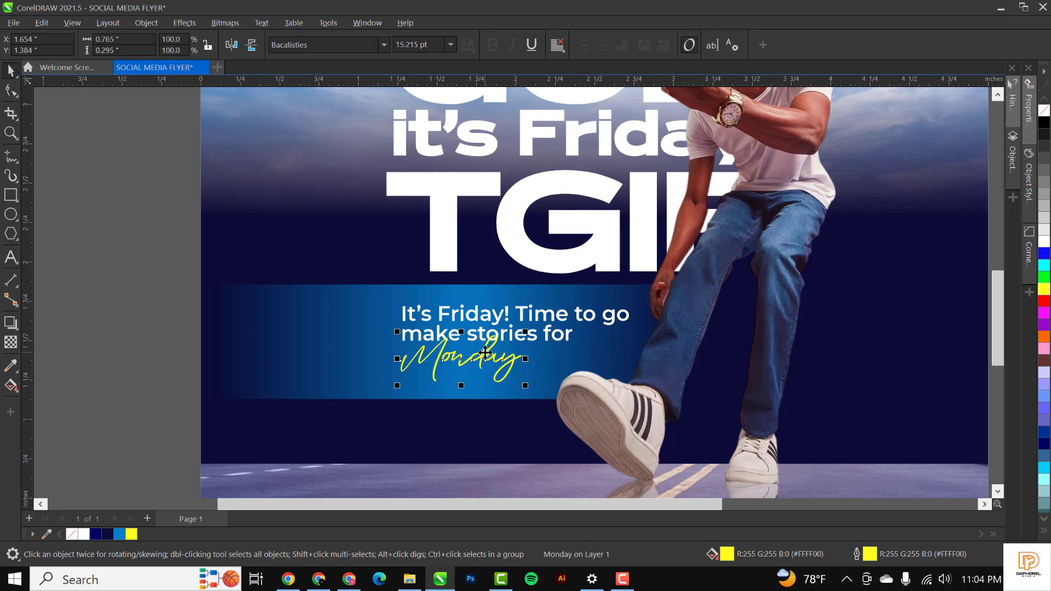
Step: Nudge the yellow "Monday" text slightly down and add a period at its end
left_click_drag(485, 353, 485, 355)
double_click(518, 362)
type(".")
left_click(10, 71)
scroll(351, 308, "down", 2)
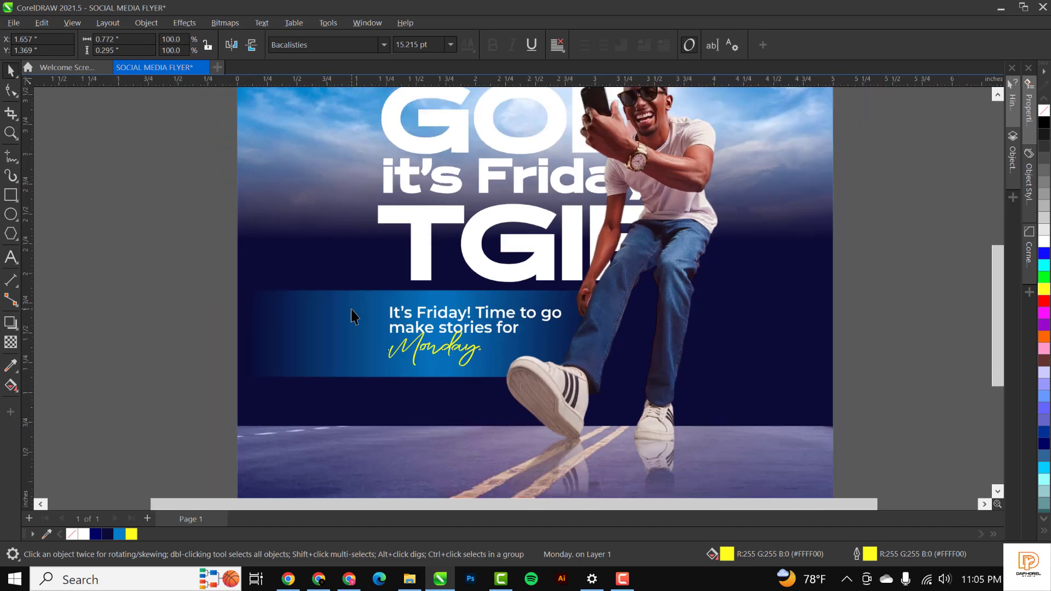
scroll(352, 310, "down", 1)
key("F4")
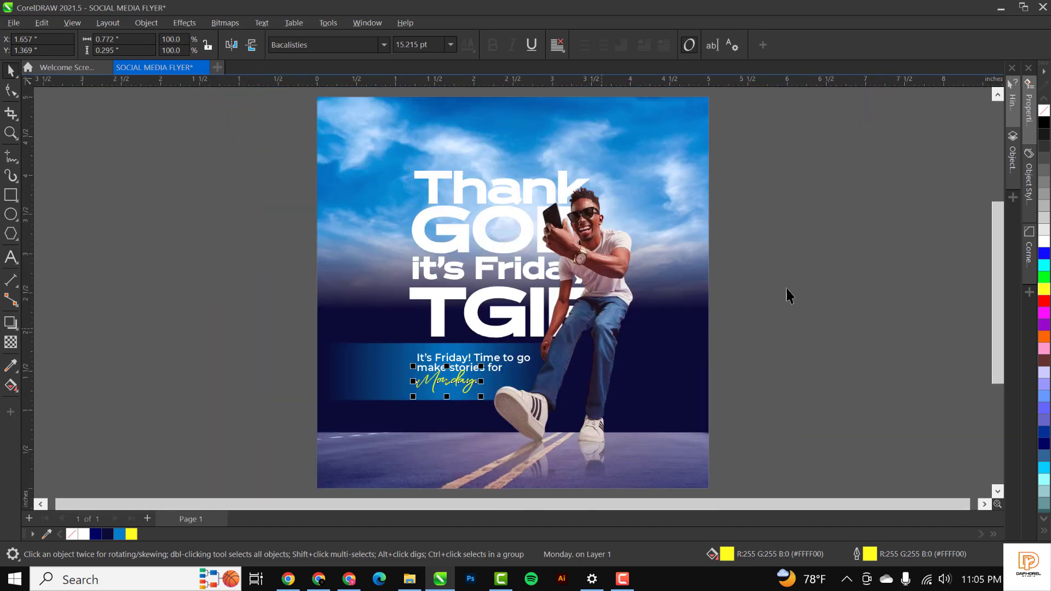
left_click(797, 274)
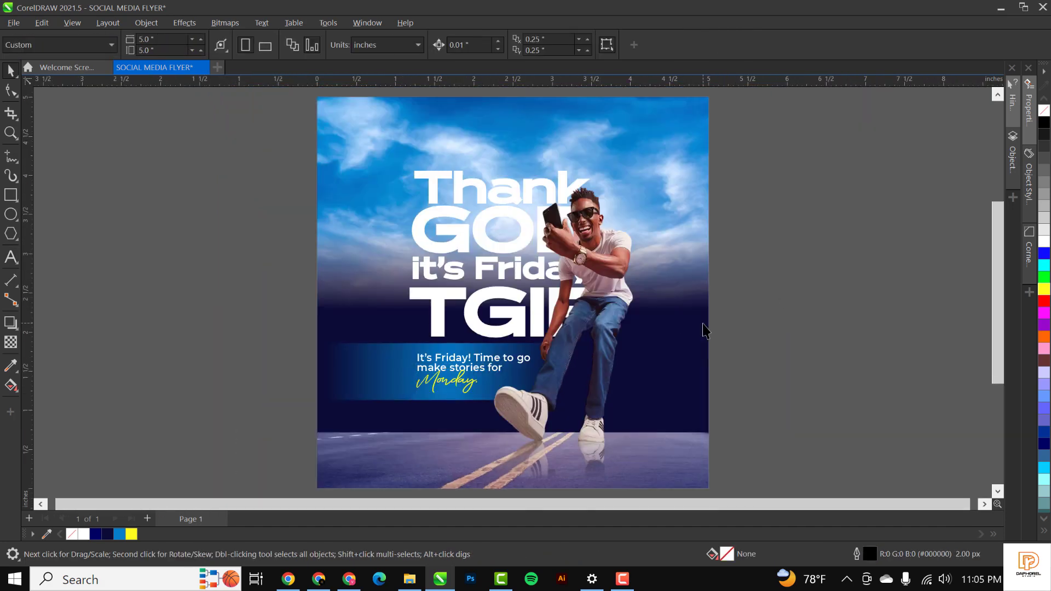
Step: Enlarge the white caption and the yellow "Monday." text together slightly
left_click(447, 362)
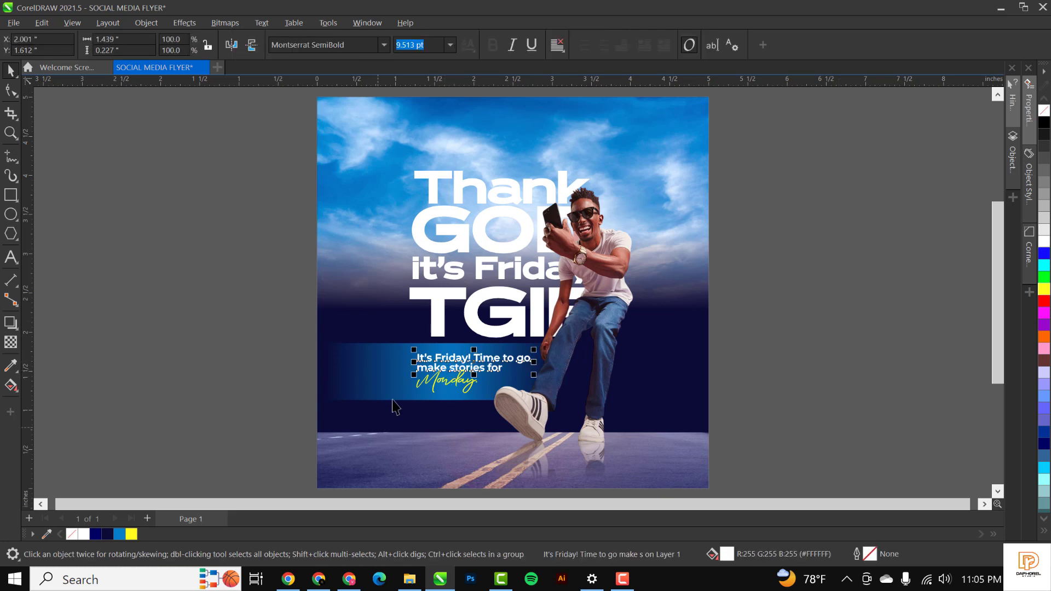
left_click(444, 387, "shift")
left_click_drag(536, 396, 597, 419)
left_click(860, 350)
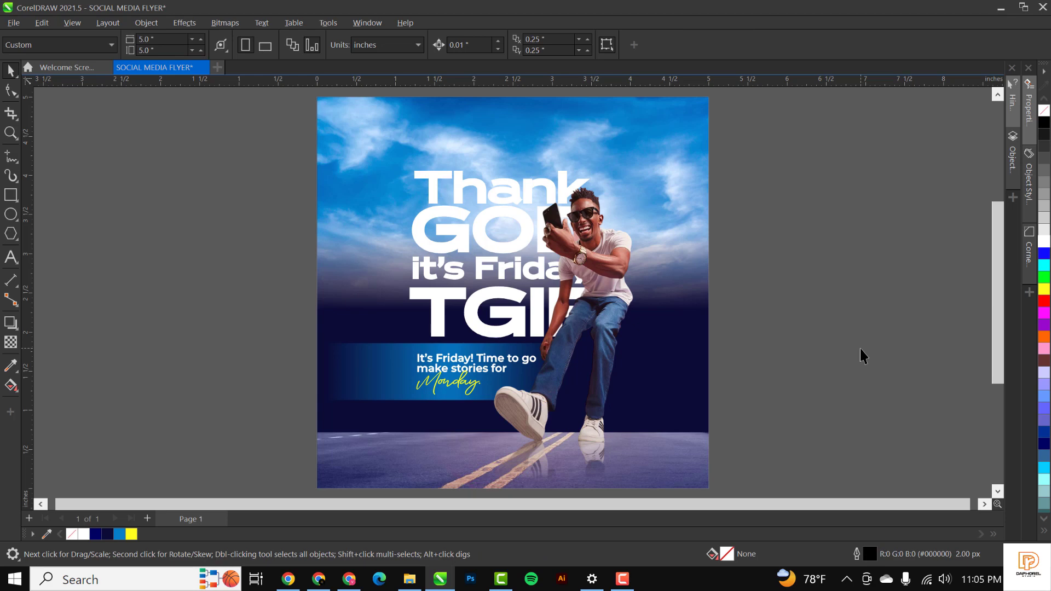
scroll(392, 281, "down", 1)
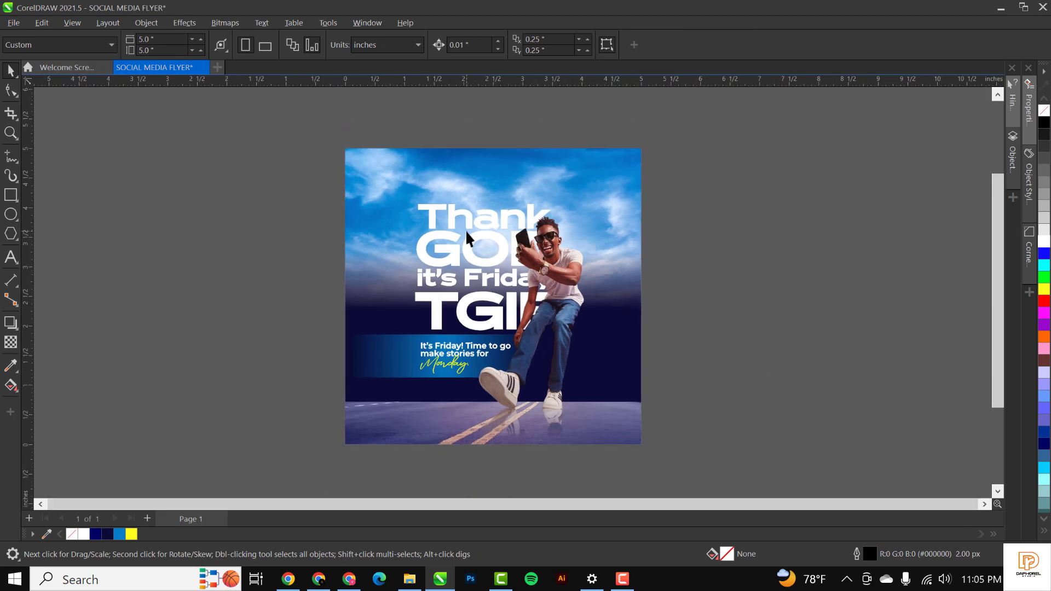
scroll(466, 229, "up", 2)
scroll(416, 312, "down", 2)
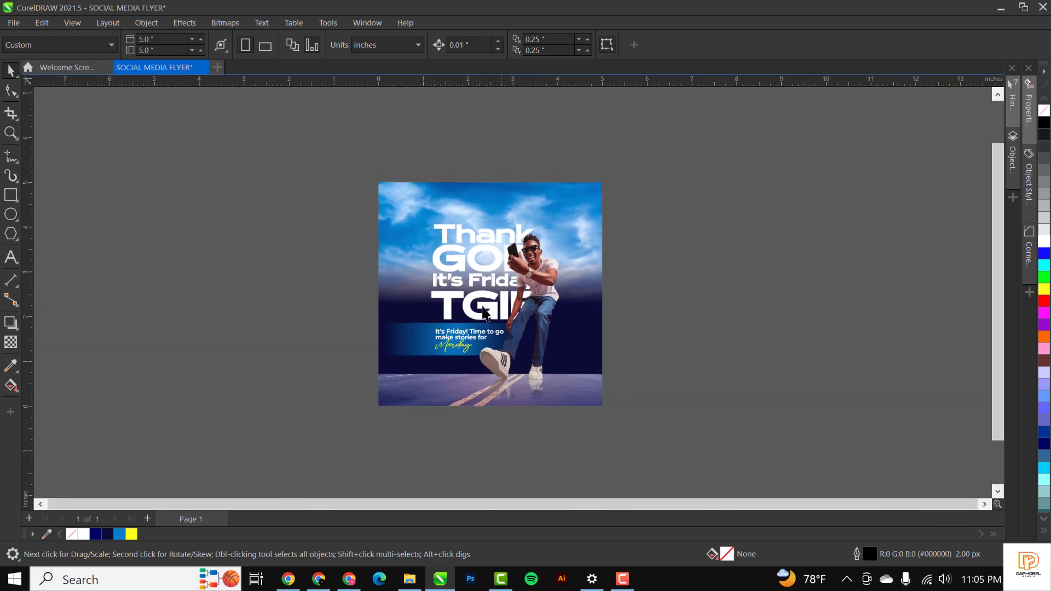
scroll(465, 329, "up", 2)
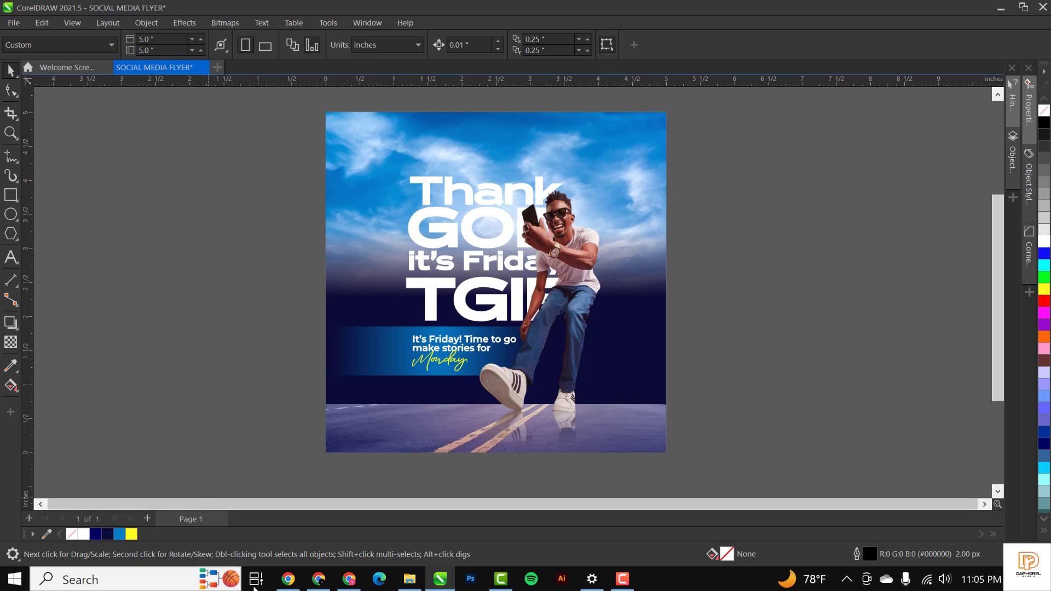
Step: Import the green tropical leaves image at the flyer's upper right edge and put one copy on each side of the flyer
left_click(410, 579)
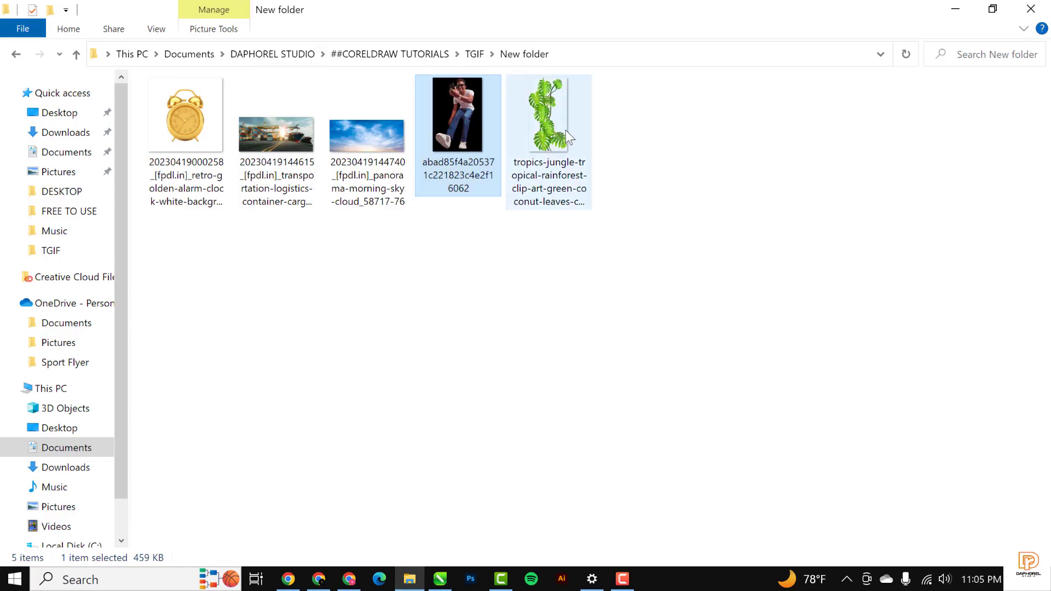
left_click_drag(552, 117, 679, 172)
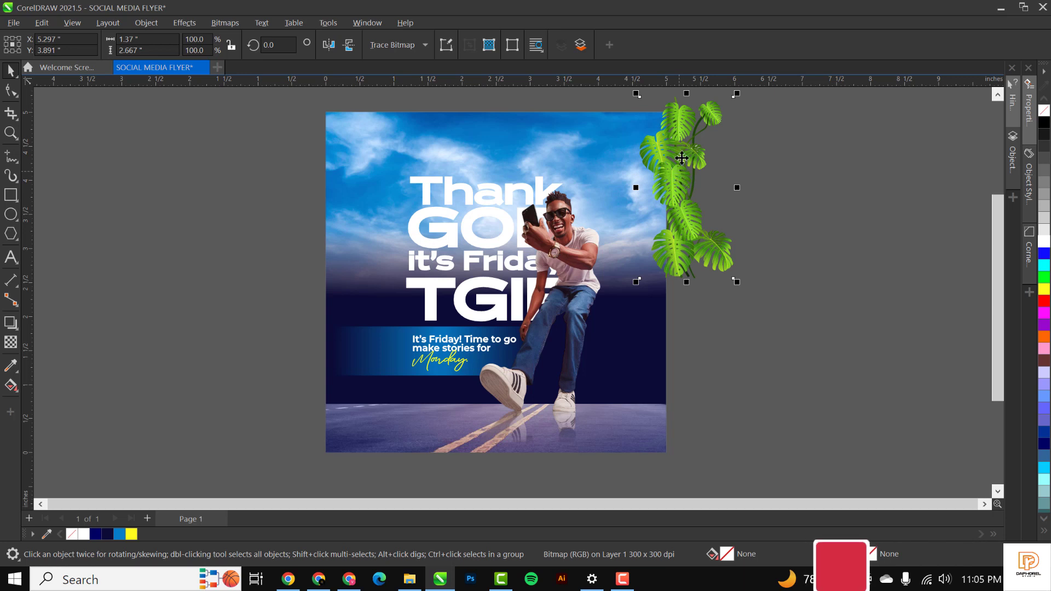
left_click_drag(681, 159, 873, 244)
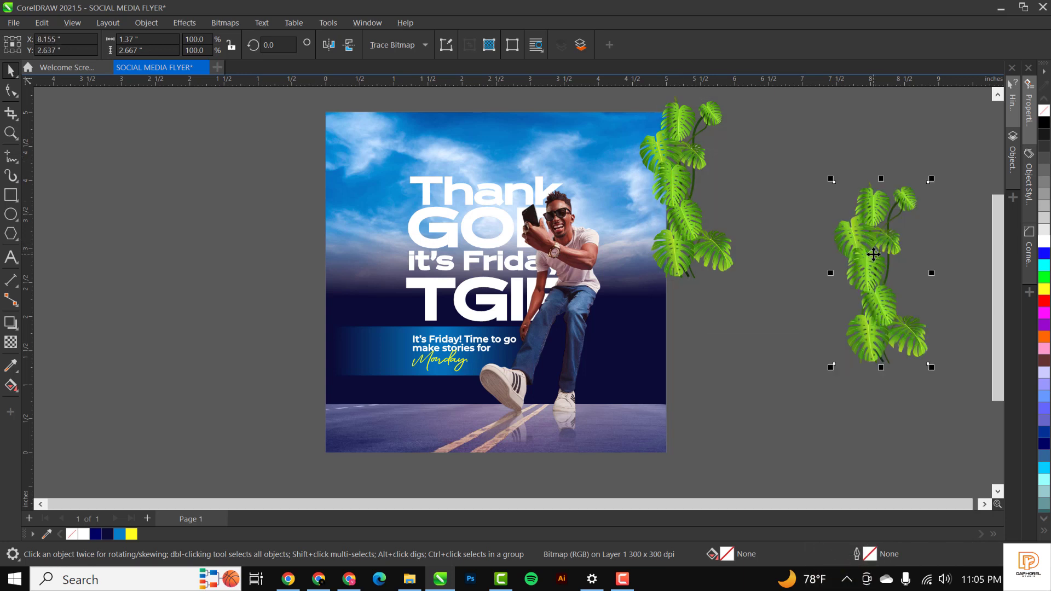
left_click_drag(875, 251, 270, 303)
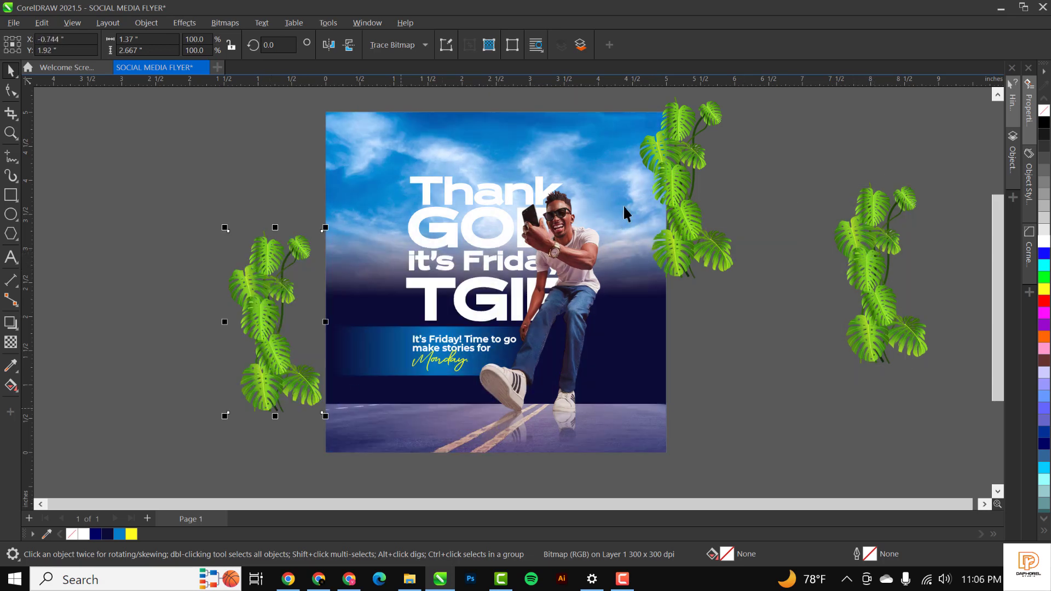
Step: Enlarge the leaves at the upper right edge to about 146%, place them inside the background PowerClip and nudge them down
left_click(672, 159)
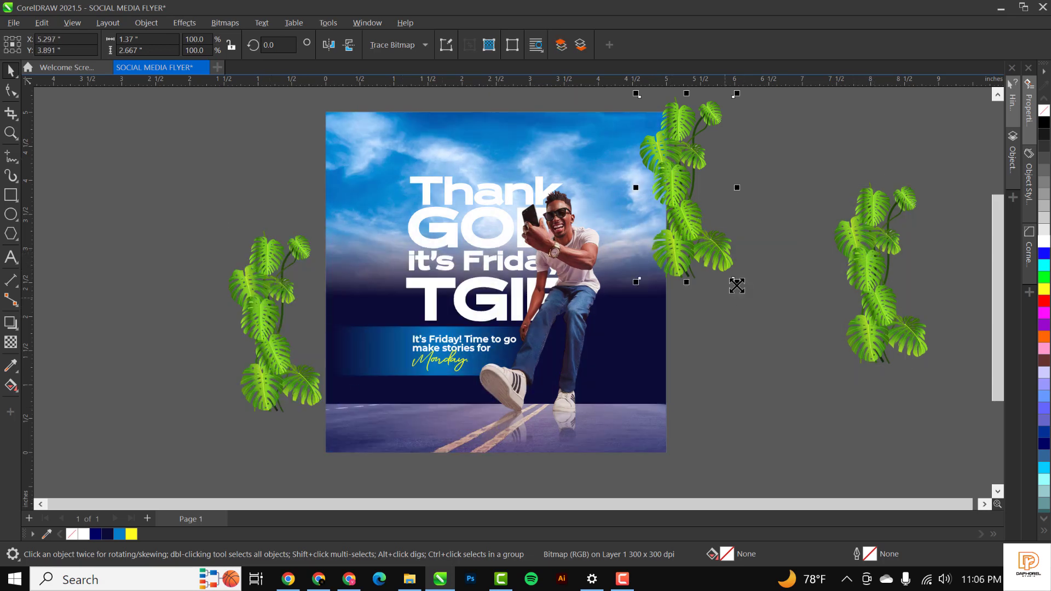
left_click_drag(737, 285, 771, 327)
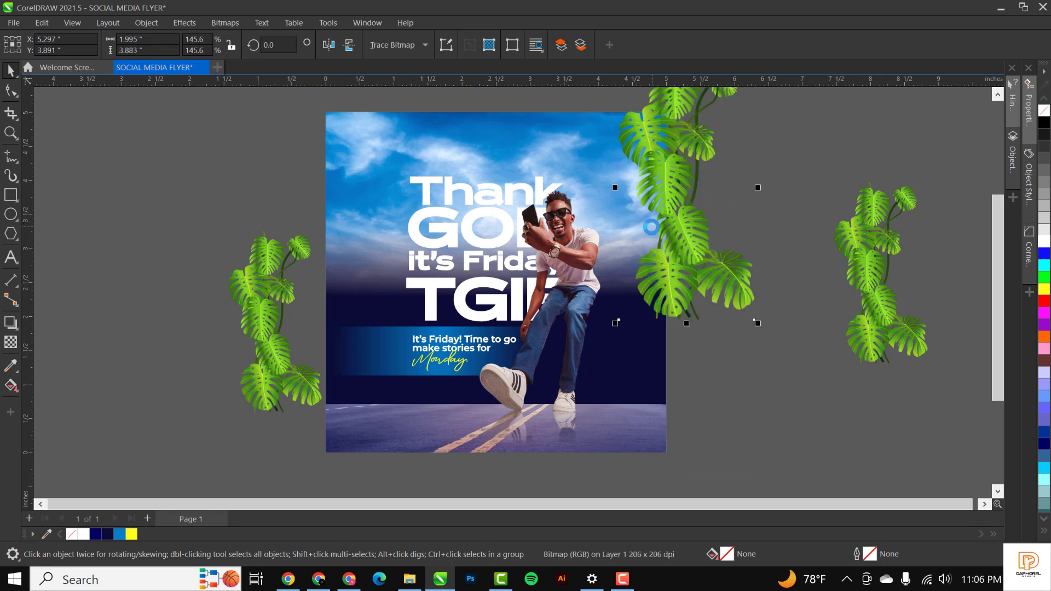
key("ctrl+x")
double_click(632, 183)
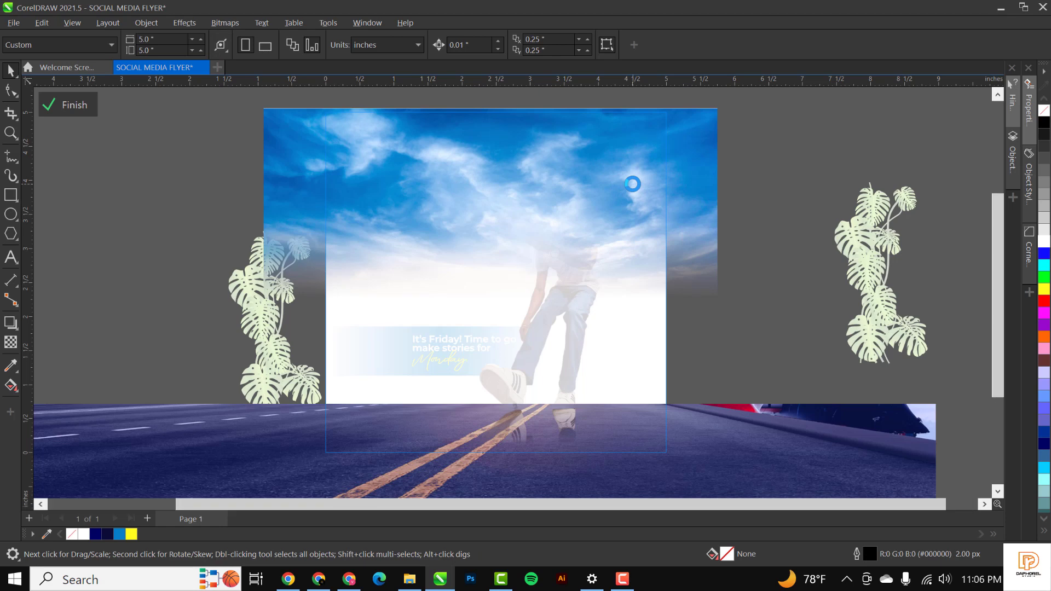
key("ctrl+v")
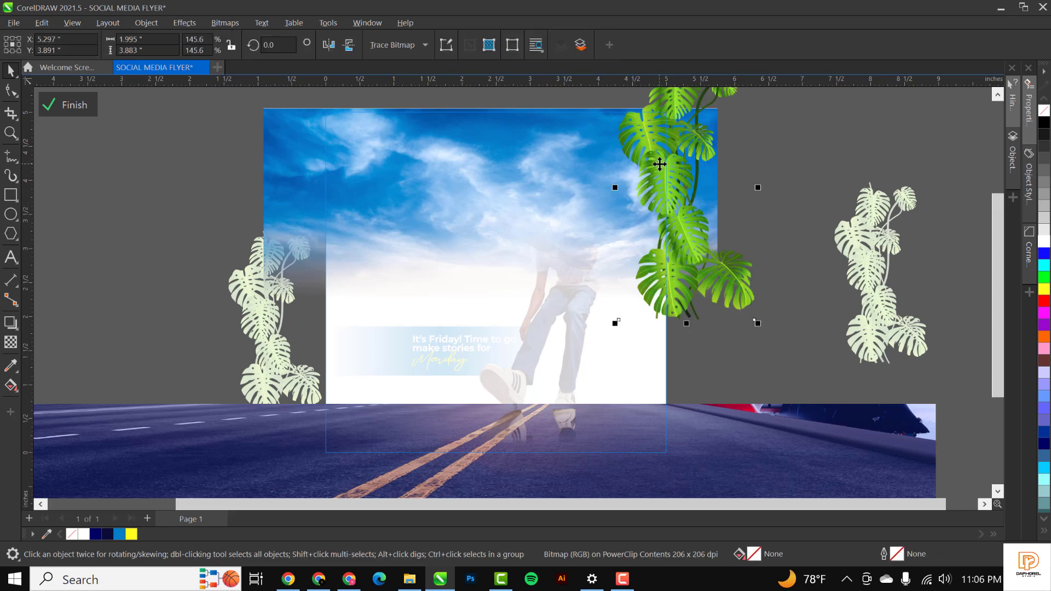
mouse_move(660, 164)
left_mouse_down()
mouse_move(678, 180)
mouse_move(660, 173)
left_mouse_up()
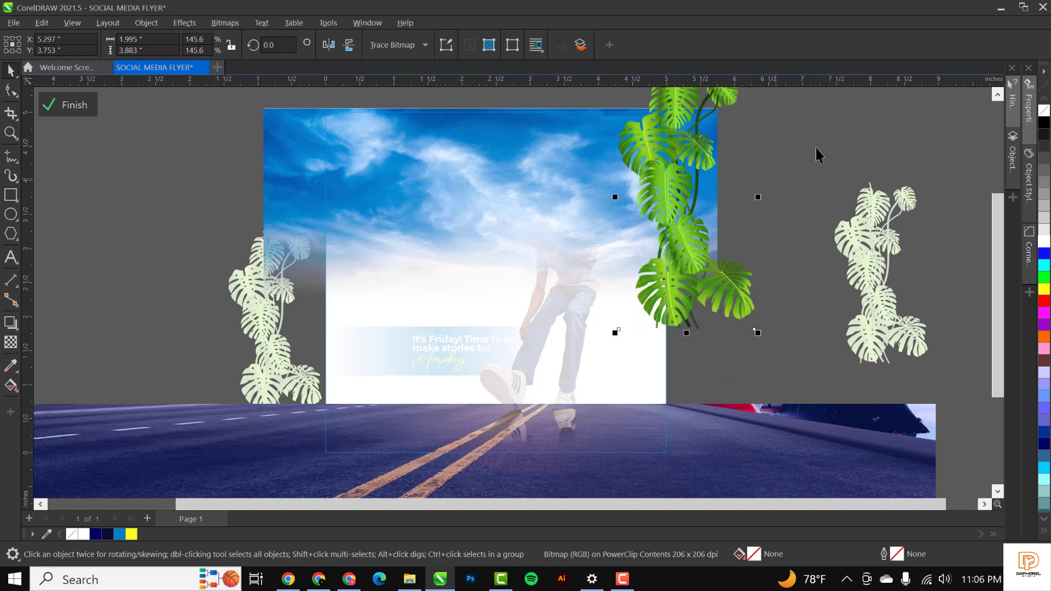
left_click(816, 148, "ctrl")
Step: Inside the PowerClip, rotate the leaves by about 17.6°, shift them right and down, and enlarge them to about 157.5%
left_click(656, 186, "ctrl")
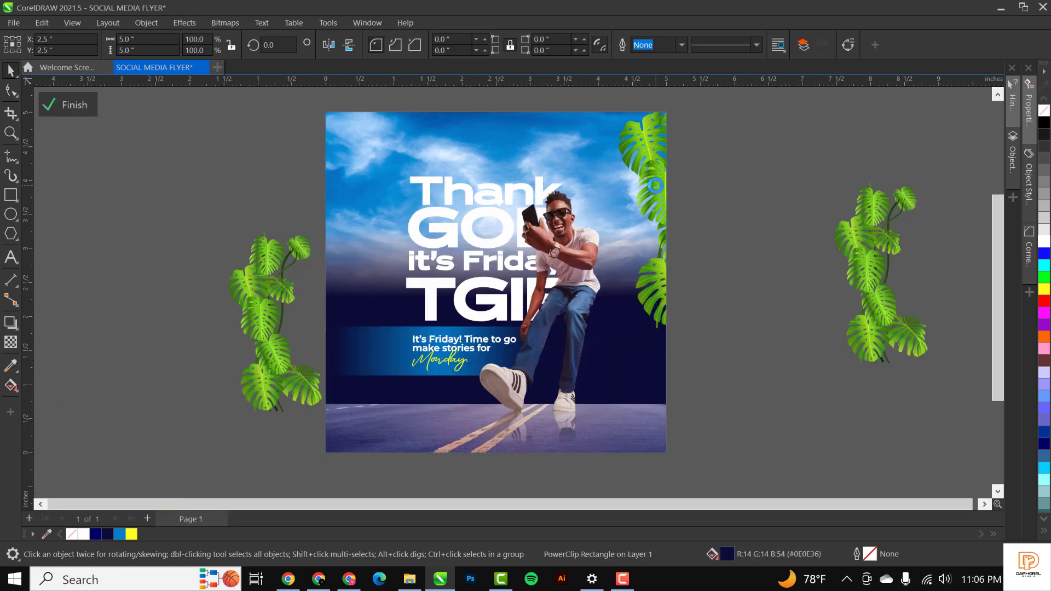
left_click(704, 282)
left_click(709, 289)
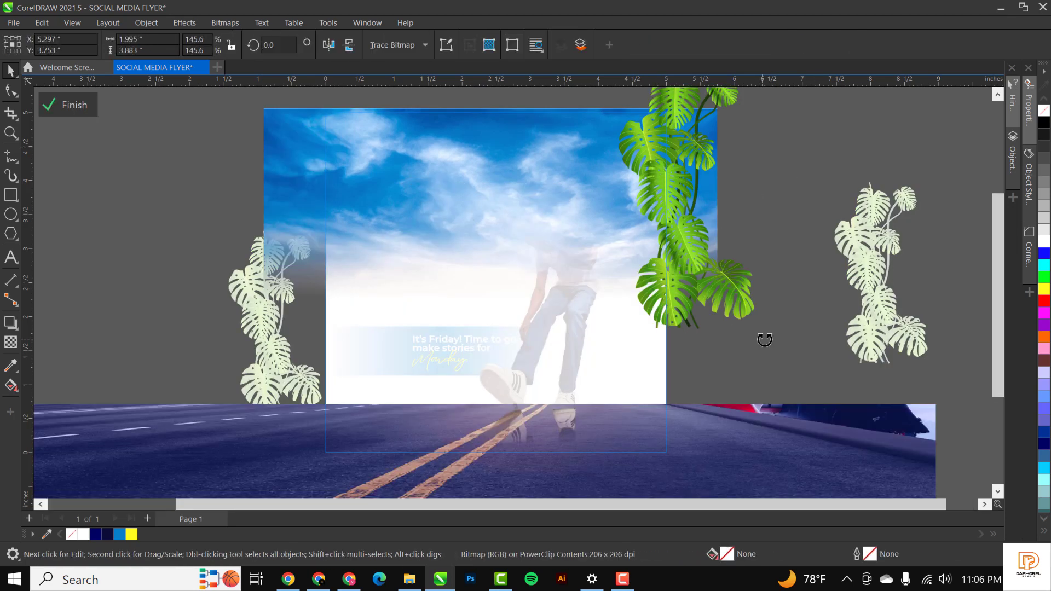
left_click_drag(765, 340, 797, 306)
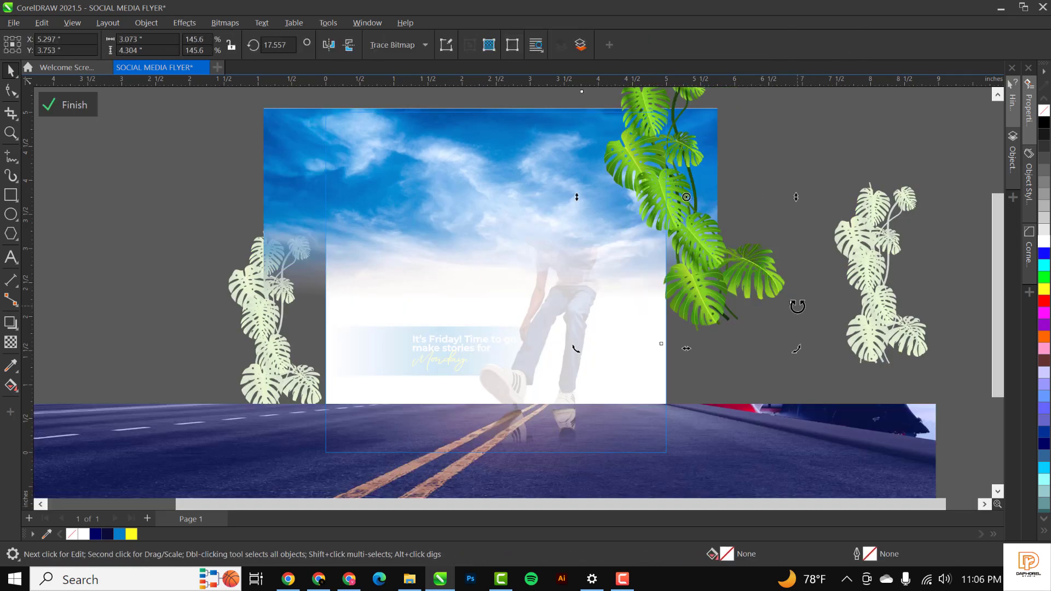
left_click(692, 228)
left_click_drag(668, 220, 699, 241)
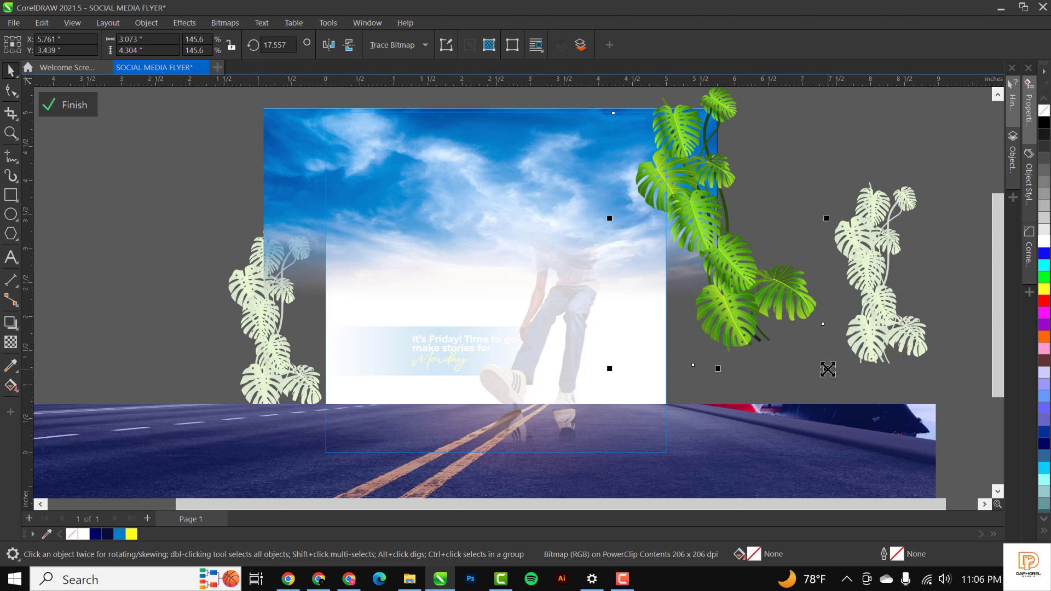
left_click_drag(828, 370, 847, 389)
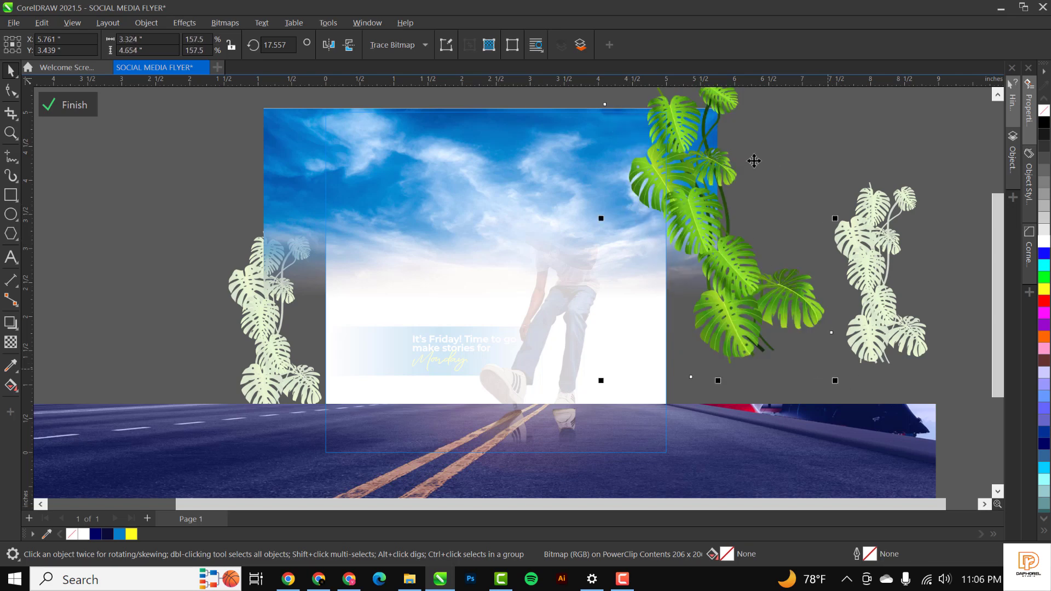
left_click(810, 136, "ctrl")
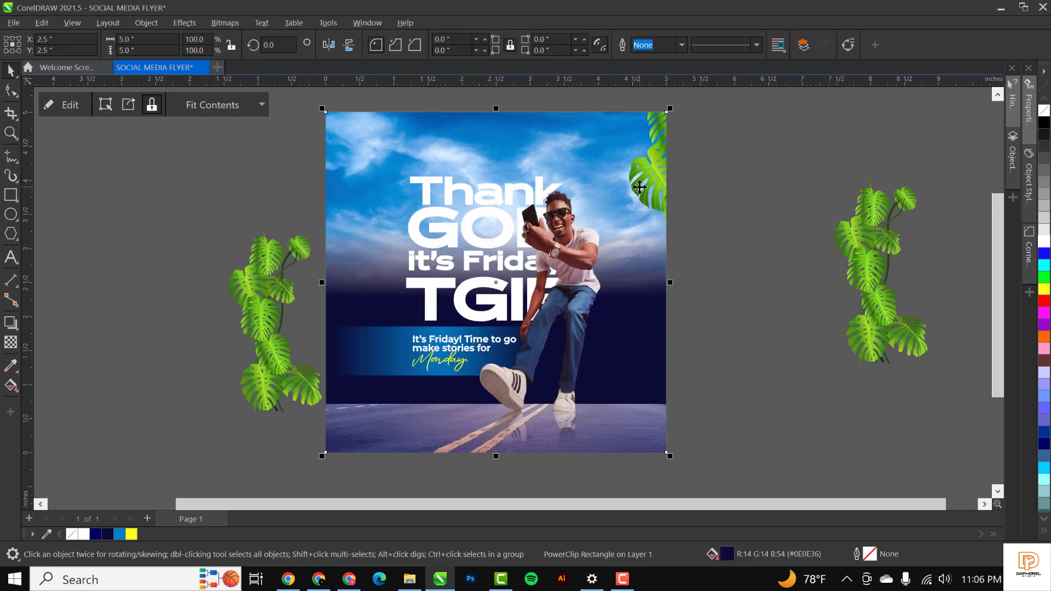
Step: Inside the background PowerClip, shift the upper-right leaves farther left into the flyer and finish editing the contents
left_click(640, 186, "ctrl")
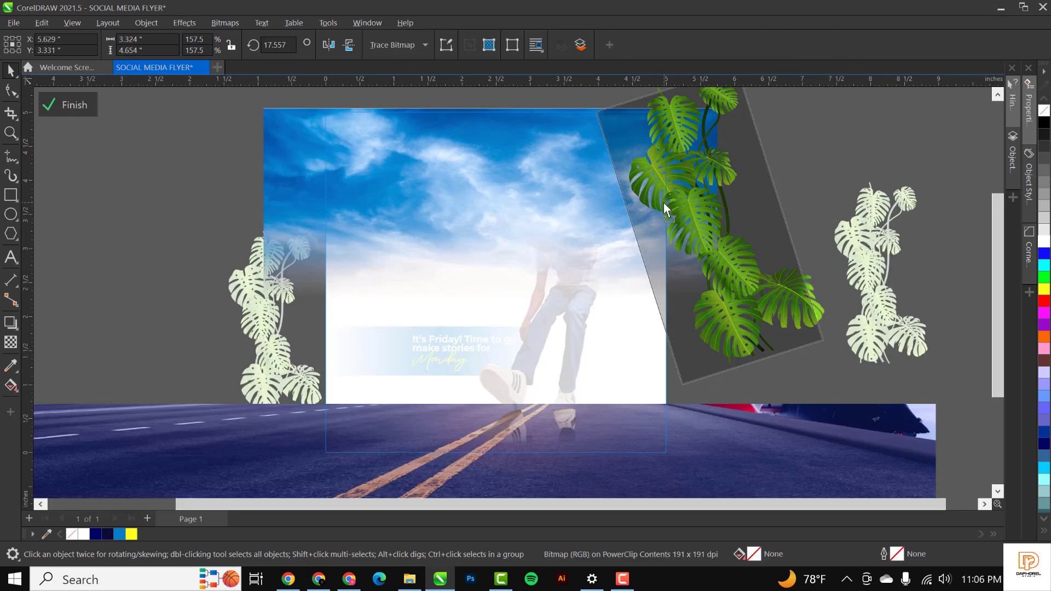
left_click(165, 207, "ctrl")
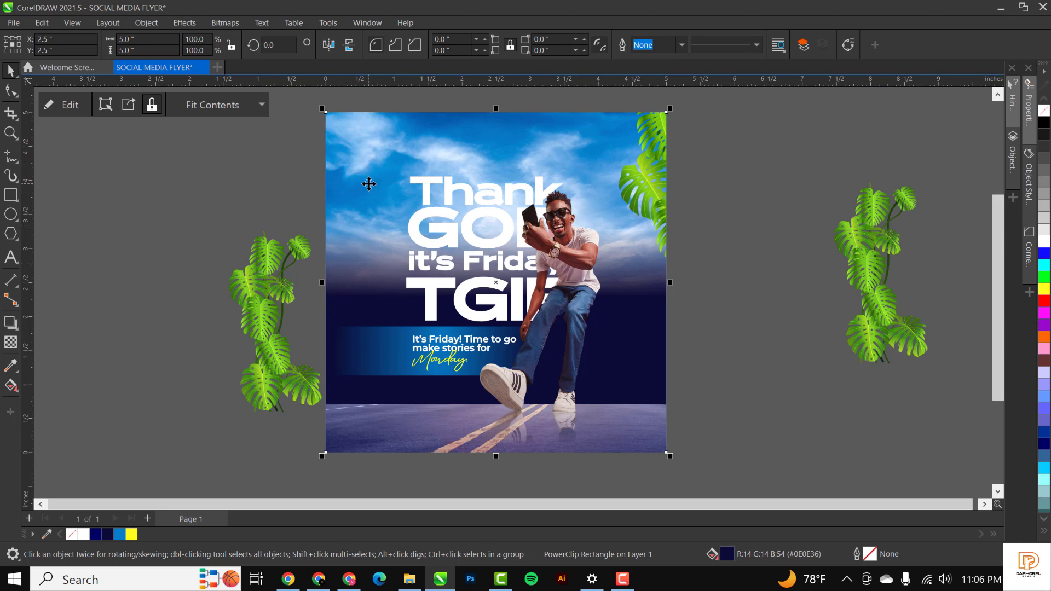
Step: Move the loose leaves beside the flyer's left edge over its upper left corner and enlarge them to about 187.9%
scroll(369, 184, "down", 3)
left_click(300, 266)
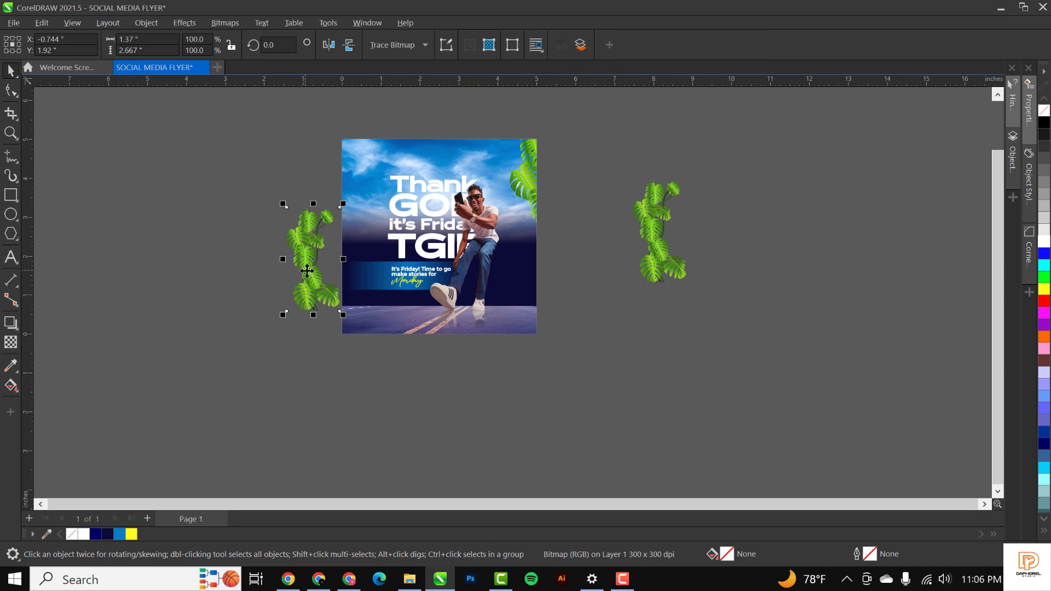
scroll(309, 277, "up", 1)
left_click_drag(309, 276, 339, 153)
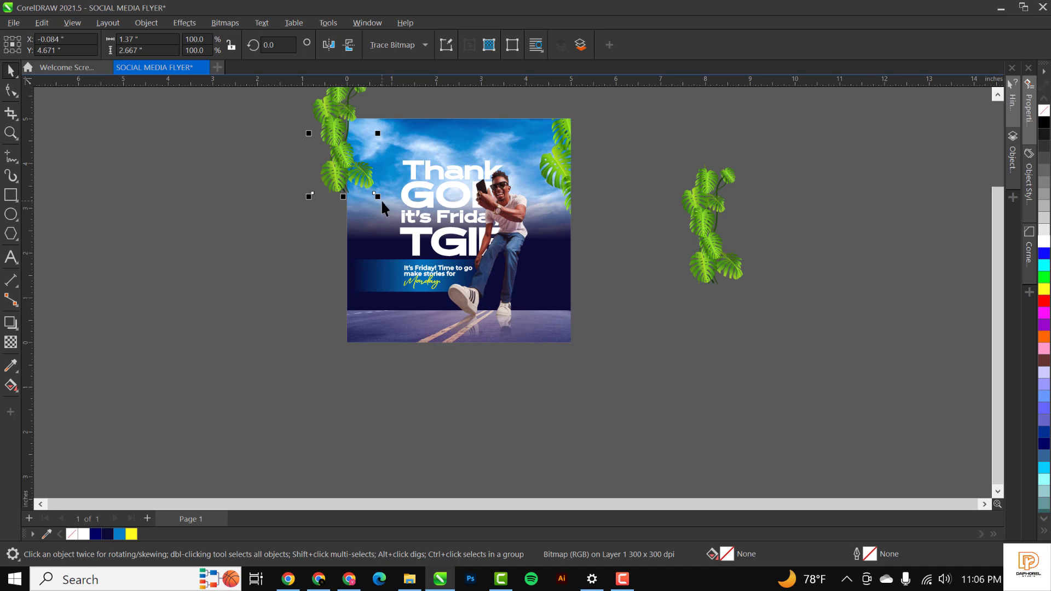
left_click_drag(381, 202, 408, 253)
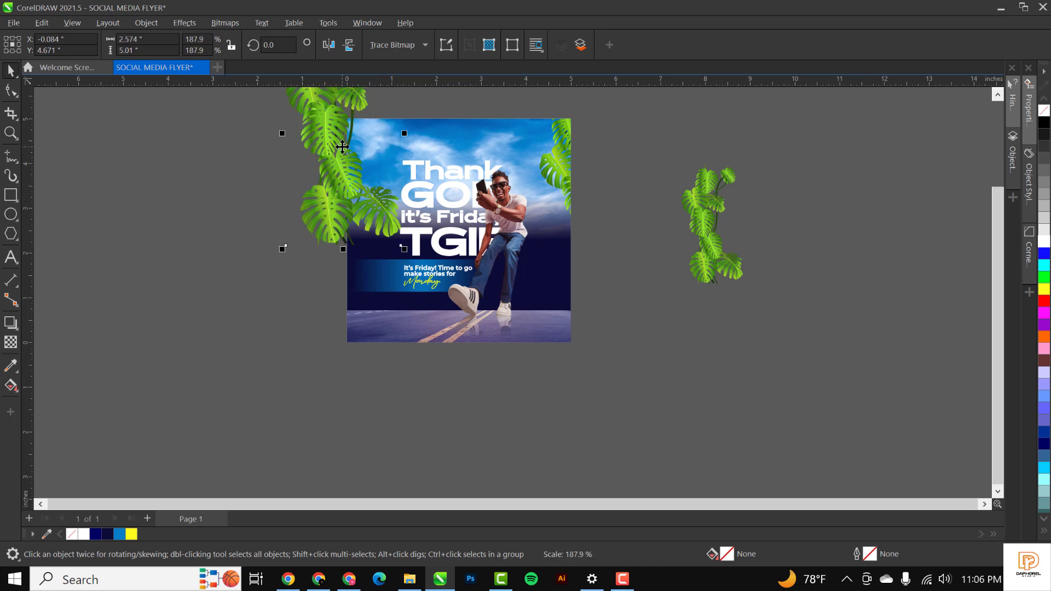
scroll(342, 147, "up", 1)
left_click_drag(370, 213, 356, 156)
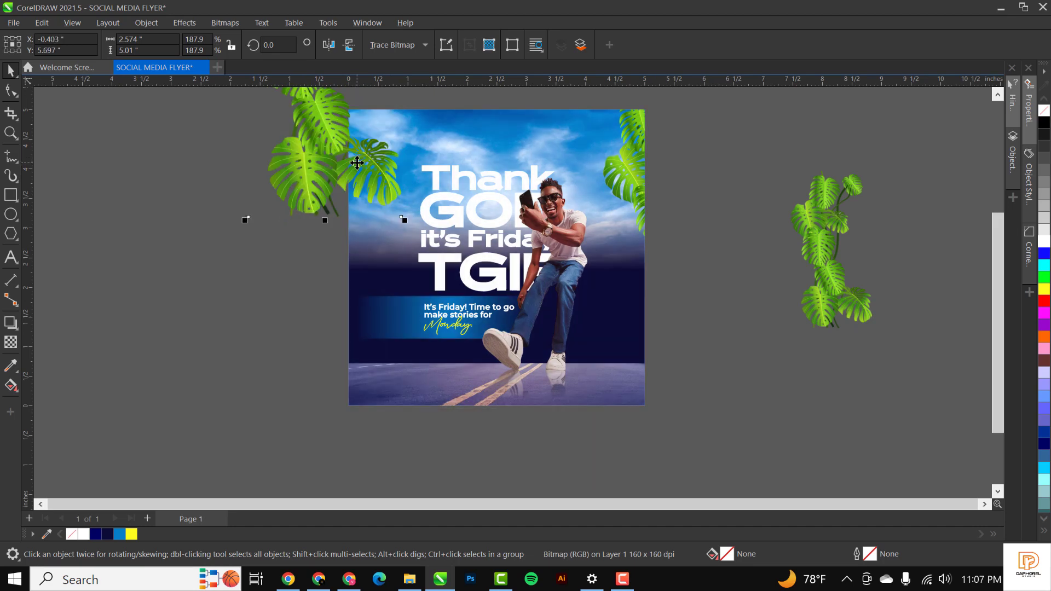
scroll(360, 194, "down", 1)
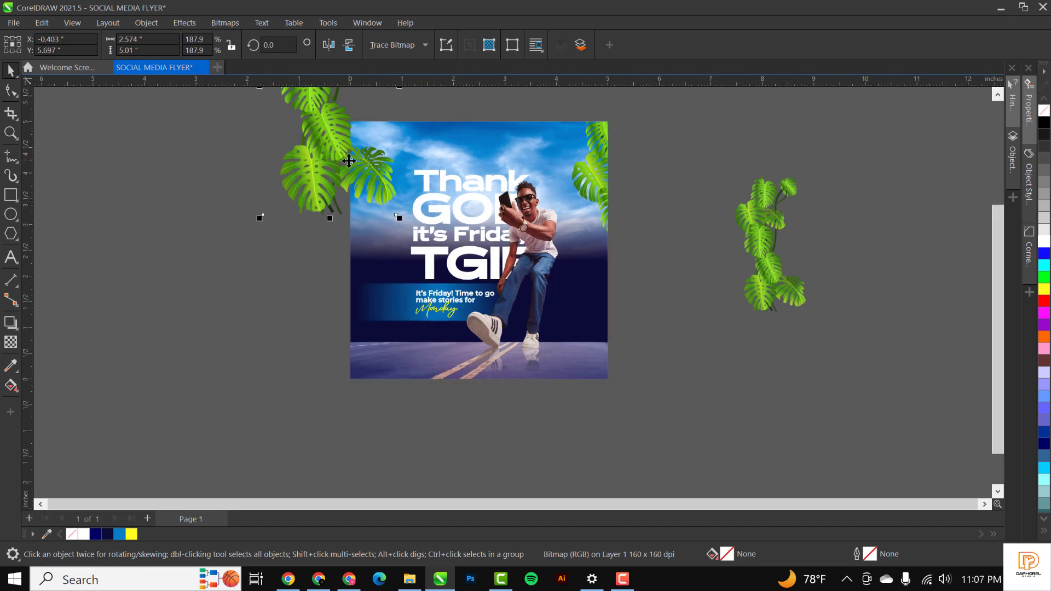
Step: Cut the upper-left leaves and paste them inside the background PowerClip so the flyer's edge crops them
key("ctrl+x")
double_click(371, 152)
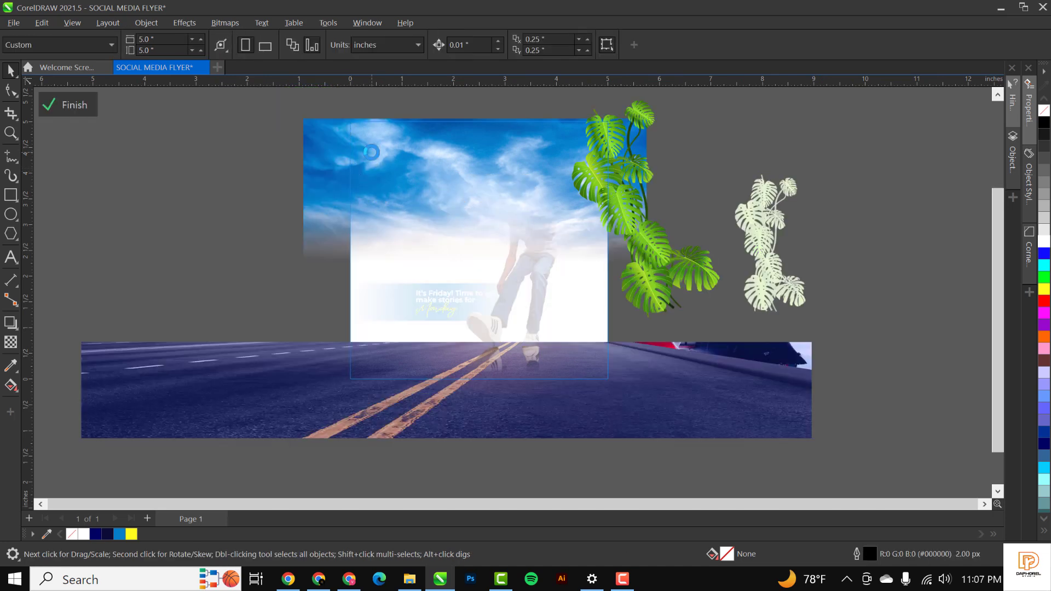
key("ctrl+v")
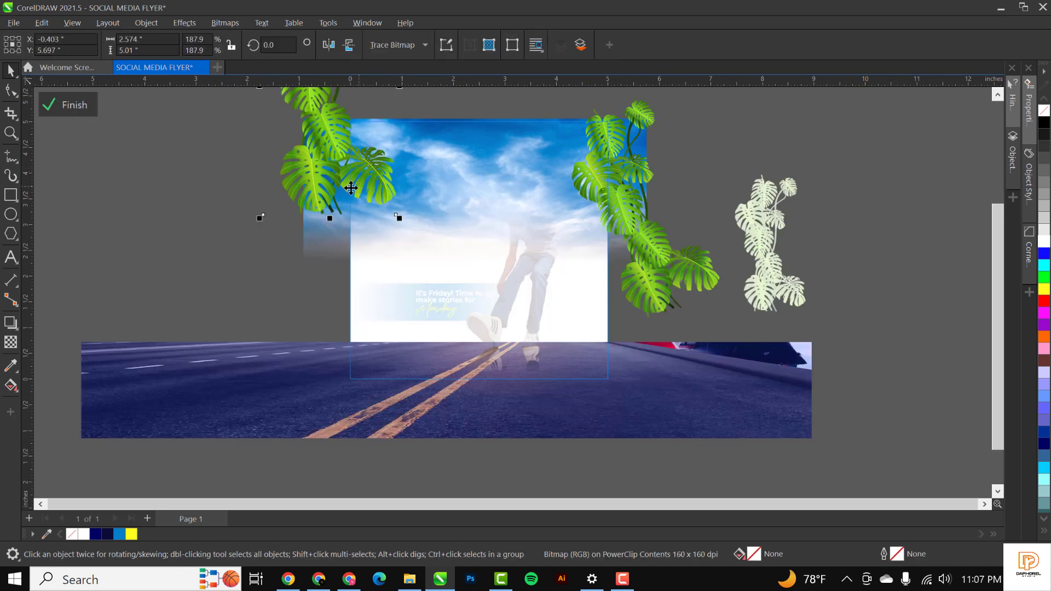
left_click(158, 189, "ctrl")
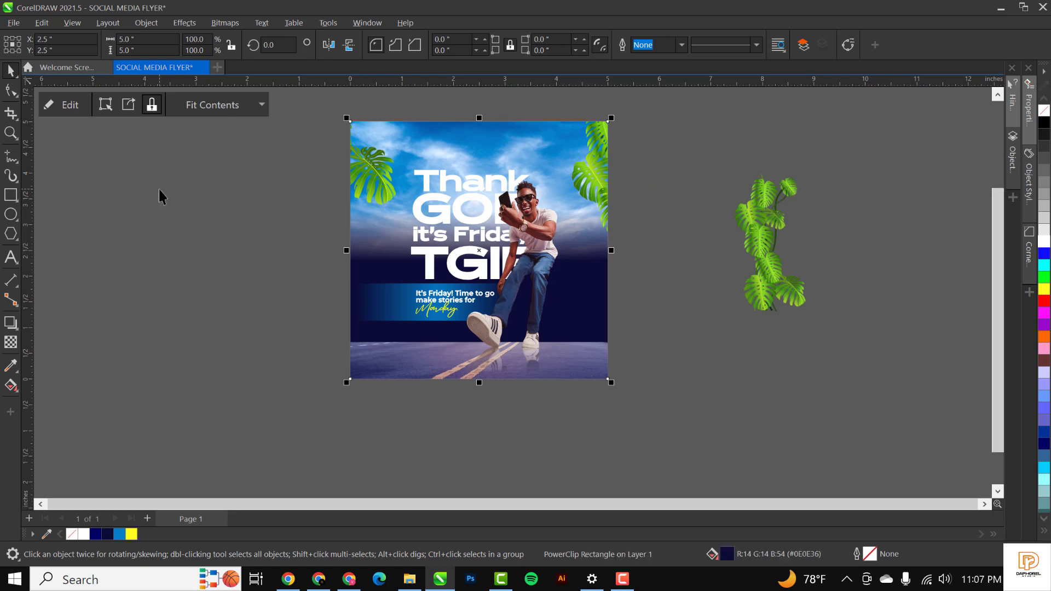
left_click(158, 189)
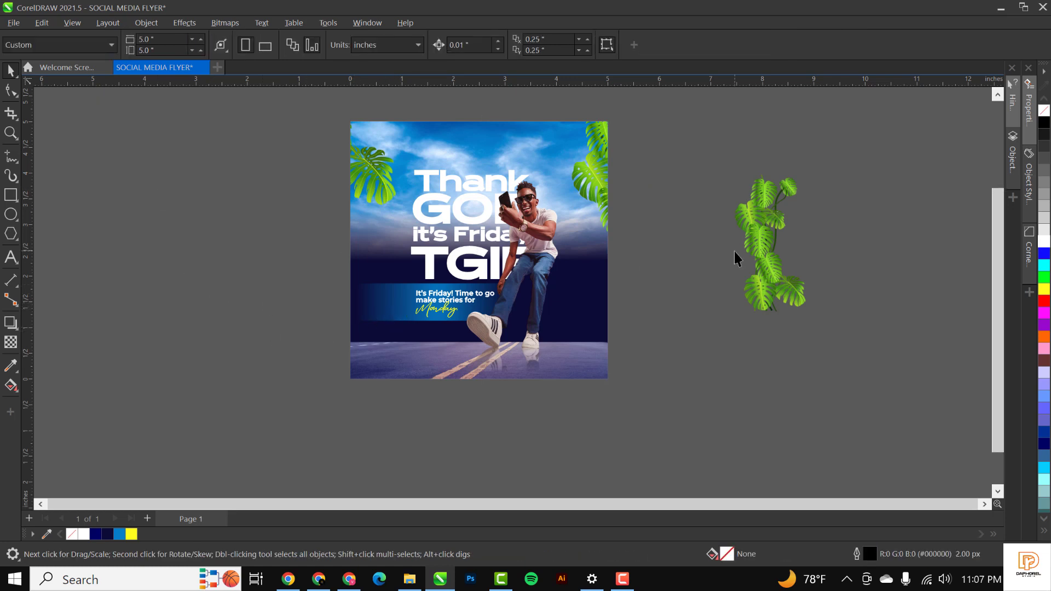
Step: Move the remaining leaves to the flyer's lower left corner and rotate them to about 142.8°
left_click_drag(771, 251, 332, 393)
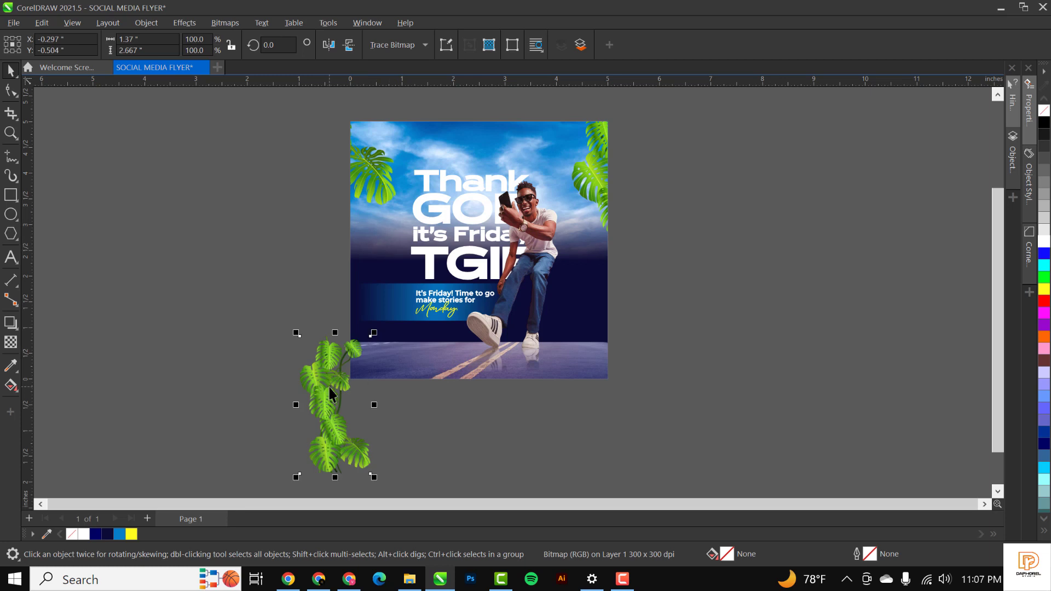
left_click(346, 441)
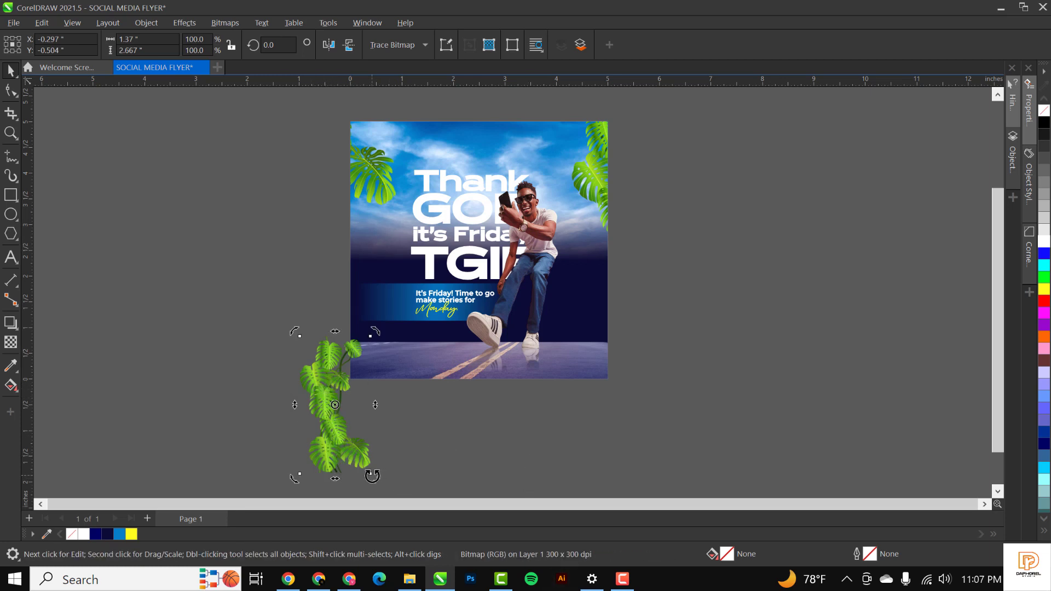
left_click_drag(373, 476, 320, 235)
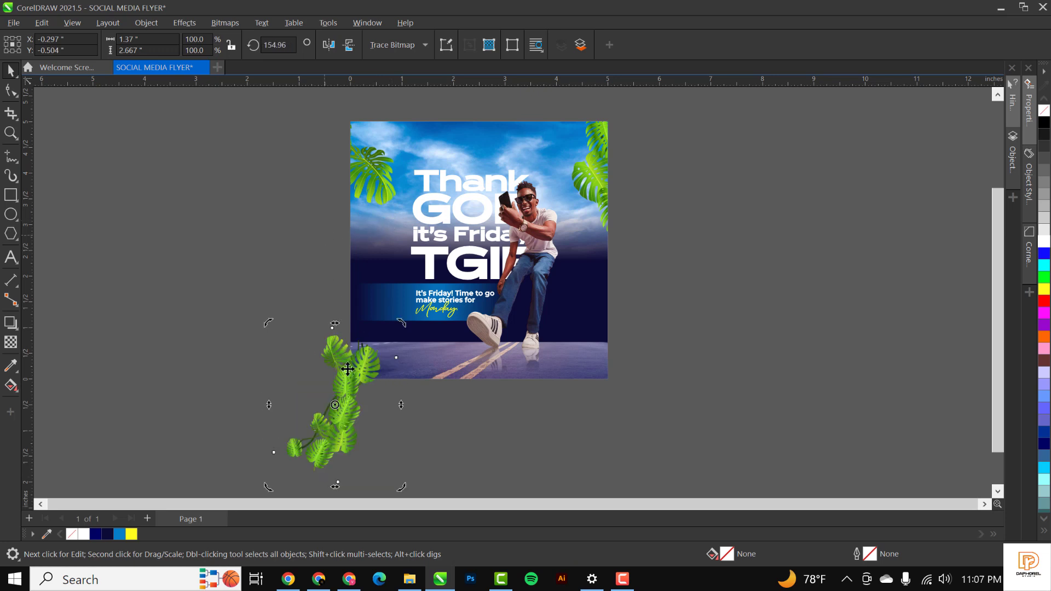
left_click_drag(347, 368, 356, 372)
left_click(375, 355)
left_click_drag(410, 326, 421, 341)
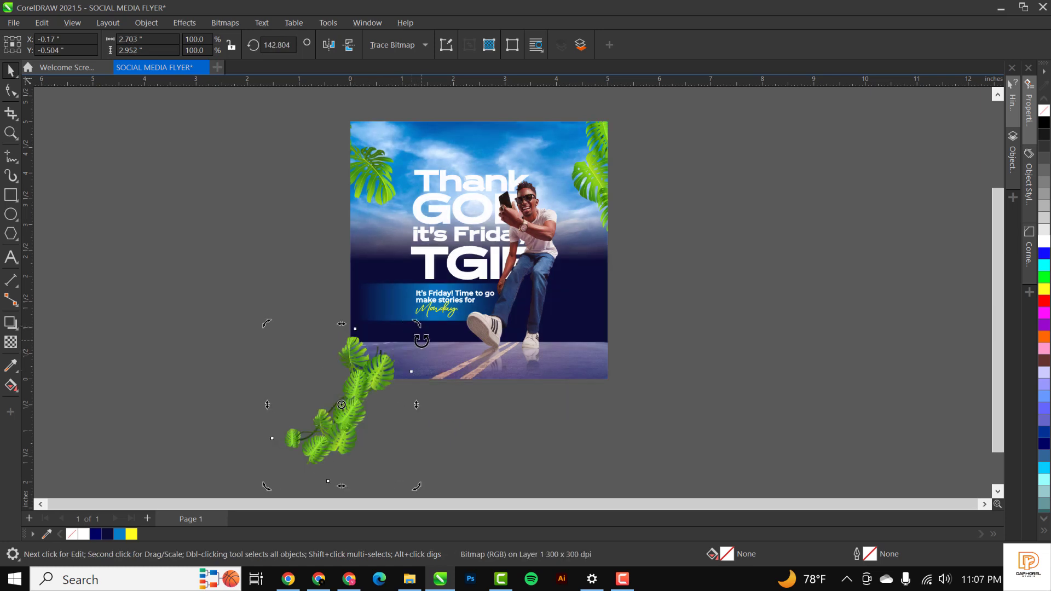
left_click(389, 366)
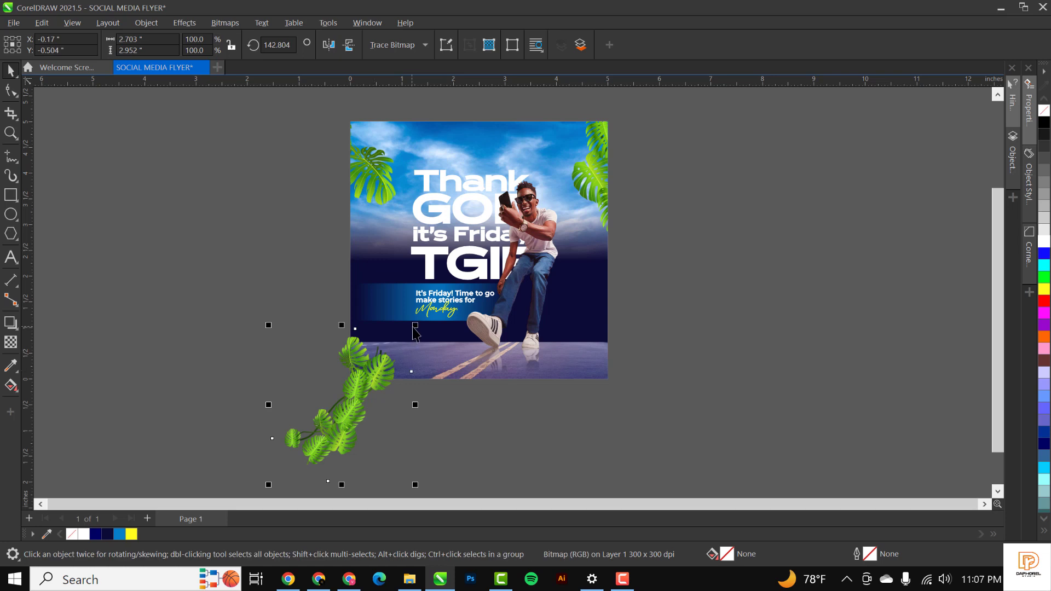
Step: Enlarge the lower-left leaves to about 176.3% and shift them slightly over the flyer's corner
left_click_drag(415, 328, 447, 293)
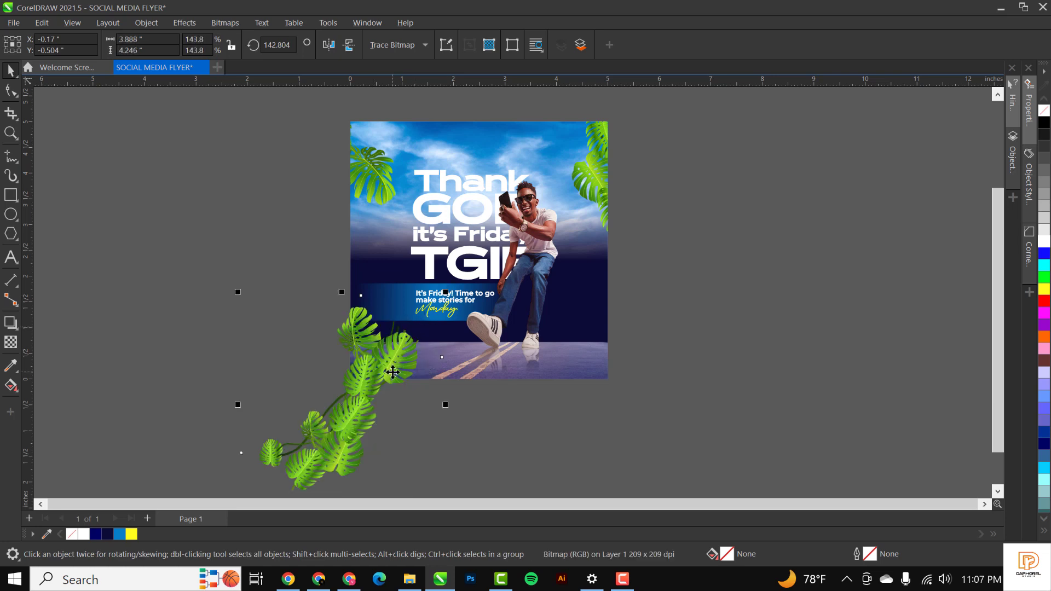
left_click_drag(392, 371, 402, 367)
left_click_drag(441, 305, 466, 280)
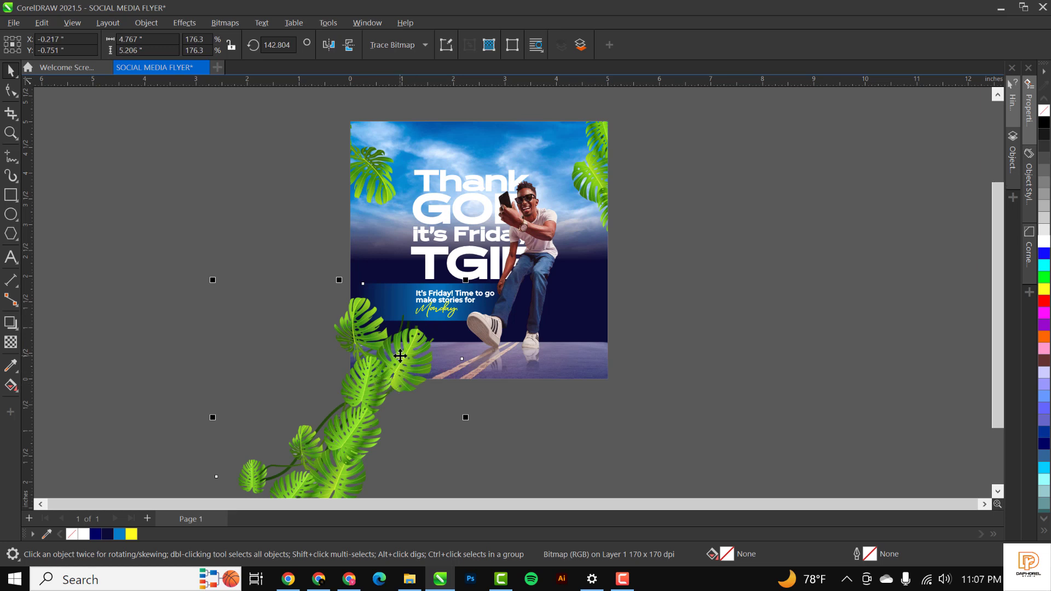
Step: Examine the leaf placement at the flyer's upper corners and lower left corner
scroll(400, 353, "up", 1)
scroll(401, 354, "down", 1)
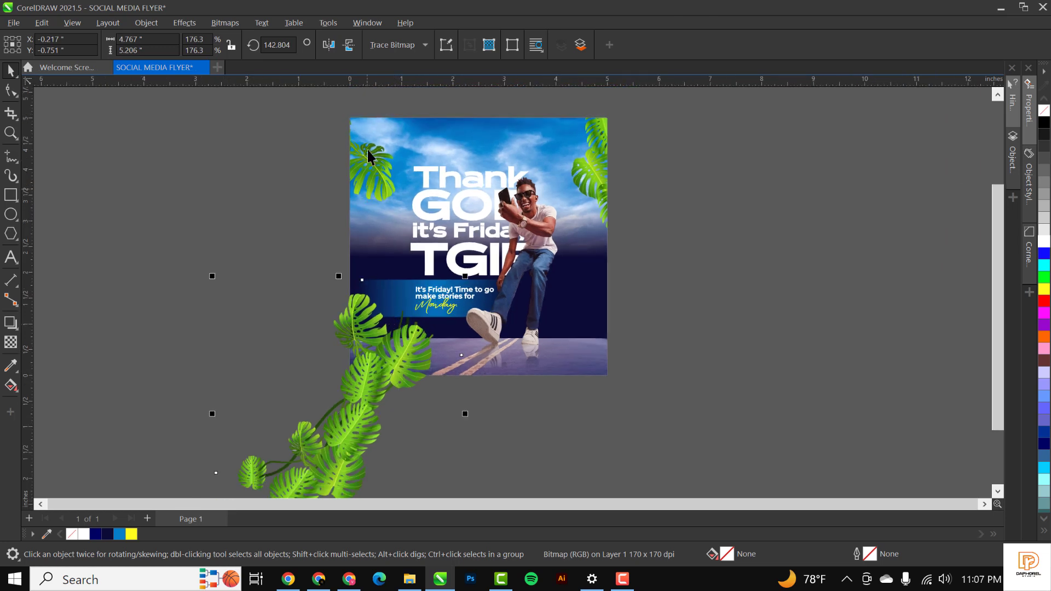
scroll(598, 153, "up", 2)
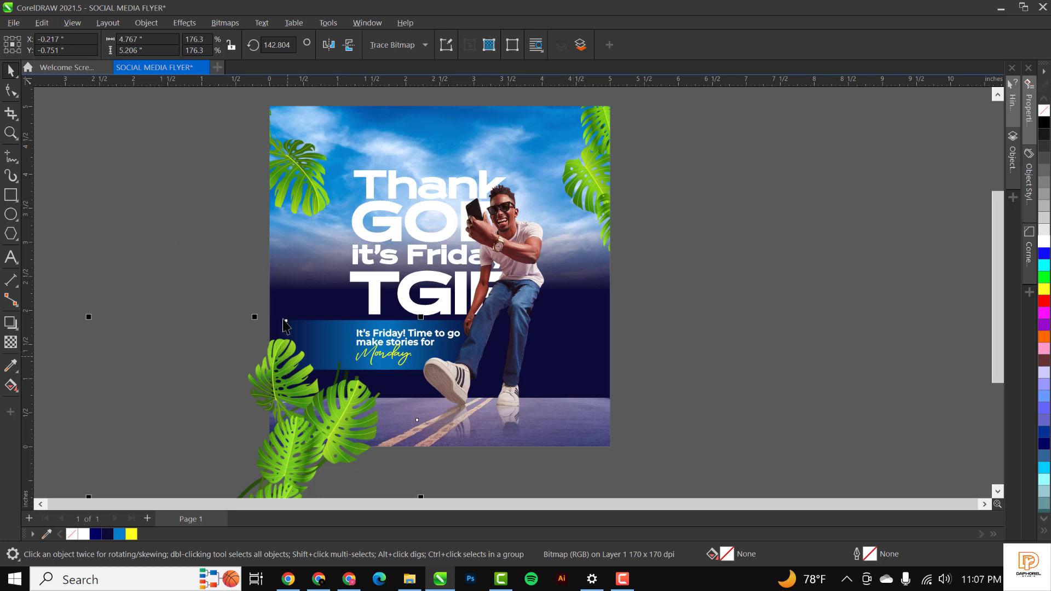
scroll(286, 338, "down", 1)
scroll(285, 338, "down", 1)
scroll(293, 414, "up", 2)
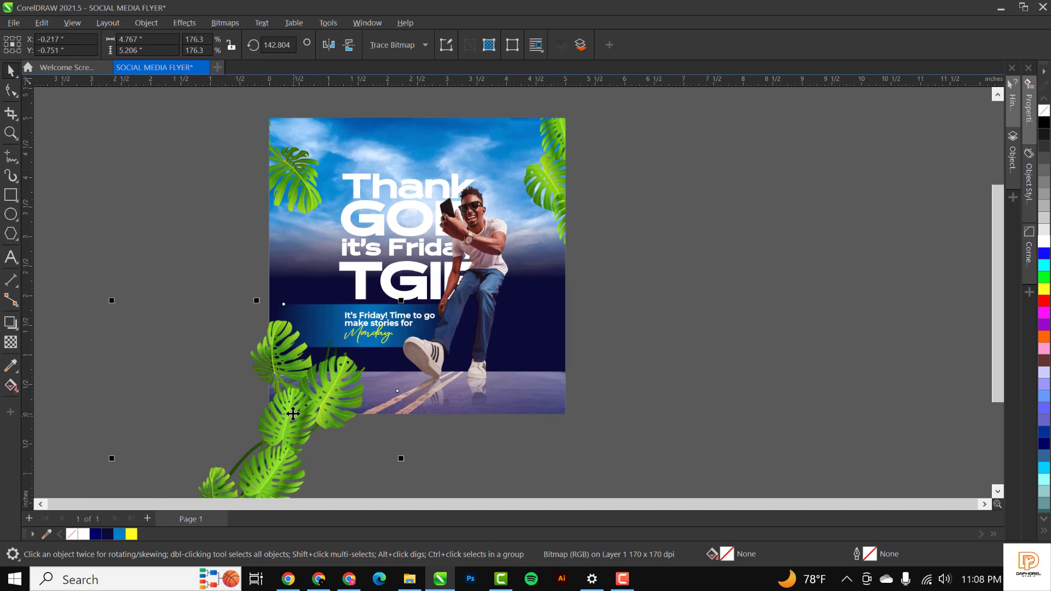
scroll(293, 414, "up", 1)
scroll(293, 414, "down", 2)
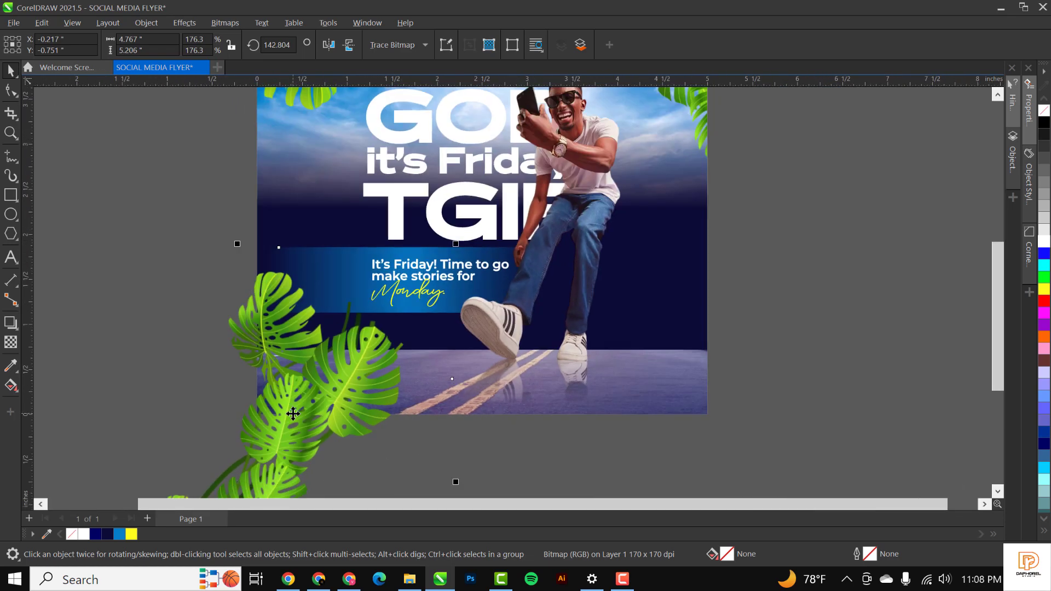
scroll(293, 414, "down", 2)
left_click_drag(293, 415, 734, 392)
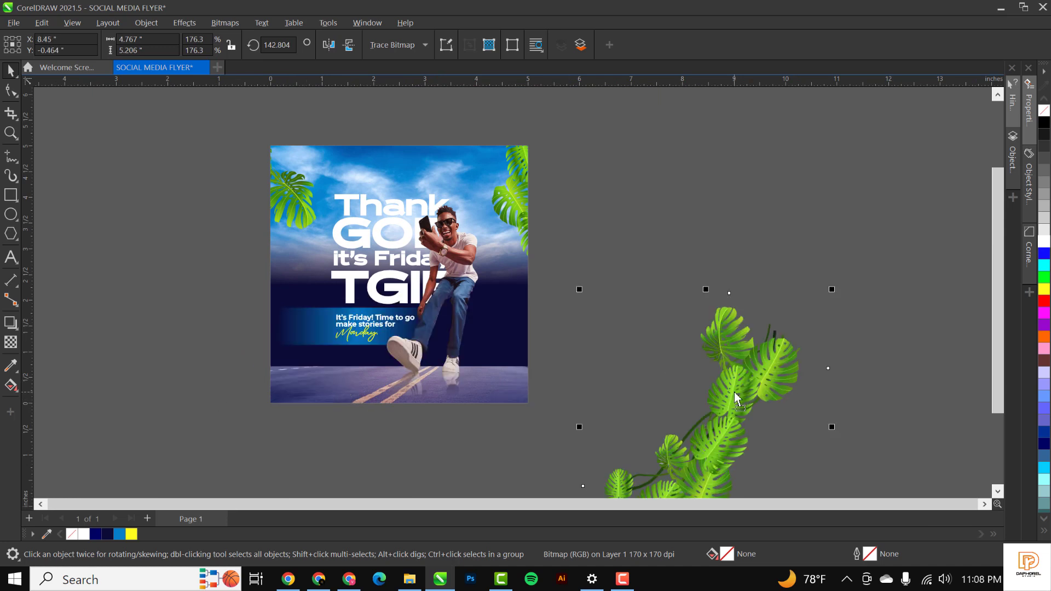
key("ctrl+z")
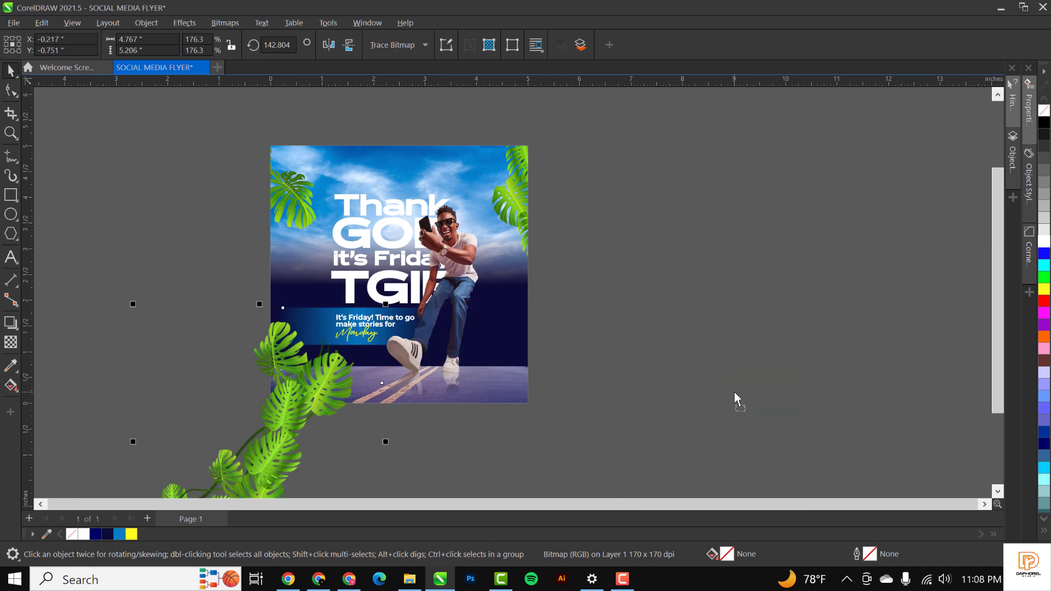
Step: Darken the lower-left leaves with Brightness/Contrast/Intensity, setting the brightness to -14
key("ctrl+b")
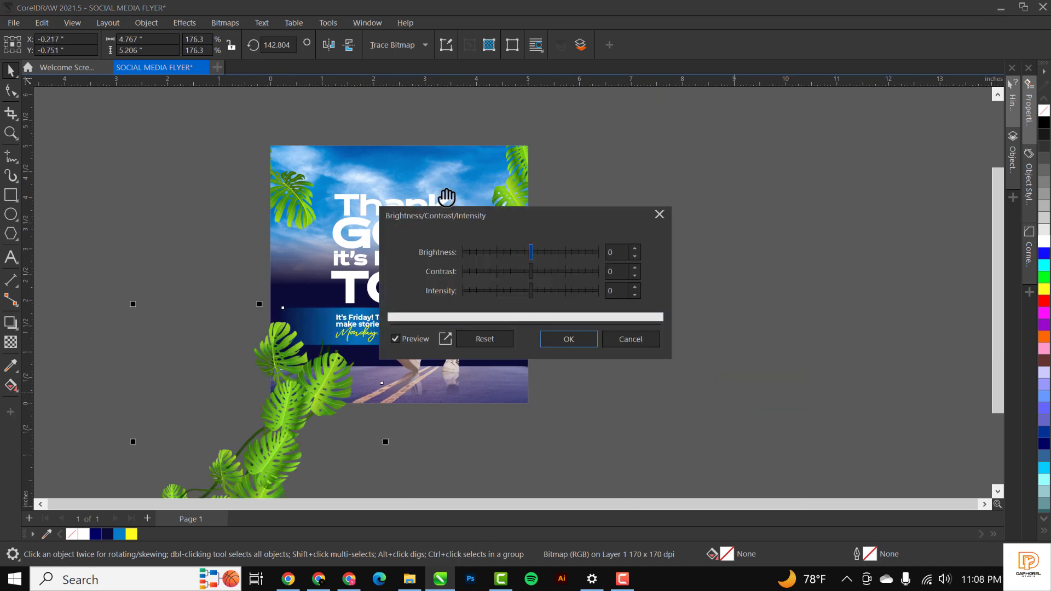
left_click_drag(469, 214, 691, 151)
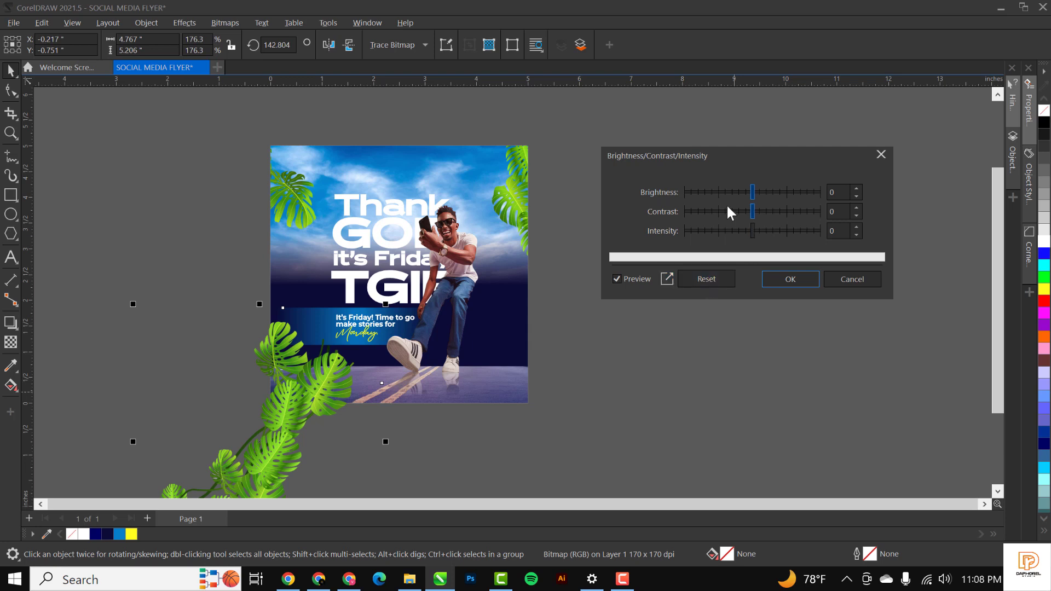
left_click(708, 284)
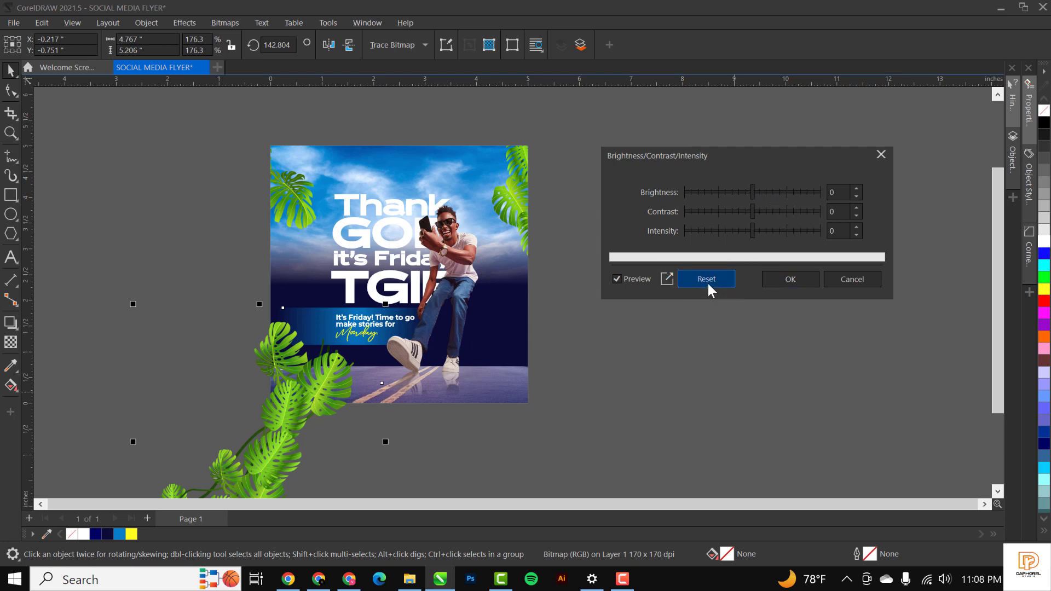
left_click(727, 189)
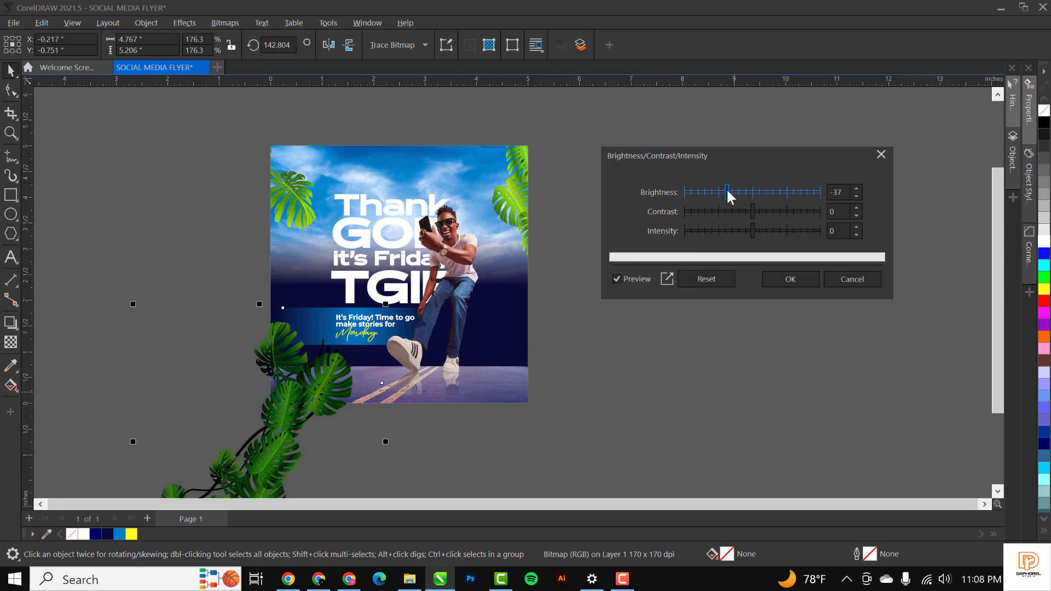
left_click_drag(732, 193, 743, 193)
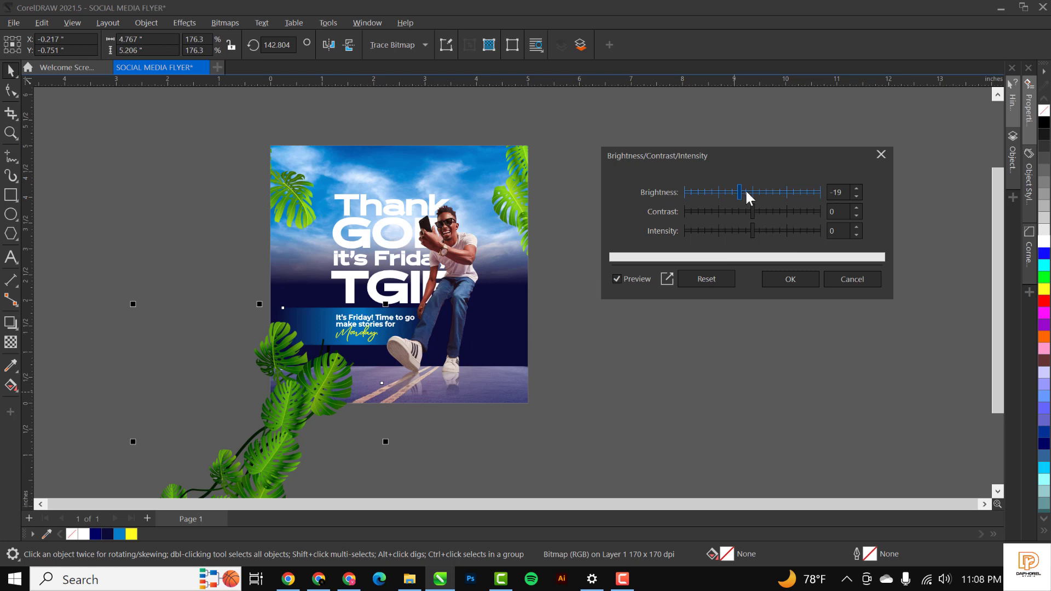
left_click_drag(742, 192, 744, 192)
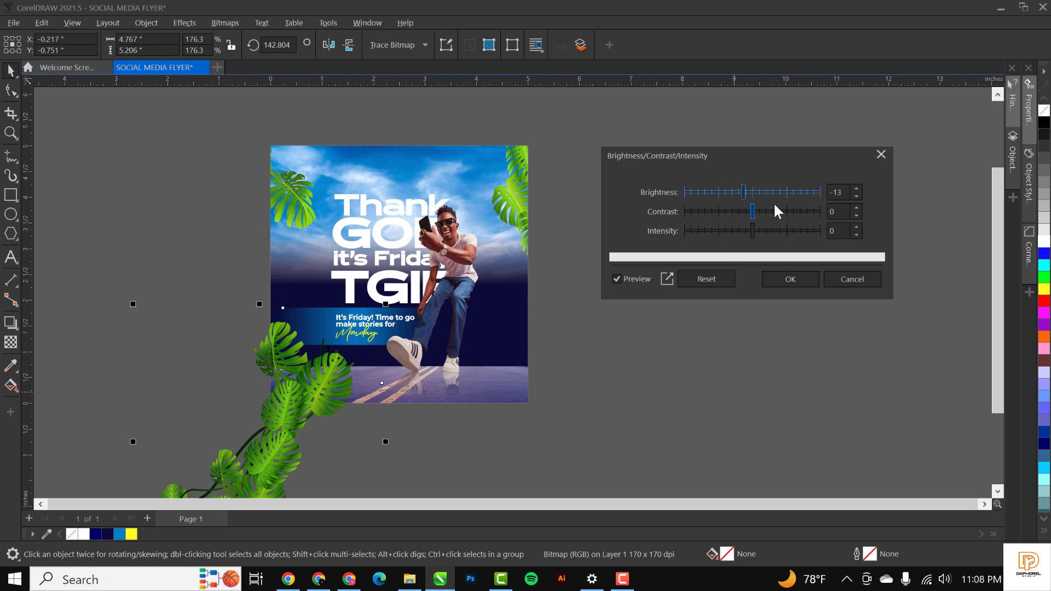
left_click(841, 192)
left_click_drag(839, 192, 823, 195)
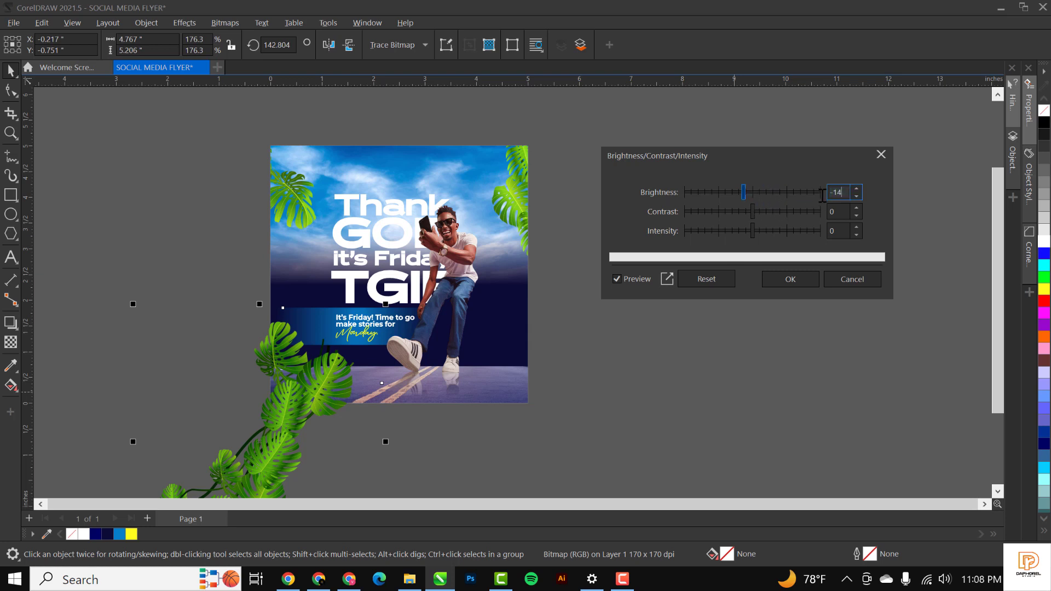
left_click(797, 285)
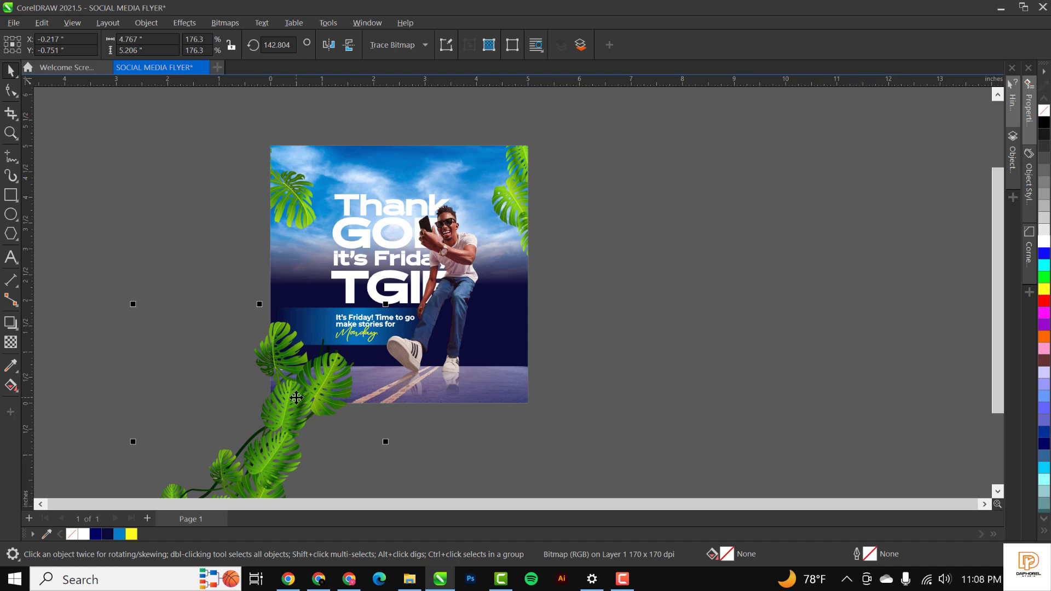
Step: Cut the darkened lower-left leaves and paste them inside the background PowerClip
key("ctrl+x")
double_click(311, 383)
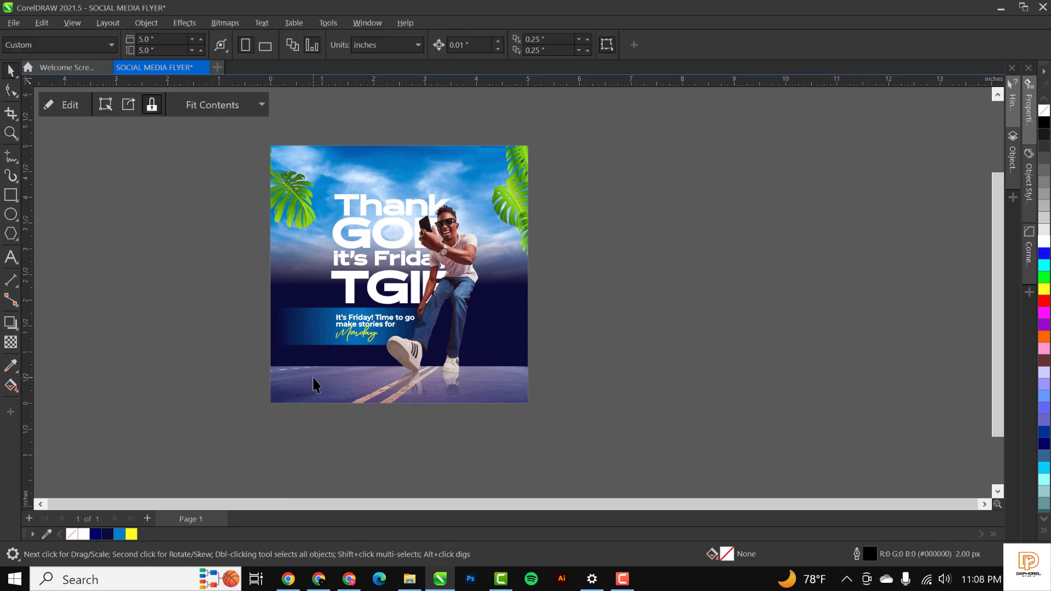
key("ctrl+v")
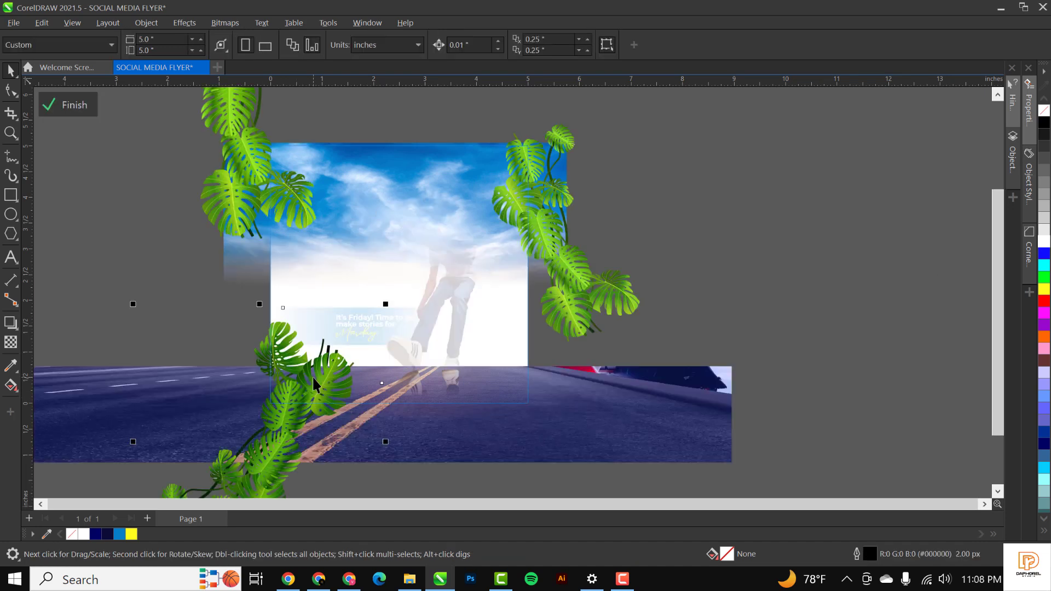
left_click(736, 289, "ctrl")
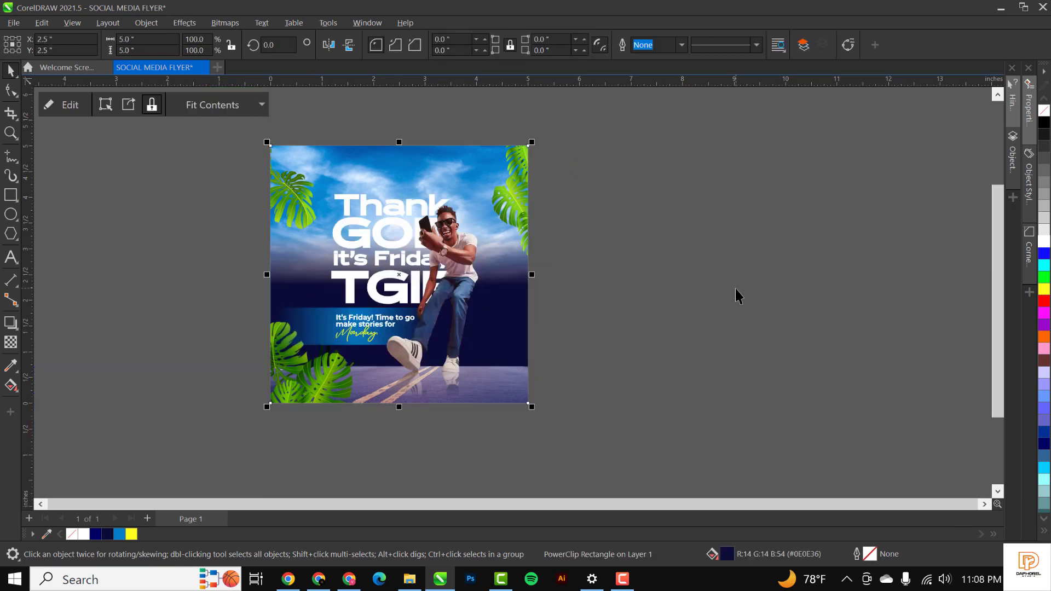
Step: Bring the retro golden alarm clock image from the TGIF project's New folder in File Explorer into the flyer document
key("shift+F2")
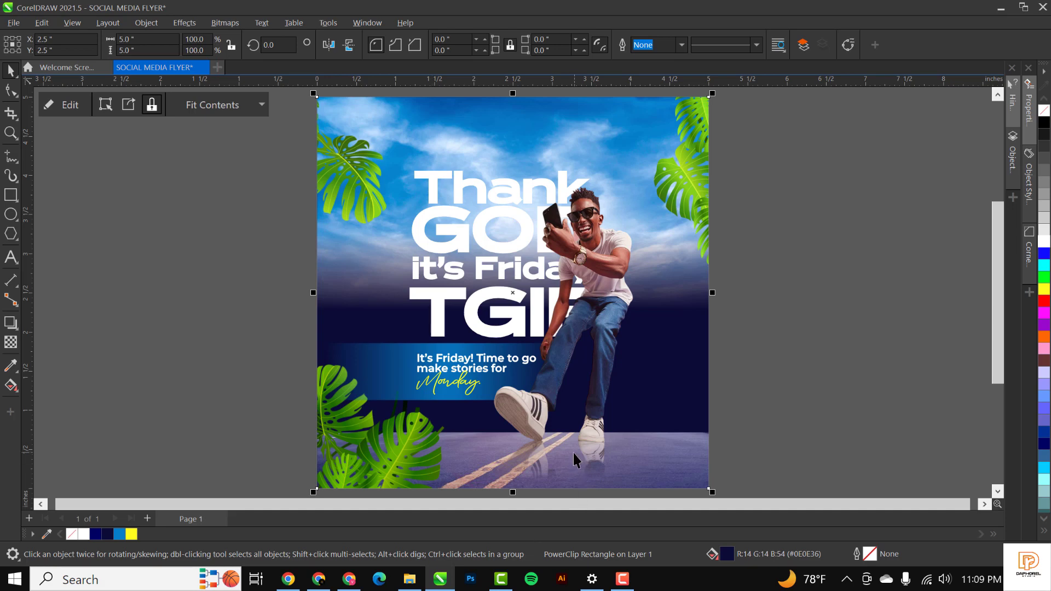
left_click(414, 587)
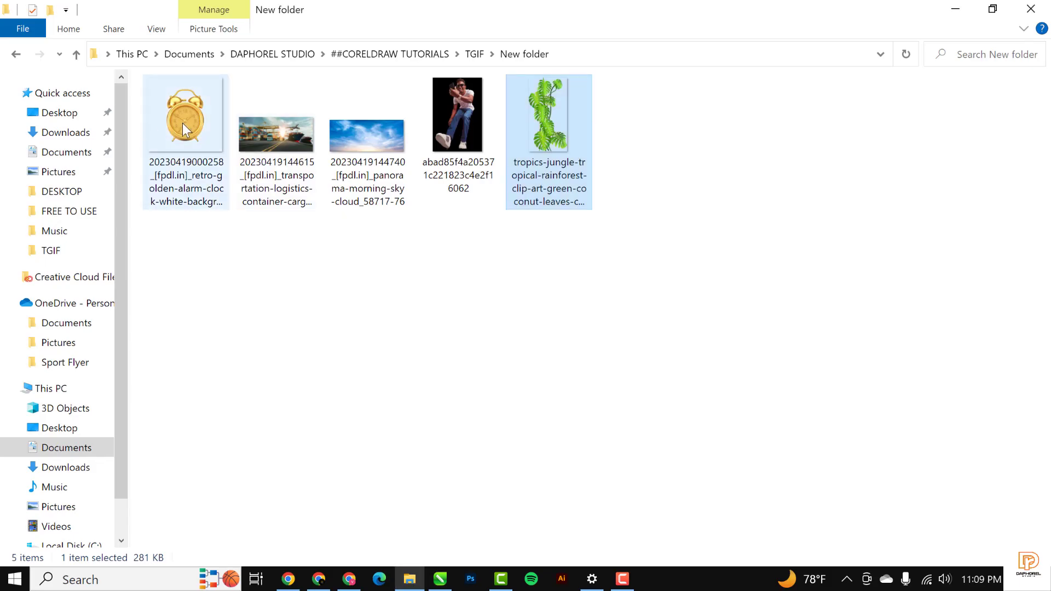
left_click_drag(182, 123, 794, 317)
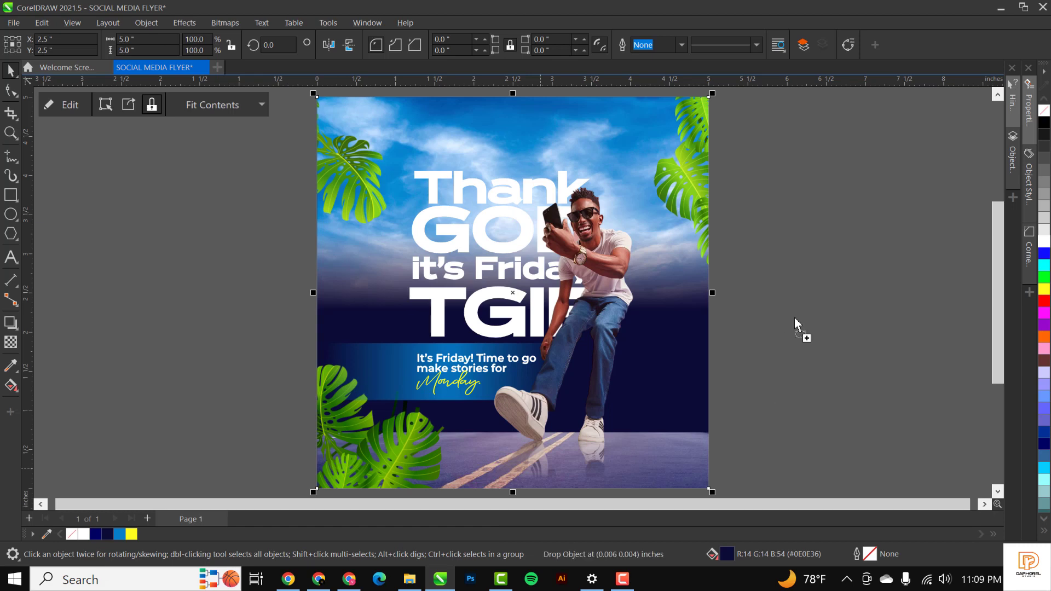
left_click_drag(577, 300, 577, 300)
scroll(453, 251, "down", 4)
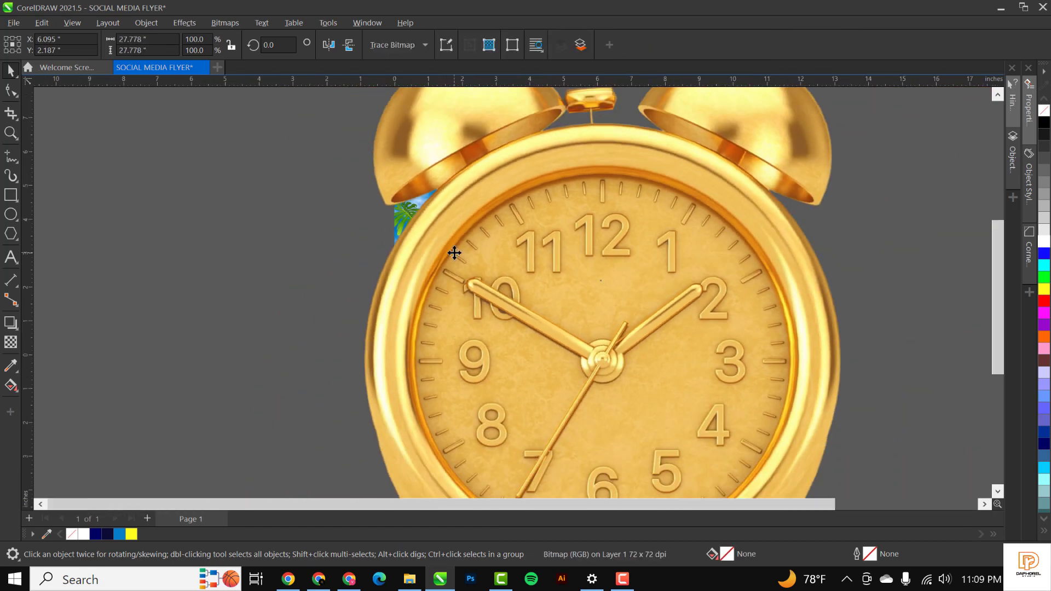
Step: Shrink the alarm clock image to about 38.1% and move it onto the empty area beside the flyer
scroll(605, 258, "down", 2)
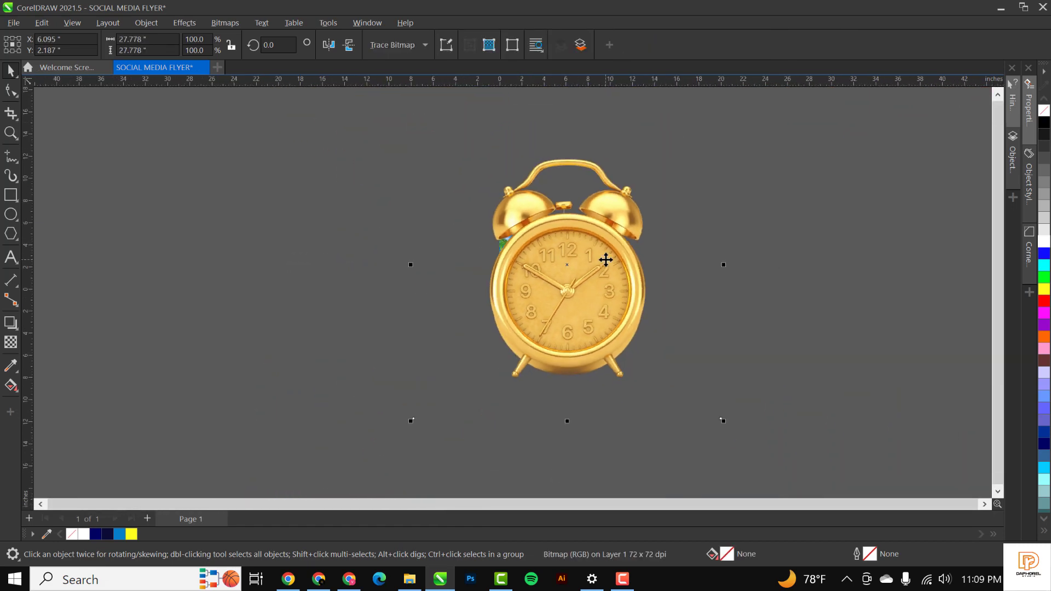
left_click_drag(723, 108, 654, 206)
left_click_drag(577, 265, 651, 280)
Step: Crop the empty margins around the alarm clock by moving its bitmap boundary nodes inward on all four sides
scroll(651, 280, "up", 1)
key("F10")
left_click_drag(683, 181, 728, 396)
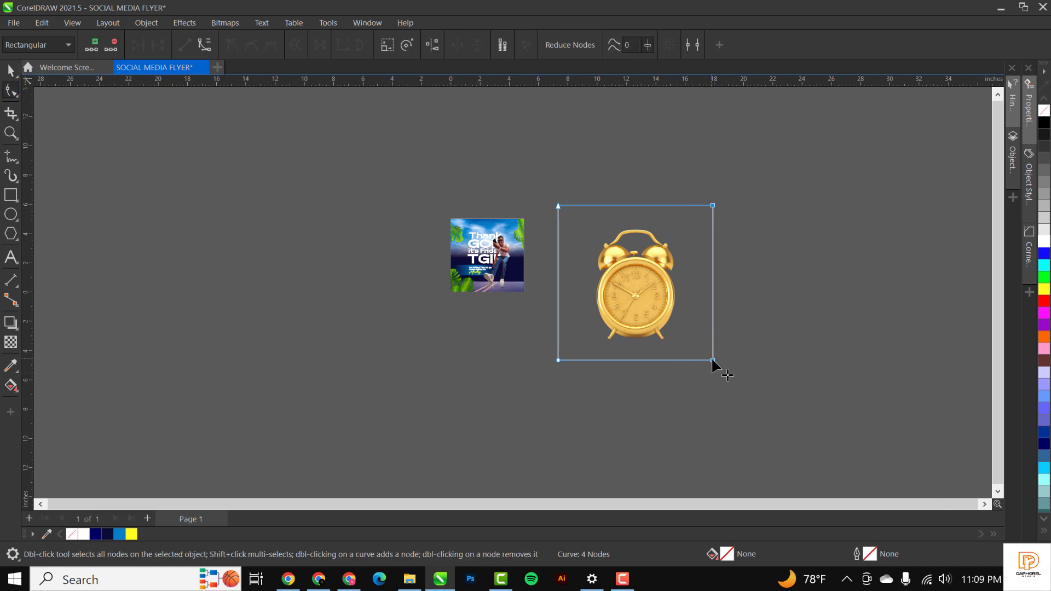
left_click_drag(710, 359, 681, 353)
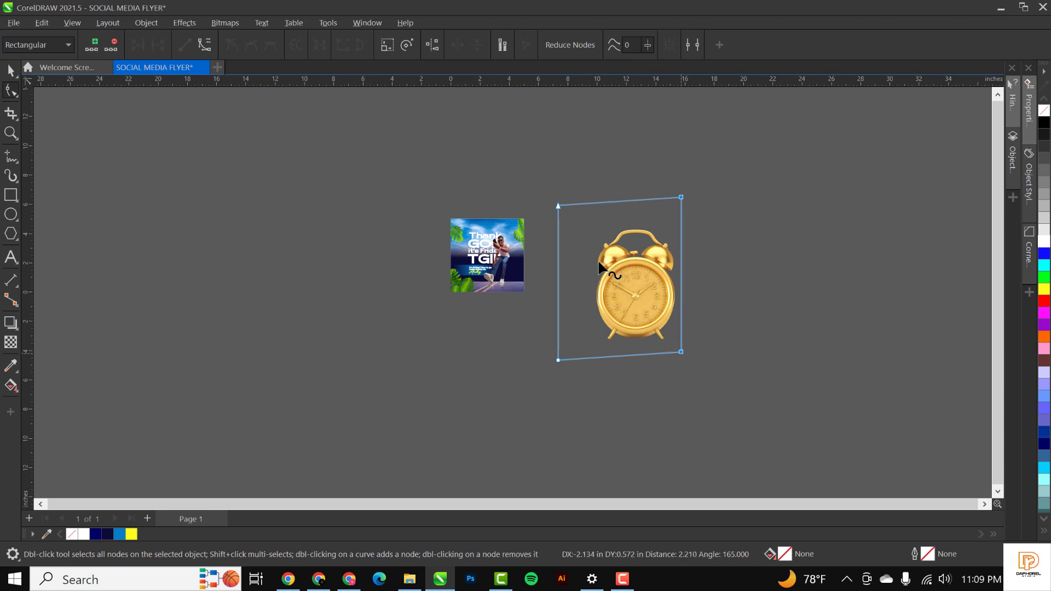
left_click_drag(518, 145, 592, 360)
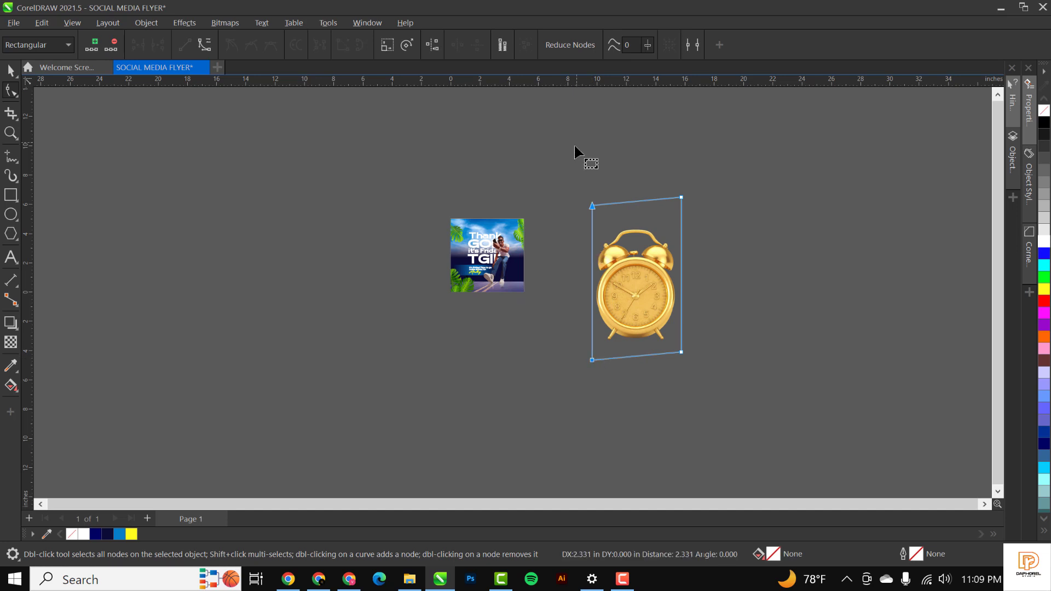
left_click_drag(574, 146, 681, 218)
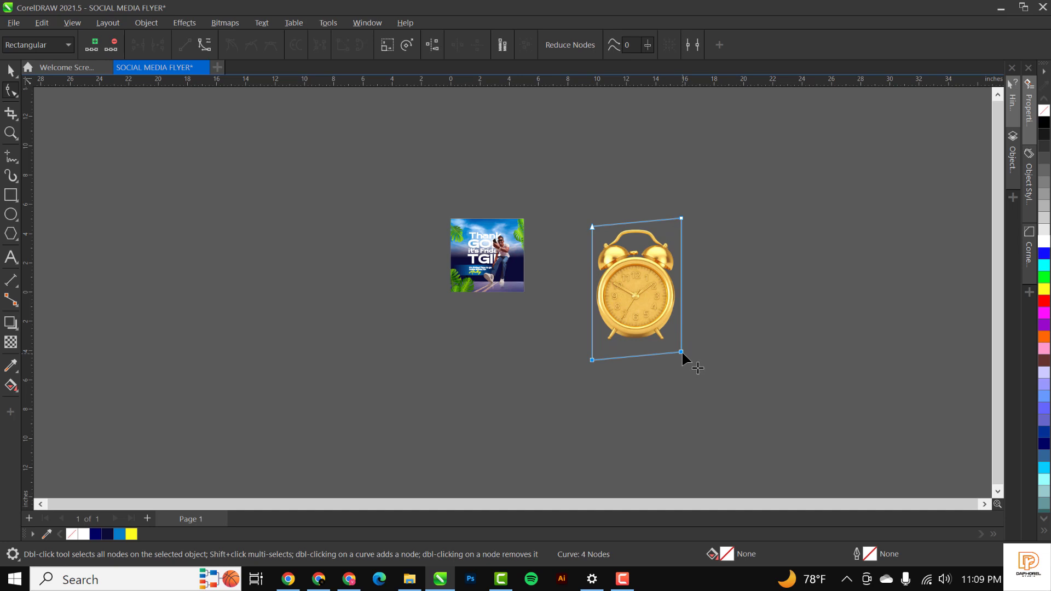
left_click_drag(681, 352, 681, 342)
key("space")
Step: Scale the cropped alarm clock down to about 19.4% and place it over the flyer's lower-right corner
left_click_drag(642, 269, 571, 278)
scroll(571, 278, "up", 4)
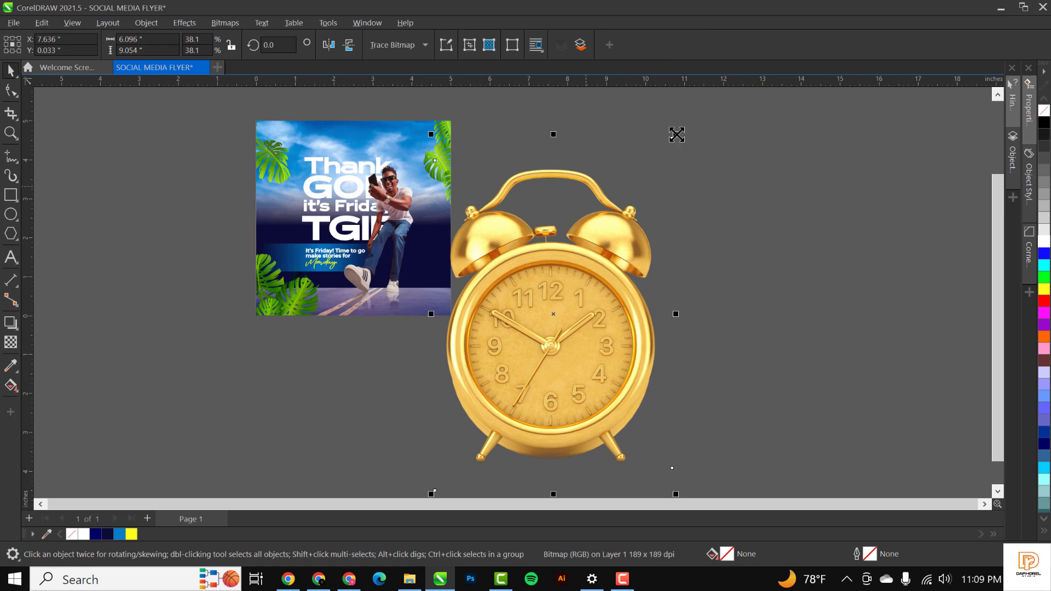
left_click_drag(677, 134, 640, 230)
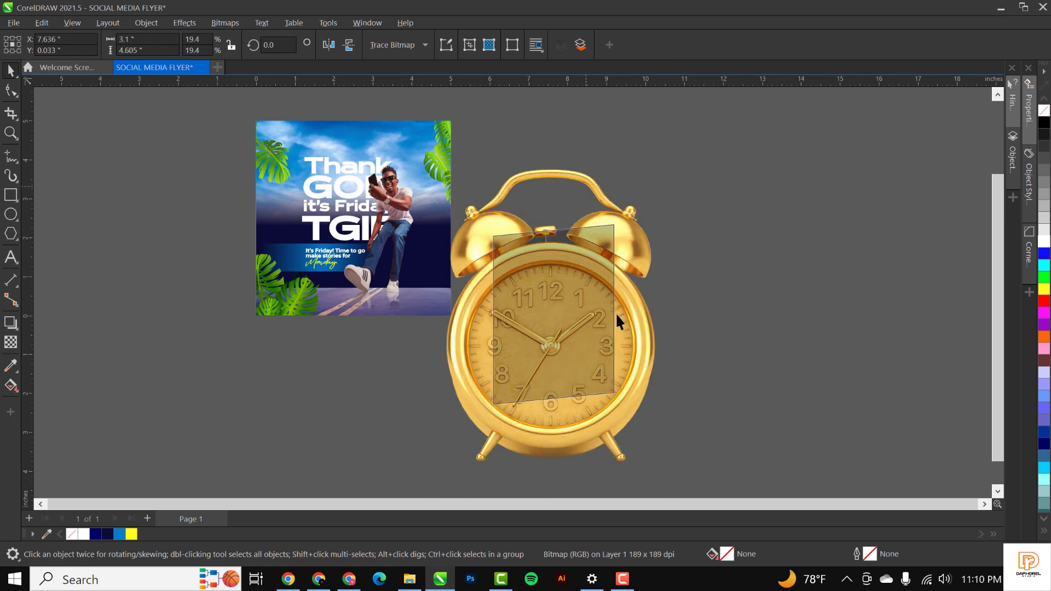
left_click_drag(573, 322, 419, 330)
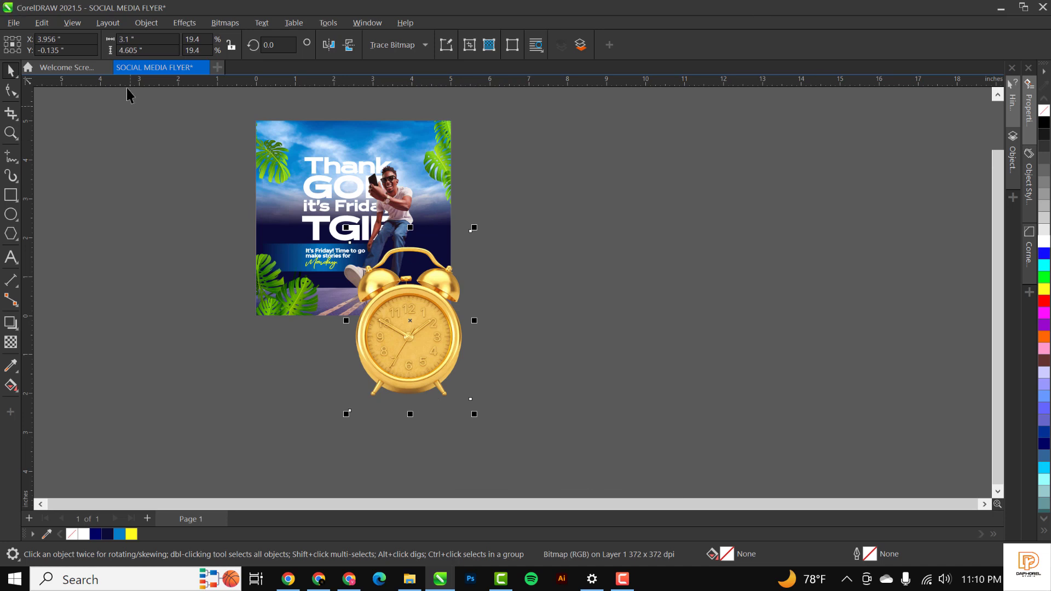
Step: Rotate the alarm clock to about 24.95° and shift it slightly up and outward over the flyer's lower-right corner
scroll(430, 405, "up", 1)
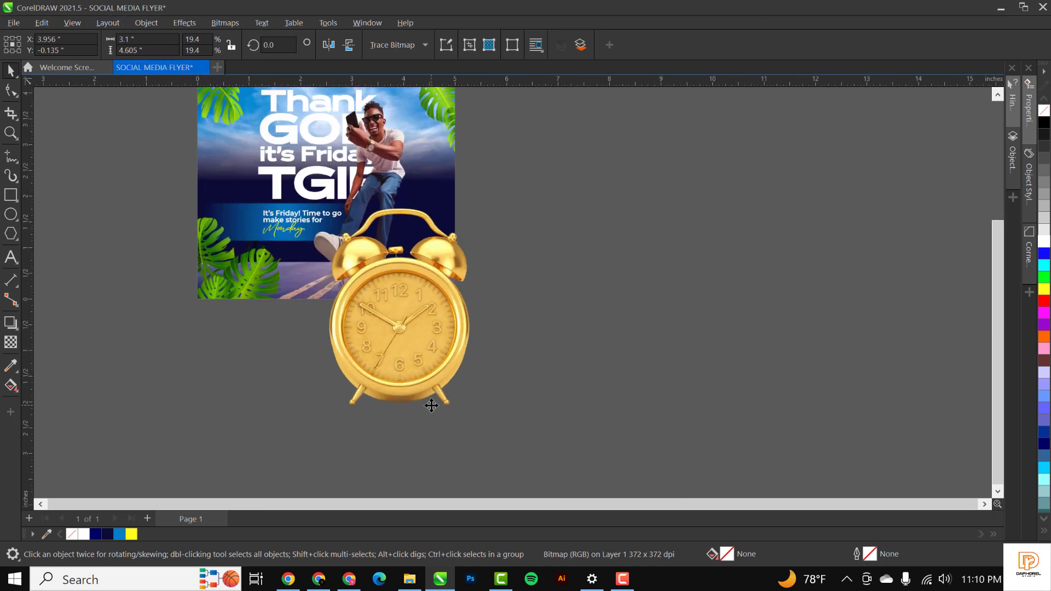
left_click(407, 355)
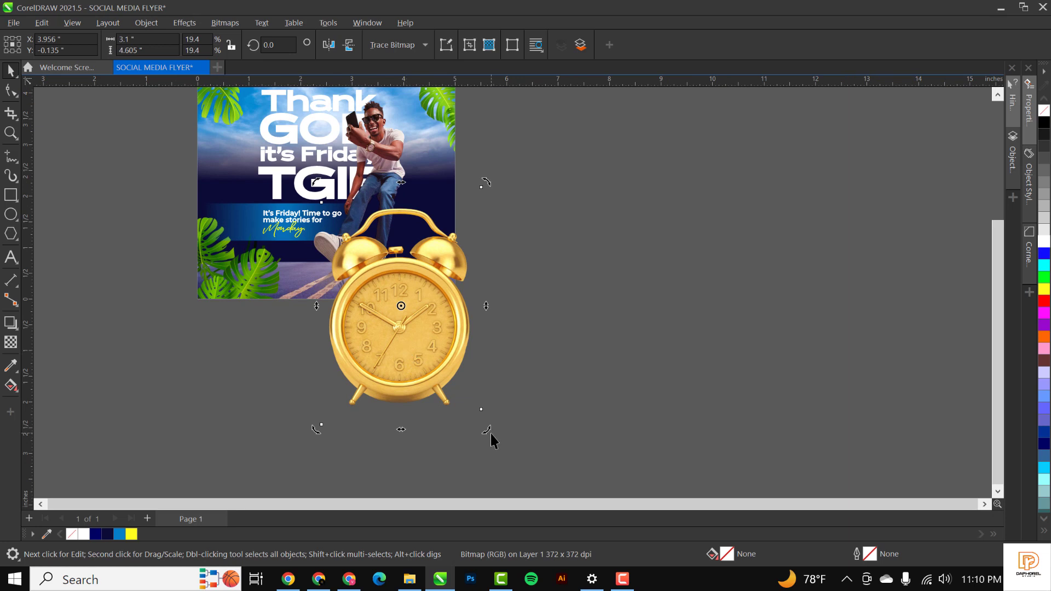
left_click_drag(498, 430, 516, 378)
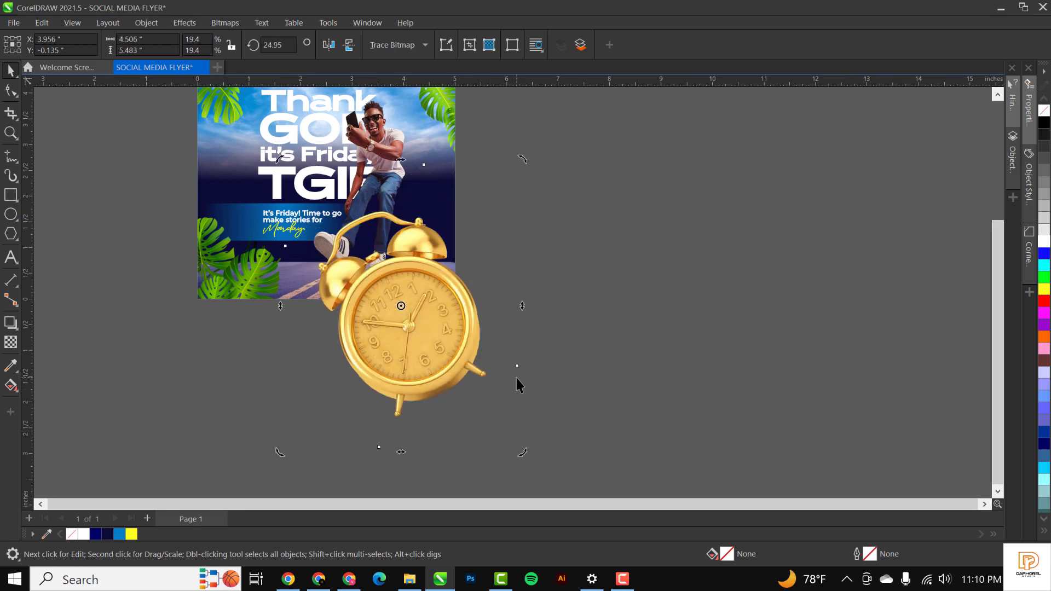
left_click_drag(435, 368, 465, 352)
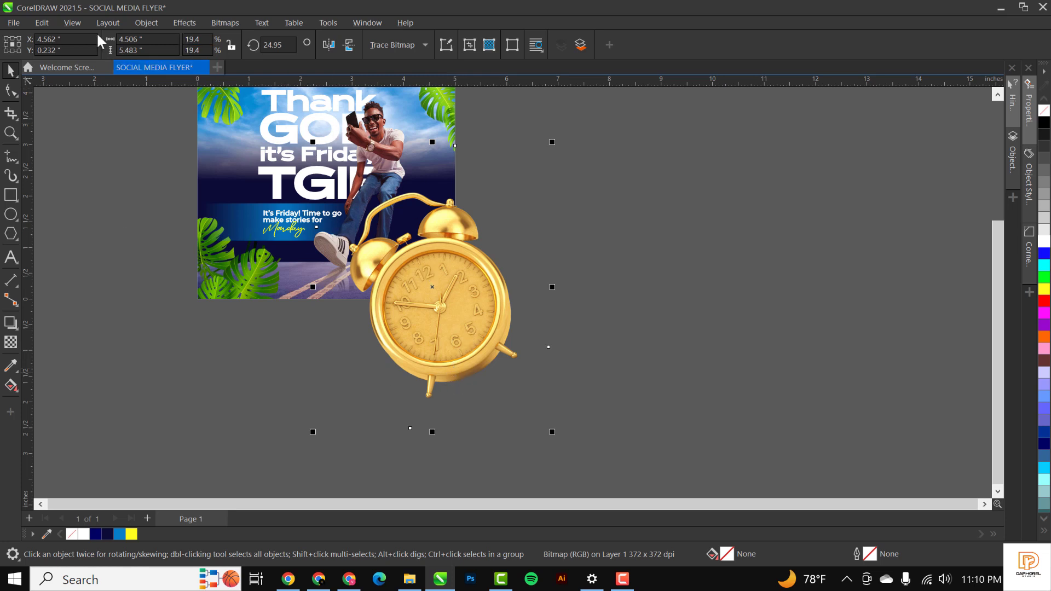
Step: Apply a light Gaussian Blur to the alarm clock, raising the radius slightly above 8.8 pixels
left_click(187, 23)
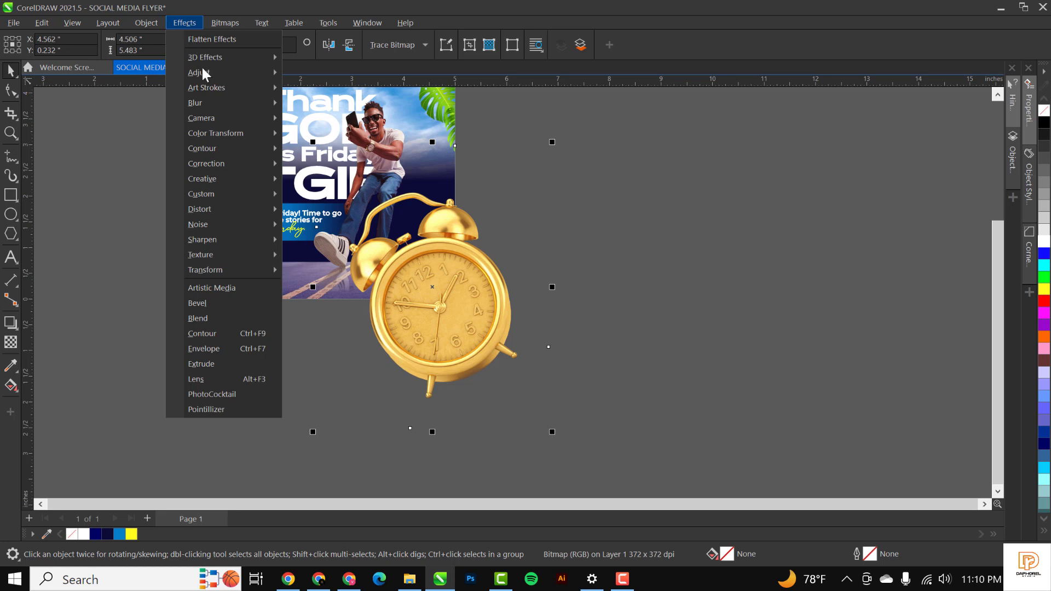
mouse_move(213, 103)
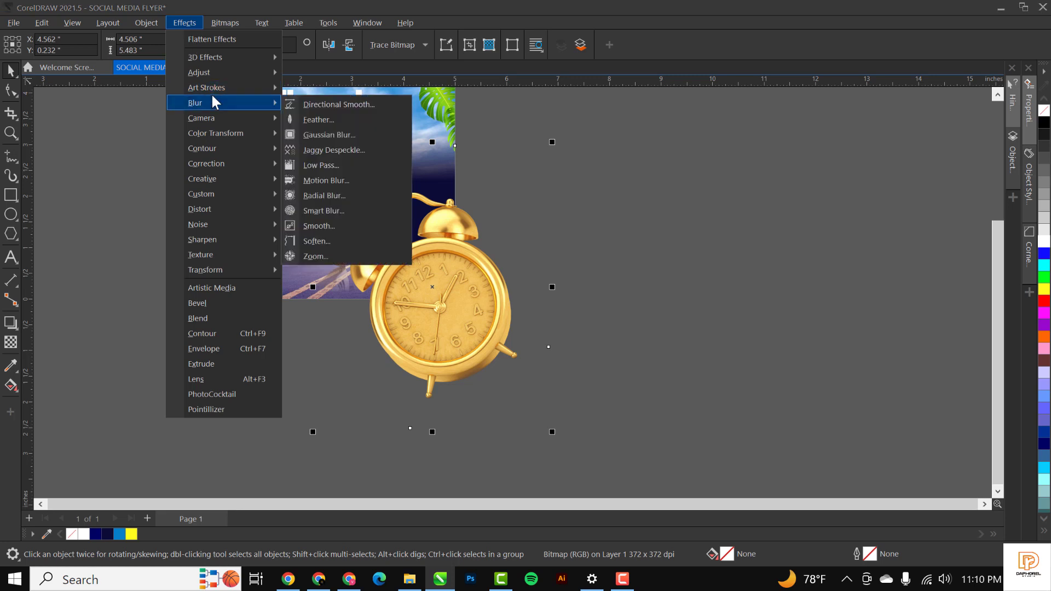
left_click(333, 135)
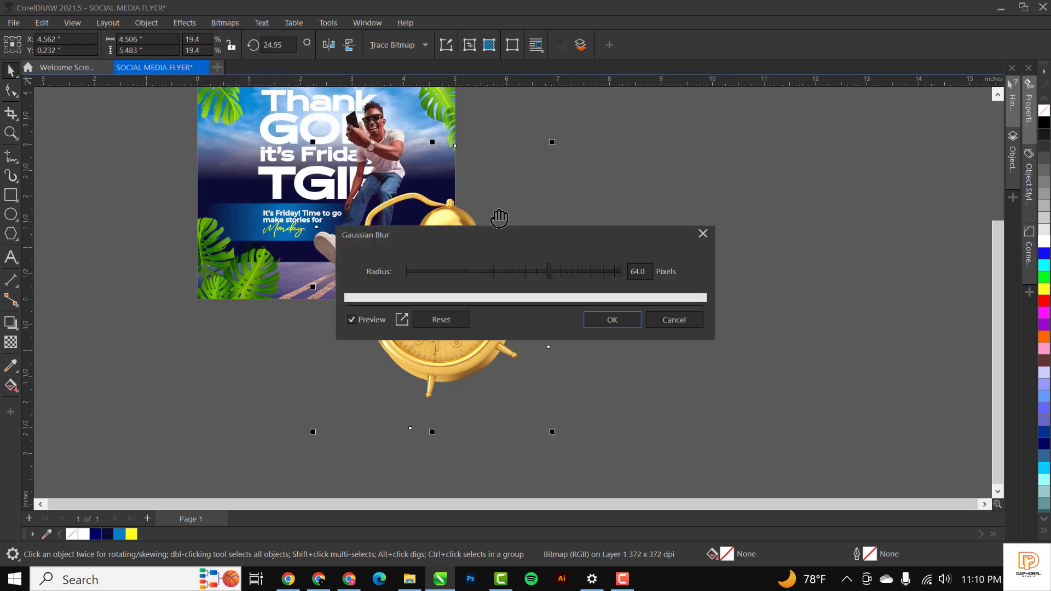
left_click_drag(486, 231, 794, 168)
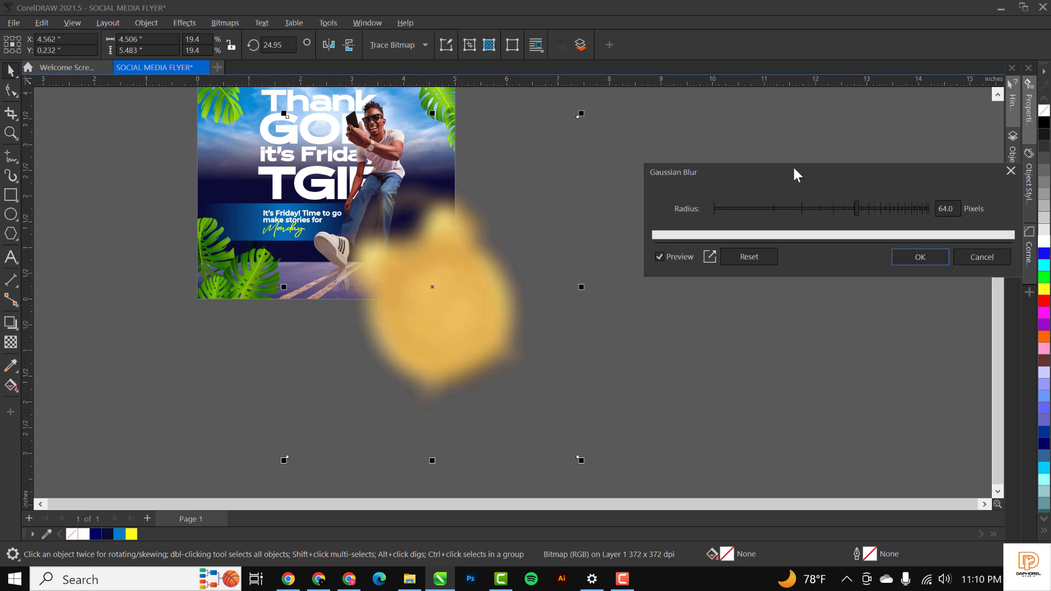
left_click(745, 255)
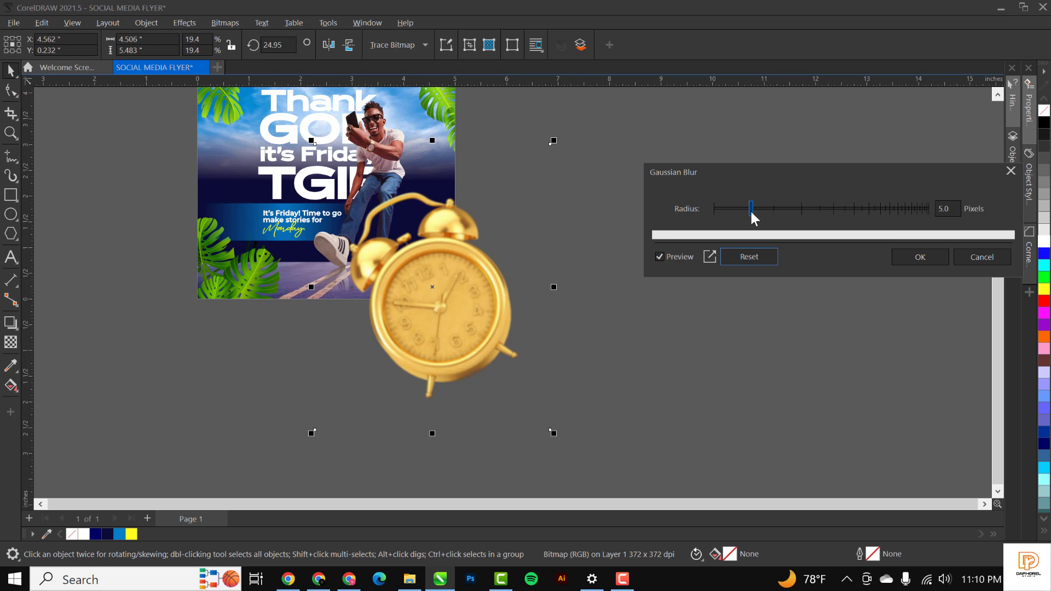
left_click_drag(750, 210, 758, 213)
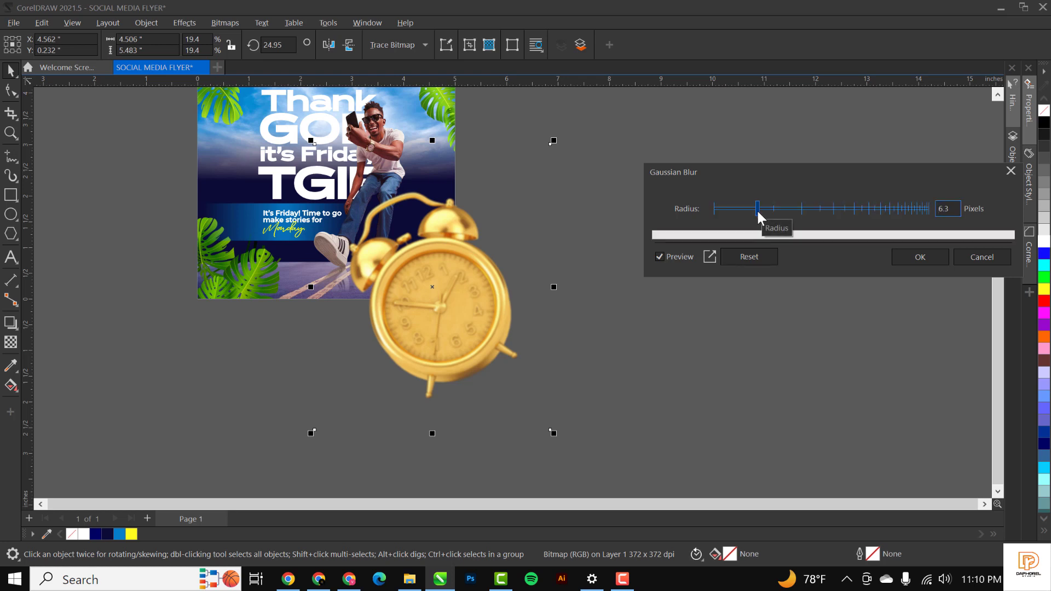
left_click_drag(757, 209, 765, 209)
left_click_drag(763, 210, 766, 212)
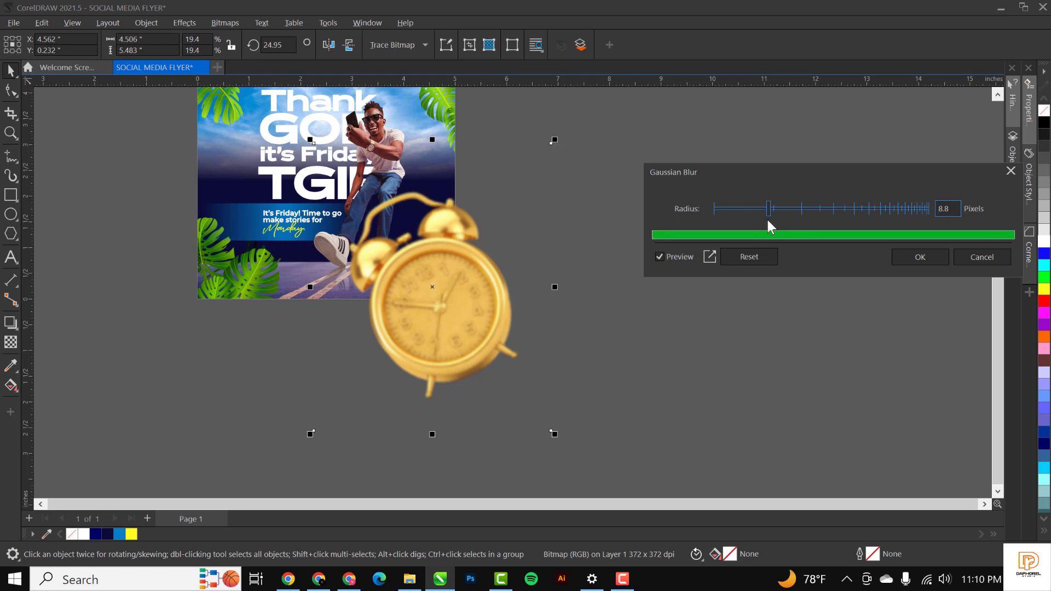
left_click_drag(769, 209, 774, 209)
left_click(919, 258)
Step: Cut the blurred alarm clock and paste it inside the background PowerClip
scroll(535, 260, "down", 2)
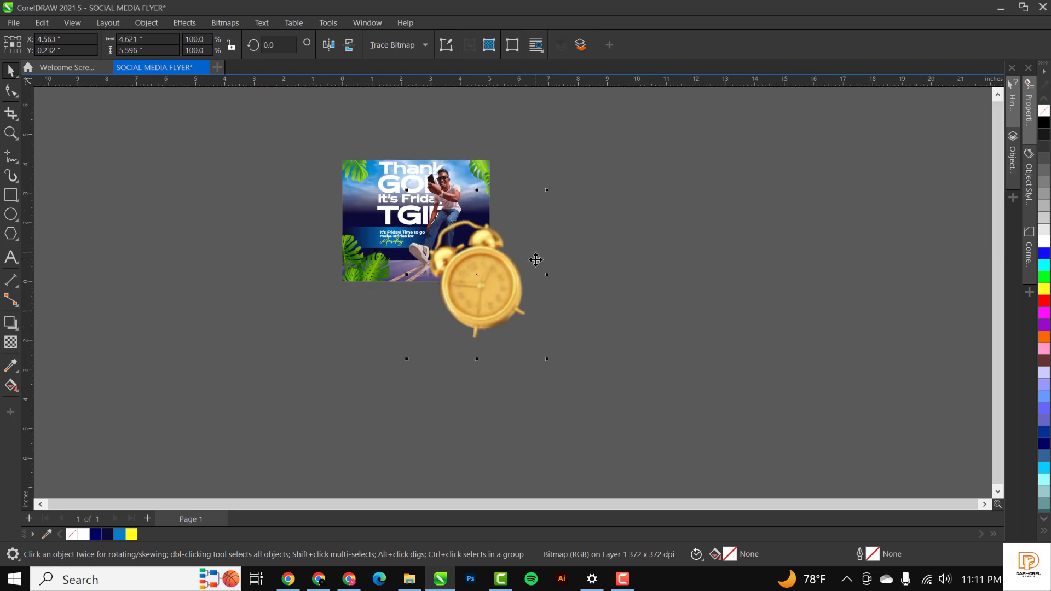
scroll(438, 256, "up", 3)
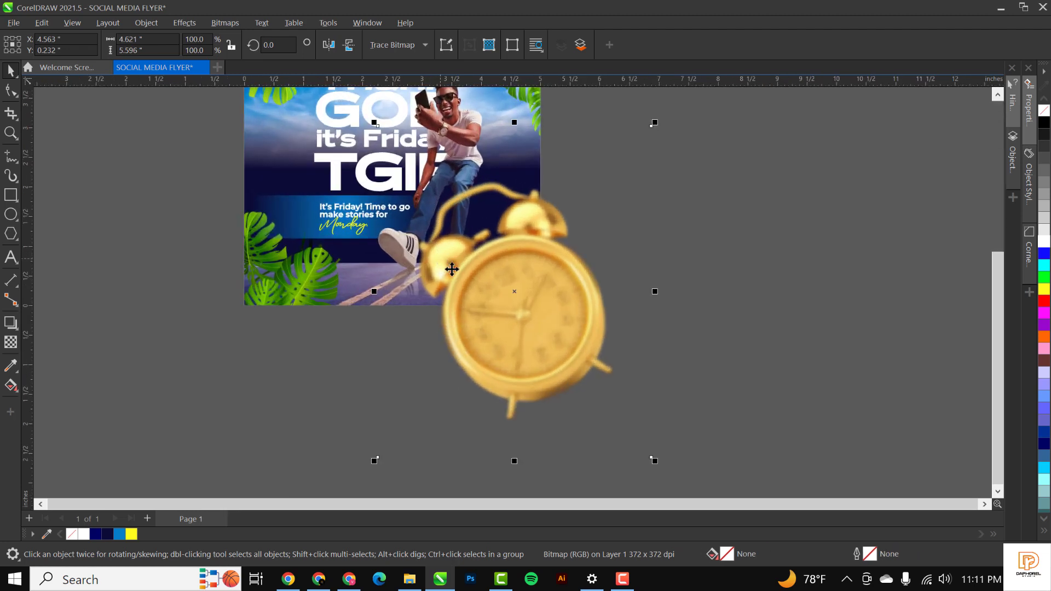
key("Delete")
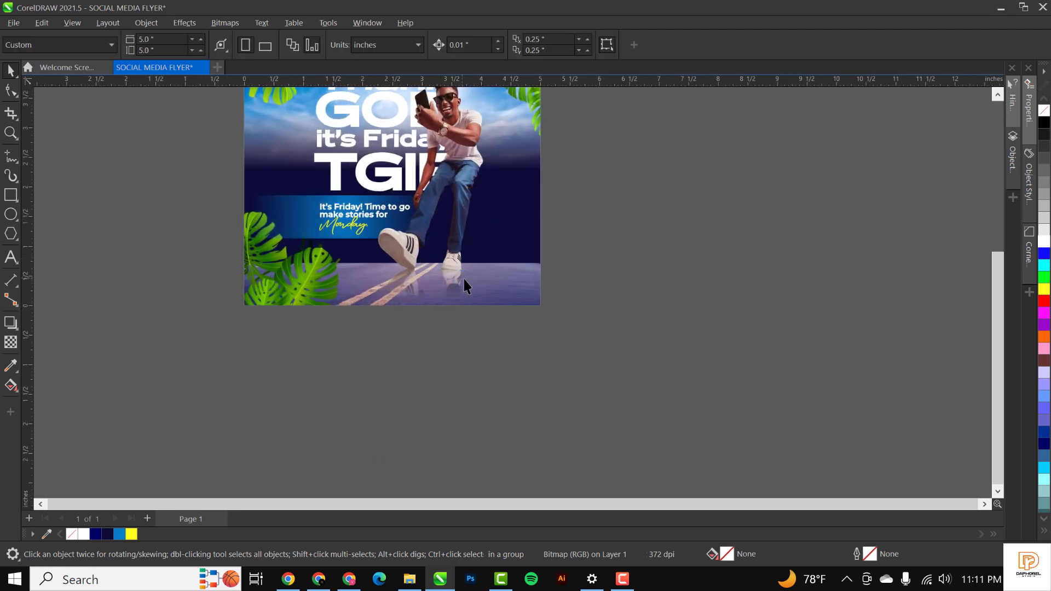
left_click(527, 278)
left_click(526, 277, "ctrl")
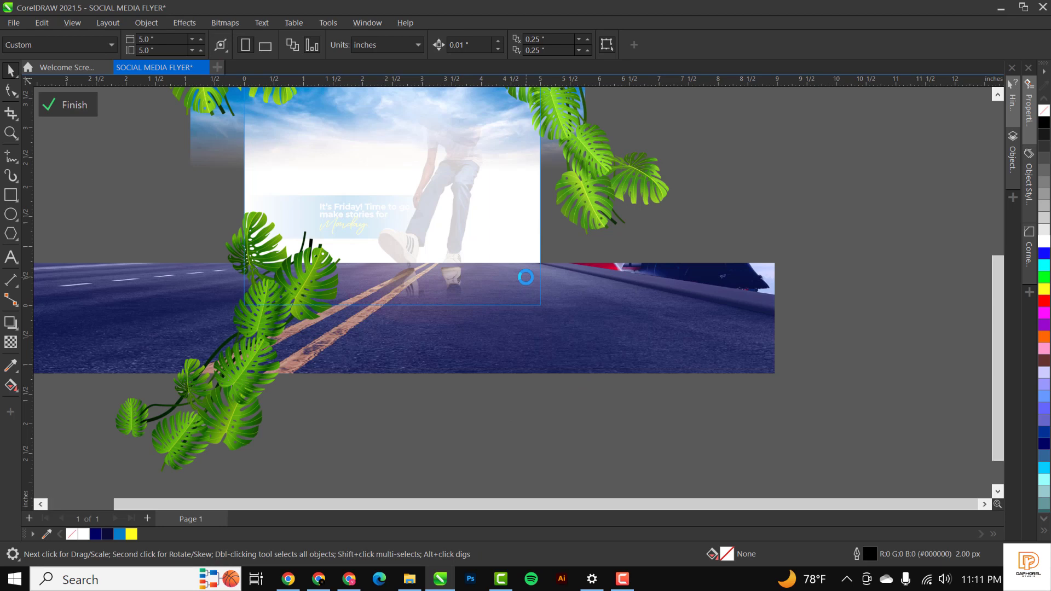
scroll(526, 281, "down", 2)
key("ctrl+v")
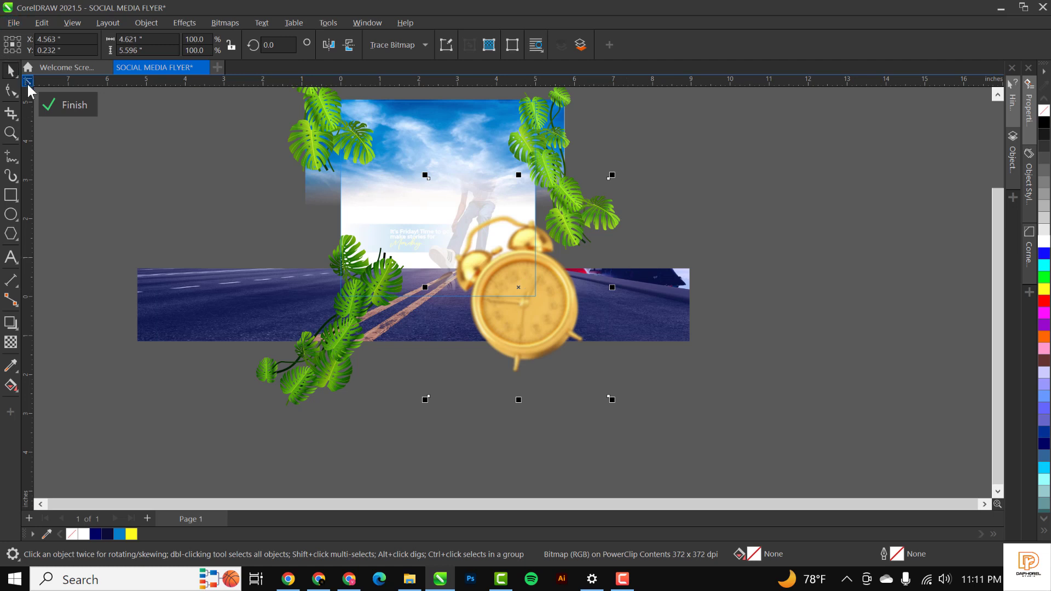
left_click(69, 109)
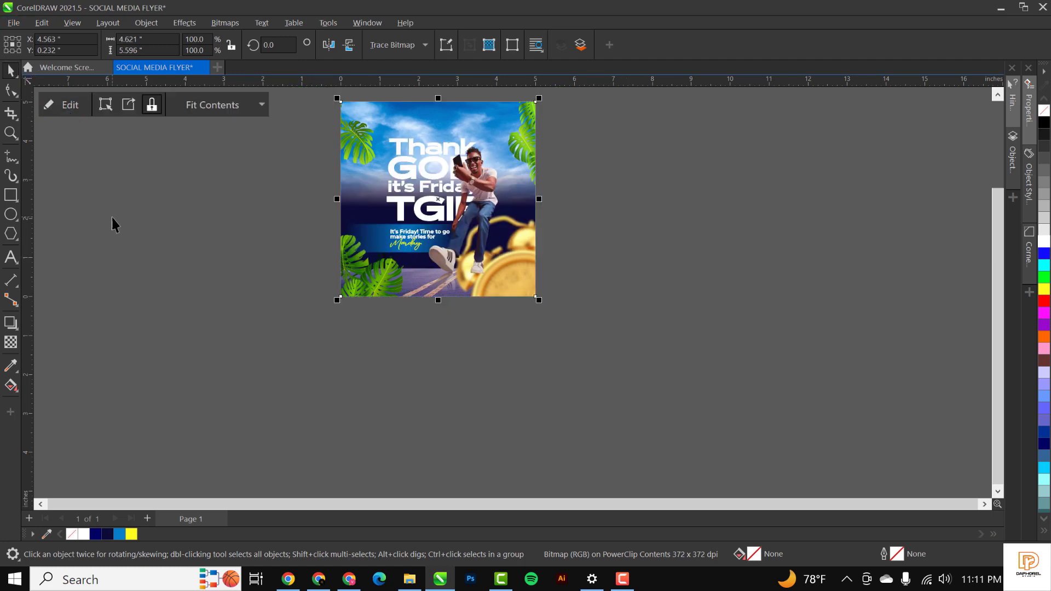
left_click(112, 218)
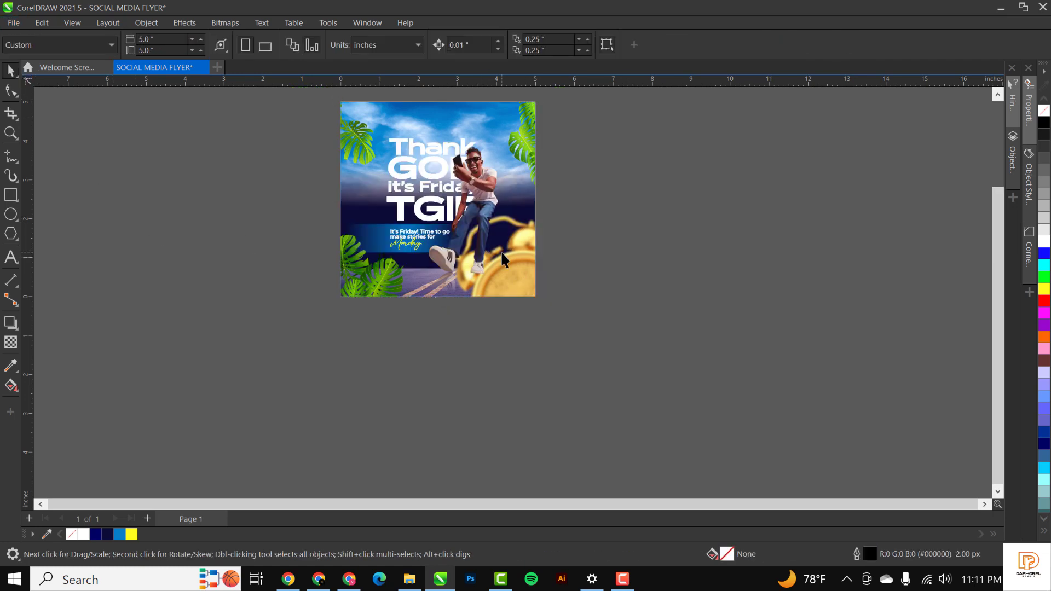
Step: Cut the man image and paste it inside the background PowerClip
scroll(501, 258, "up", 2)
scroll(504, 260, "down", 3)
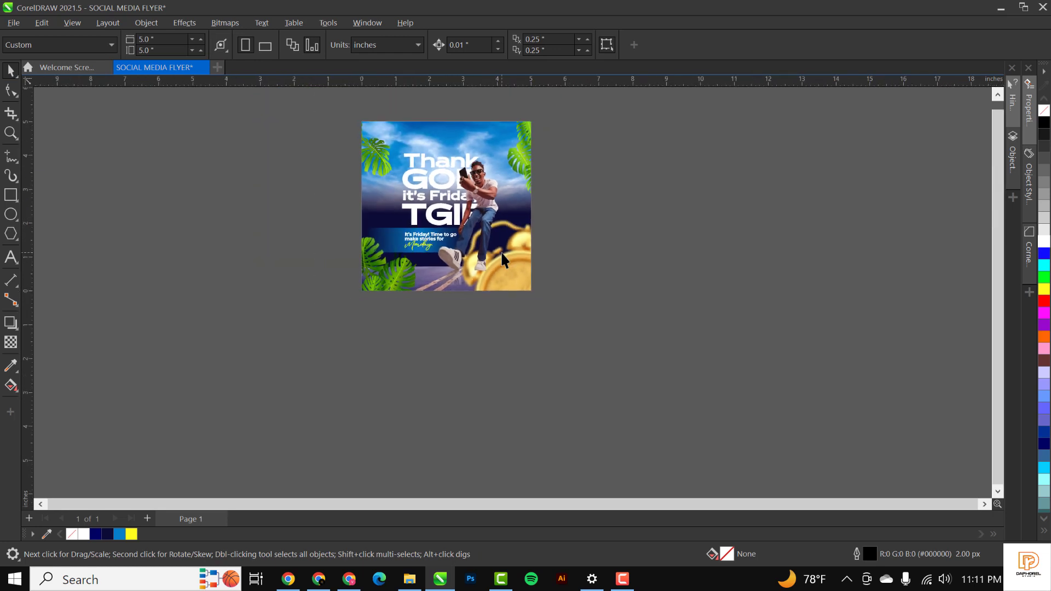
key("shift+F4")
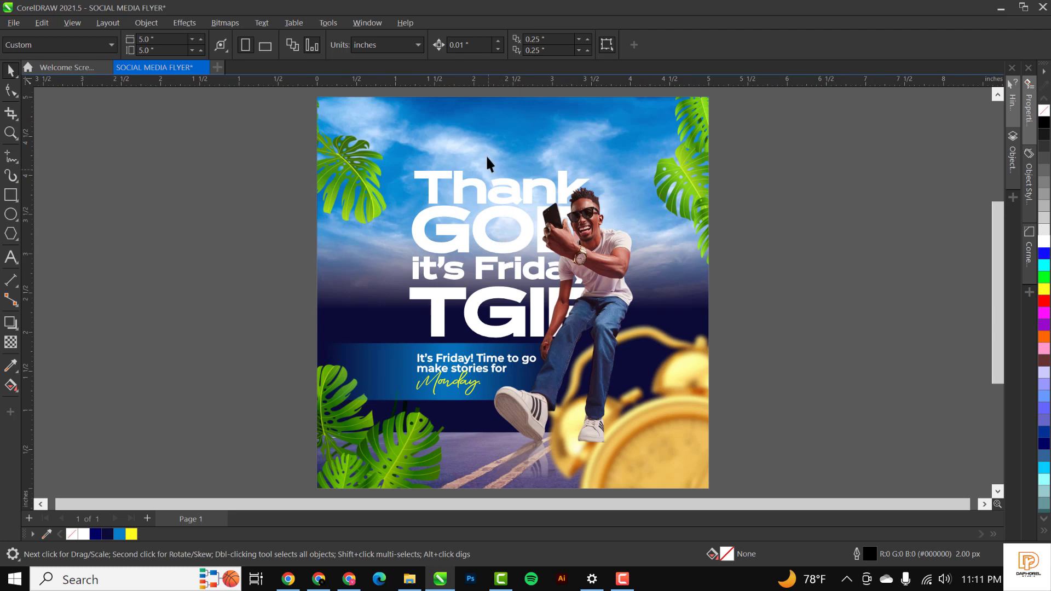
left_click(629, 310)
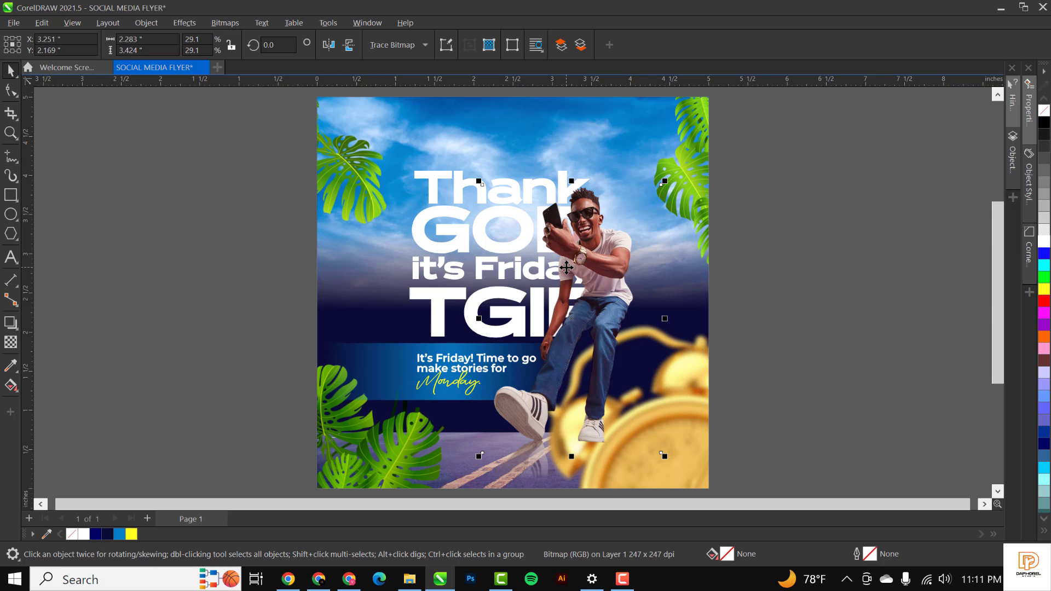
left_click_drag(594, 250, 783, 241)
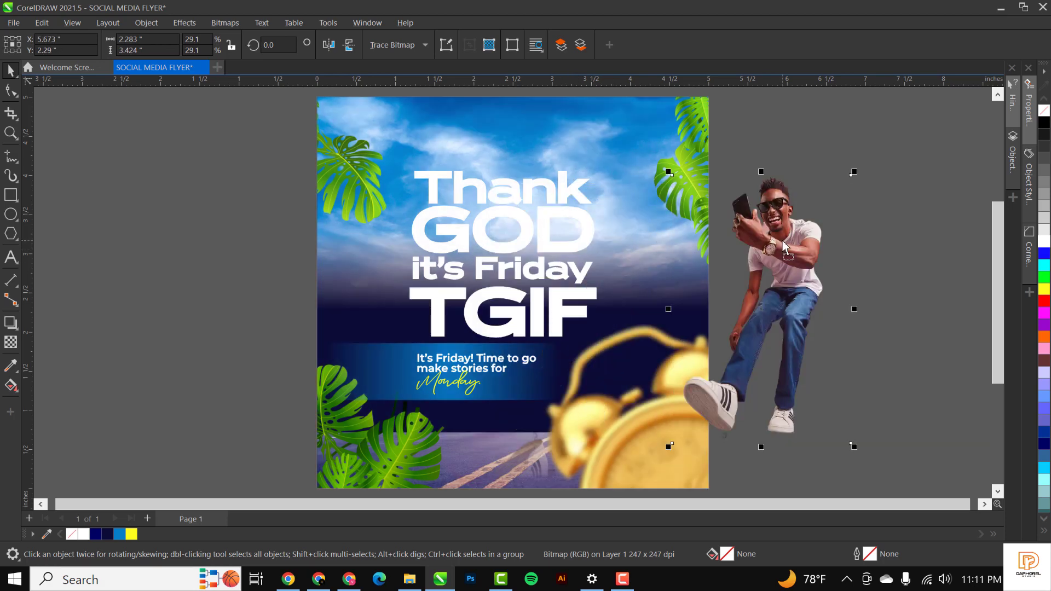
key("ctrl+z")
key("Delete")
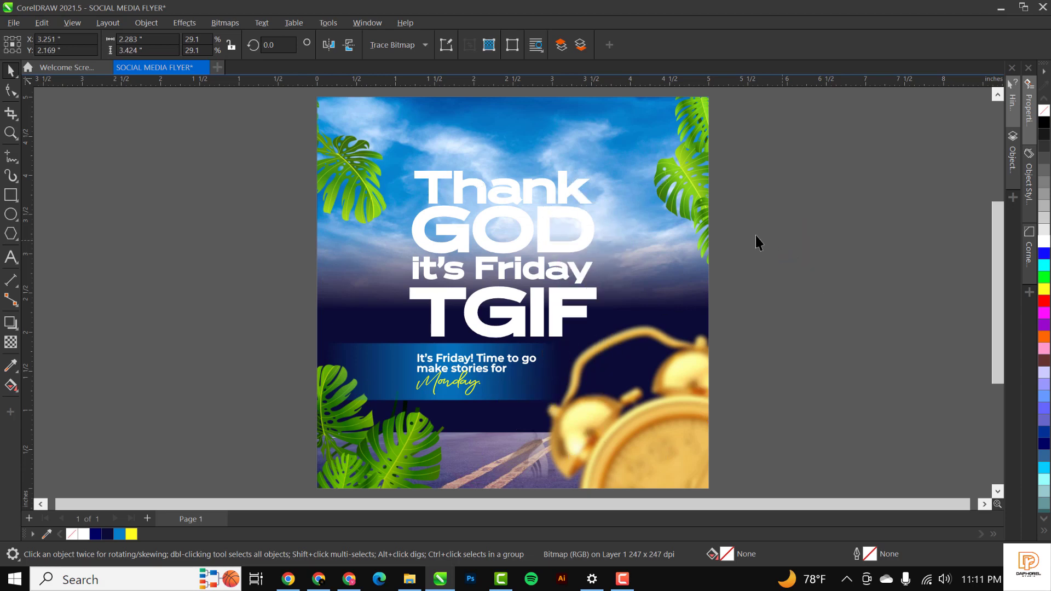
left_click(641, 235)
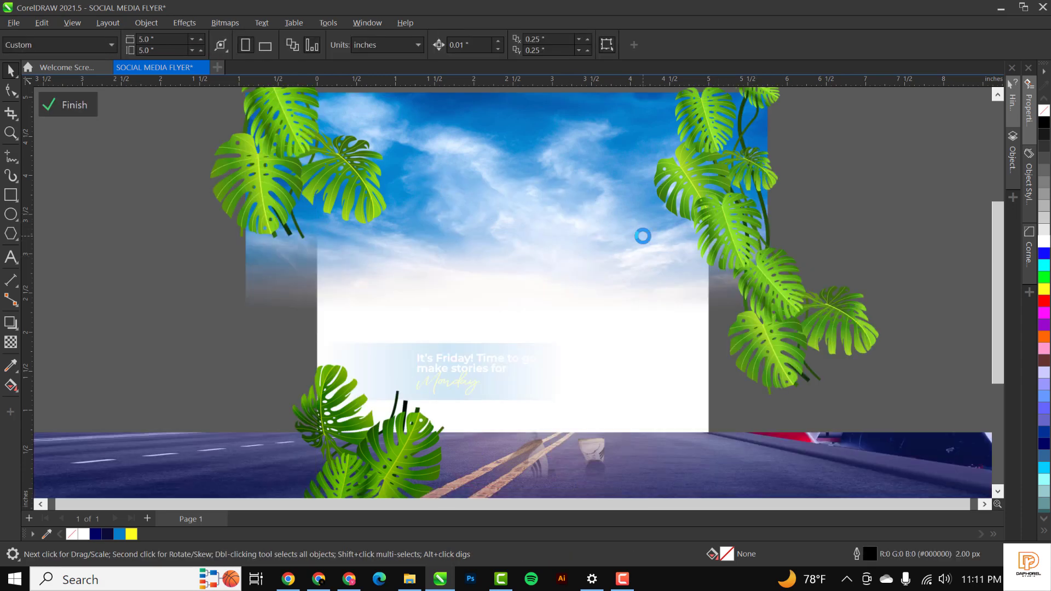
scroll(584, 236, "down", 1)
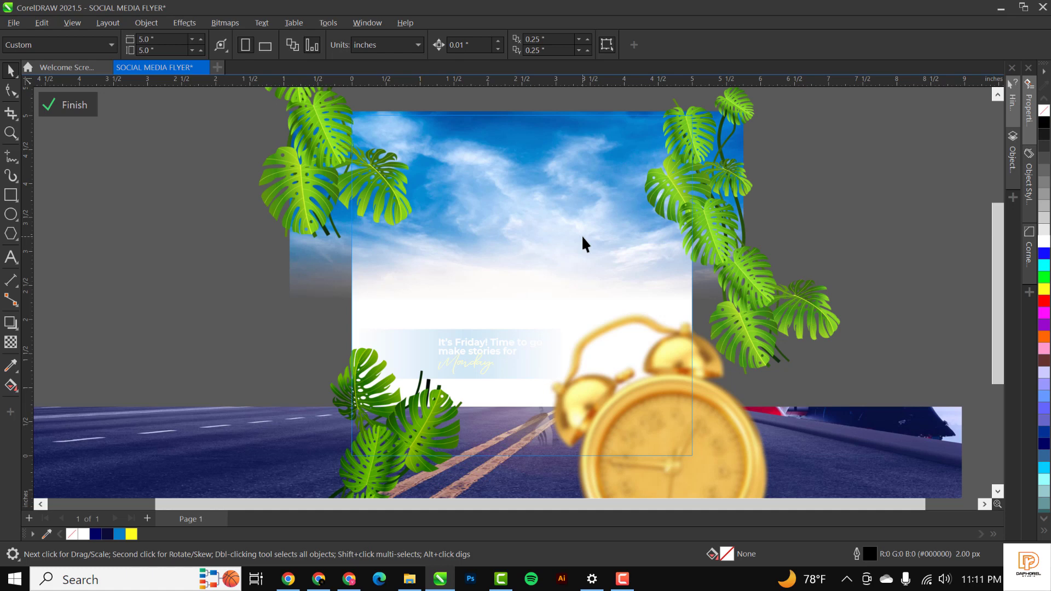
key("ctrl+v")
scroll(584, 332, "down", 2)
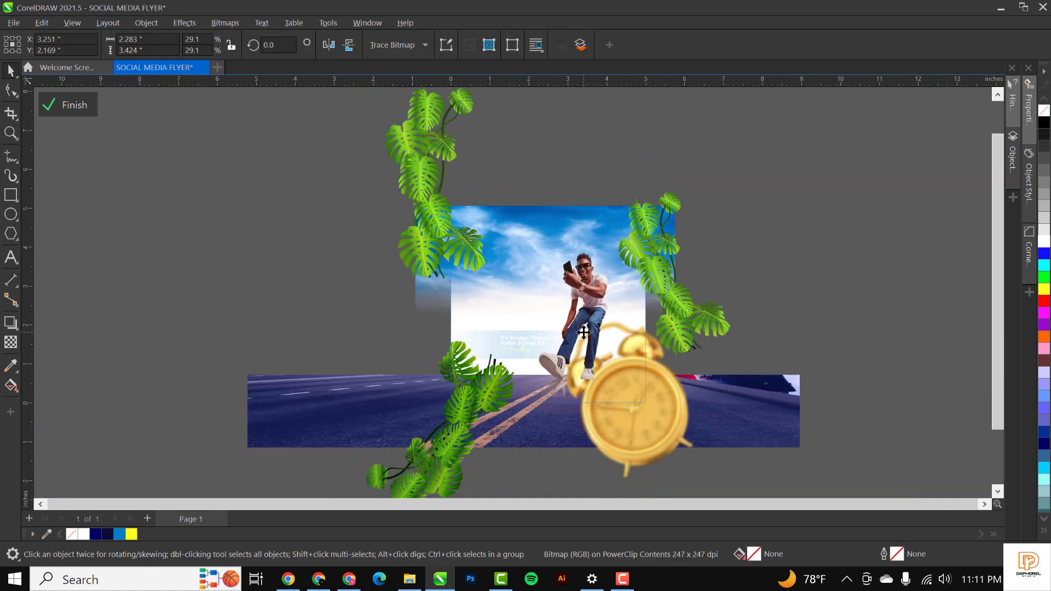
Step: Bring the blurred alarm clock in front of the man inside the PowerClip and finish editing its contents
scroll(626, 413, "up", 2)
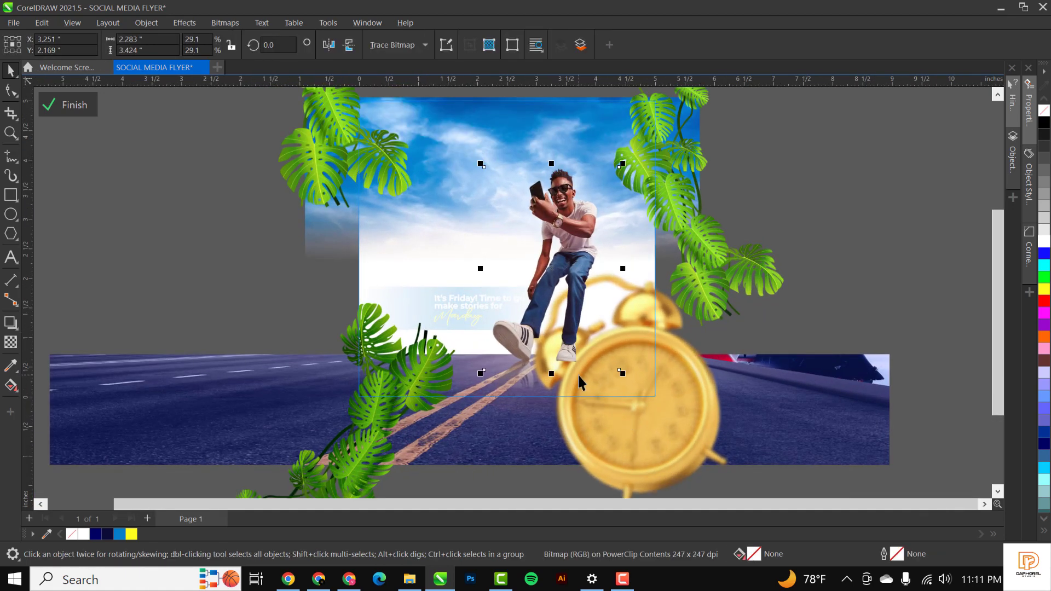
left_click(649, 441)
scroll(595, 396, "down", 2)
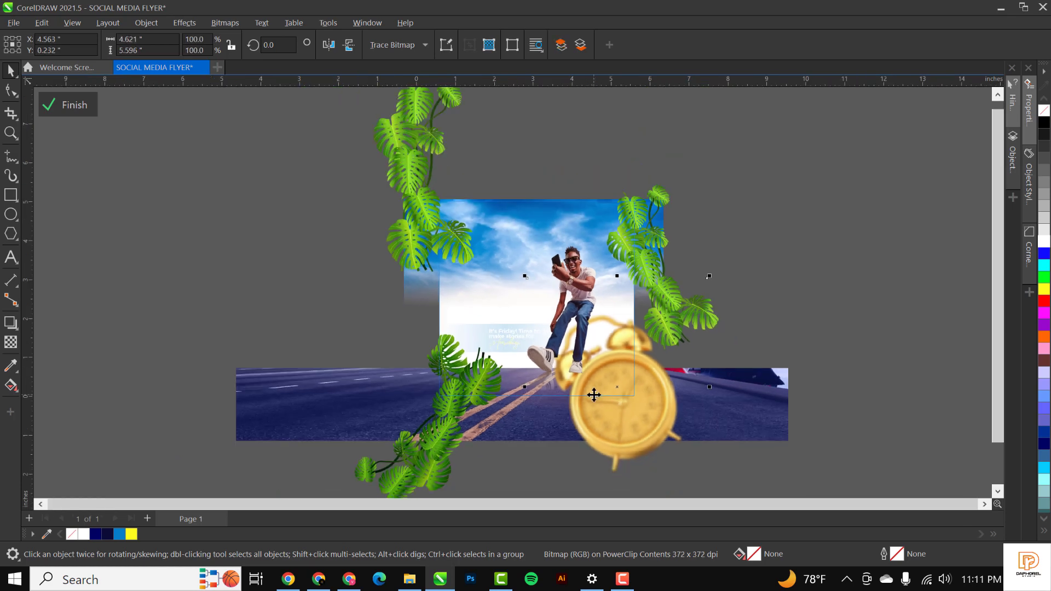
left_click(604, 422)
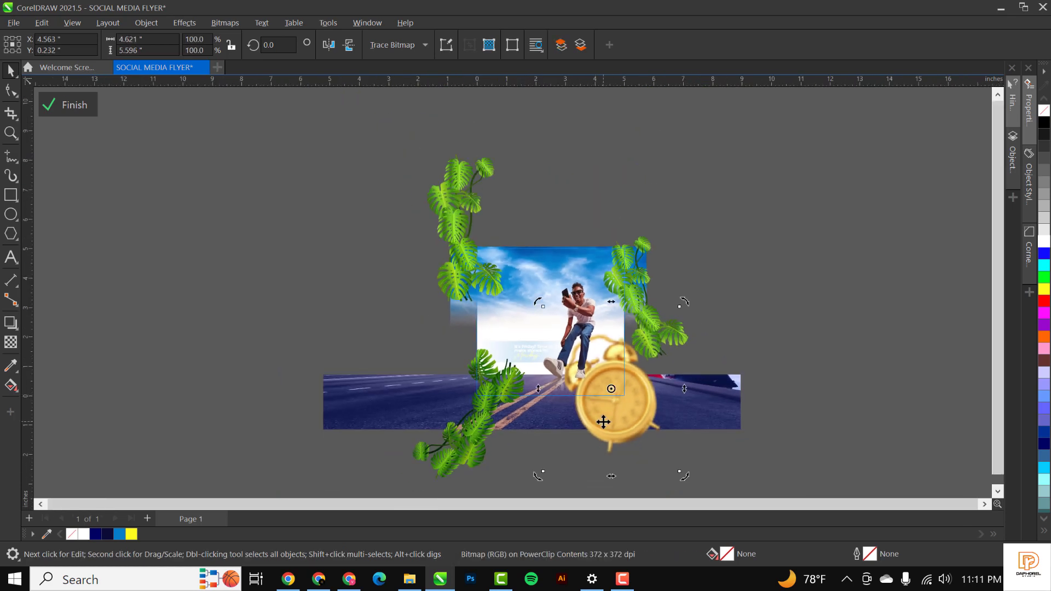
scroll(603, 421, "up", 3)
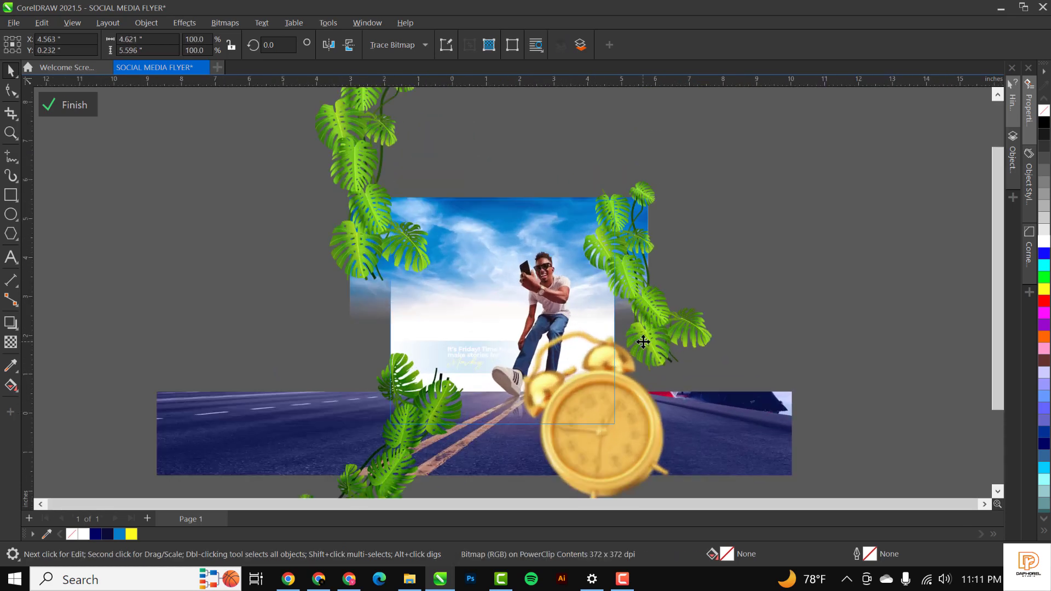
scroll(601, 387, "up", 2)
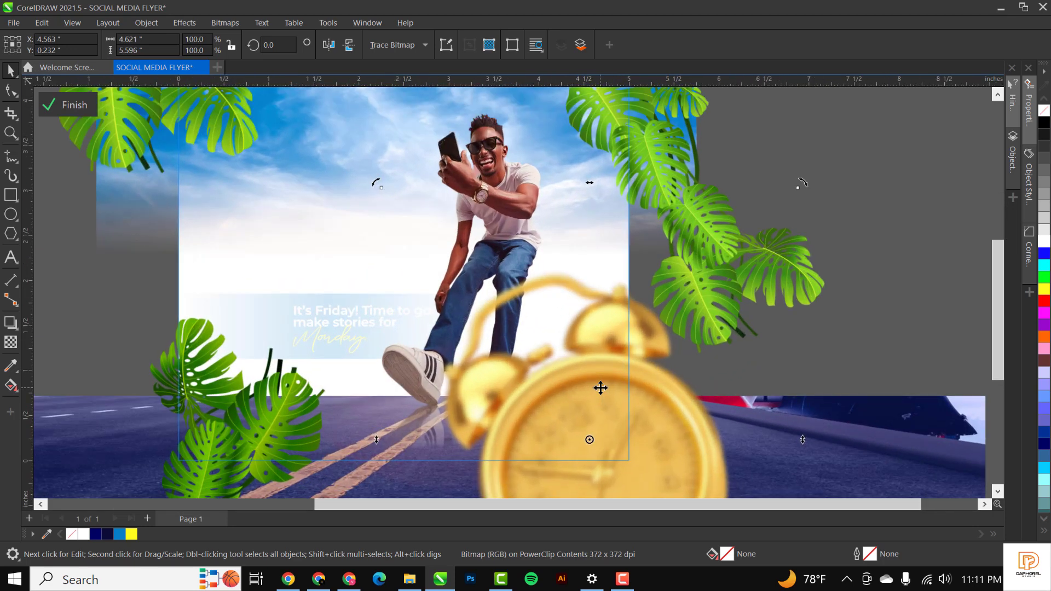
scroll(601, 387, "down", 3)
scroll(600, 388, "up", 3)
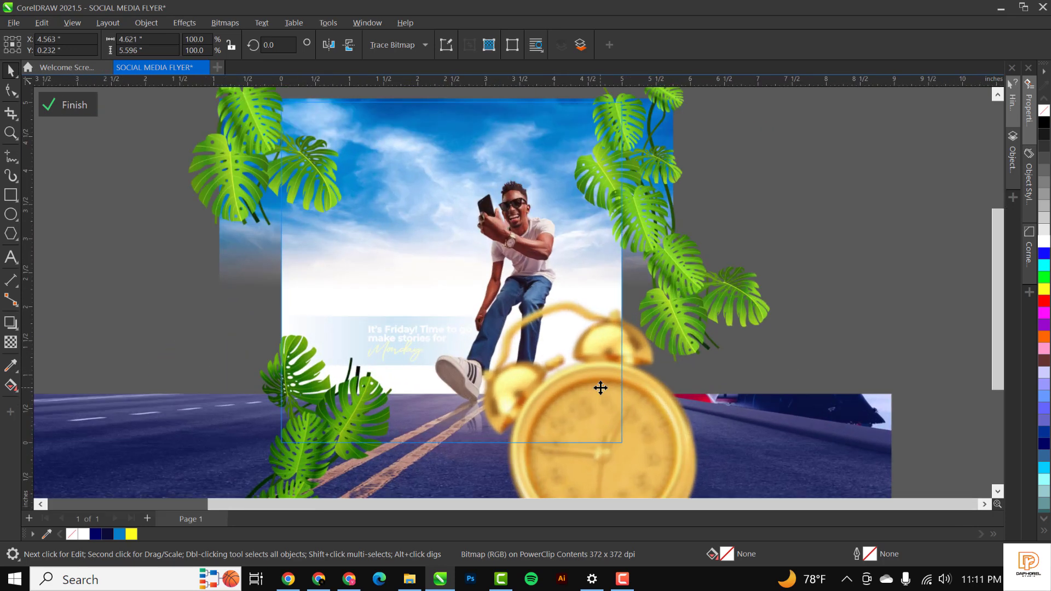
left_click(70, 105)
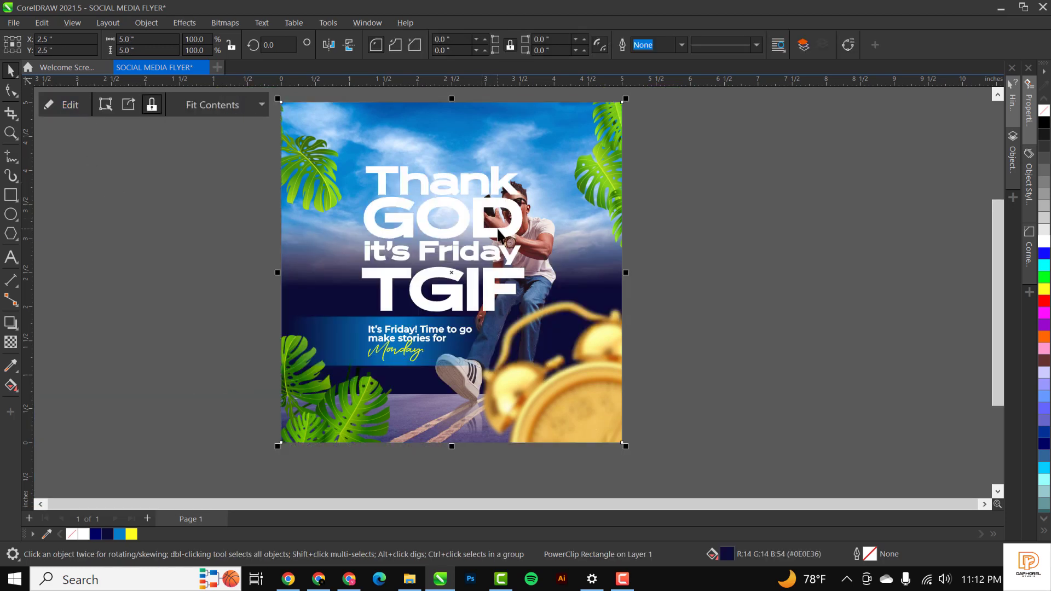
Step: Group the headline words, the caption text and the blue bar into one object
scroll(498, 232, "up", 1)
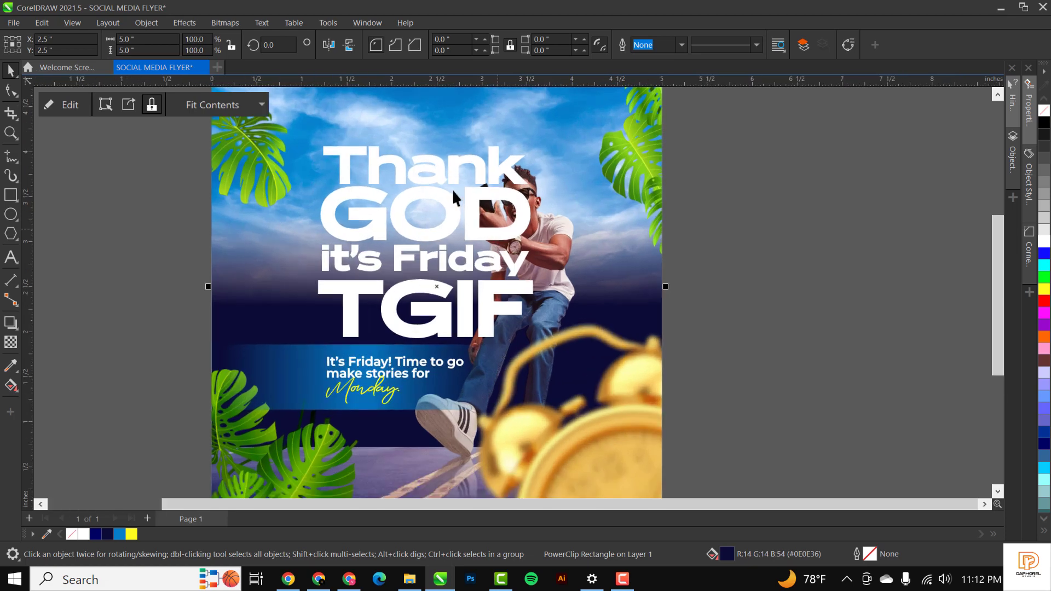
left_click(443, 175)
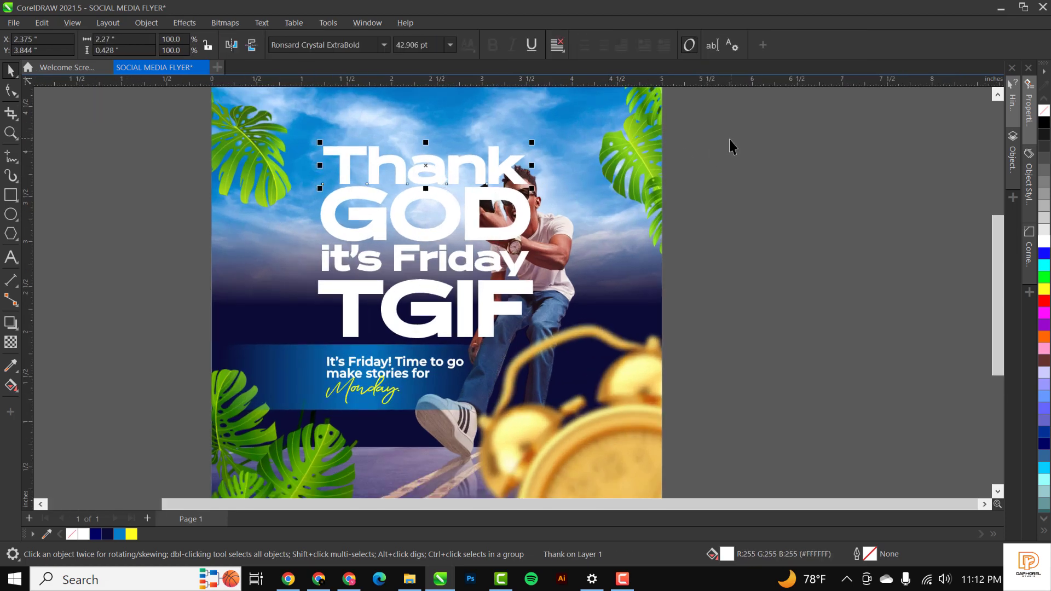
left_click_drag(707, 119, 136, 441)
scroll(291, 386, "down", 1)
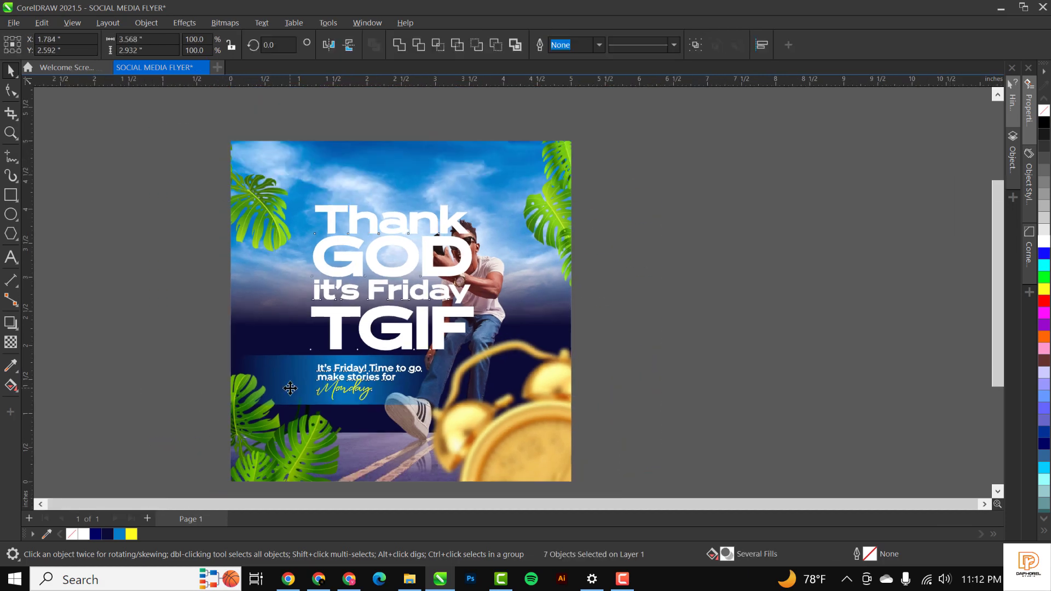
left_click_drag(338, 324, 764, 257)
key("ctrl+z")
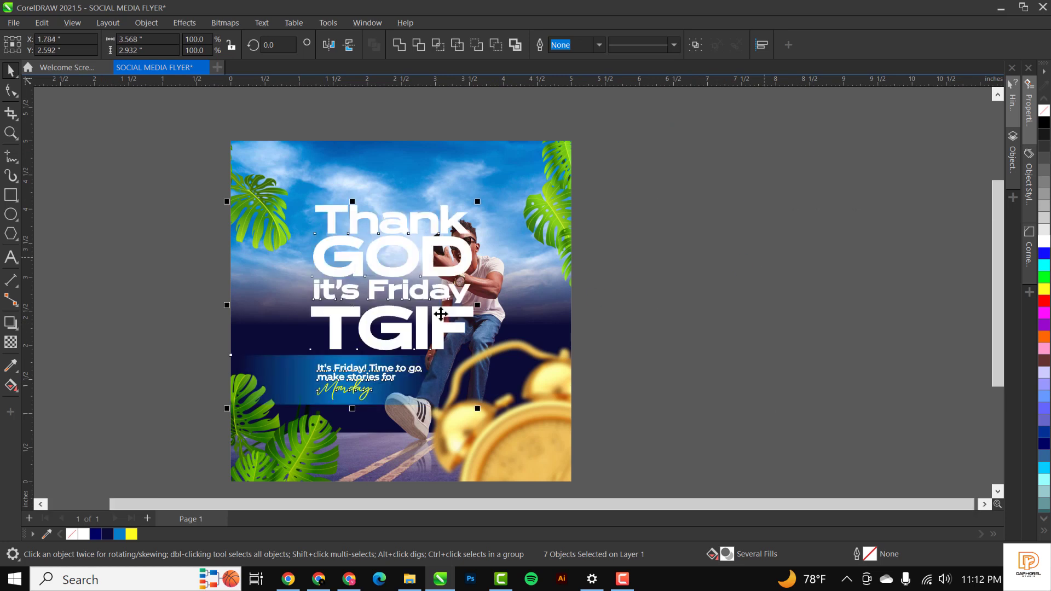
key("ctrl+g")
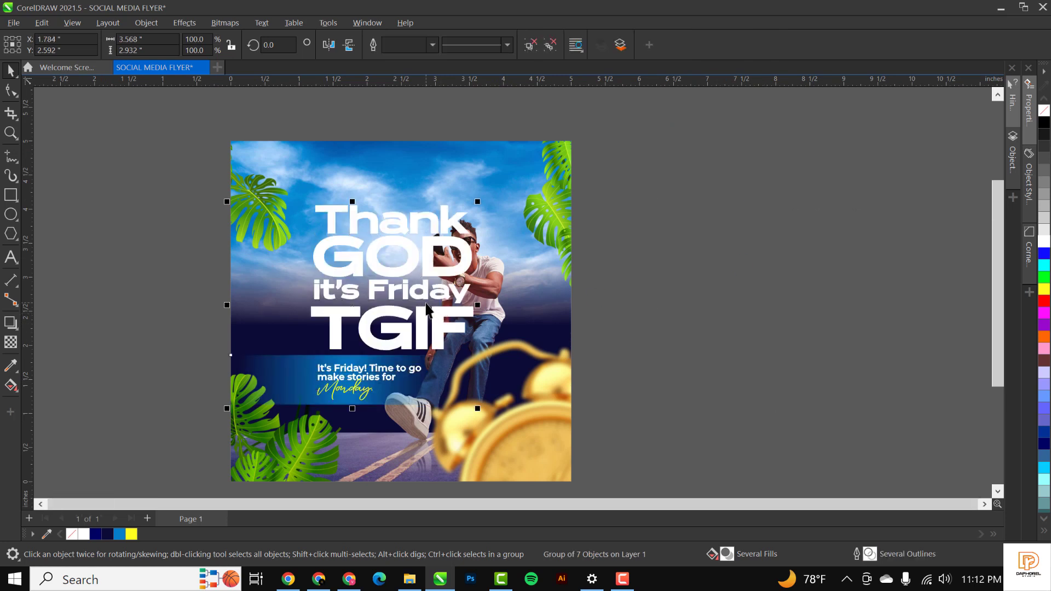
Step: Cut the grouped text and blue bar and paste the group inside the background PowerClip
key("Delete")
double_click(387, 274)
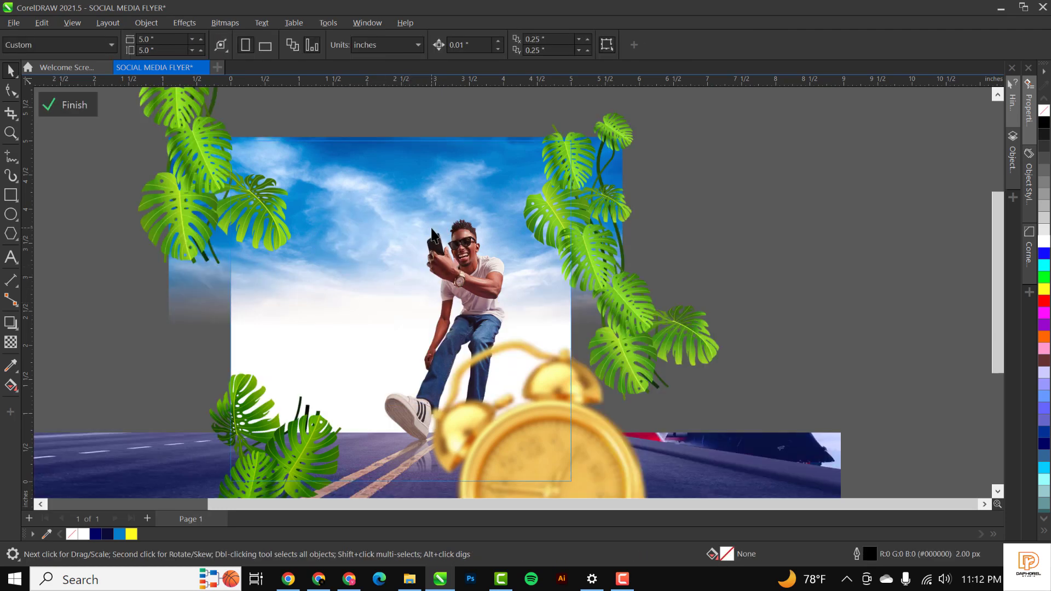
key("ctrl+v")
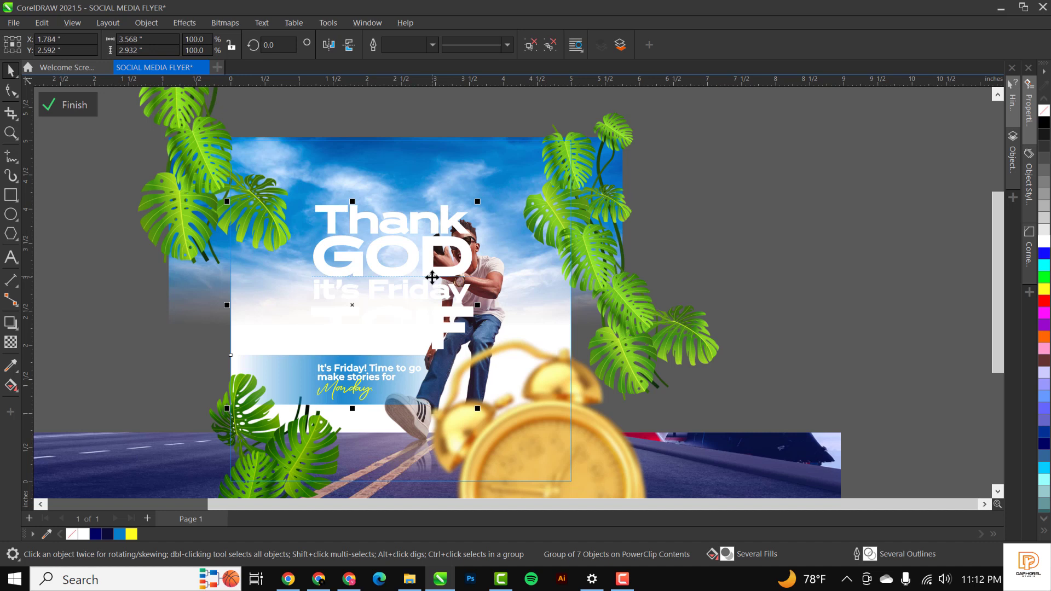
Step: Send the text group back behind the man and finish editing the PowerClip contents
key("ctrl+Page_Down")
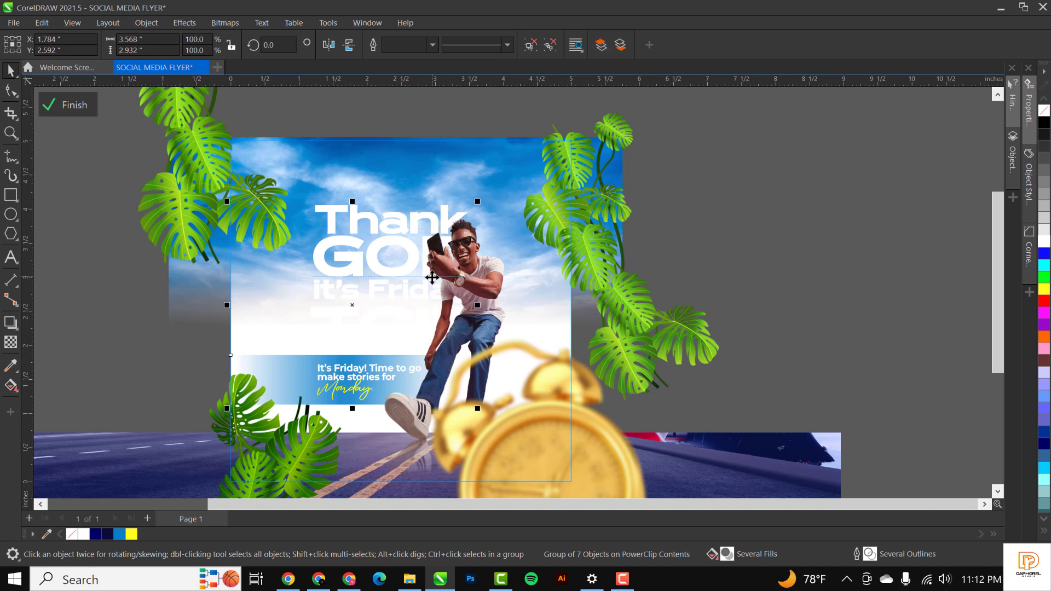
scroll(448, 248, "up", 6)
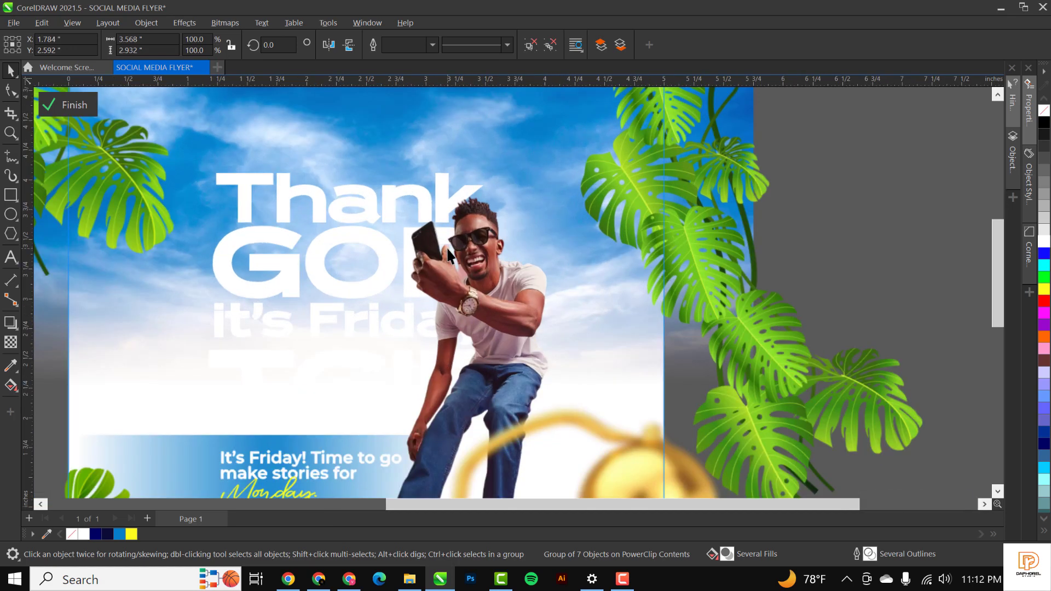
scroll(447, 249, "down", 6)
scroll(447, 253, "down", 2)
scroll(481, 334, "up", 2)
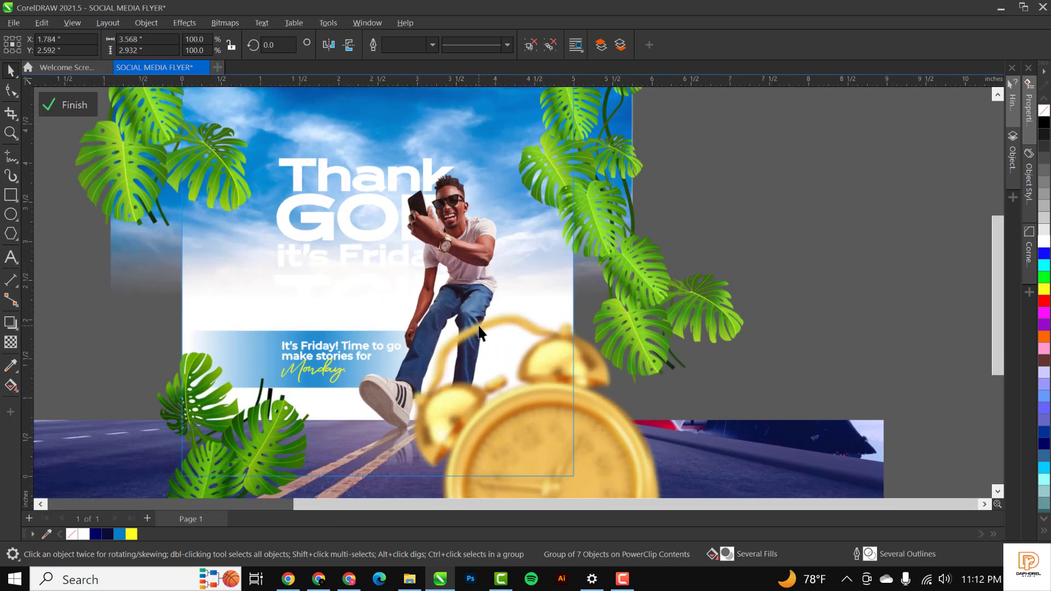
scroll(366, 369, "down", 1)
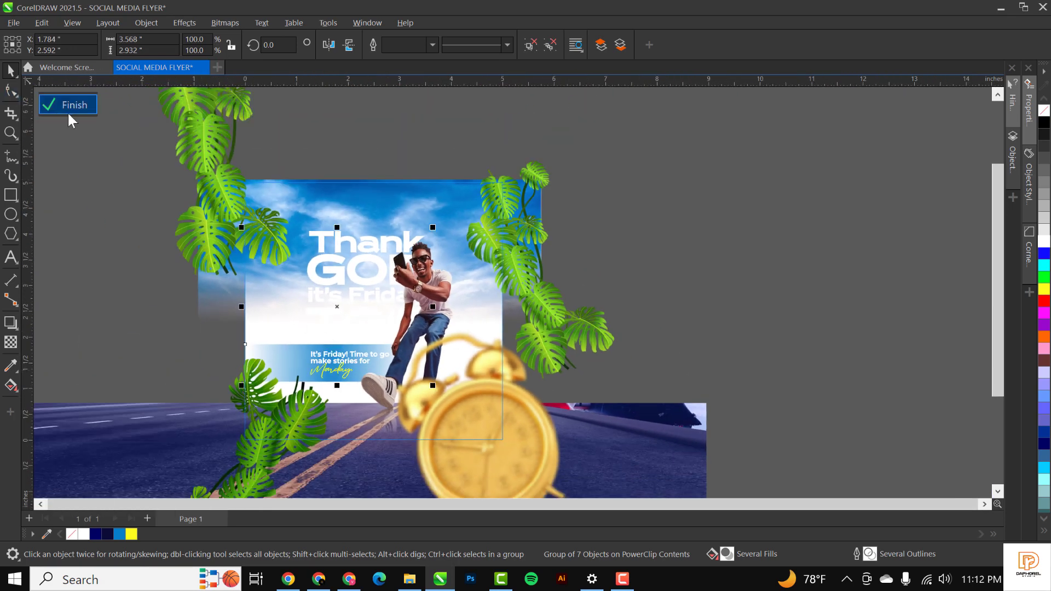
left_click(83, 104)
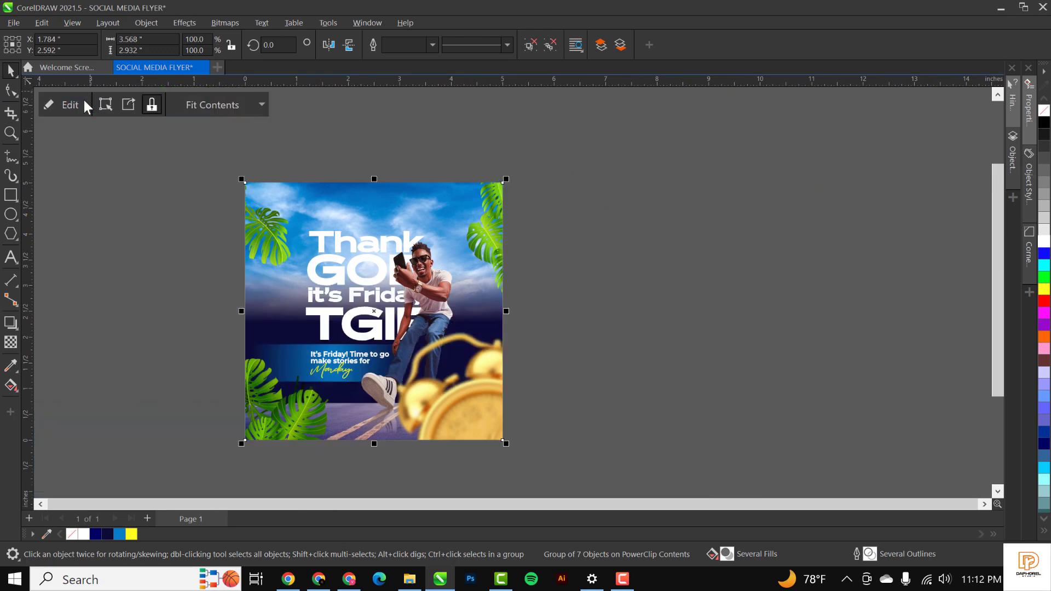
left_click(586, 262)
key("shift+F4")
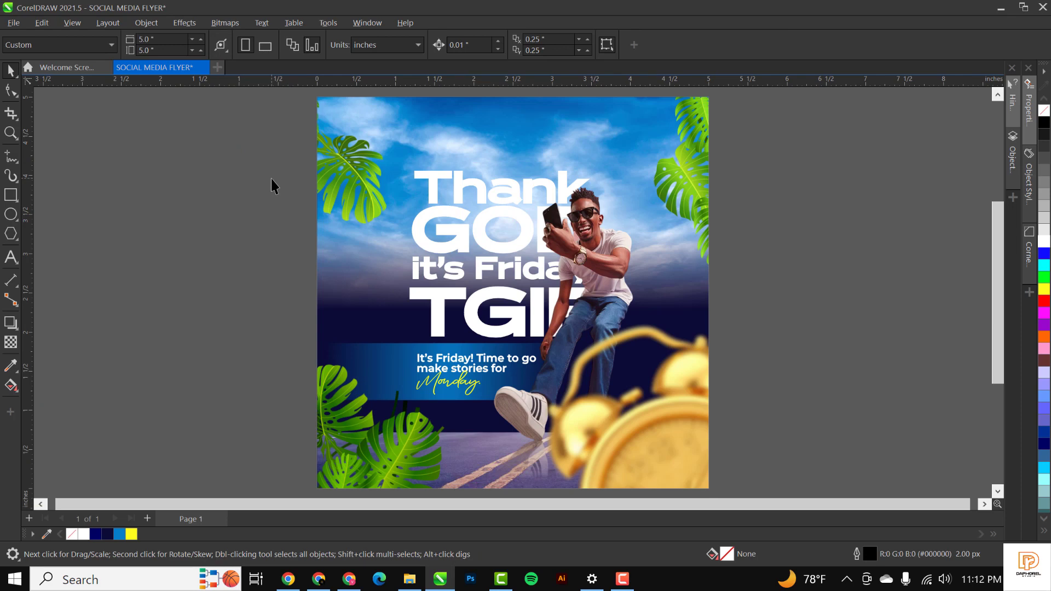
Step: Move the upper-left leaves higher inside the PowerClip, enlarge them to about 199.1%, and finish editing the contents
double_click(357, 155)
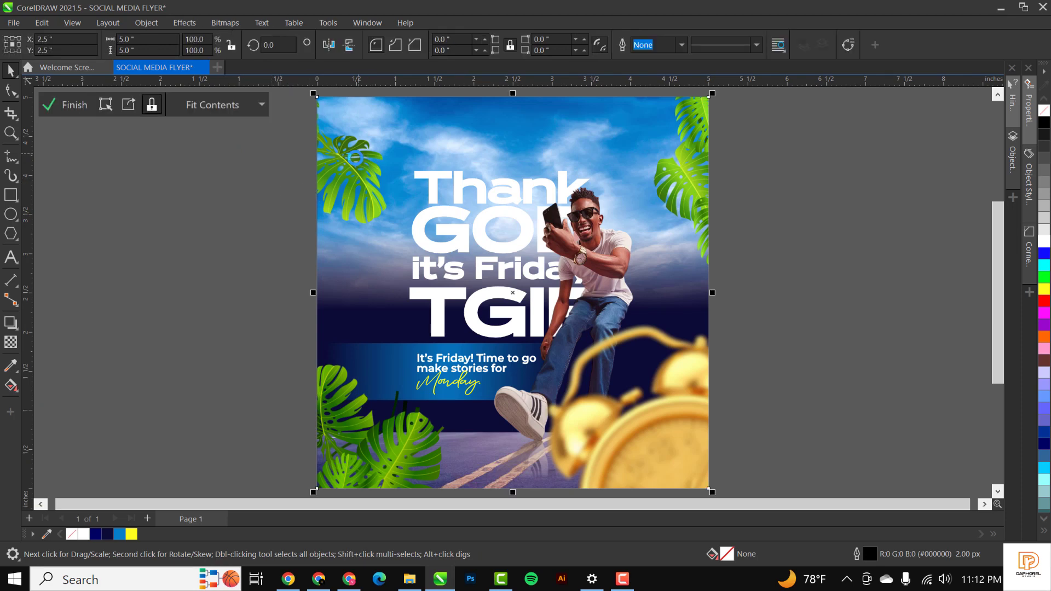
left_click(354, 158)
scroll(355, 158, "down", 1)
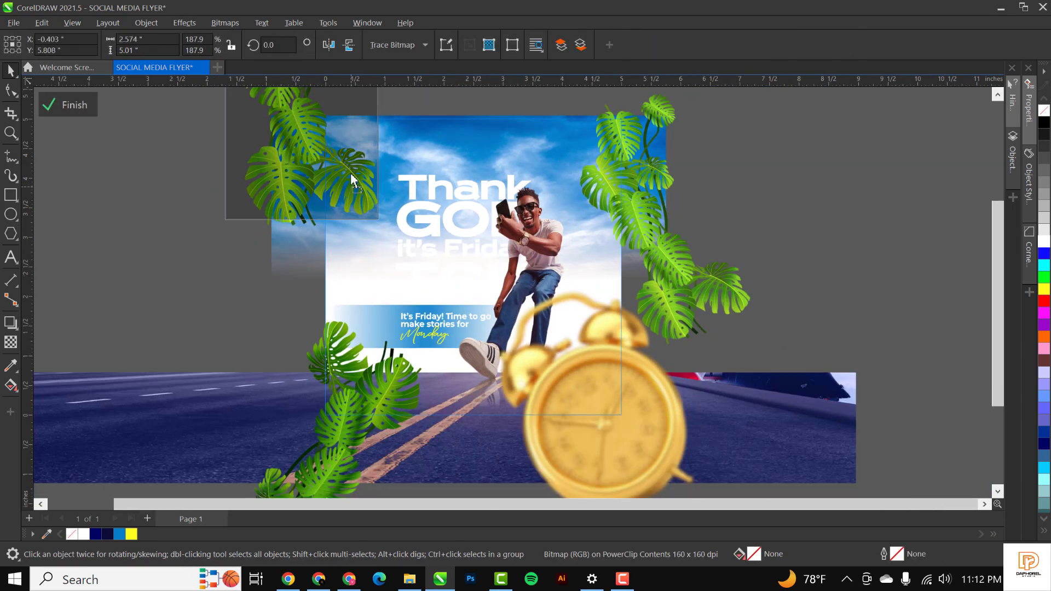
left_click_drag(349, 160, 351, 155)
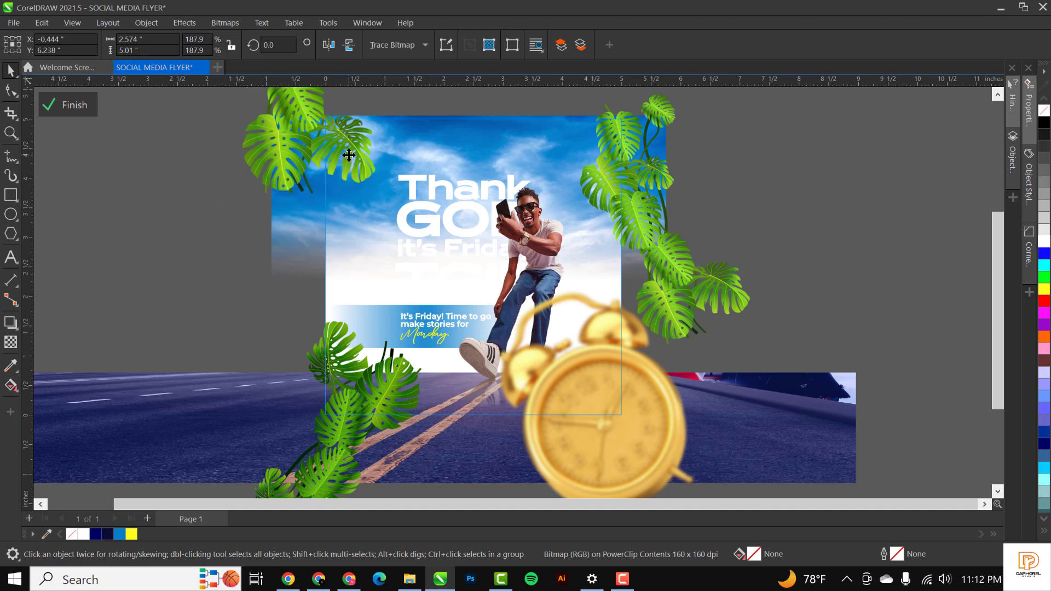
left_click_drag(383, 197, 396, 208)
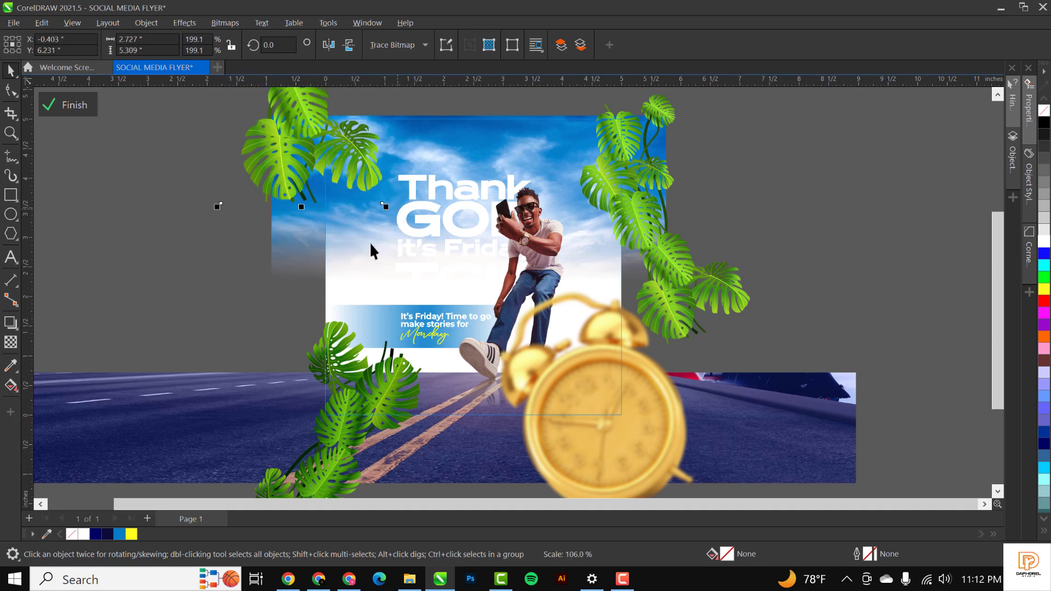
left_click(144, 252, "ctrl")
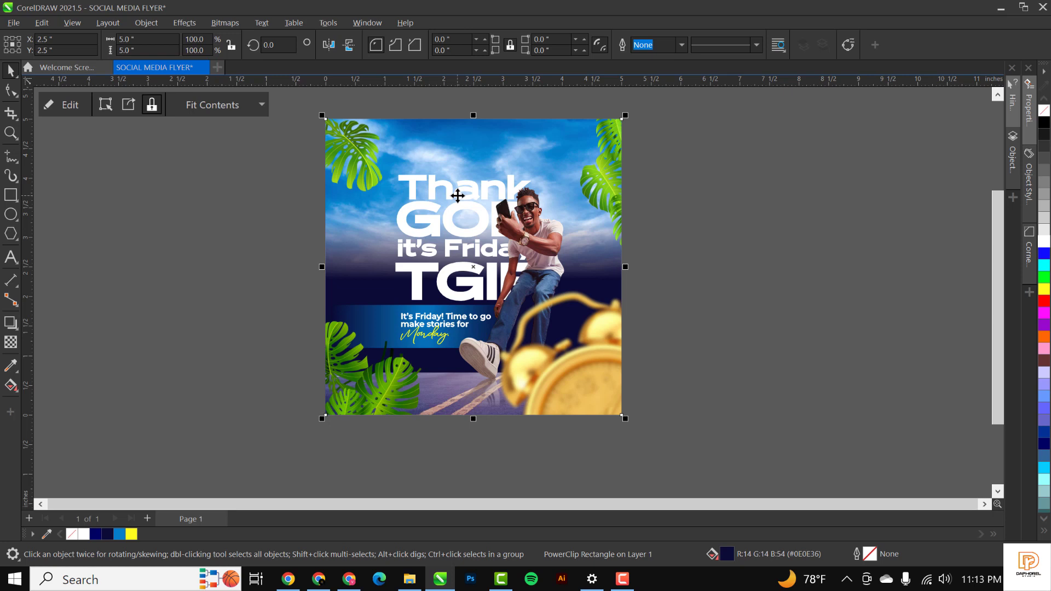
Step: Stretch the sky image downward inside the PowerClip to about 109.9% of its height and finish editing the contents
left_click(724, 219)
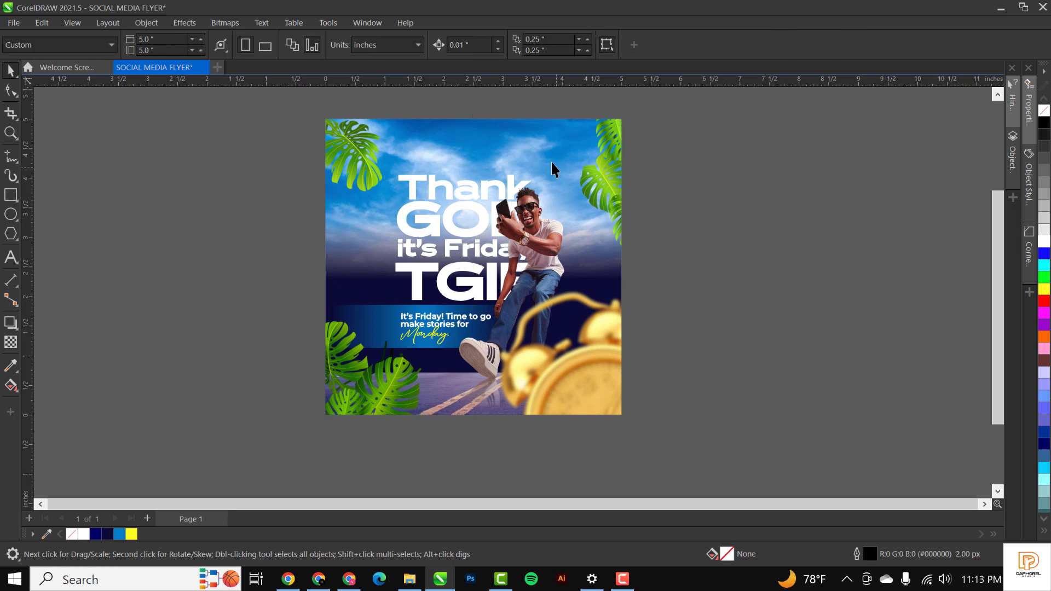
left_click(534, 140)
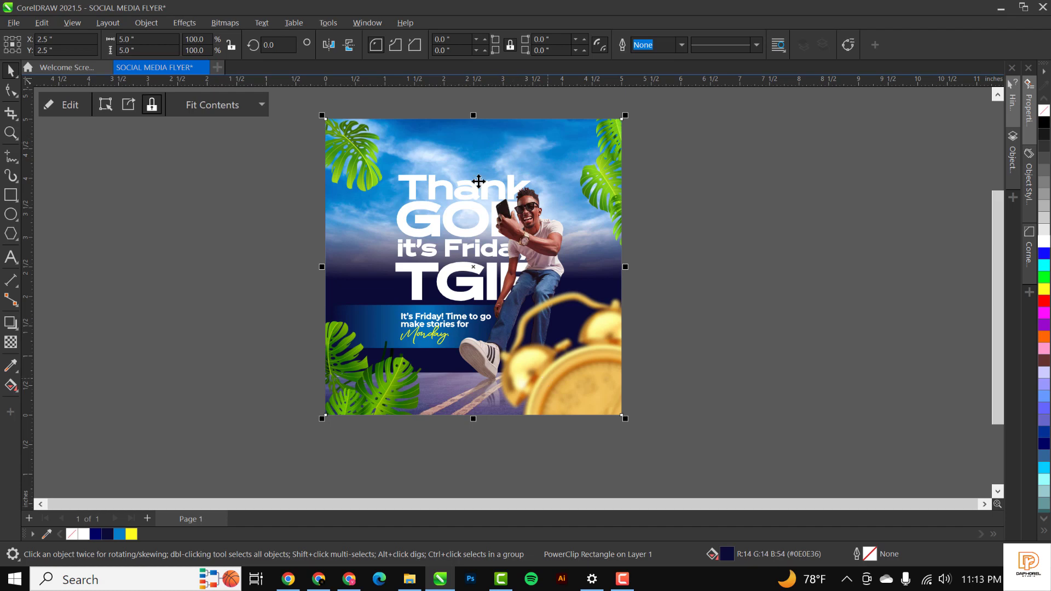
double_click(512, 133)
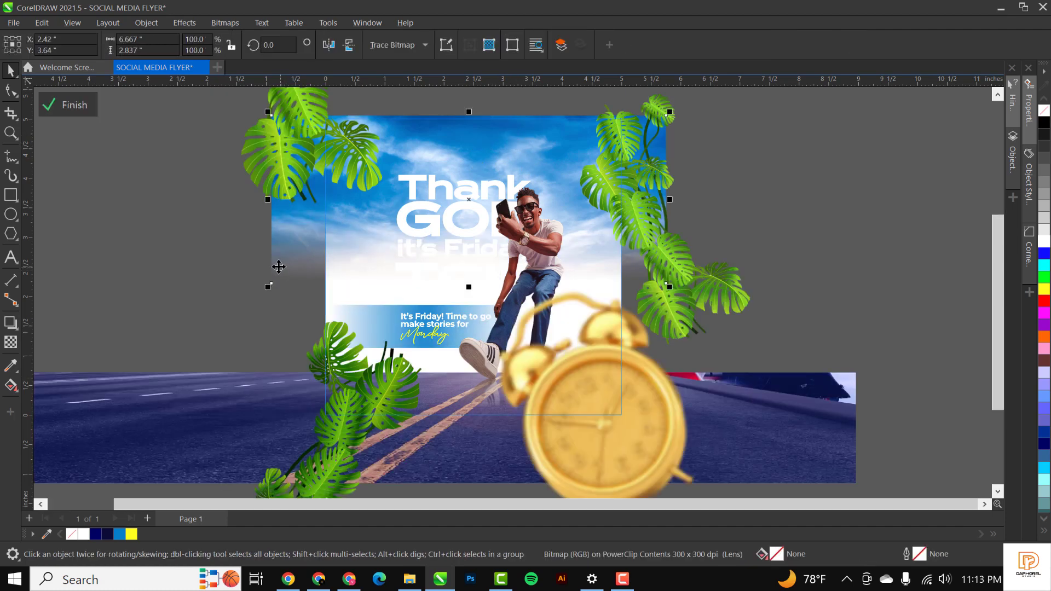
left_click_drag(279, 271, 227, 279)
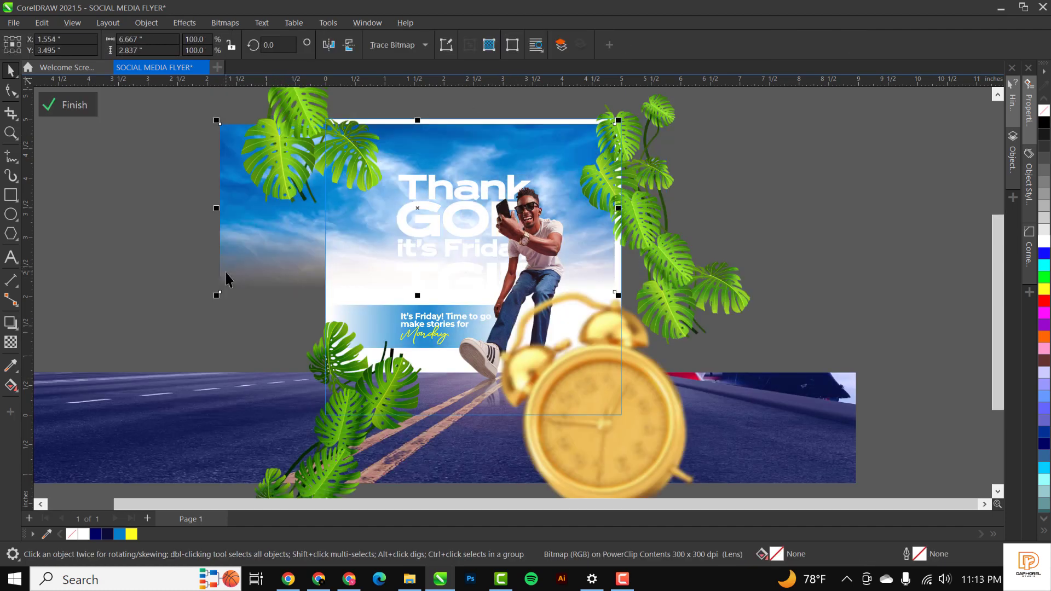
key("ctrl+z")
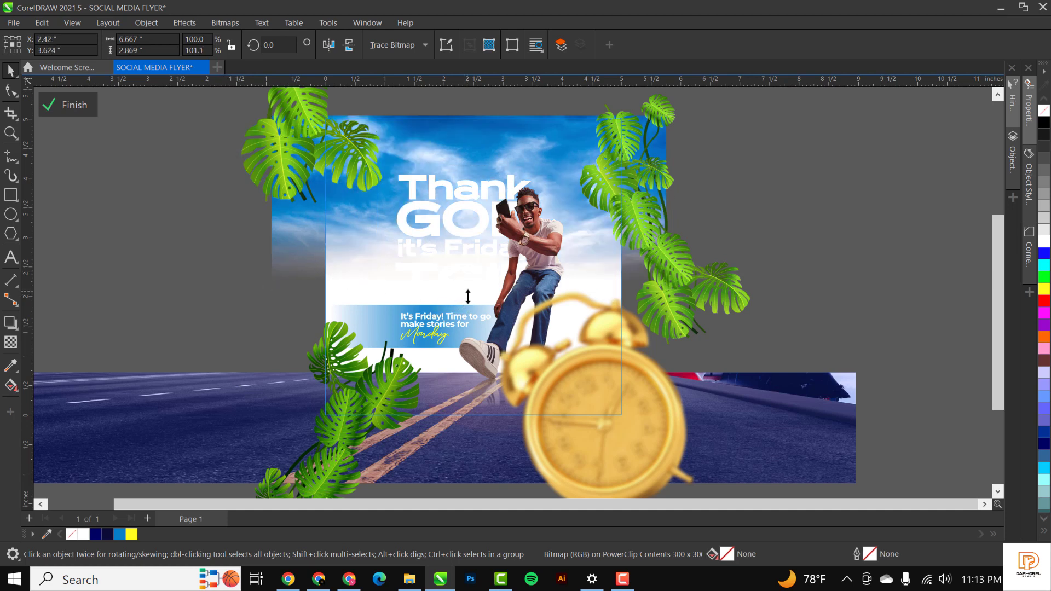
left_click_drag(468, 296, 468, 304)
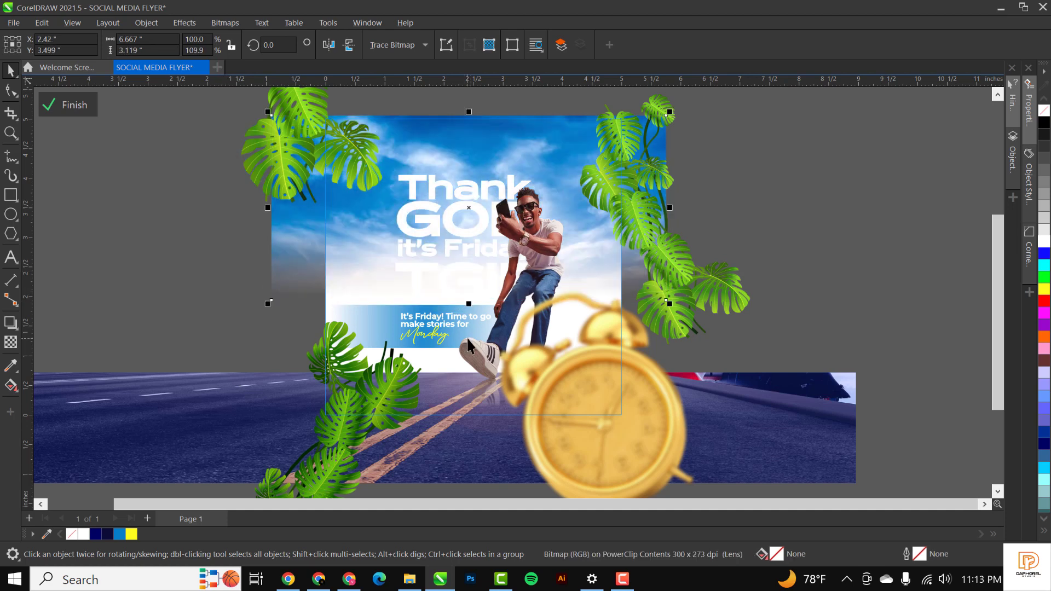
left_click(82, 105)
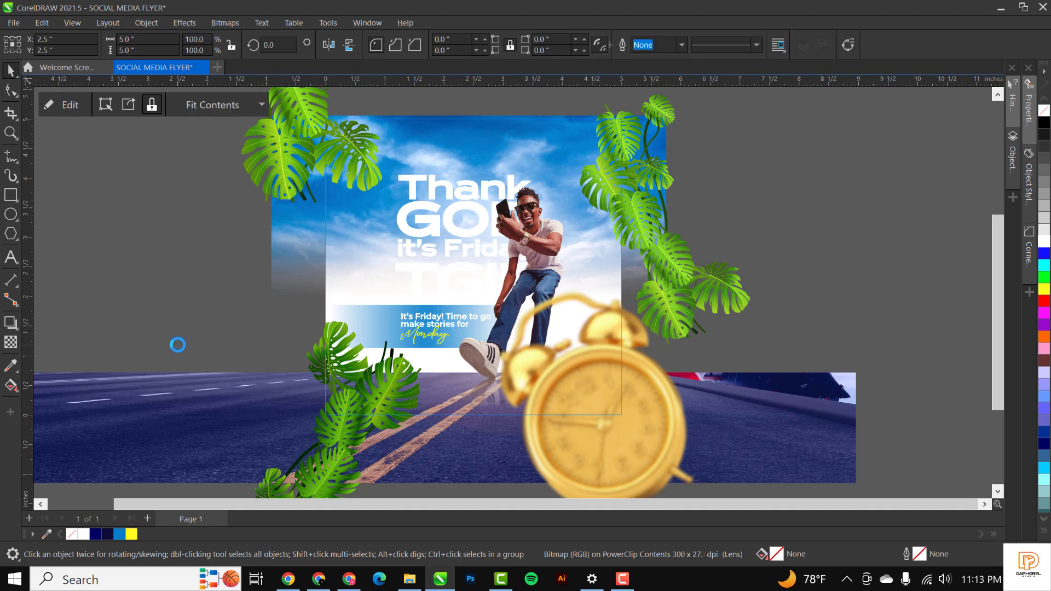